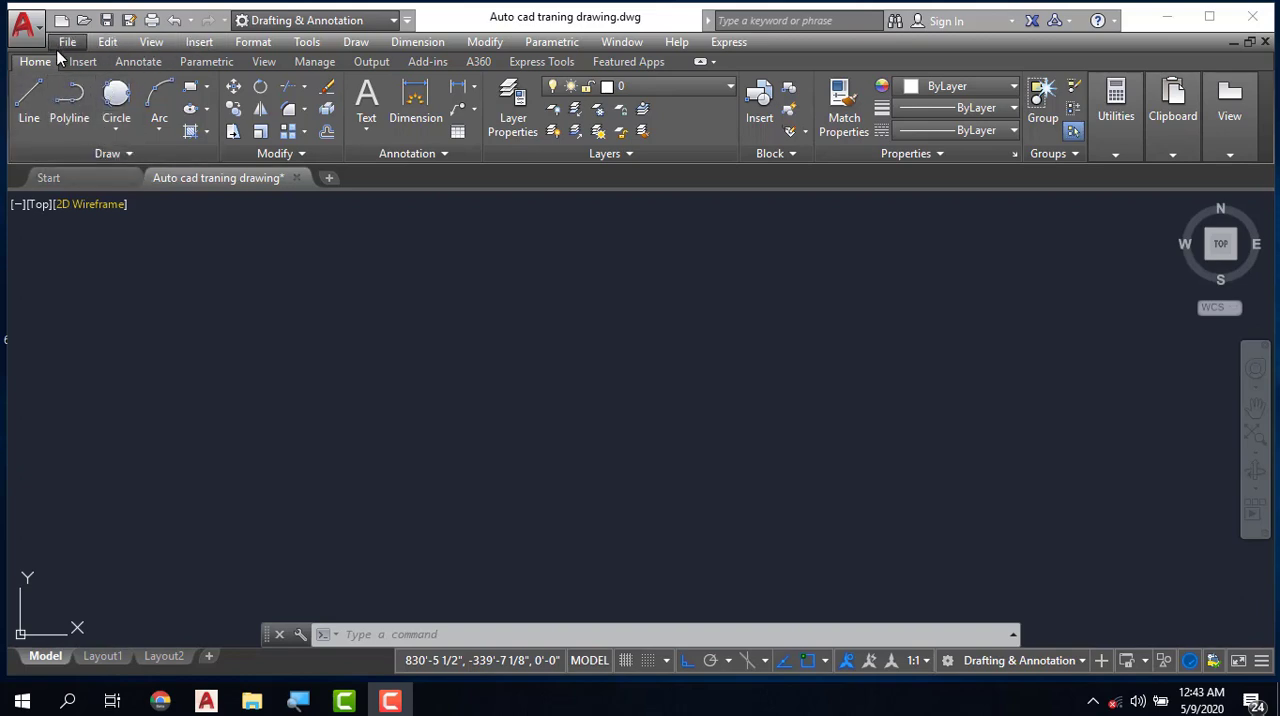
left_click(357, 43)
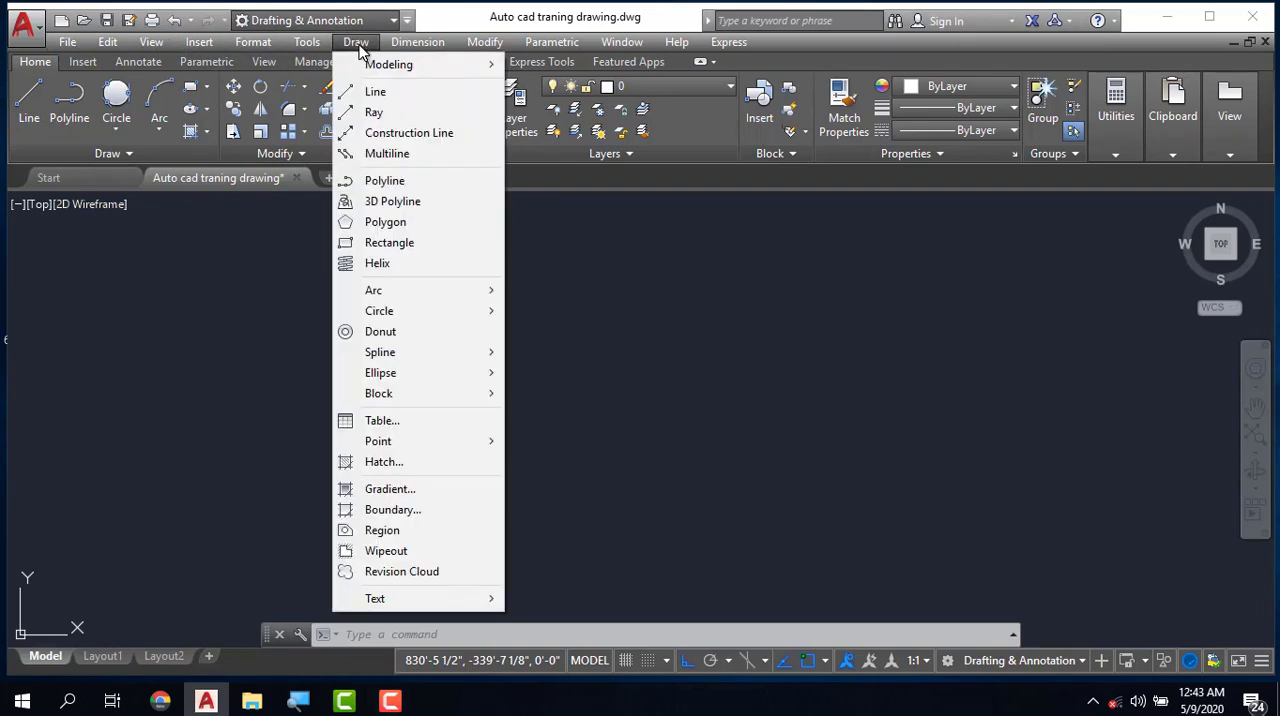
left_click(360, 44)
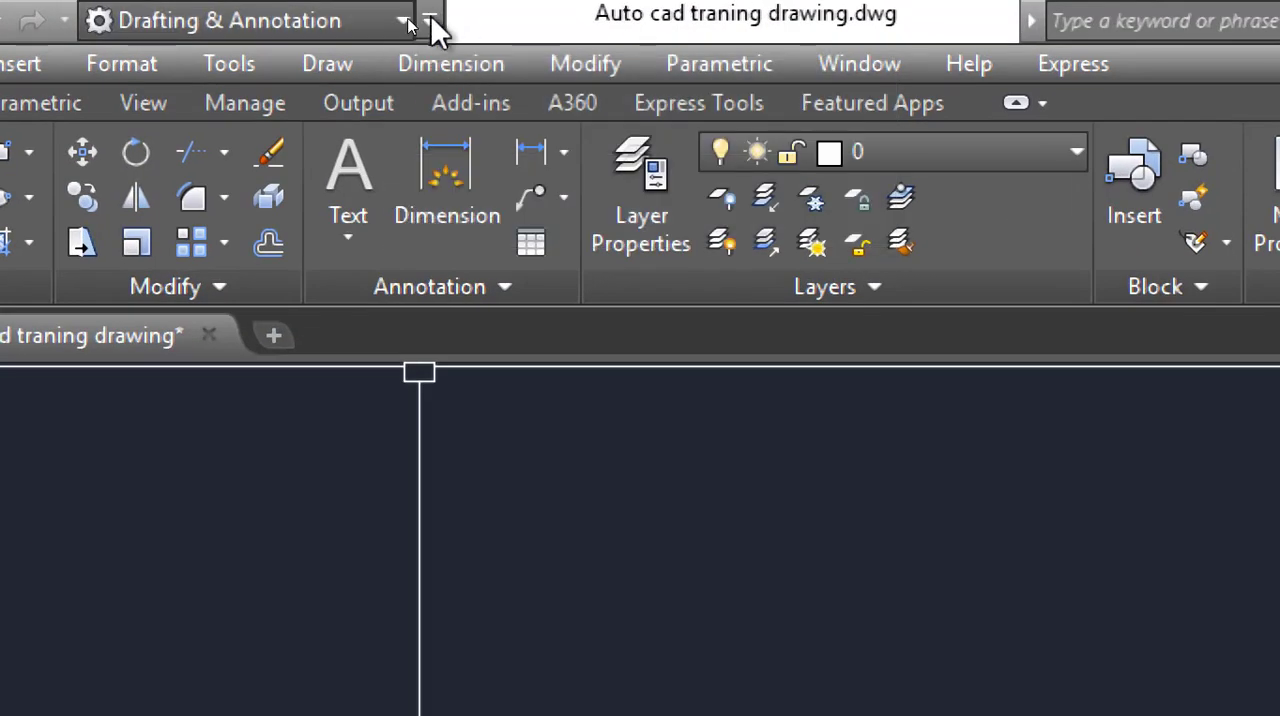
- Hide the classic menu bar above the ribbon and show it again
left_click(431, 20)
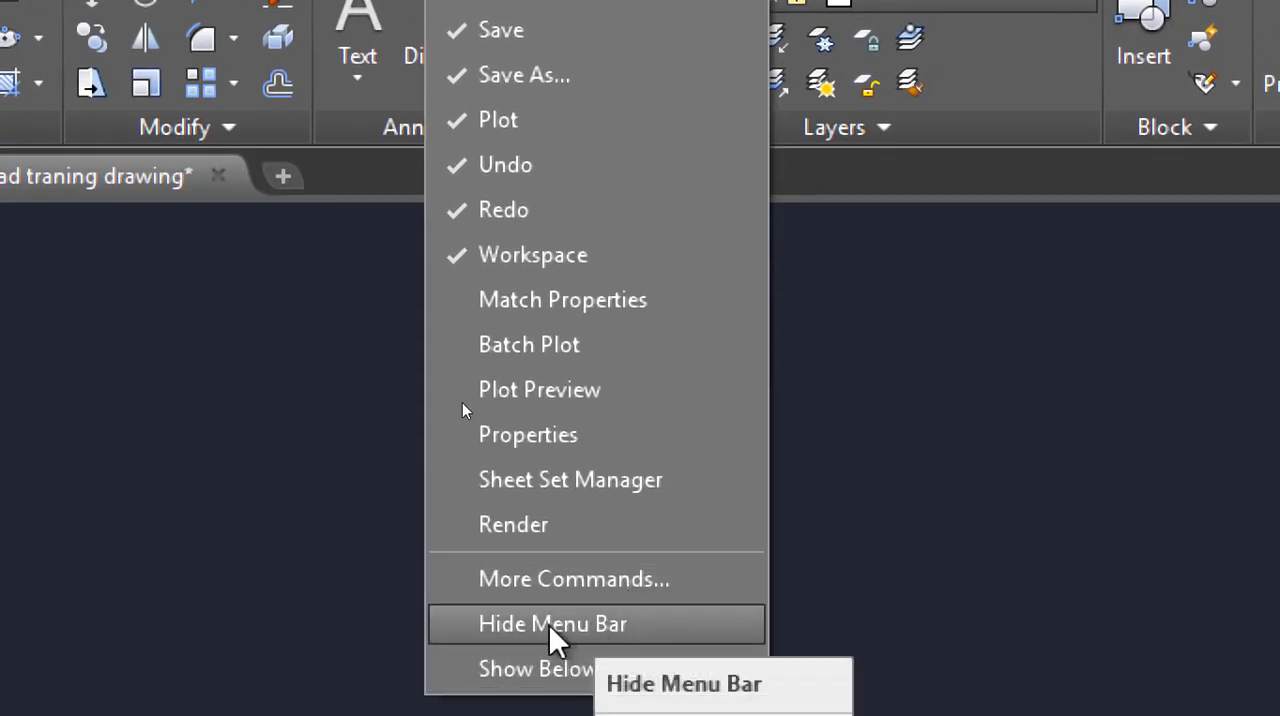
left_click(552, 624)
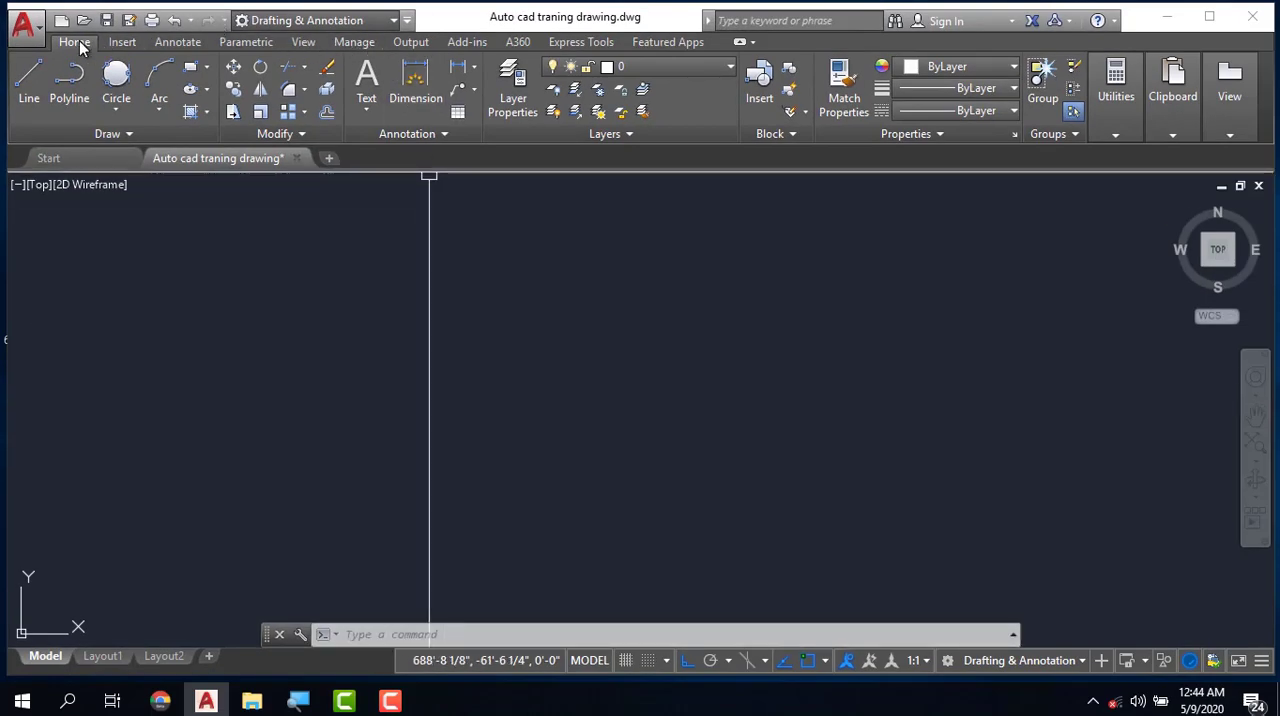
left_click(404, 21)
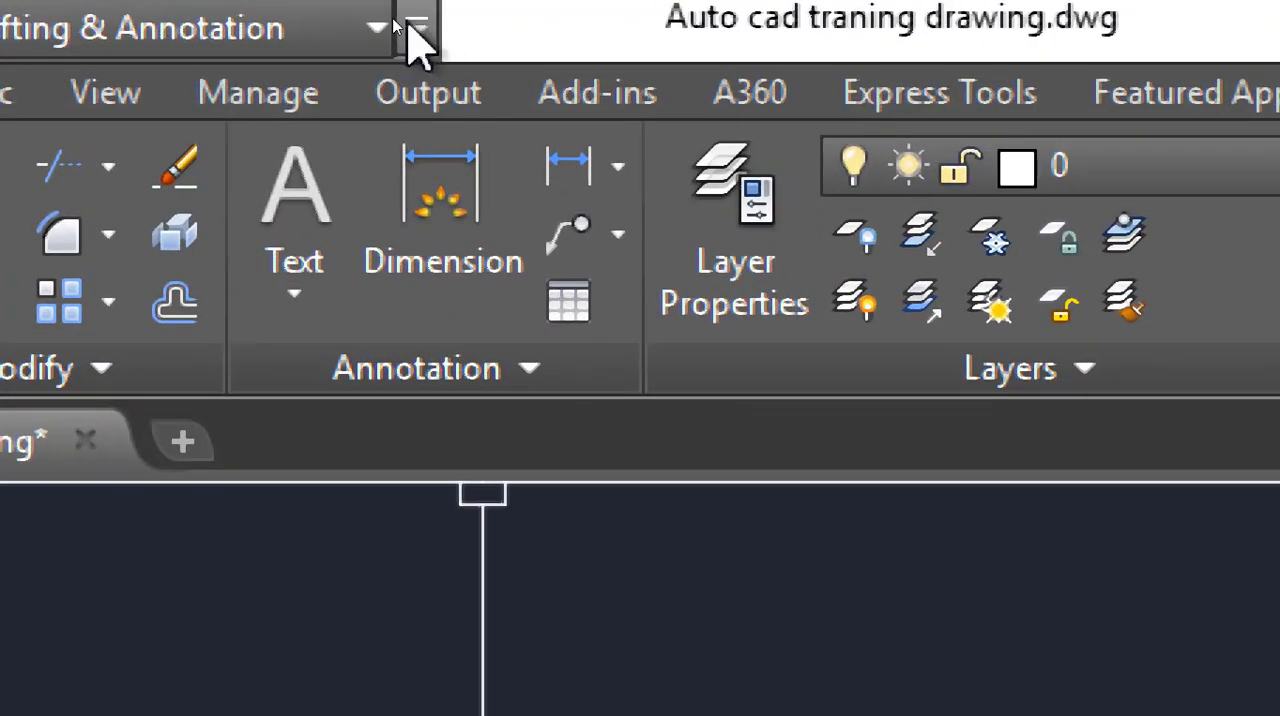
left_click(418, 30)
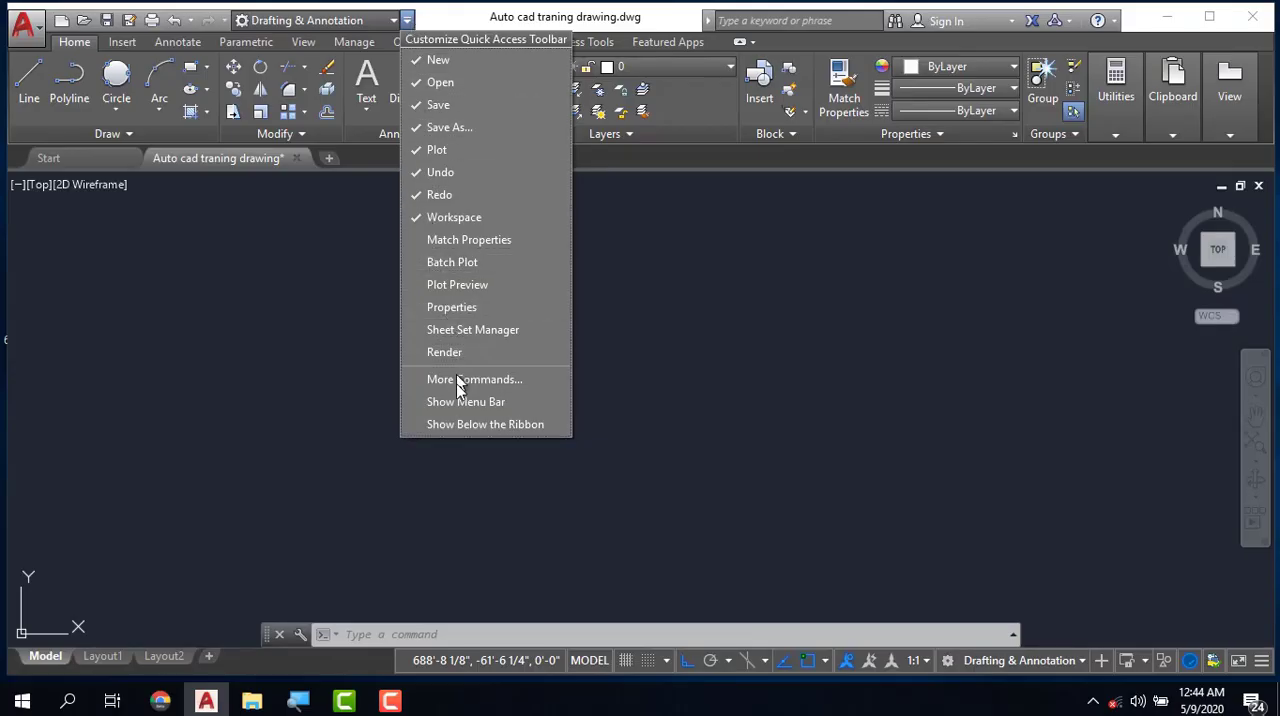
left_click(492, 403)
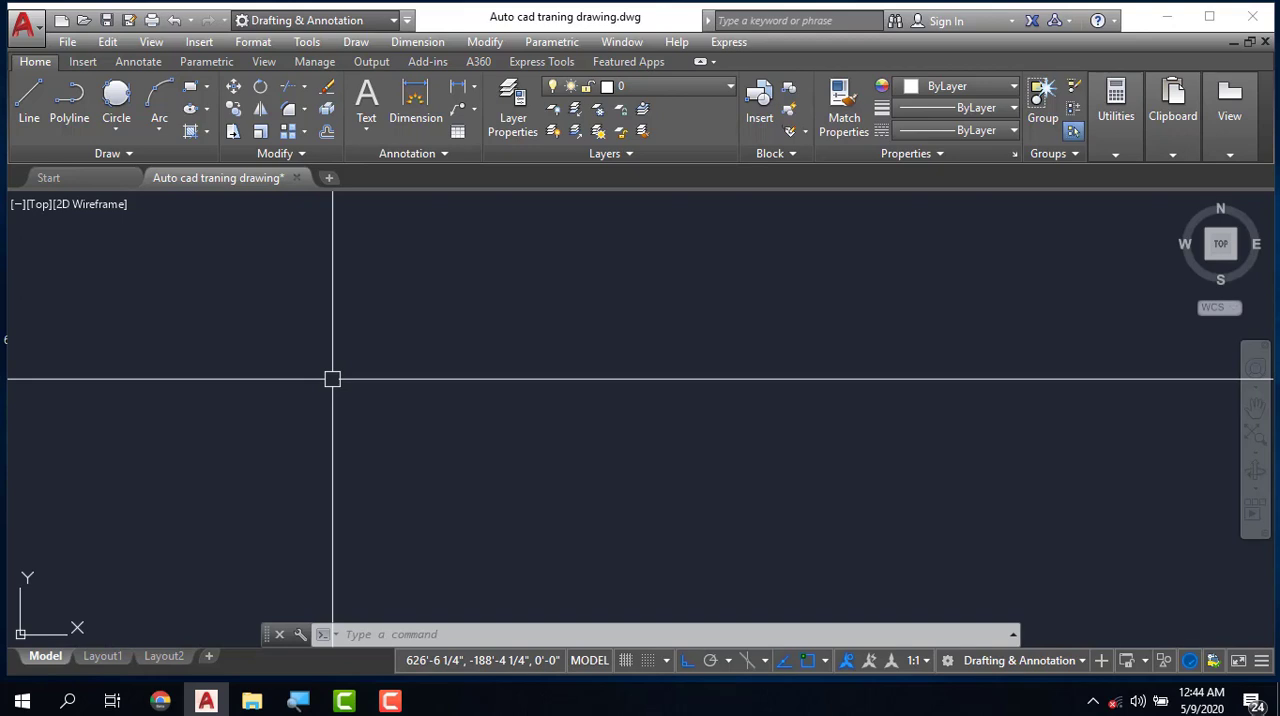
- Draw connected orthogonal lines: two consecutive horizontal segments to the right, the second about 106' long, and one vertical segment upward
left_click(29, 105)
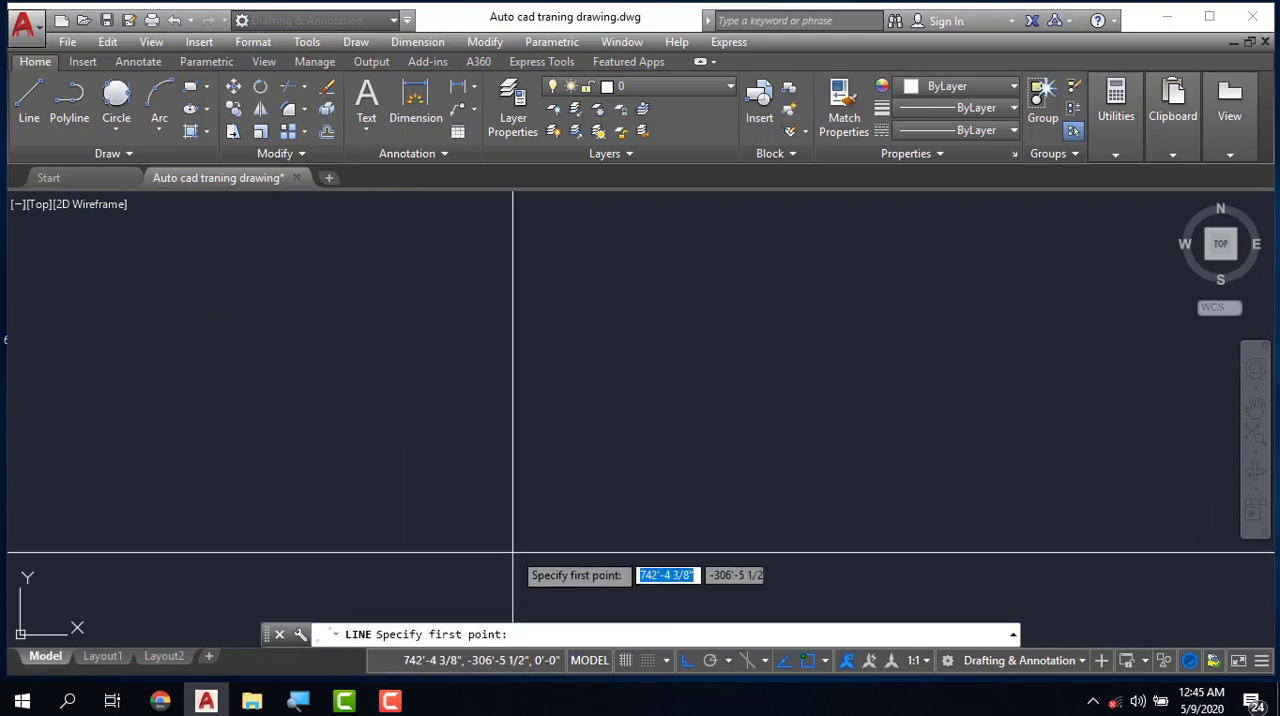
left_click(437, 424)
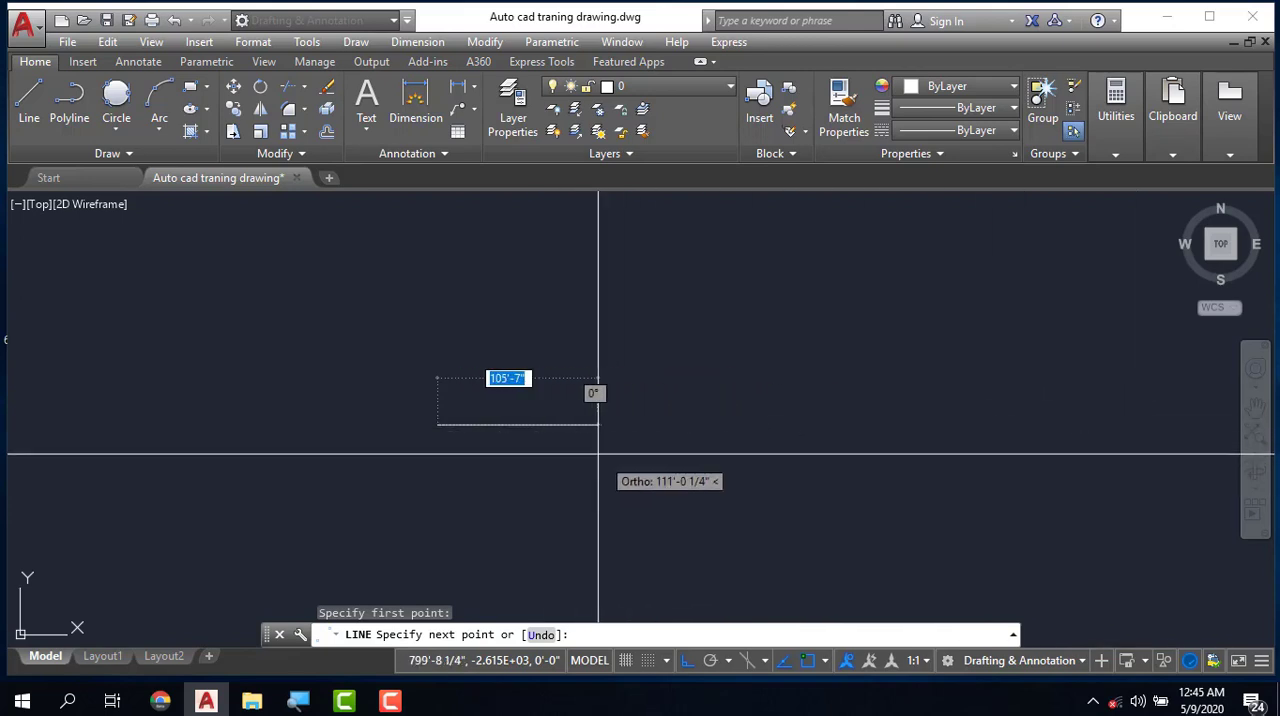
left_click(564, 424)
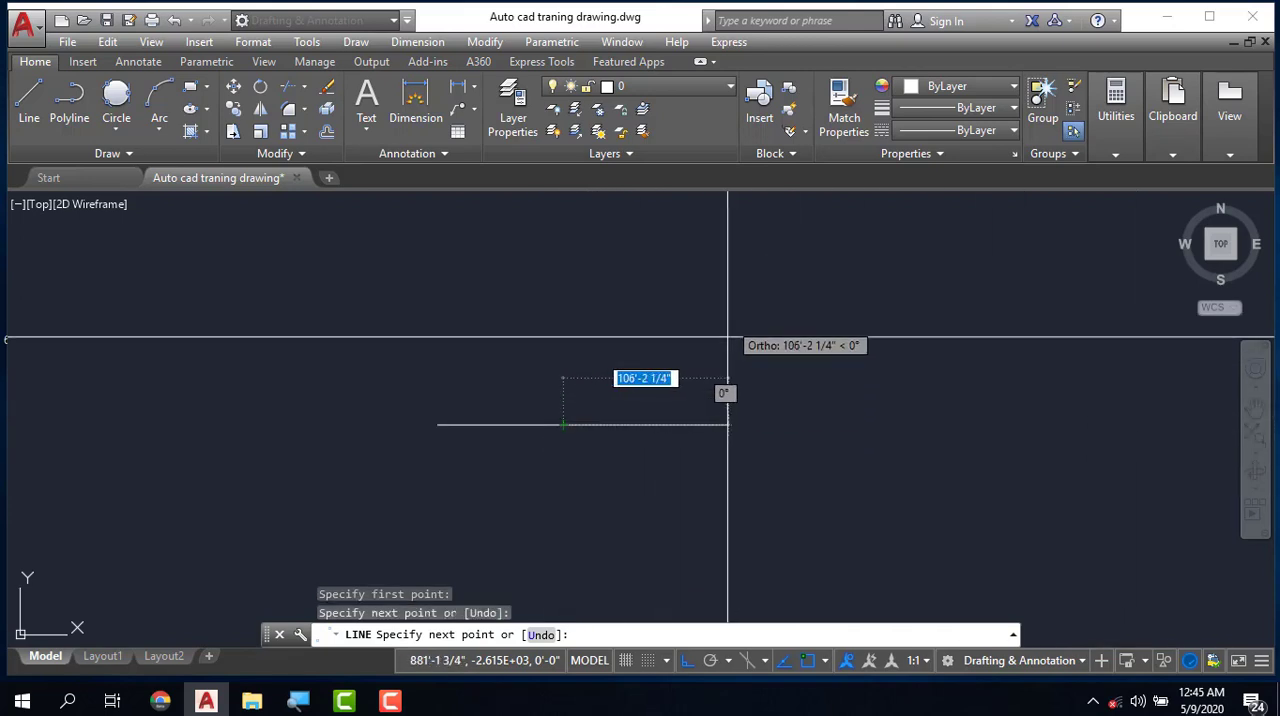
left_click(728, 424)
left_click(728, 270)
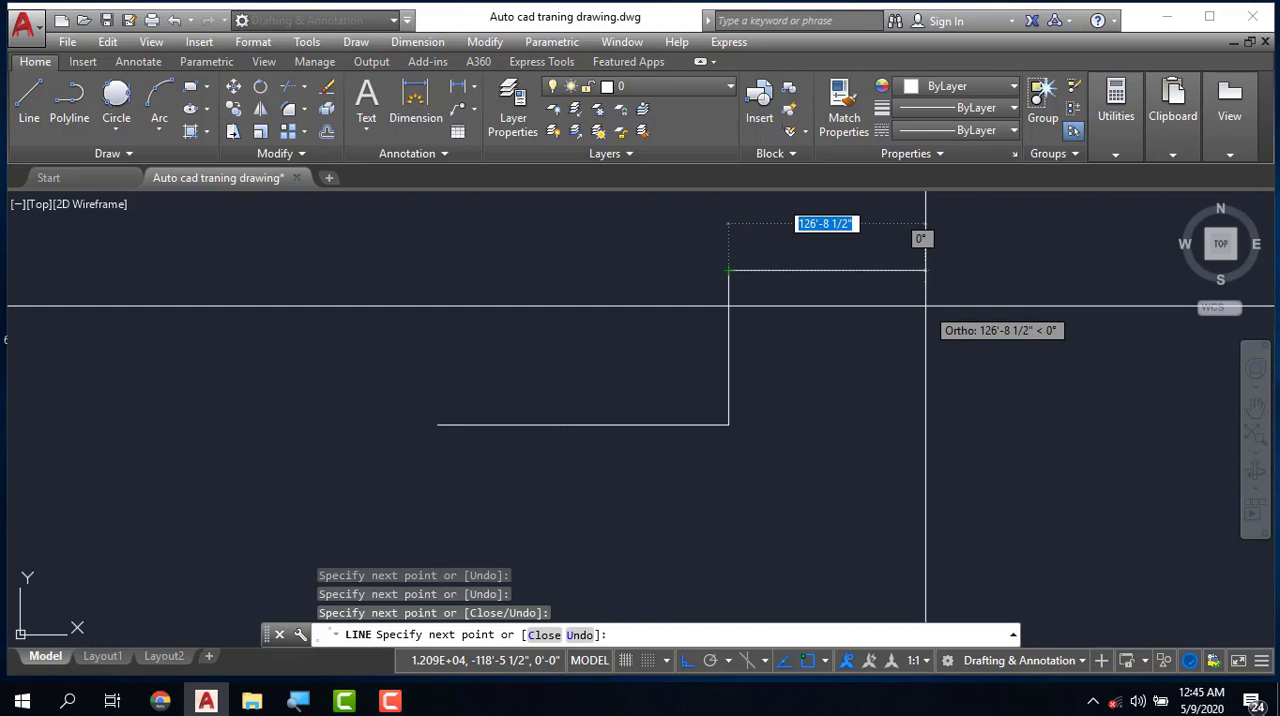
- Turn Ortho off and continue the line chain with five freely angled segments
key("F8")
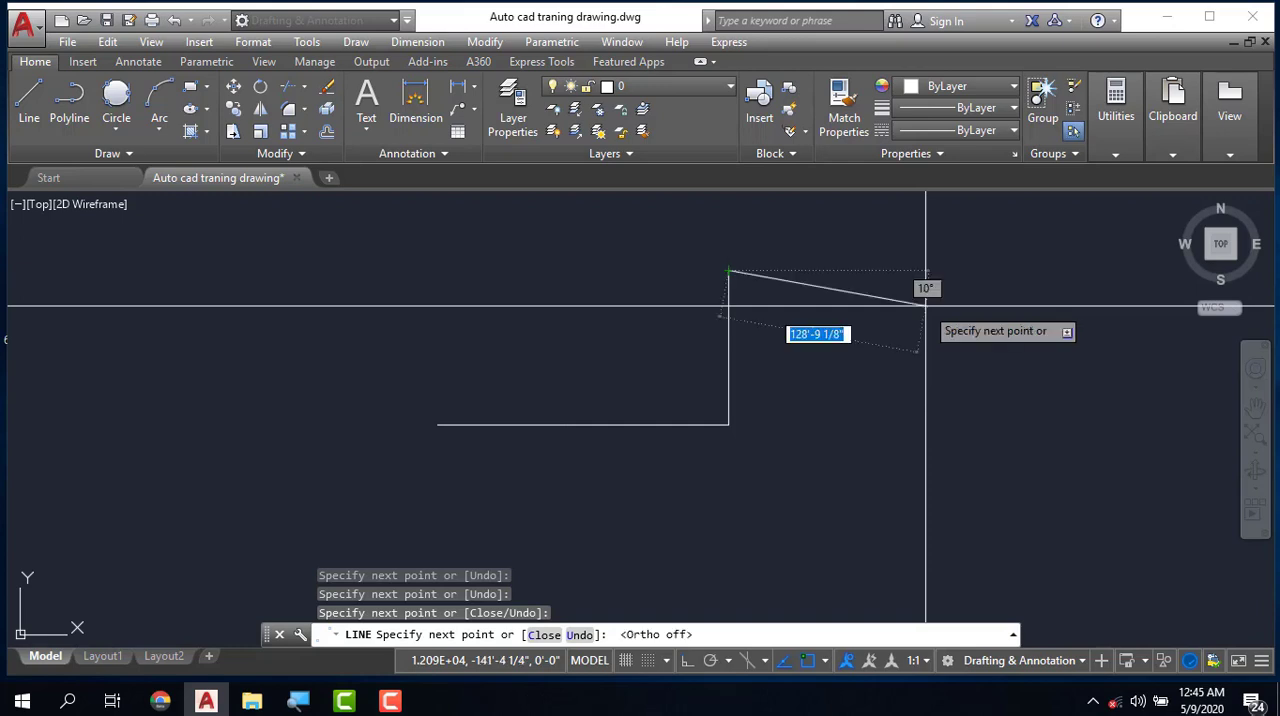
left_click(1002, 356)
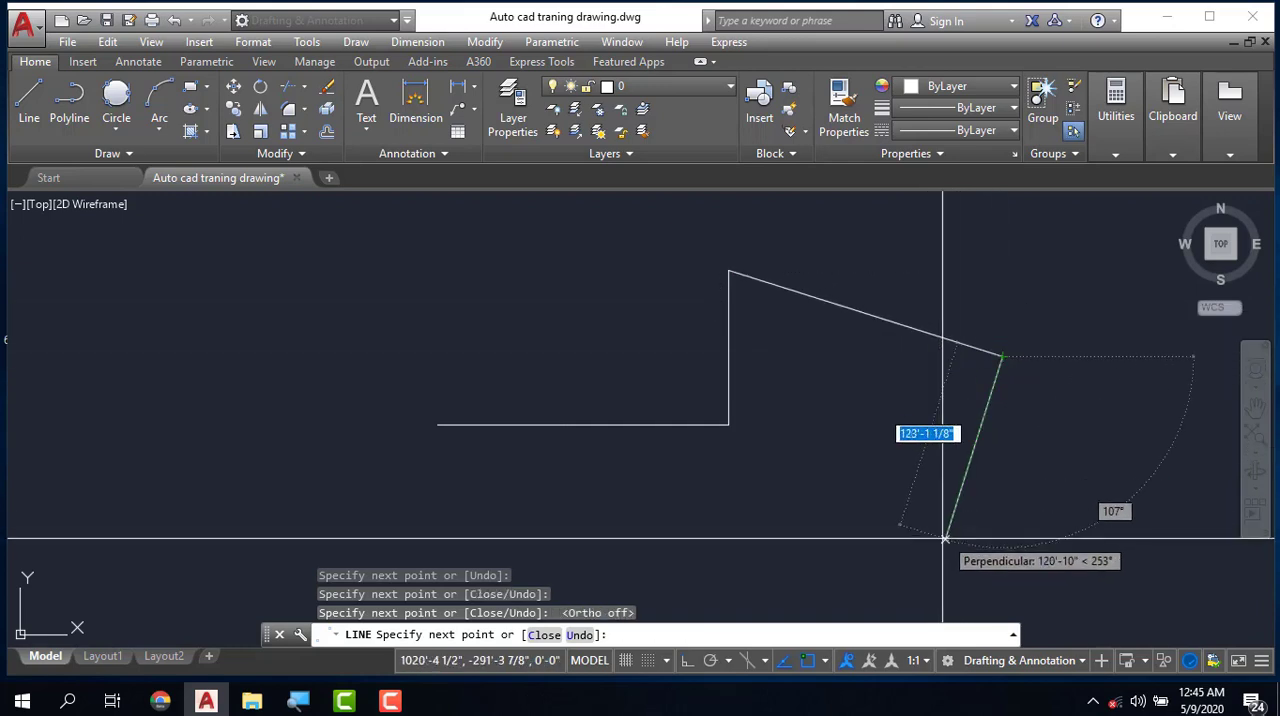
left_click(945, 538)
left_click(842, 427)
left_click(881, 340)
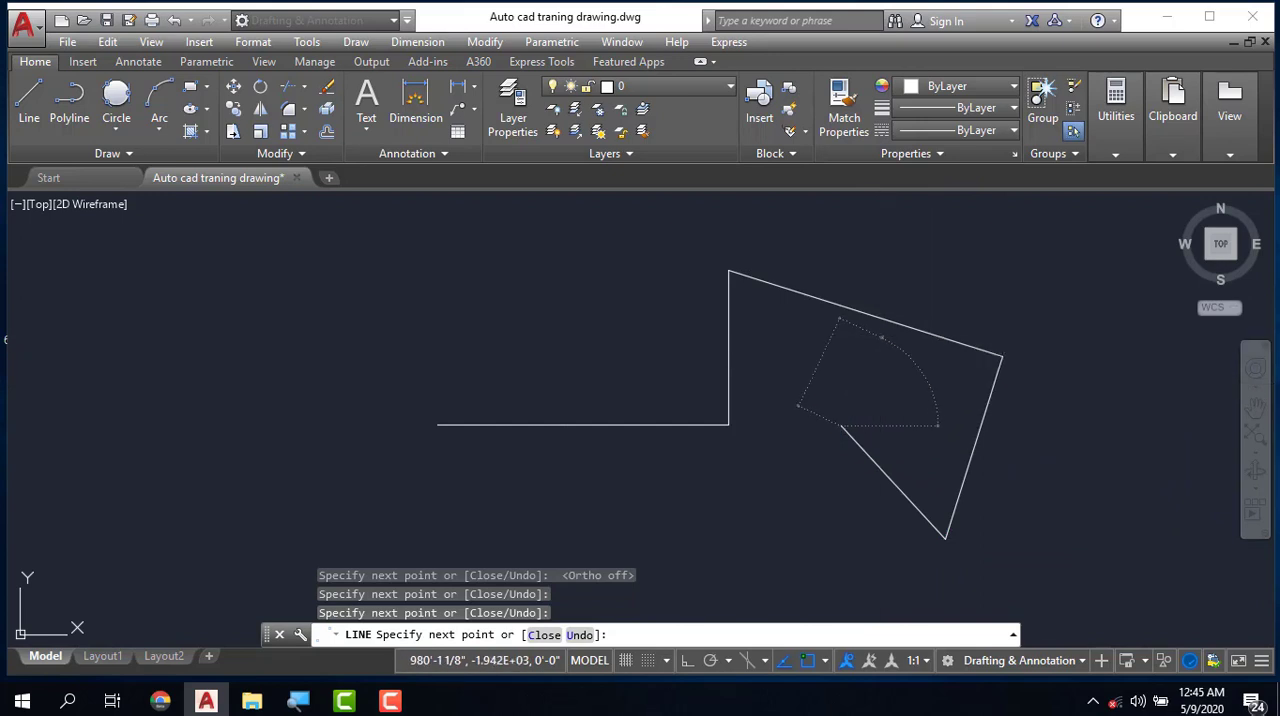
left_click(632, 357)
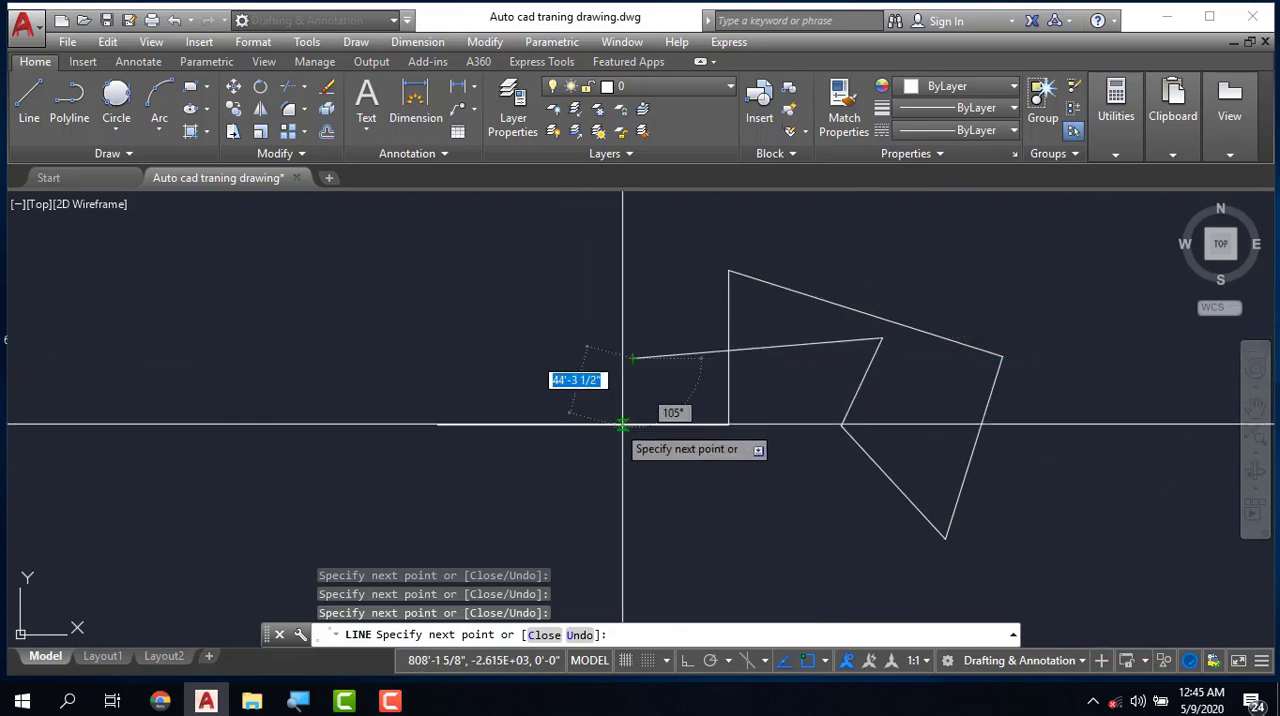
- Turn Ortho on, add segments about 130' left, straight up and about 104' left, and end the line chain
left_click(691, 663)
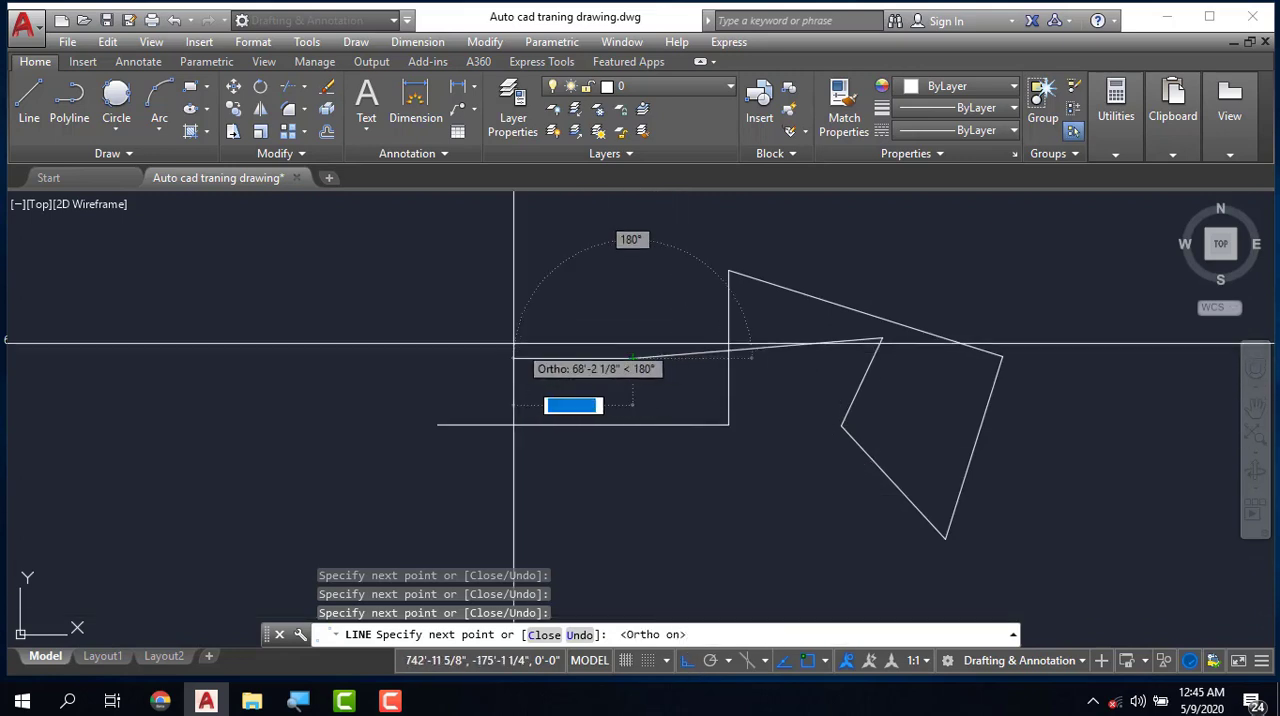
left_click(430, 357)
left_click(430, 214)
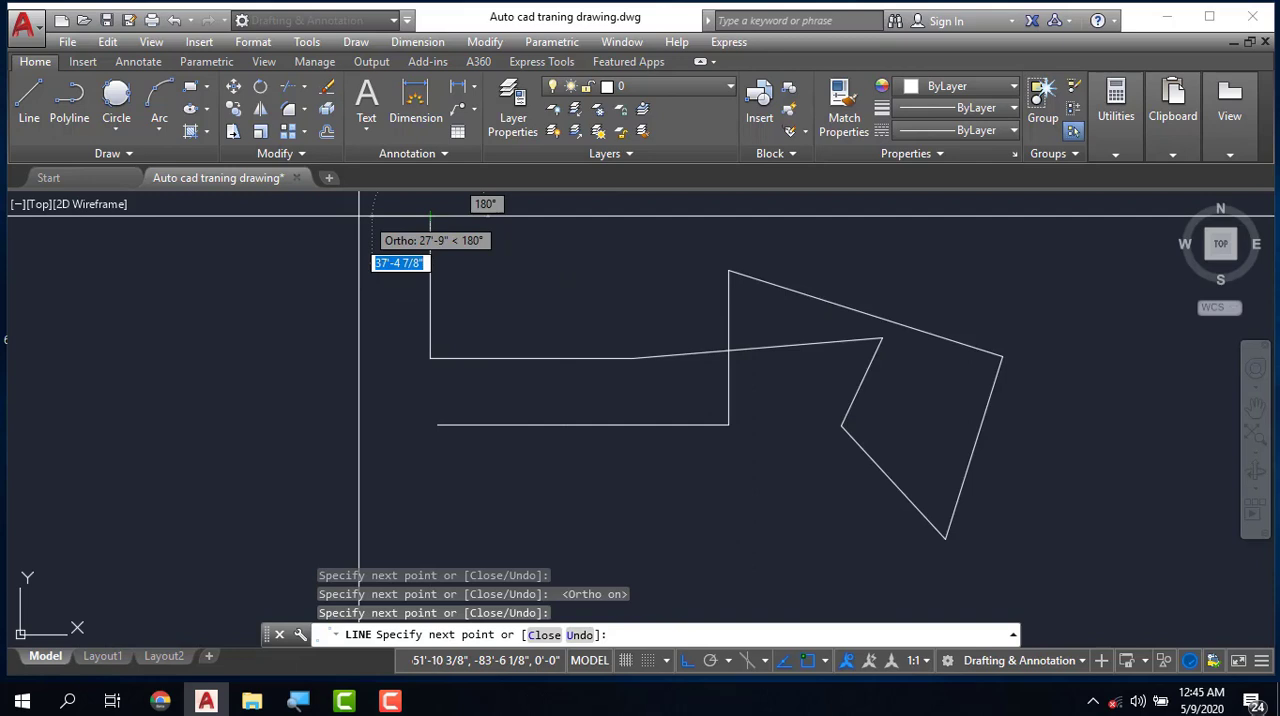
left_click(268, 214)
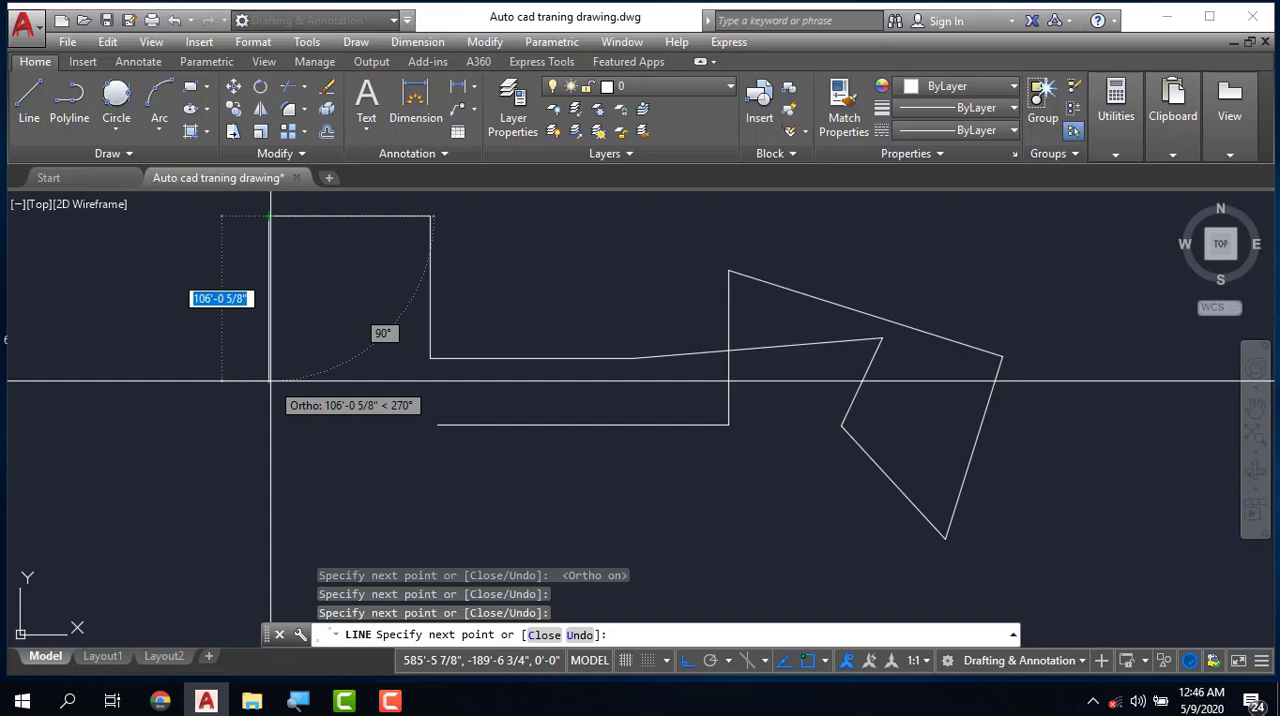
key("Escape")
- Delete all the practice line segments from the drawing
scroll(390, 380, "down", 2)
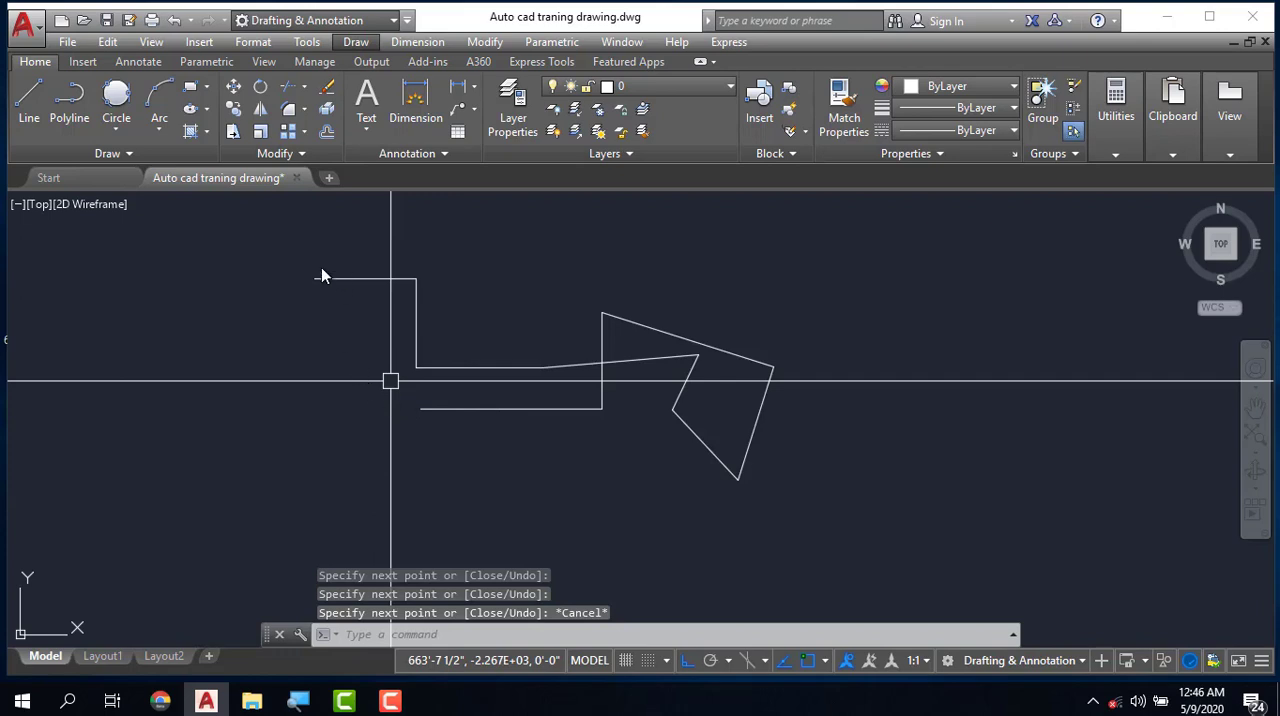
key("Escape")
left_click(290, 250)
left_click(828, 499)
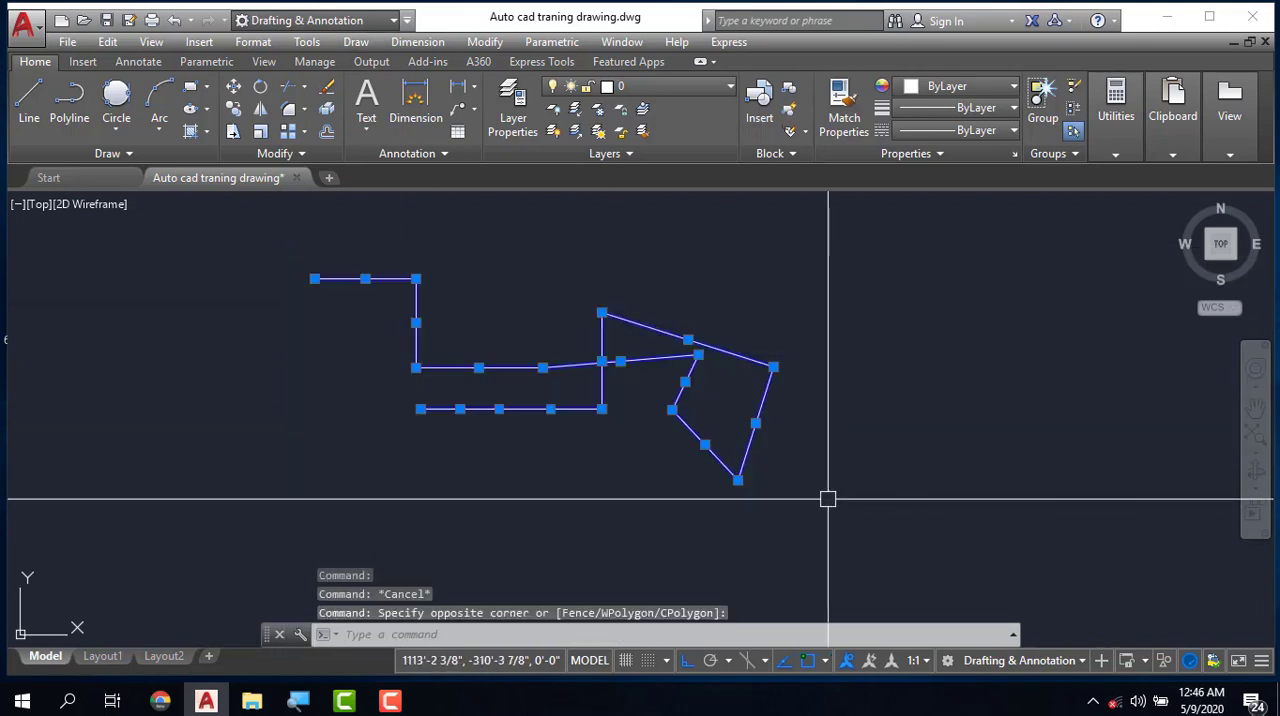
key("Delete")
- Draw a 14' horizontal line to the right, continued by a 13' vertical line upward from its end
type("L")
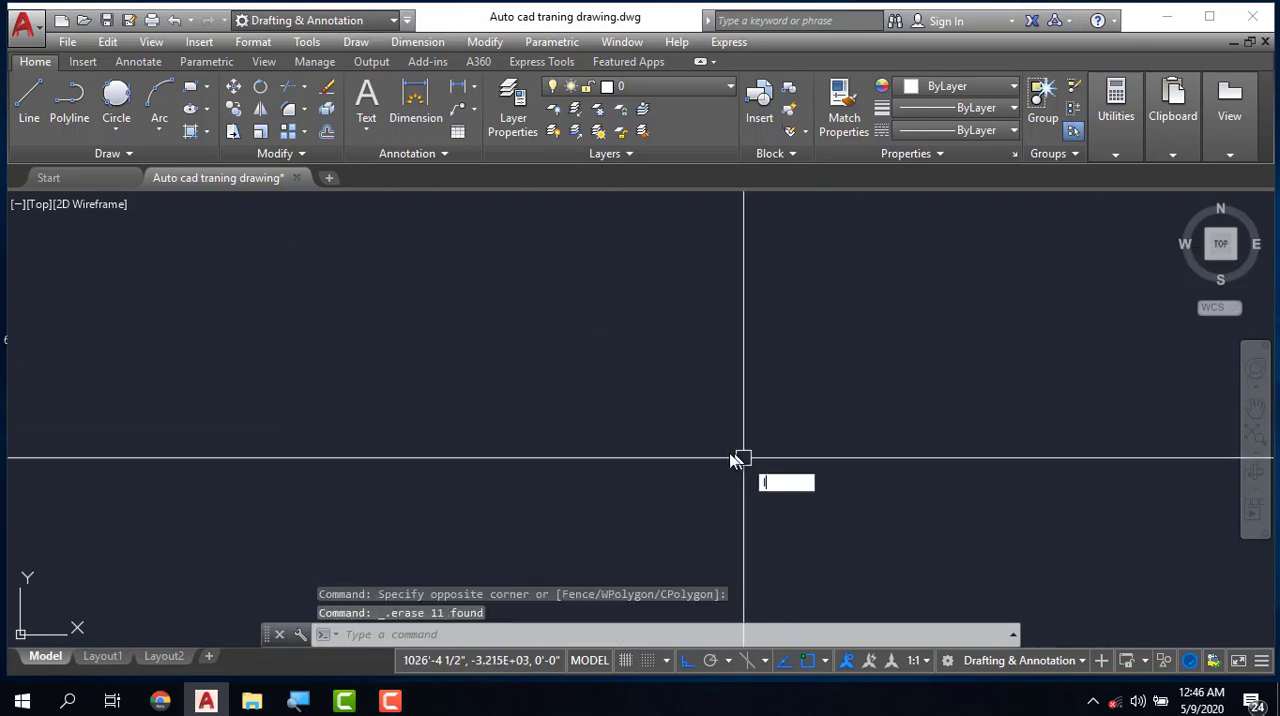
key("Return")
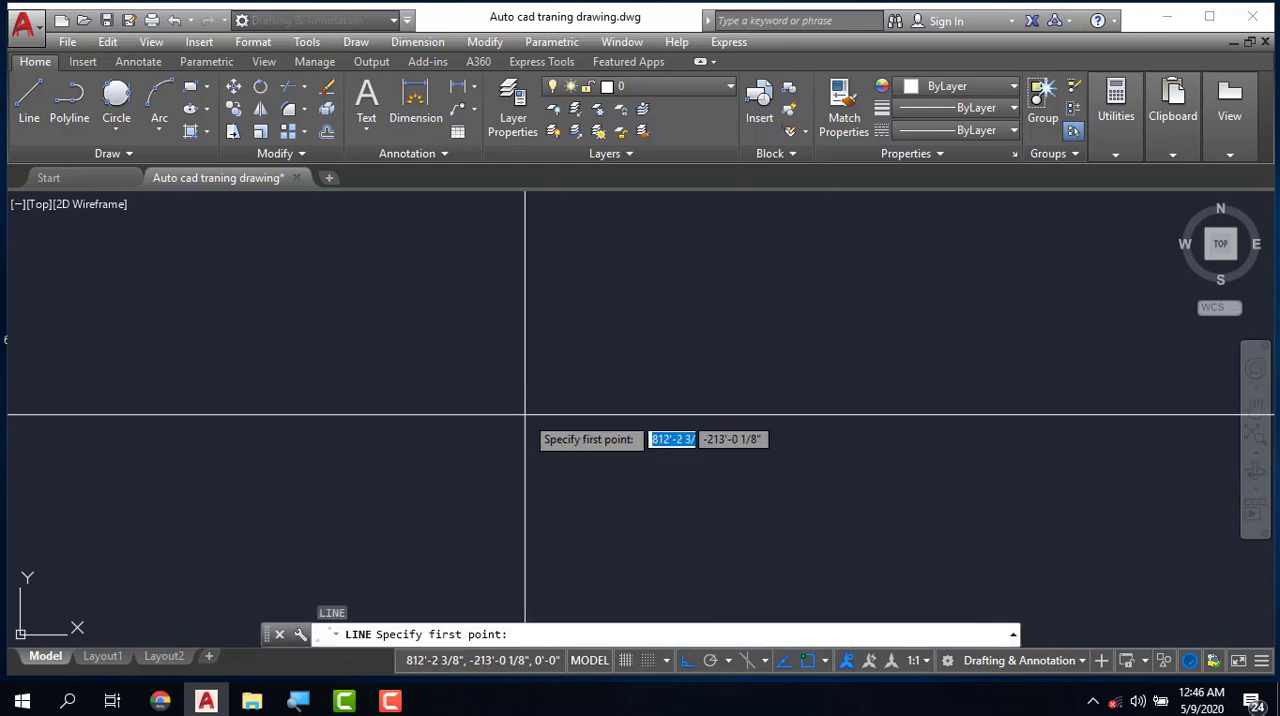
left_click(500, 438)
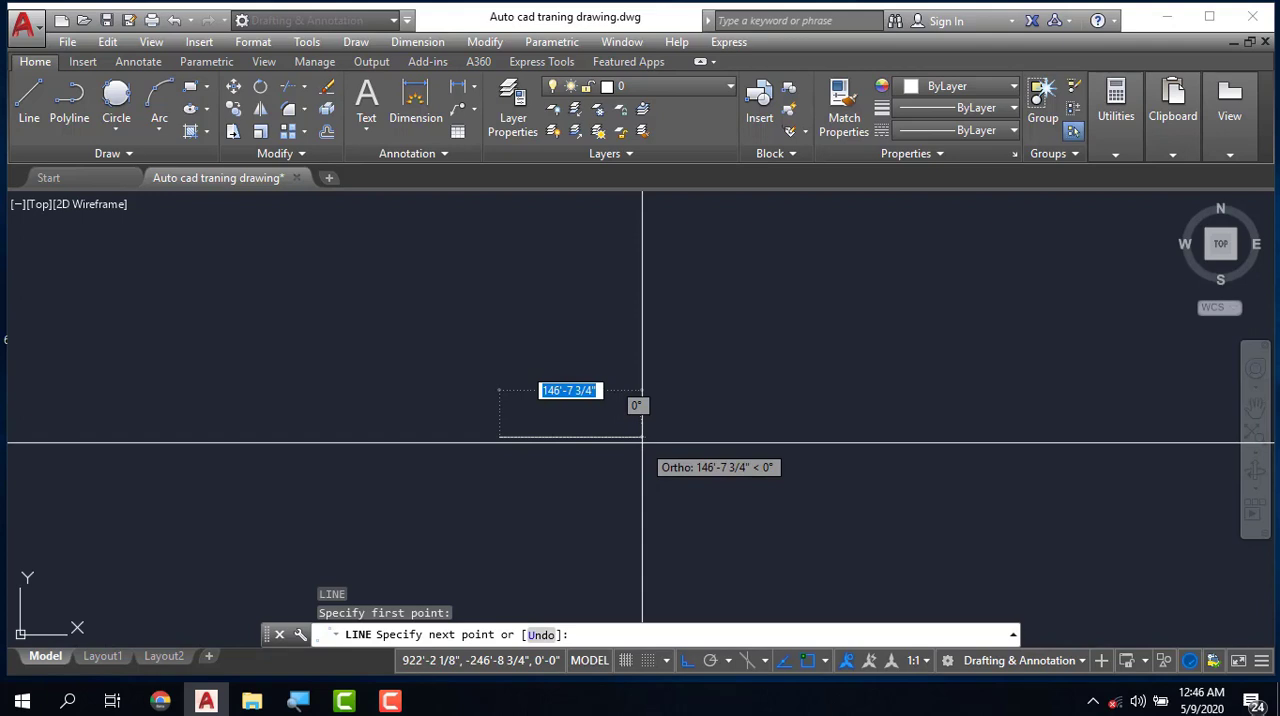
type("14")
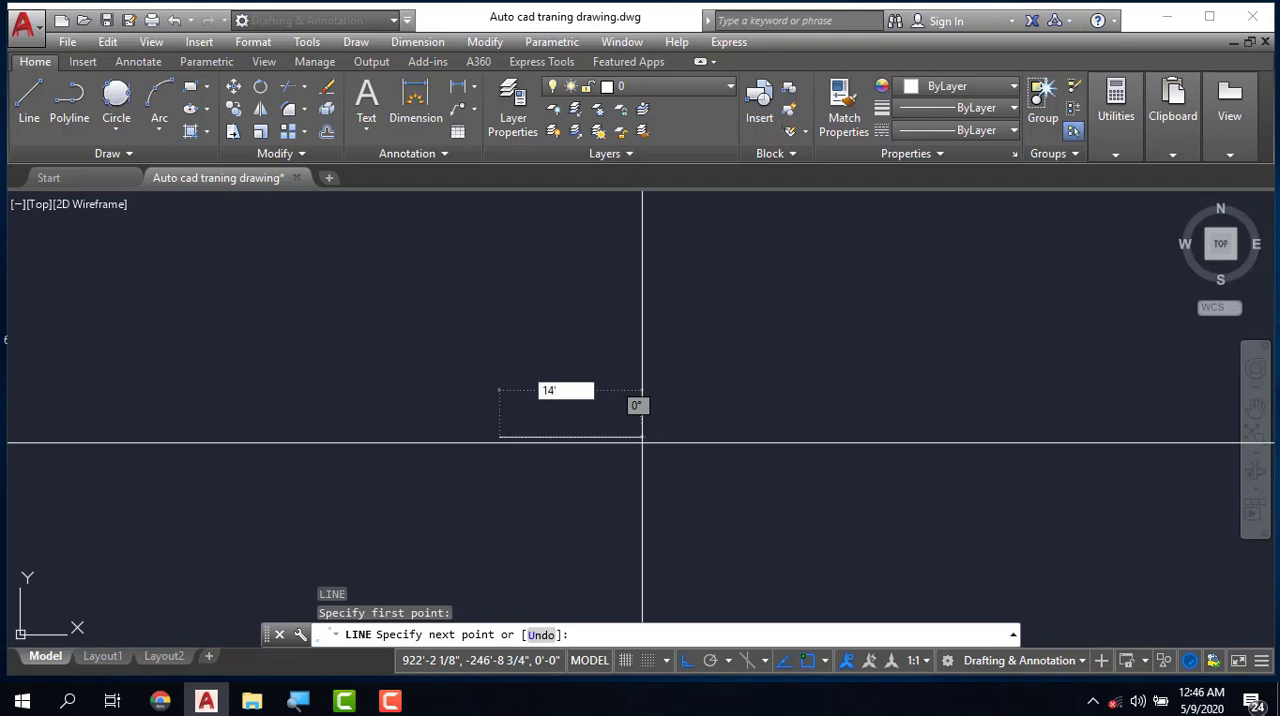
key("Return")
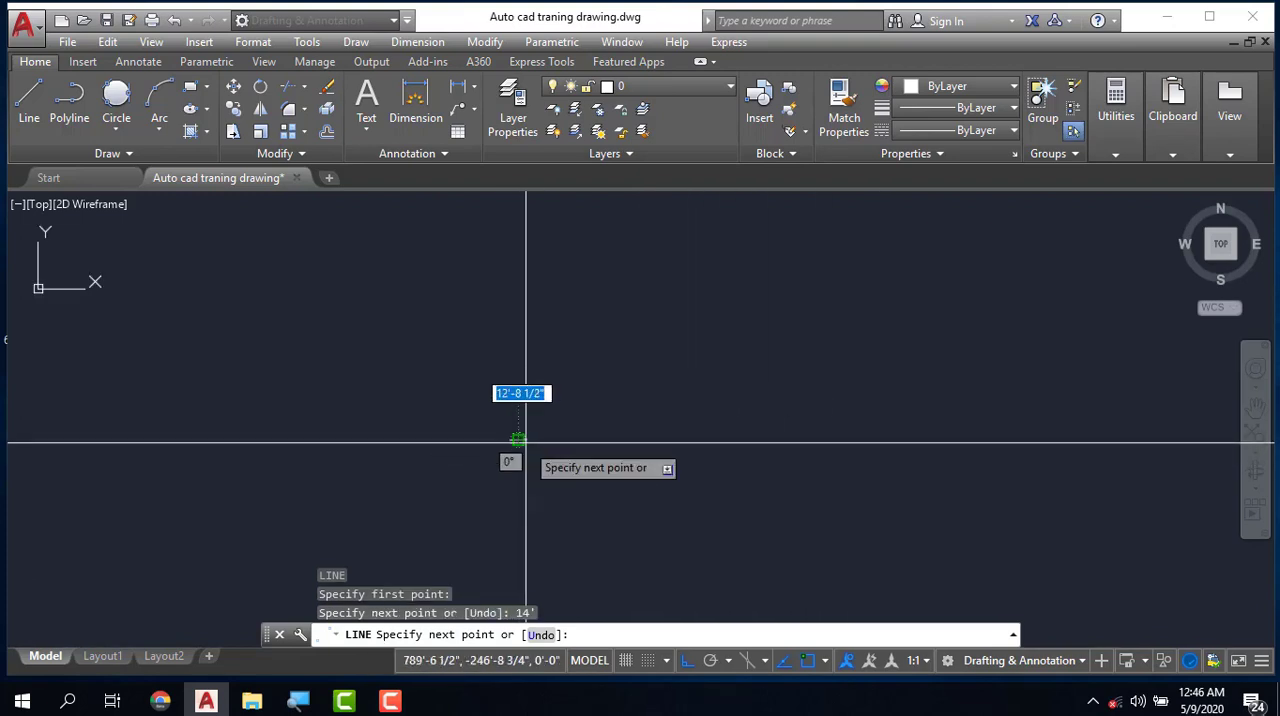
scroll(514, 434, "up", 4)
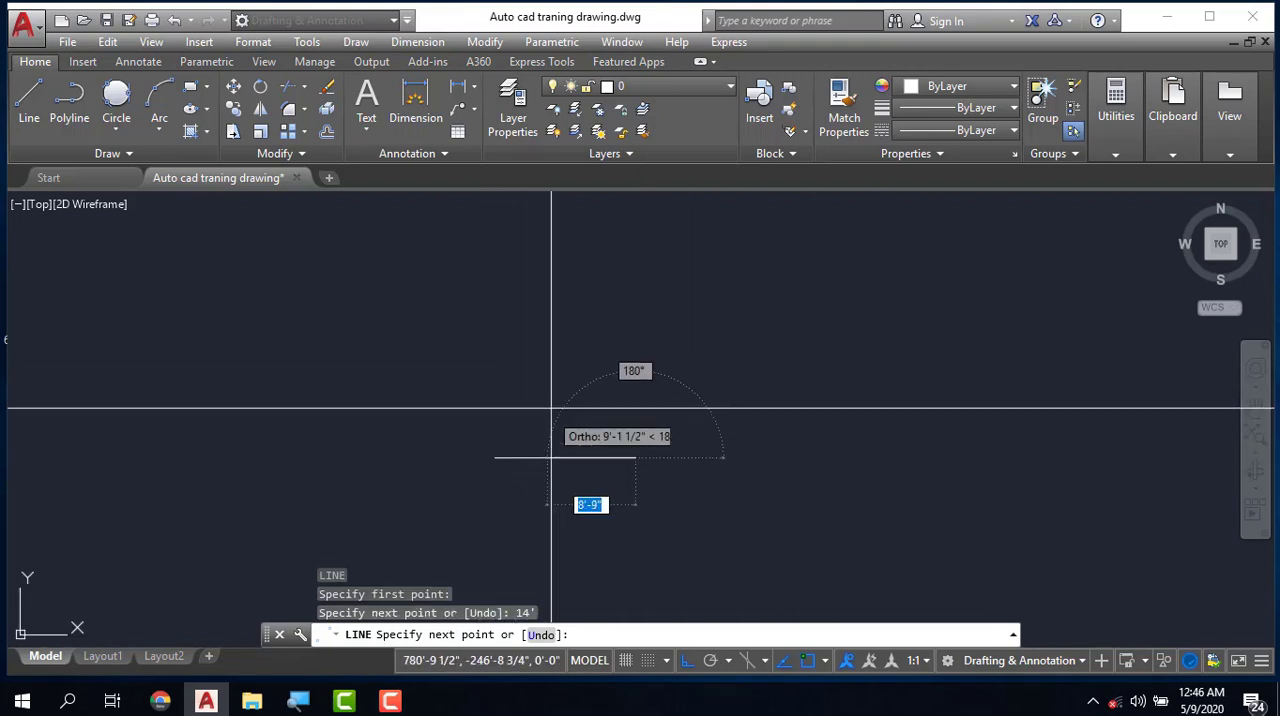
type("13")
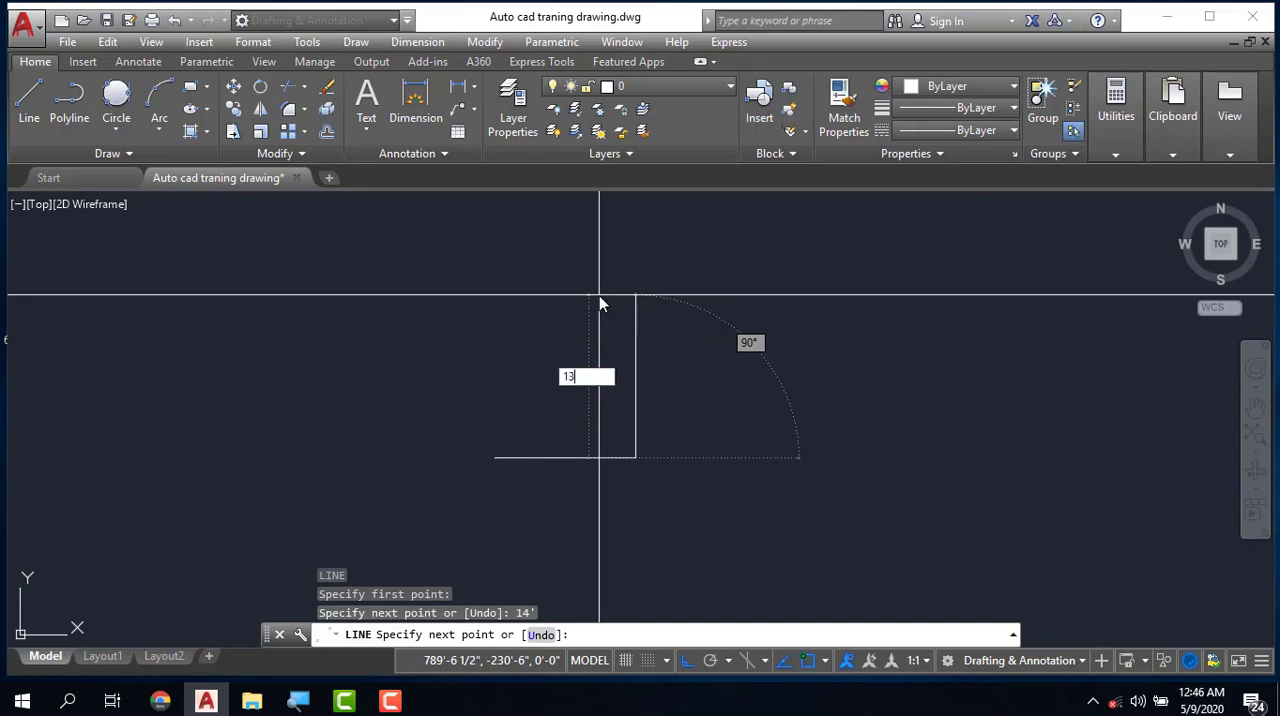
type("'")
key("Return")
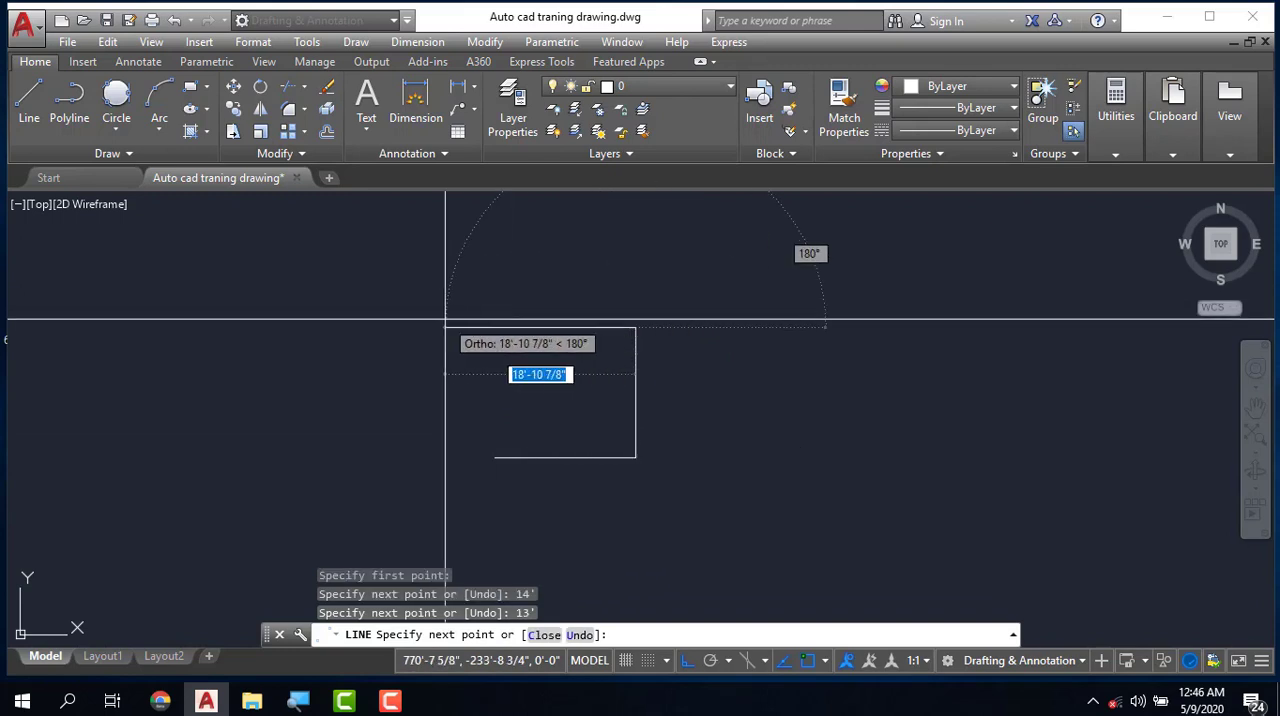
- Add a 14' segment to the left and close the line chain into a rectangle using the Close option
type("14")
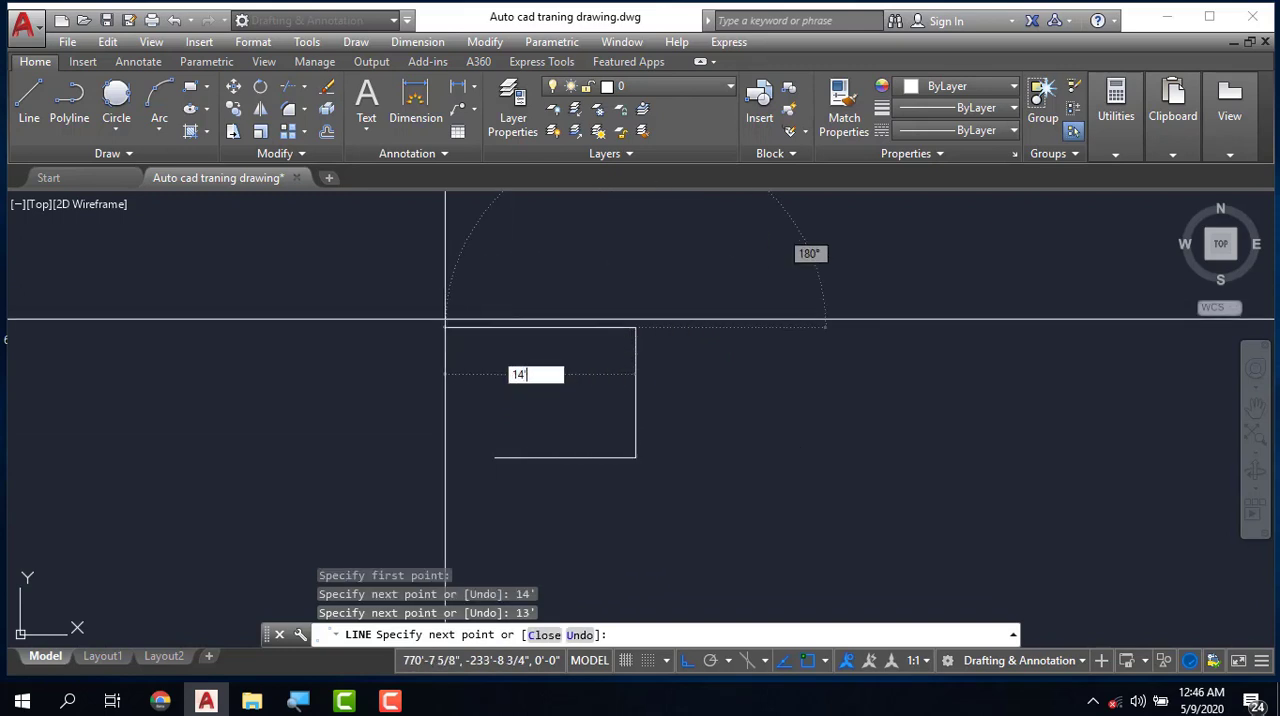
type("'")
key("Return")
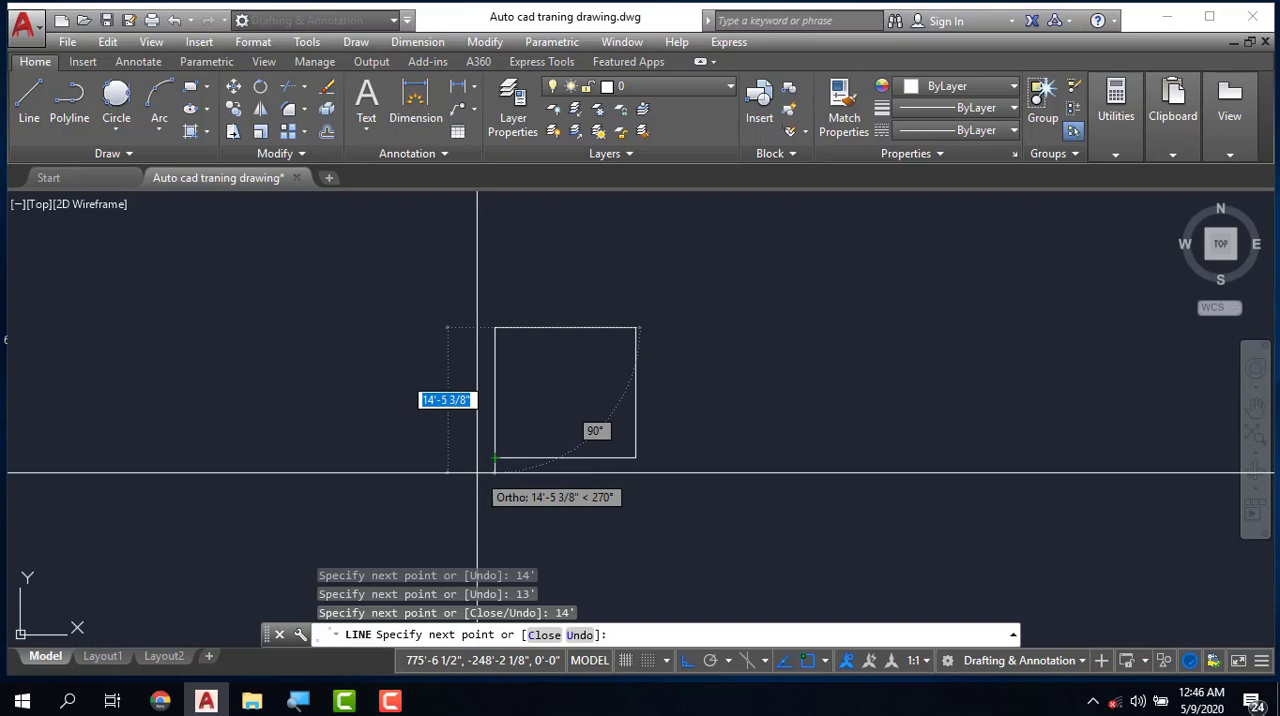
type("c")
key("Return")
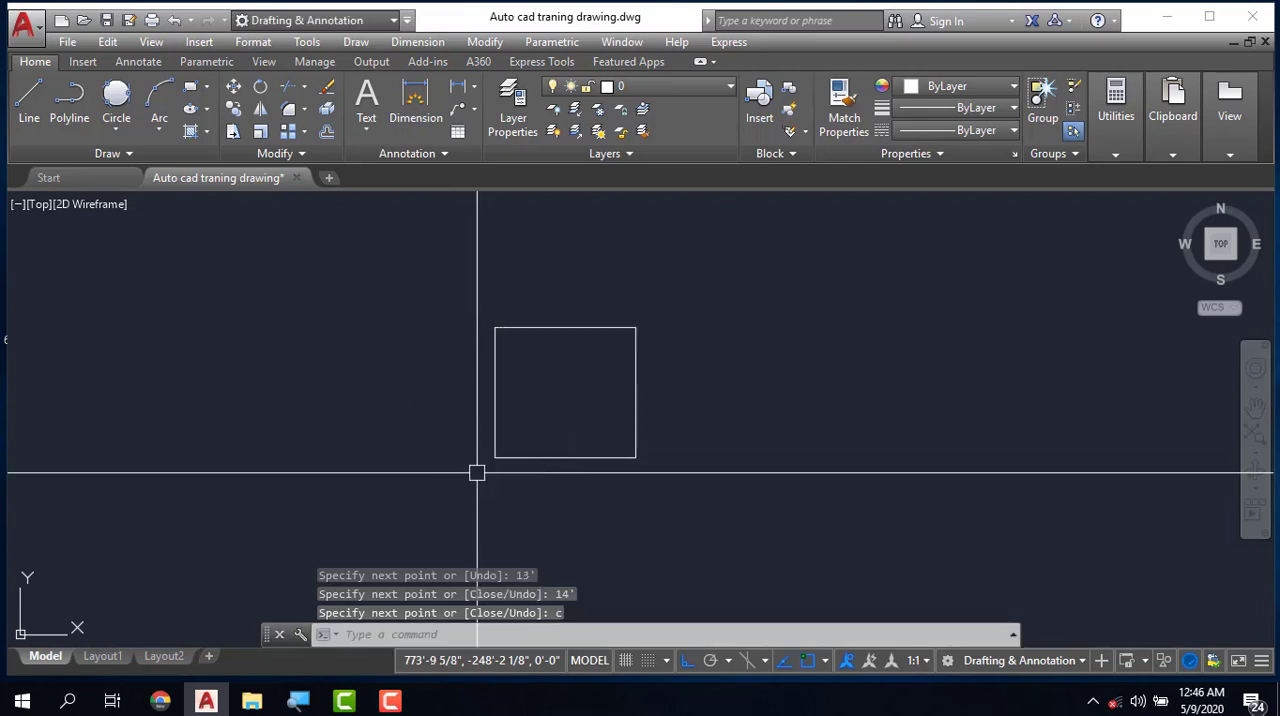
scroll(522, 474, "up", 4)
key("Escape")
key("Escape")
scroll(540, 476, "down", 2)
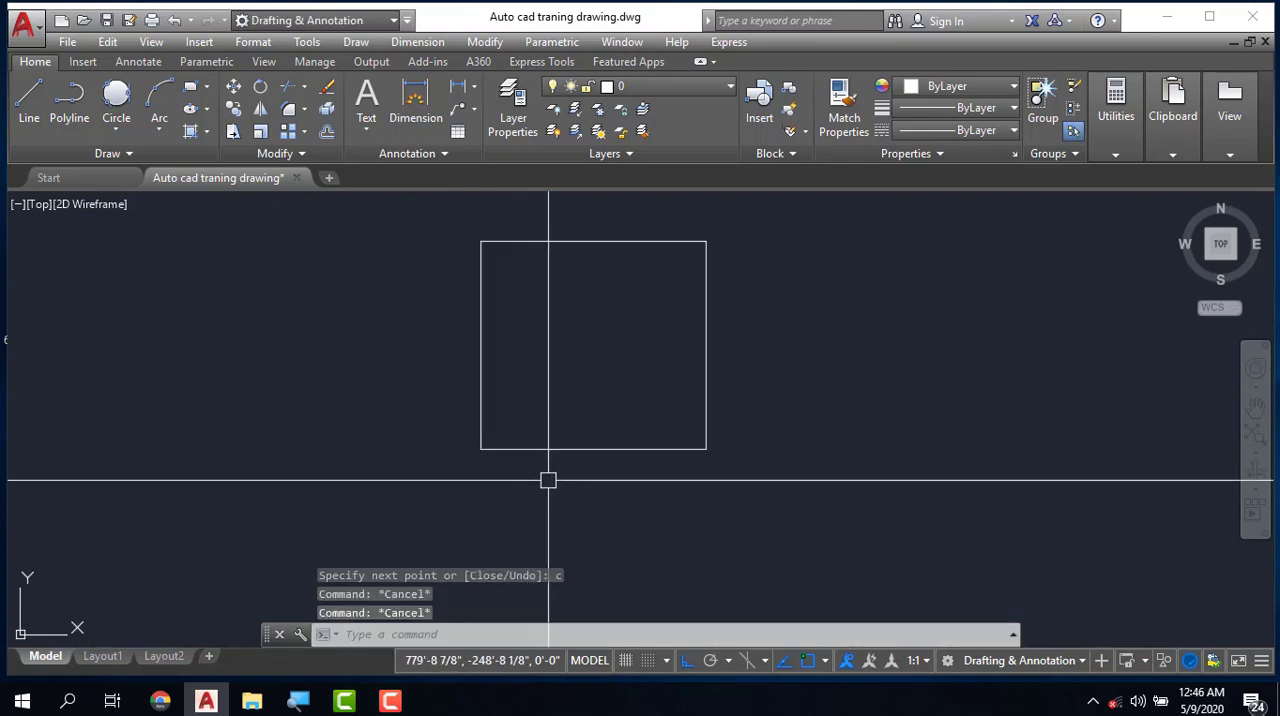
scroll(548, 480, "down", 2)
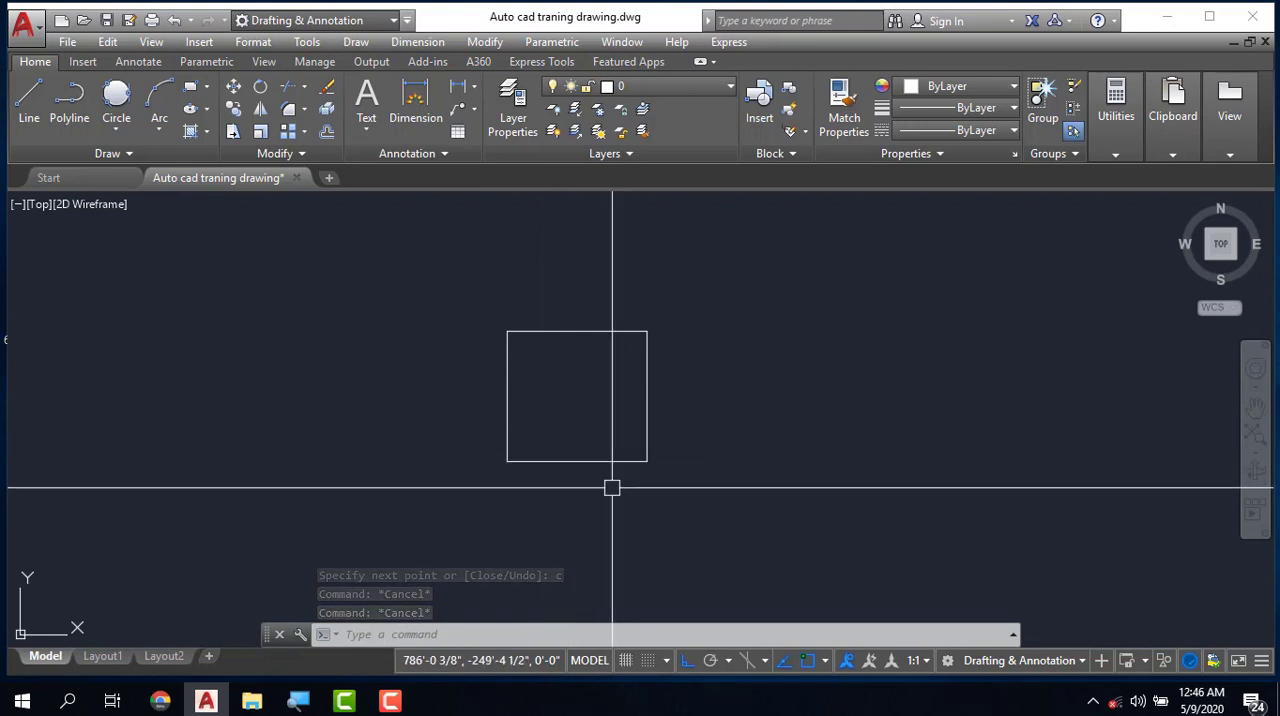
scroll(602, 489, "up", 2)
scroll(485, 493, "down", 2)
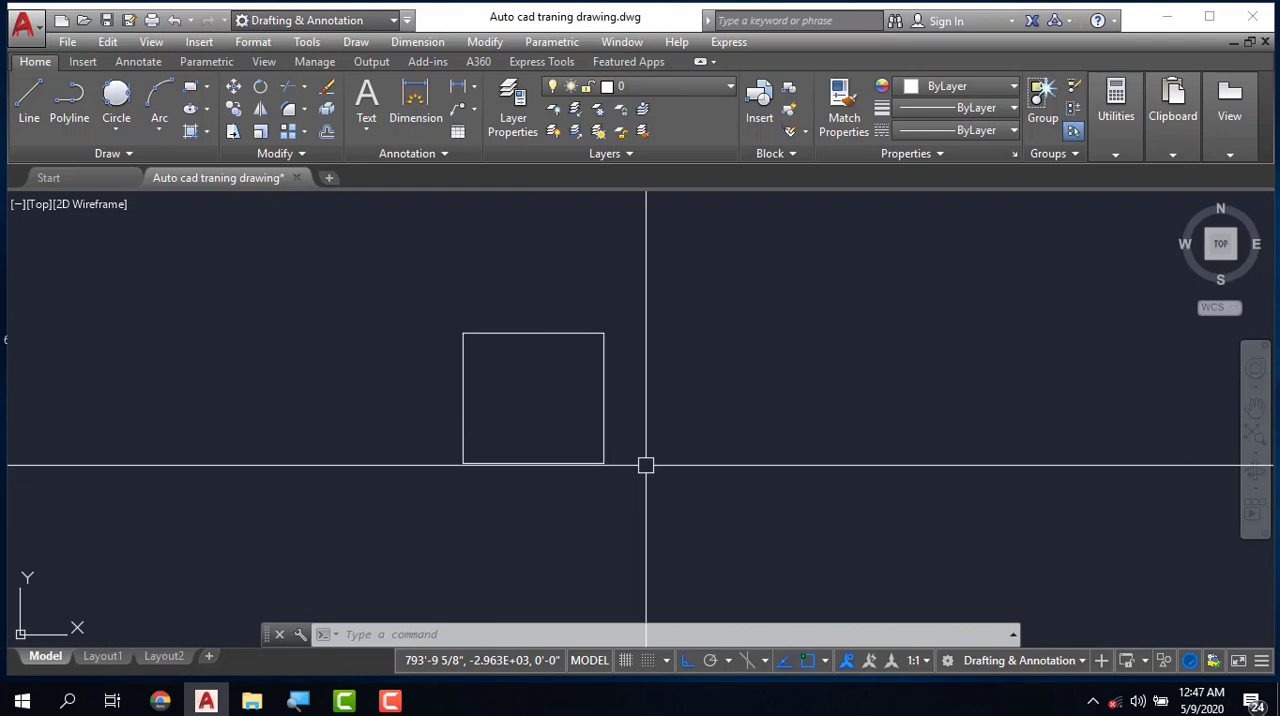
- With Ortho off, draw a single 10' line at 45° to the right of the rectangle and dismiss the malware alert
type("l")
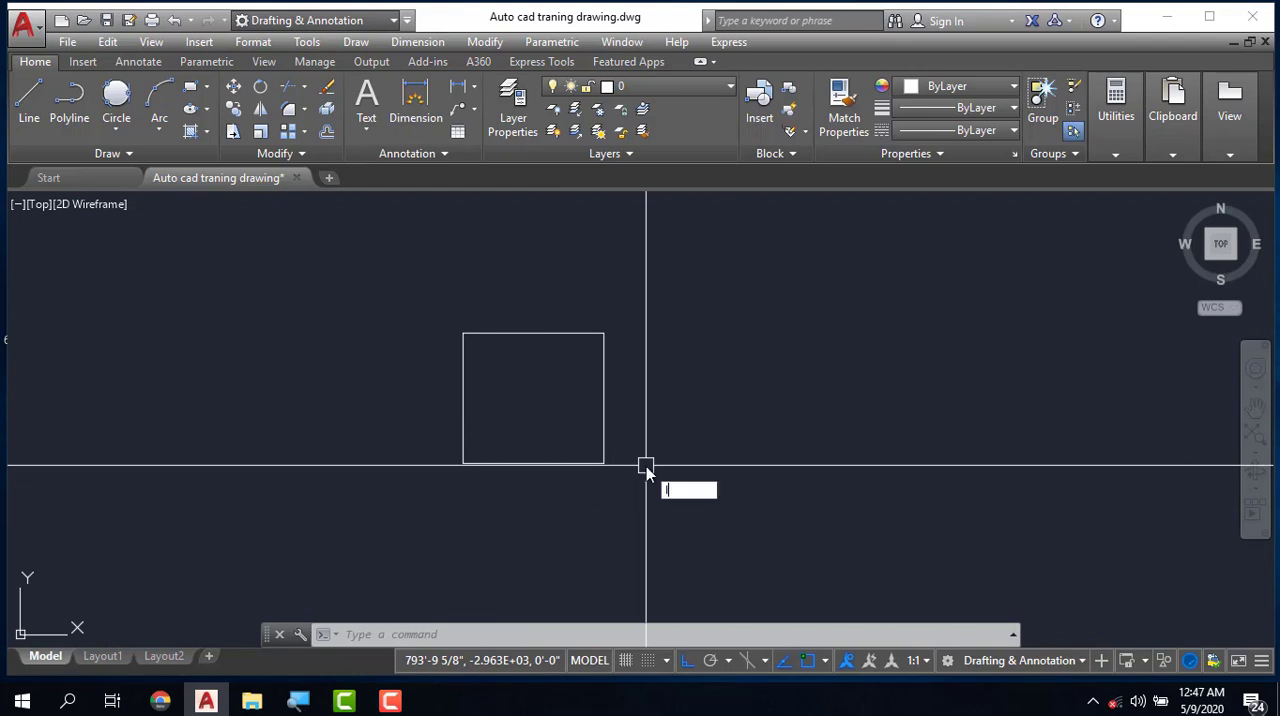
key("Return")
left_click(681, 447)
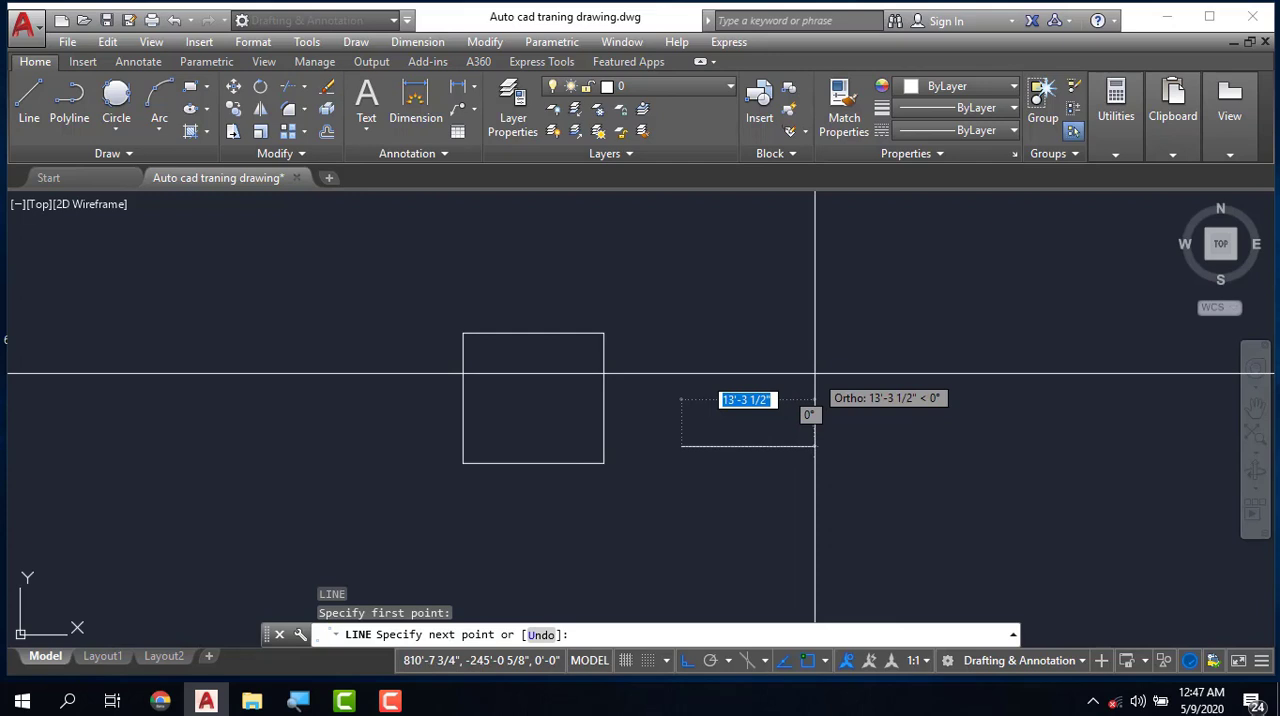
key("F8")
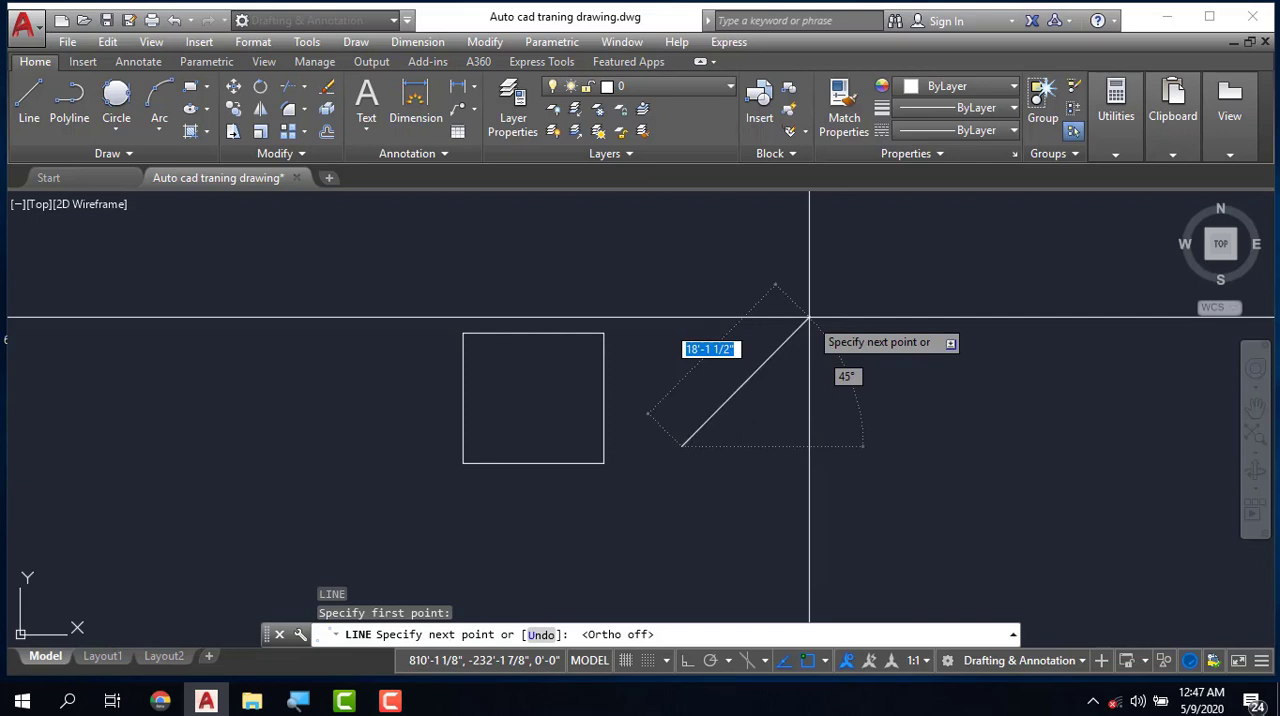
type("10")
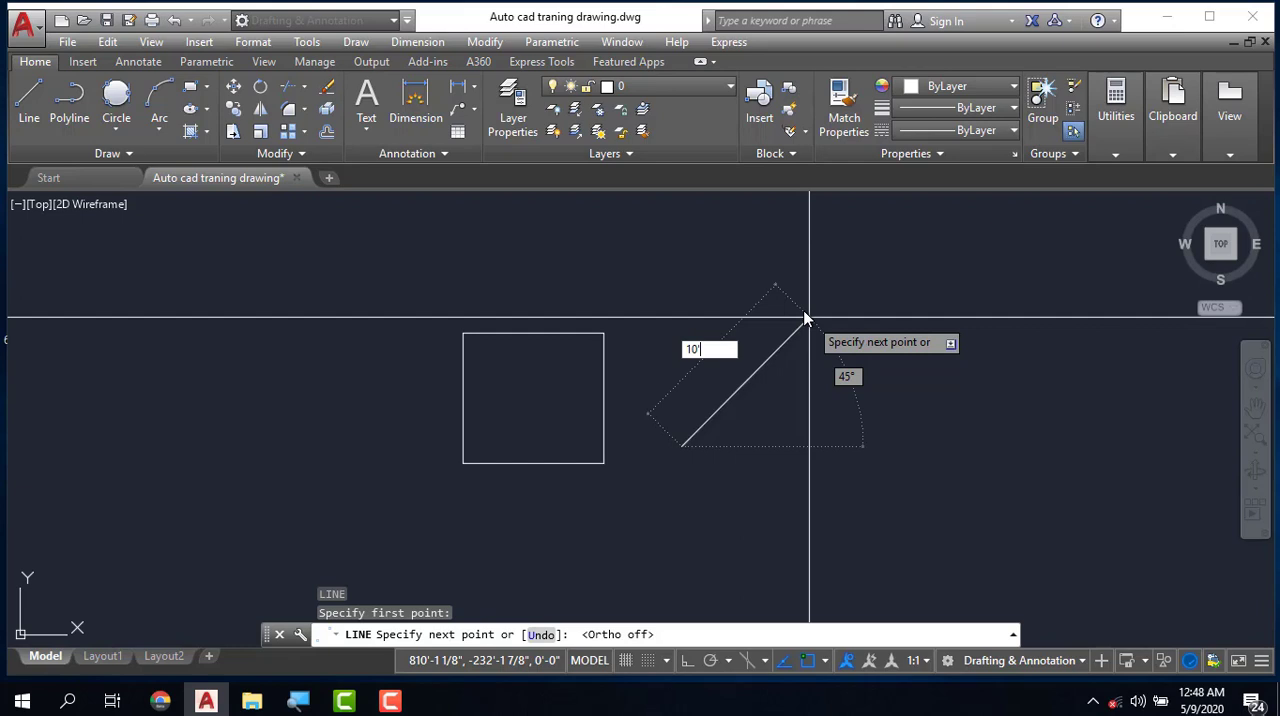
key("Return")
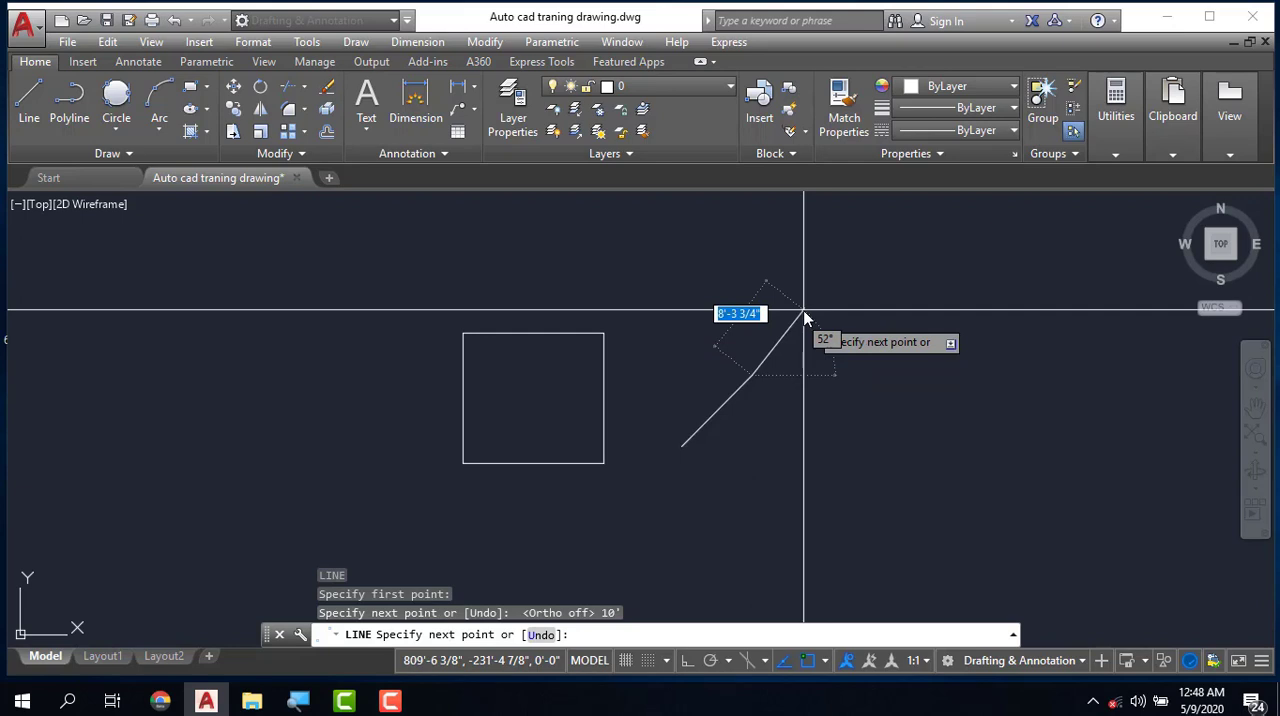
key("Escape")
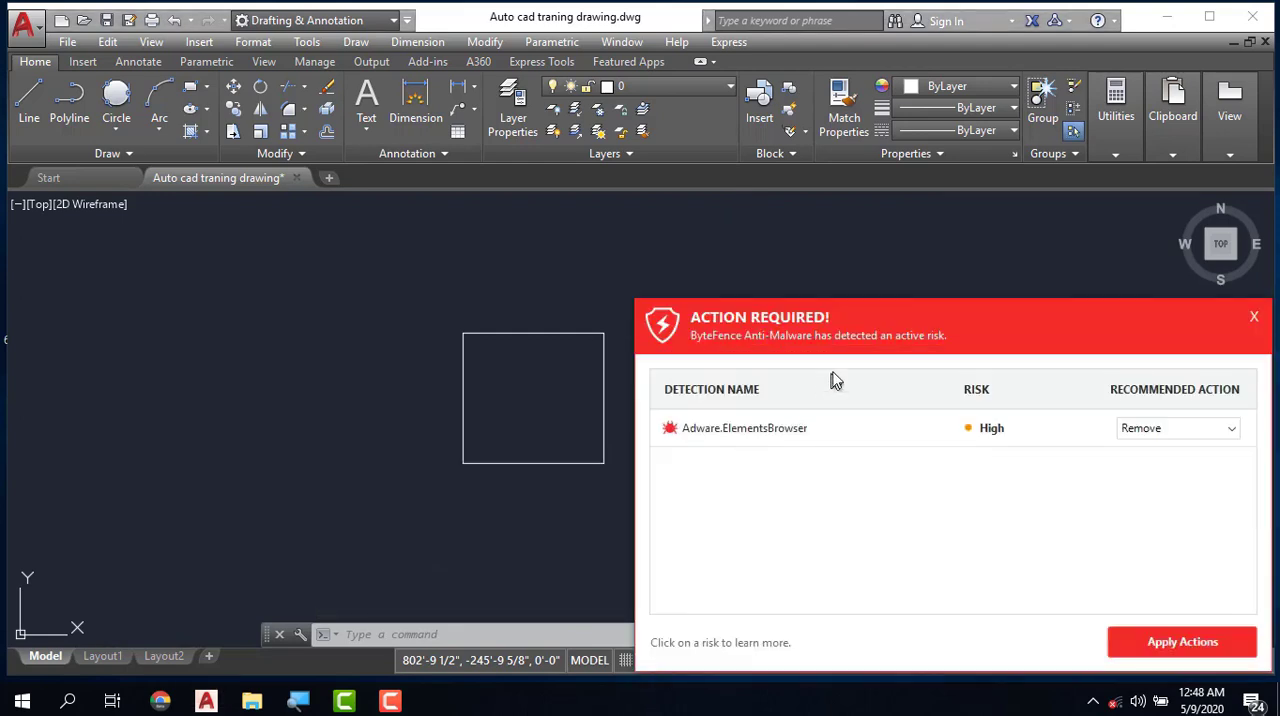
left_click(1254, 317)
left_click(1062, 538)
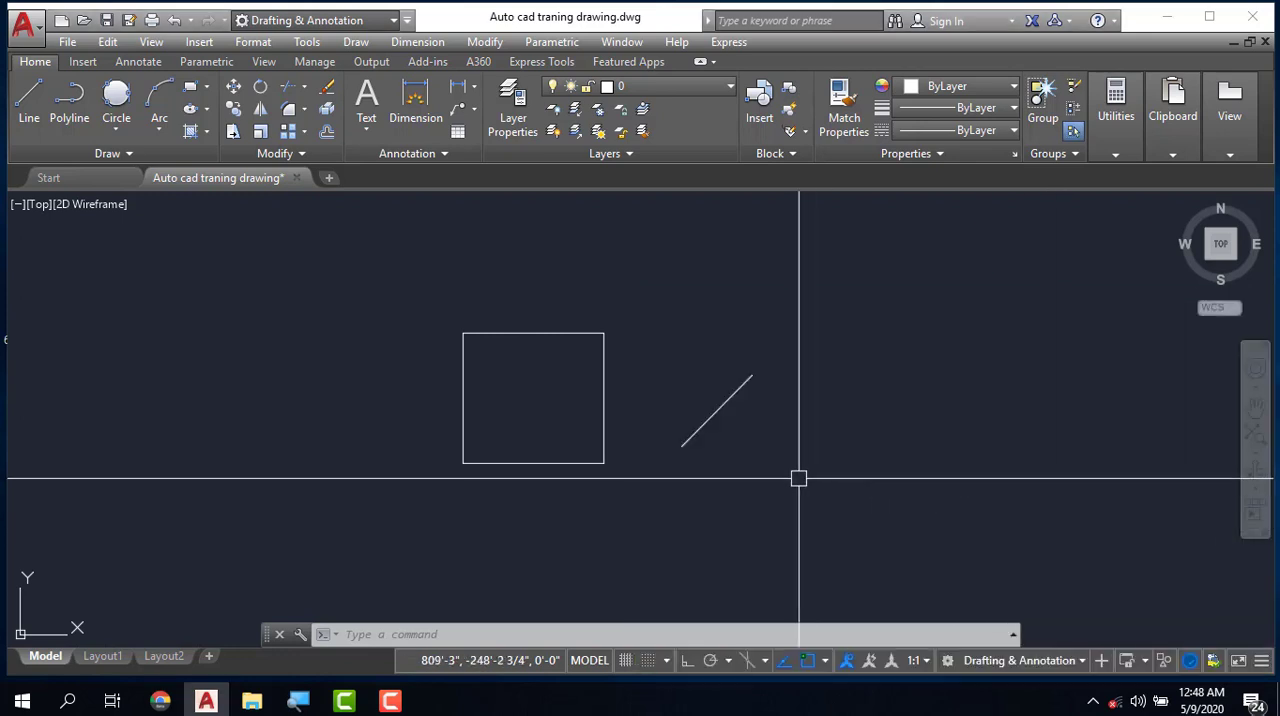
- Draw a horizontal line to the right from the lower endpoint of the 45° line and end the command
scroll(688, 452, "up", 5)
scroll(575, 522, "down", 2)
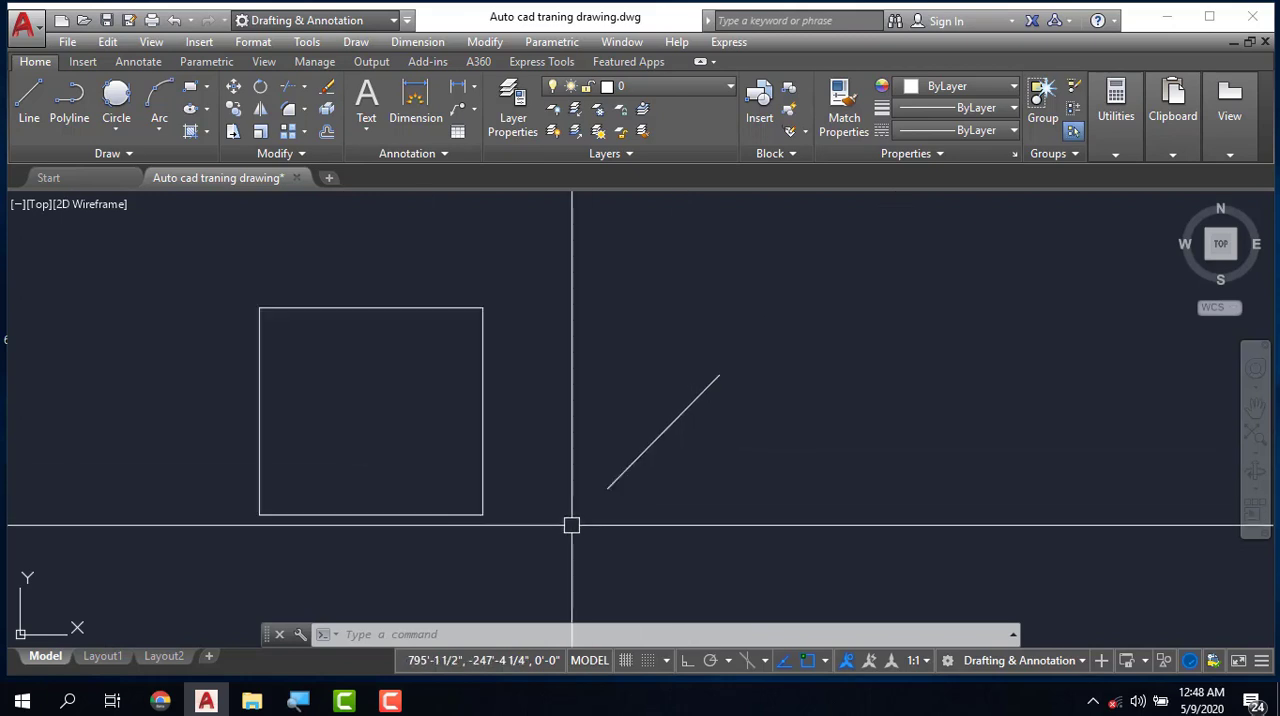
type("l")
key("Return")
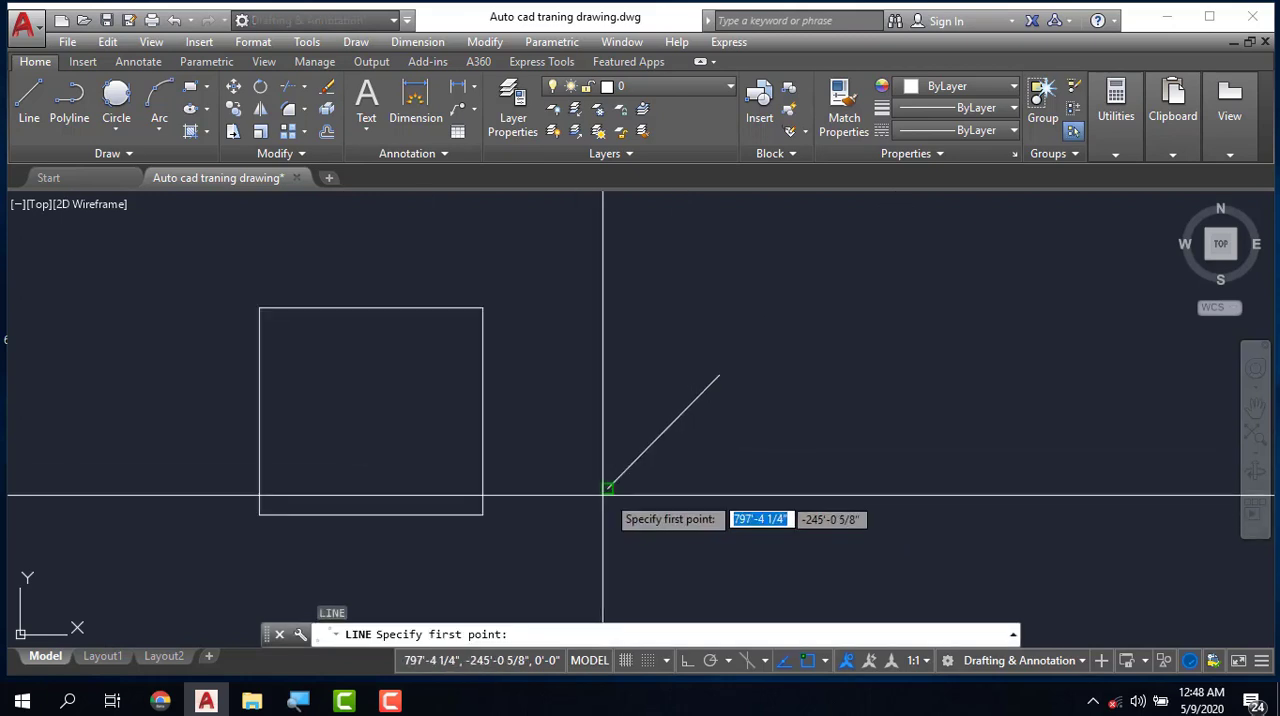
left_click(607, 488)
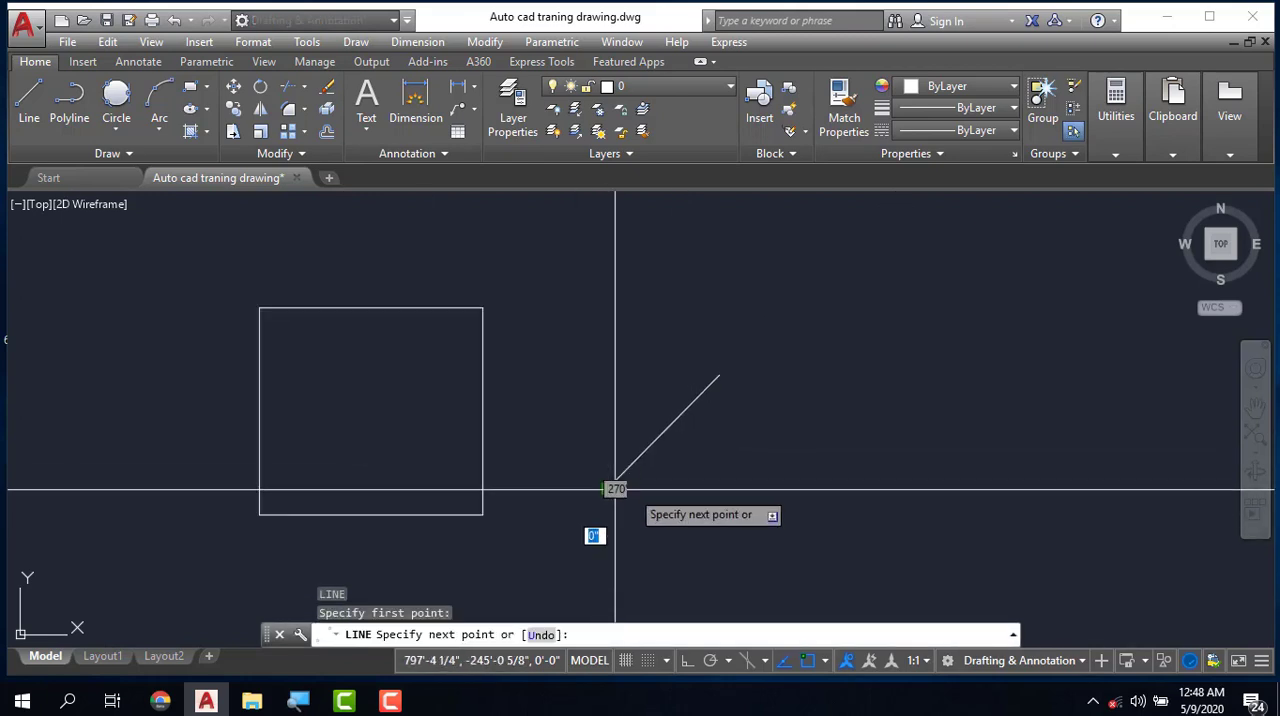
left_click(800, 488)
key("Escape")
key("Escape")
scroll(660, 494, "up", 2)
key("Escape")
key("Escape")
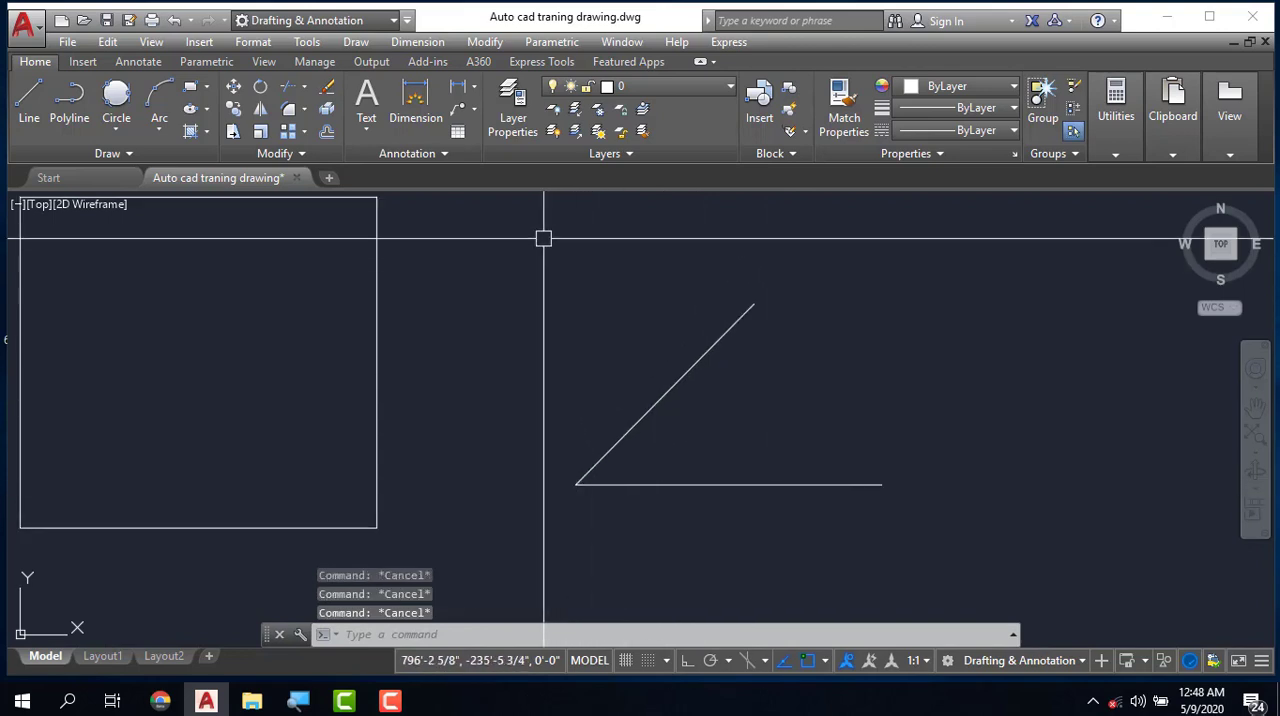
- Add an angular dimension between the horizontal line and the inclined line, placing its arc between them
left_click(438, 41)
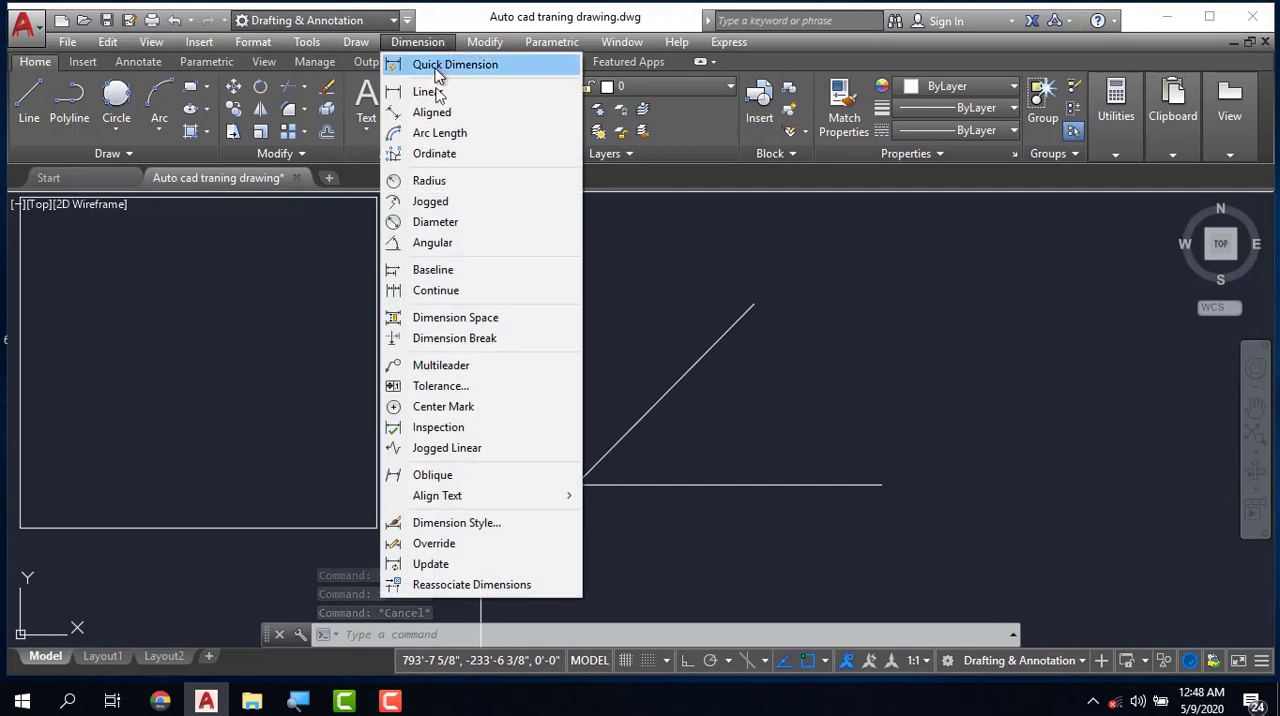
left_click(436, 245)
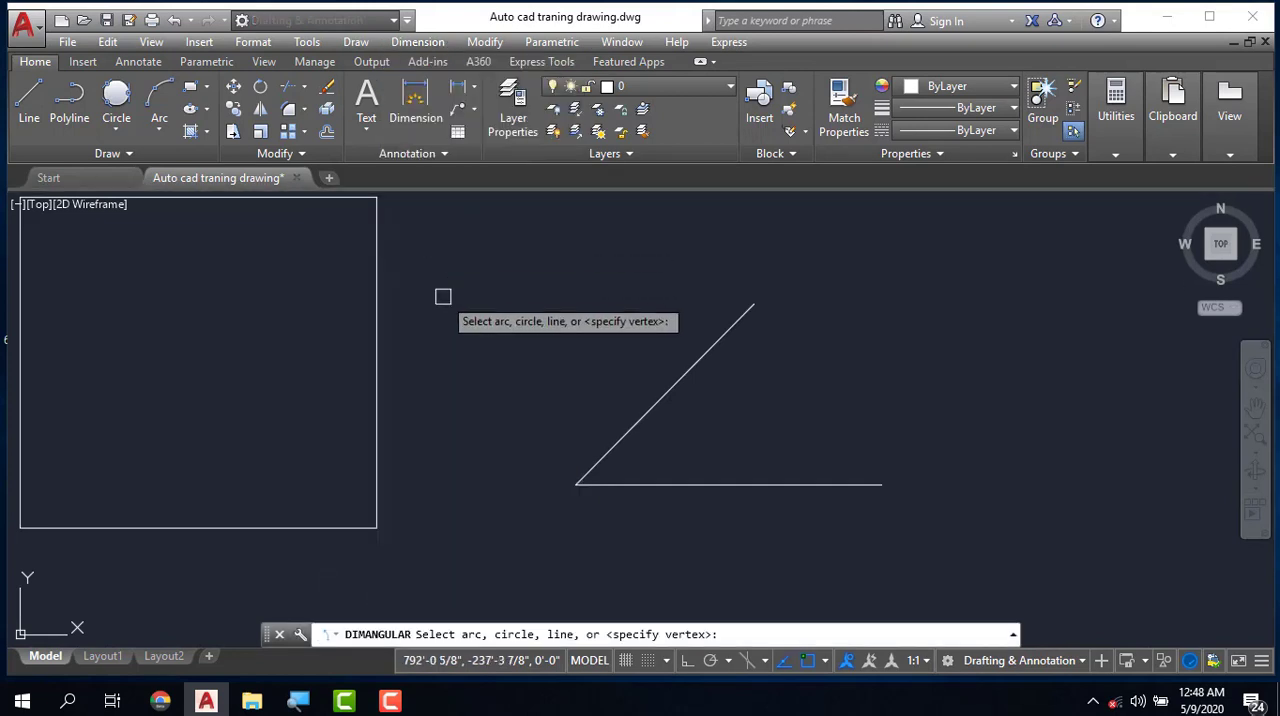
left_click(646, 484)
left_click(628, 432)
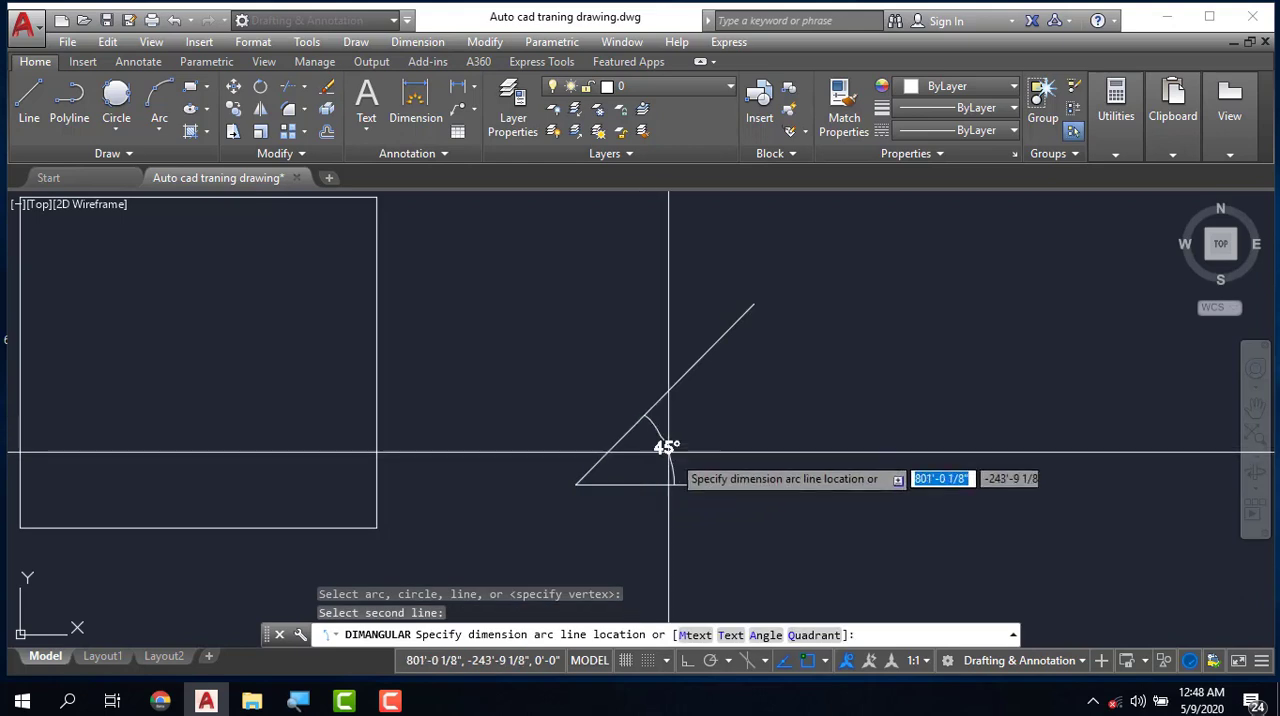
left_click(688, 452)
scroll(690, 450, "up", 2)
scroll(640, 370, "down", 2)
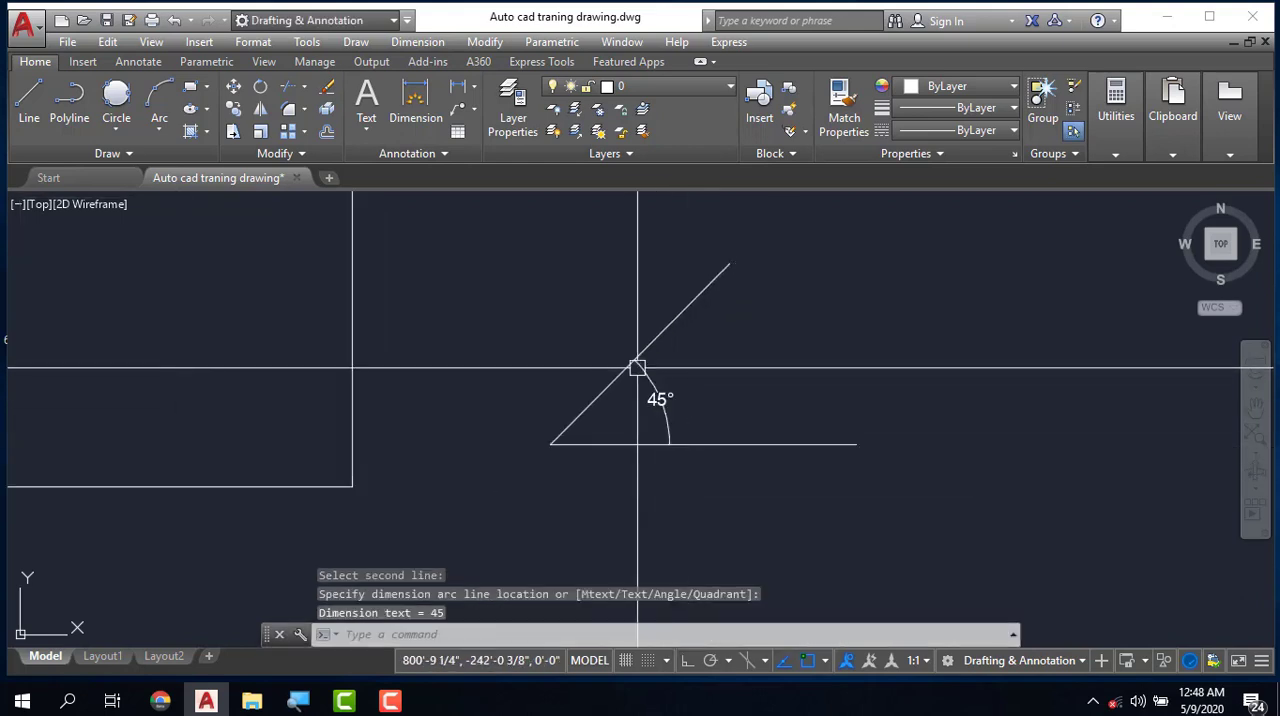
- Delete the angular dimension between the two lines
scroll(663, 423, "up", 2)
left_click(670, 414)
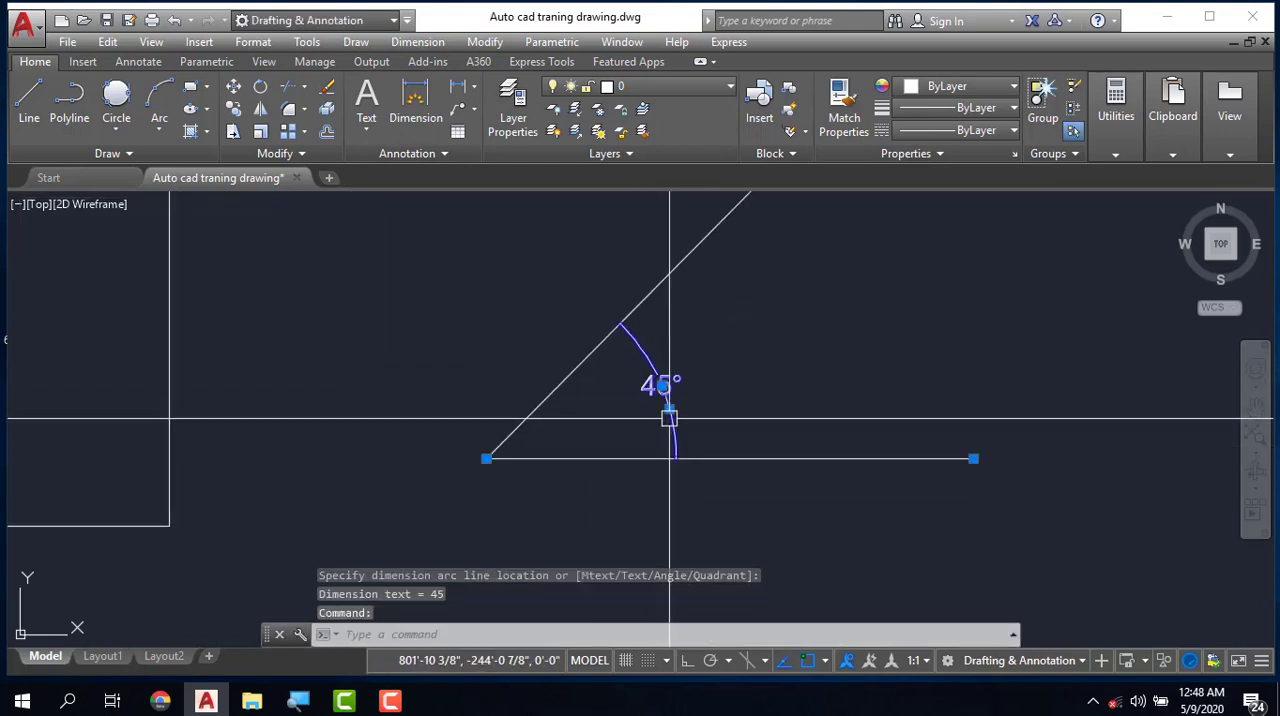
key("Delete")
- Draw a separate line below and right of the 45° pair, with length 10' and angle 75°
scroll(494, 343, "down", 2)
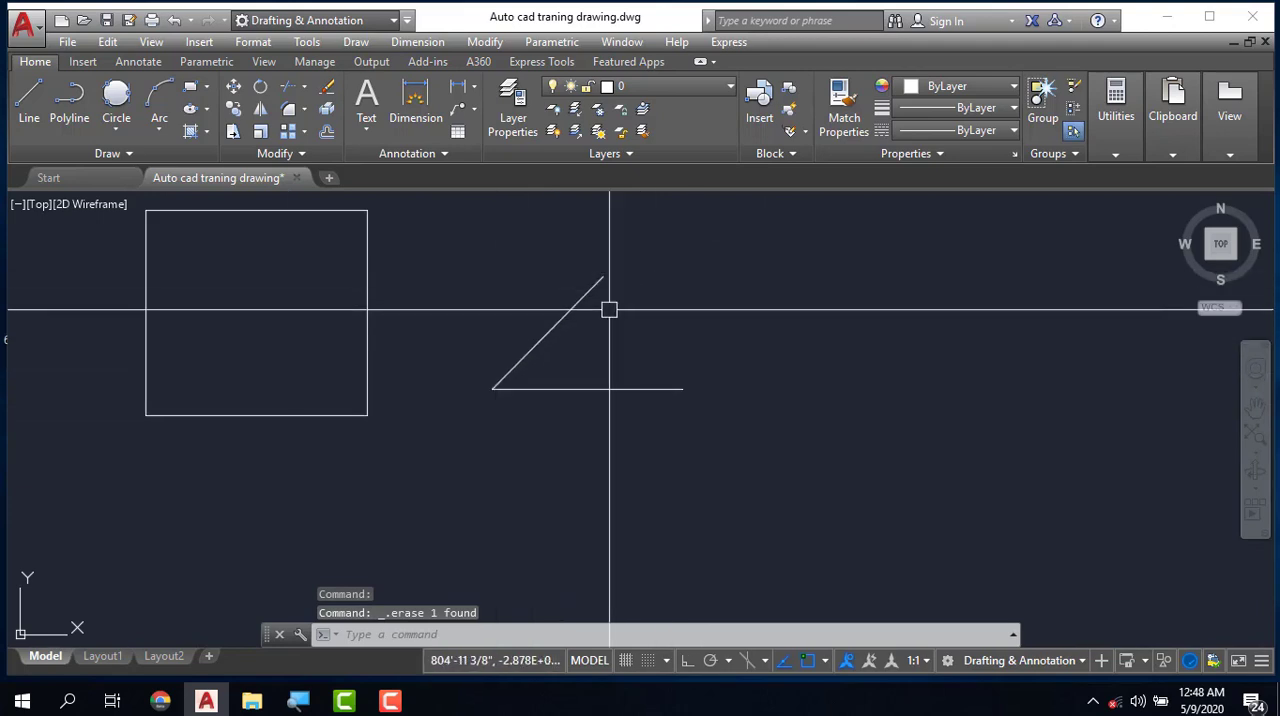
key("l")
key("Return")
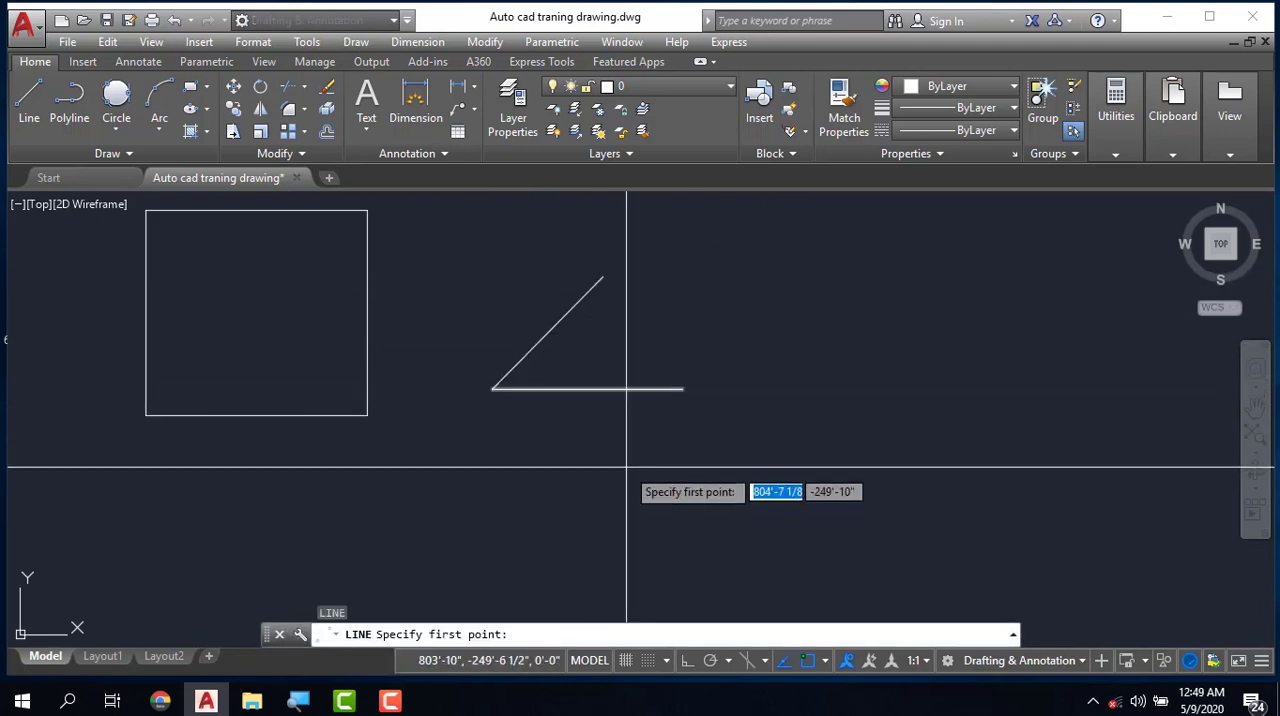
left_click(670, 472)
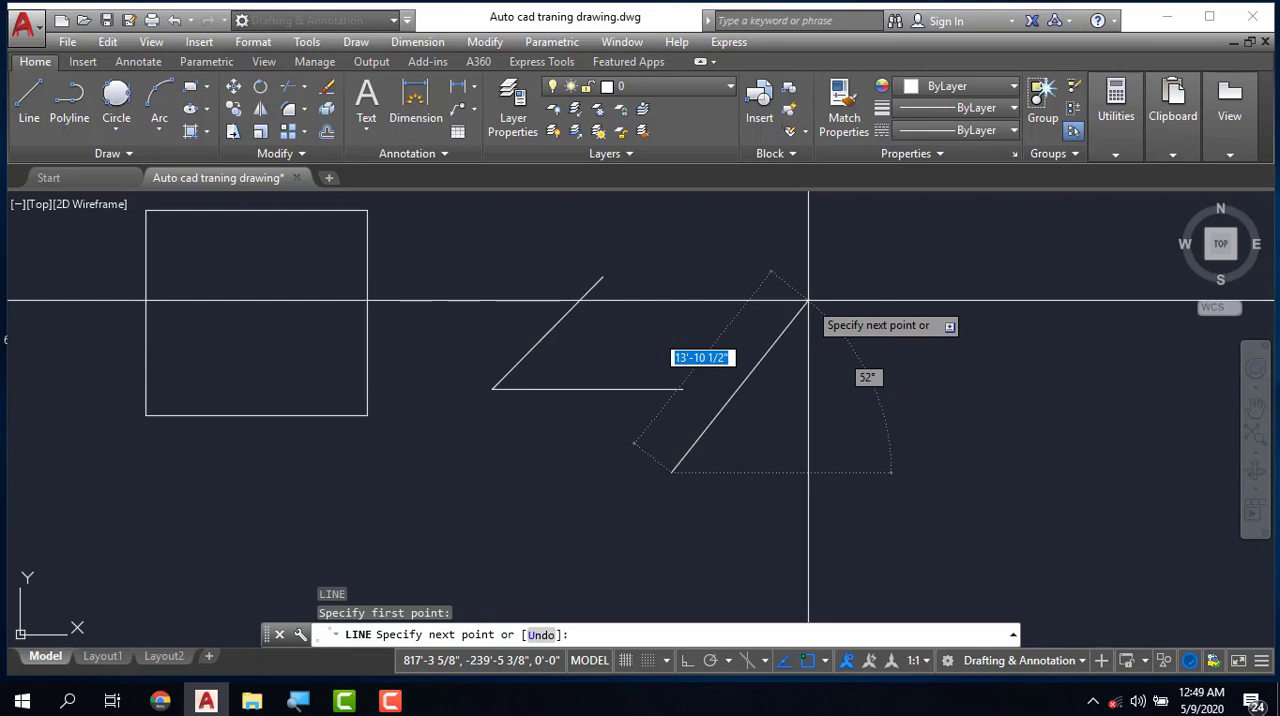
type("10")
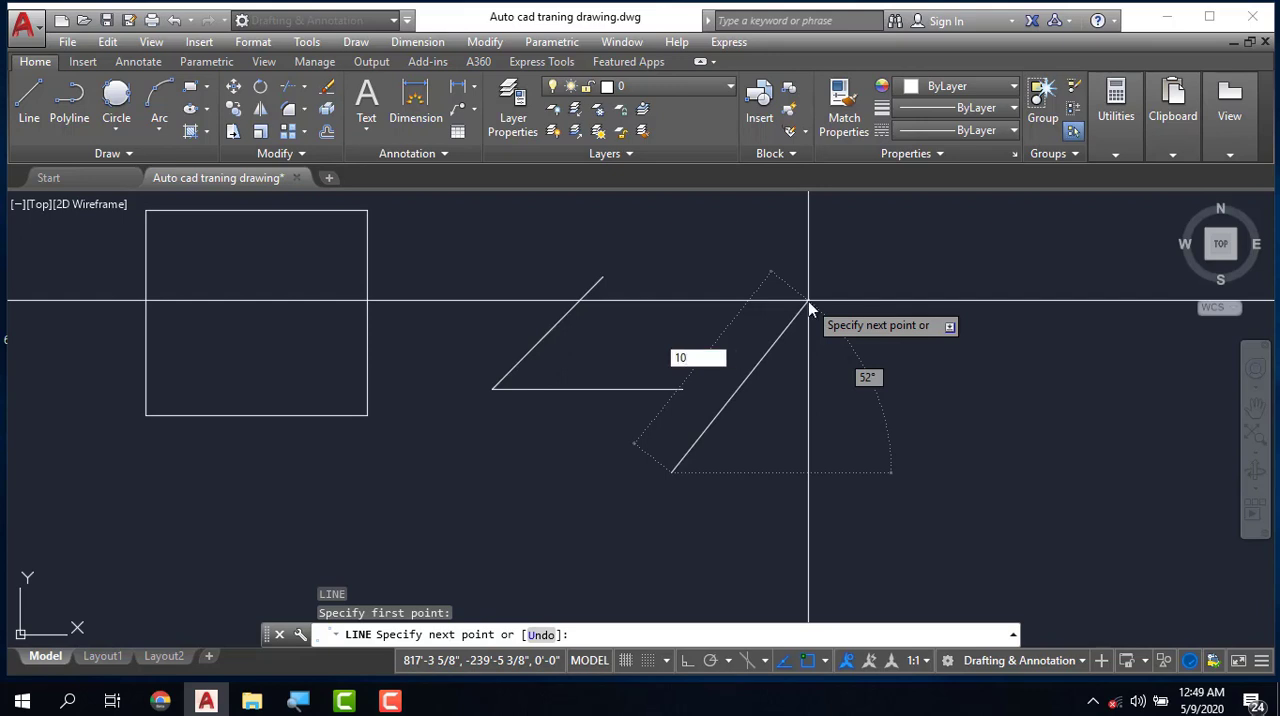
type("'")
key("Tab")
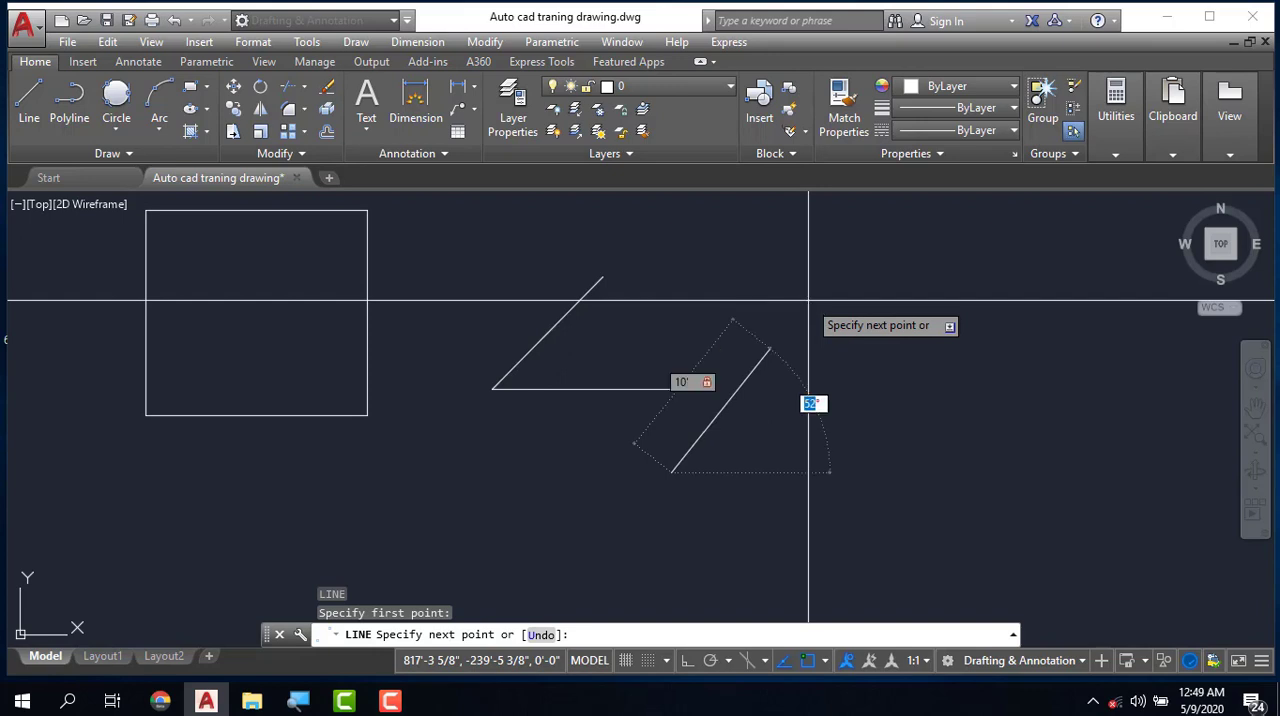
type("75")
key("Return")
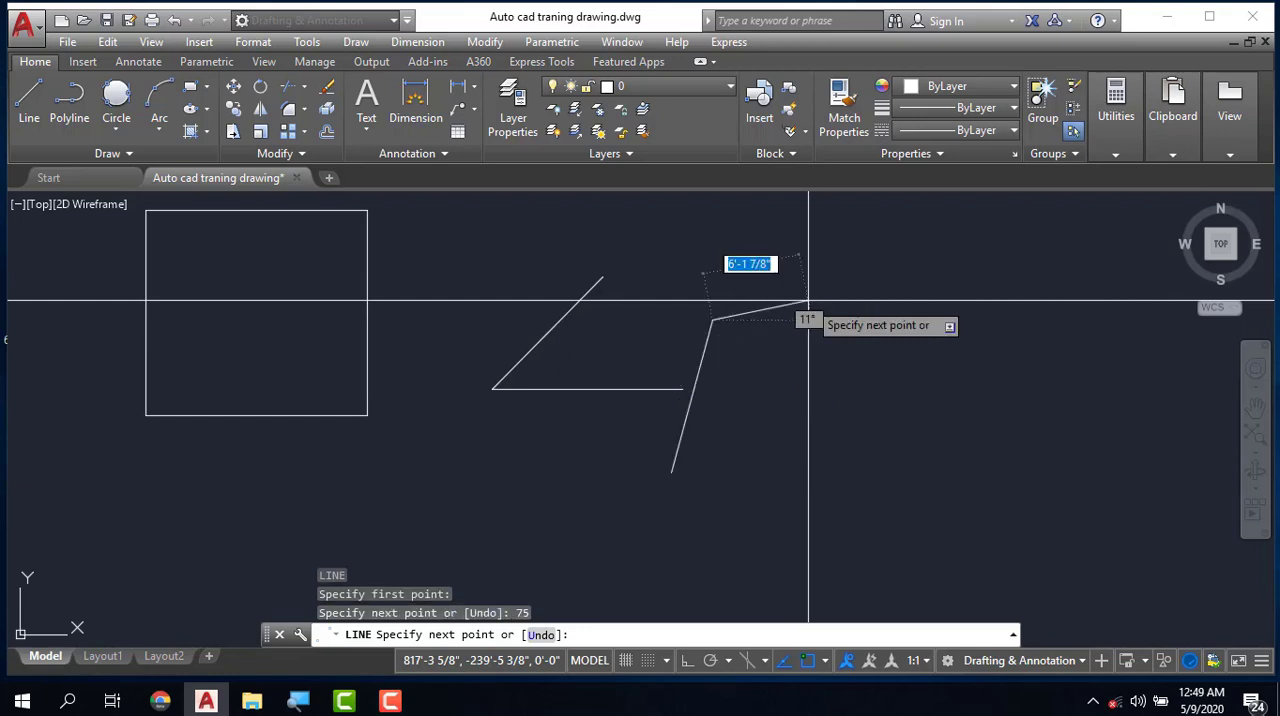
key("Escape")
key("Escape")
key("Escape")
key("Escape")
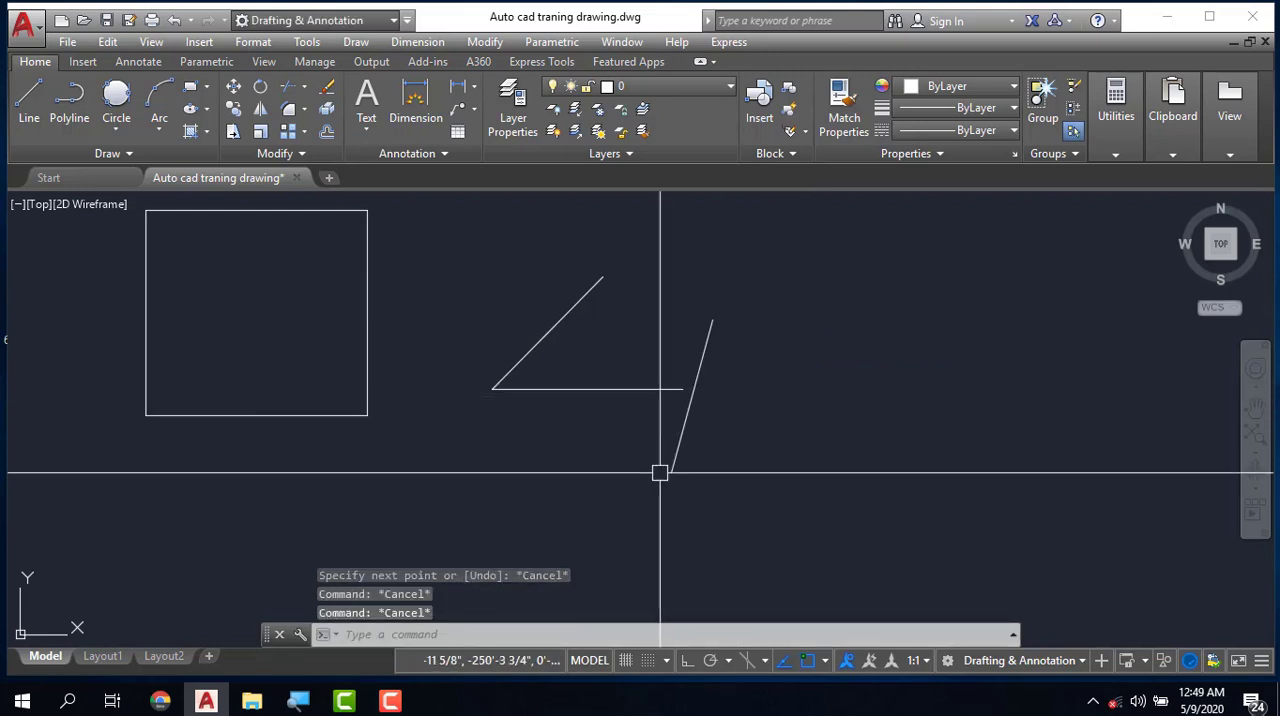
- Draw a horizontal line to the right from the lower endpoint of the 75° line and end the command
key("Return")
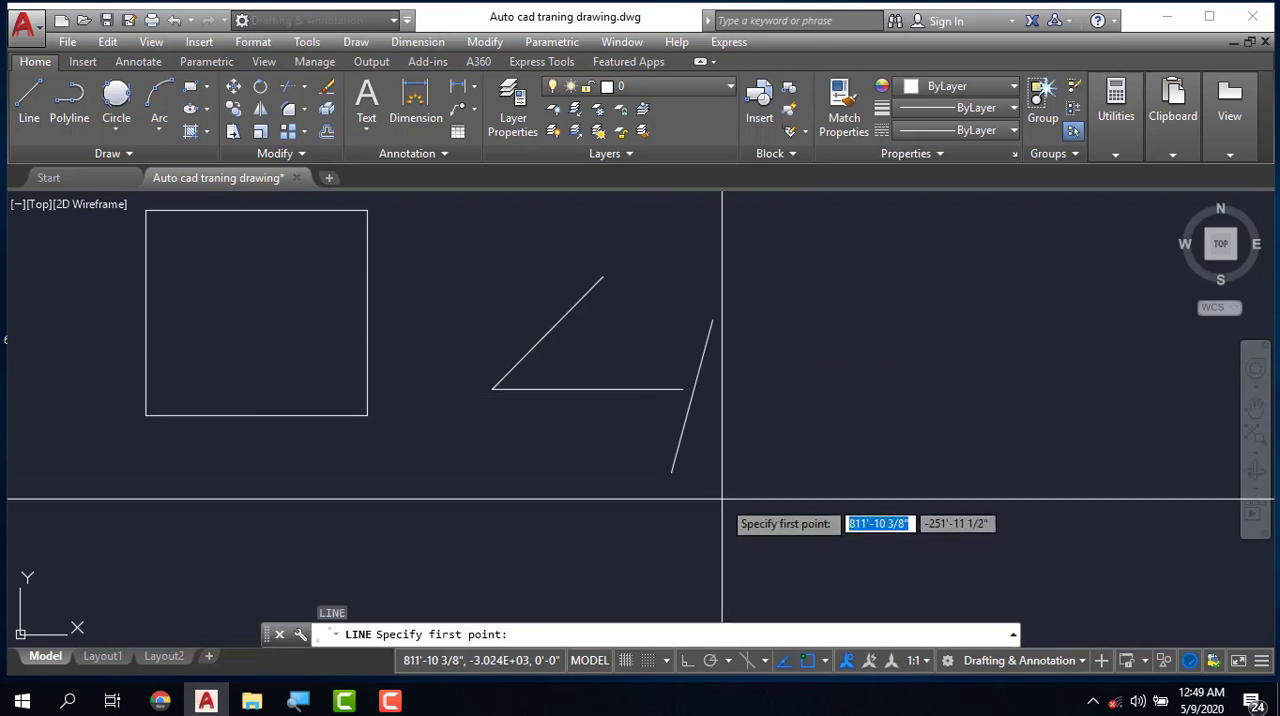
left_click(670, 472)
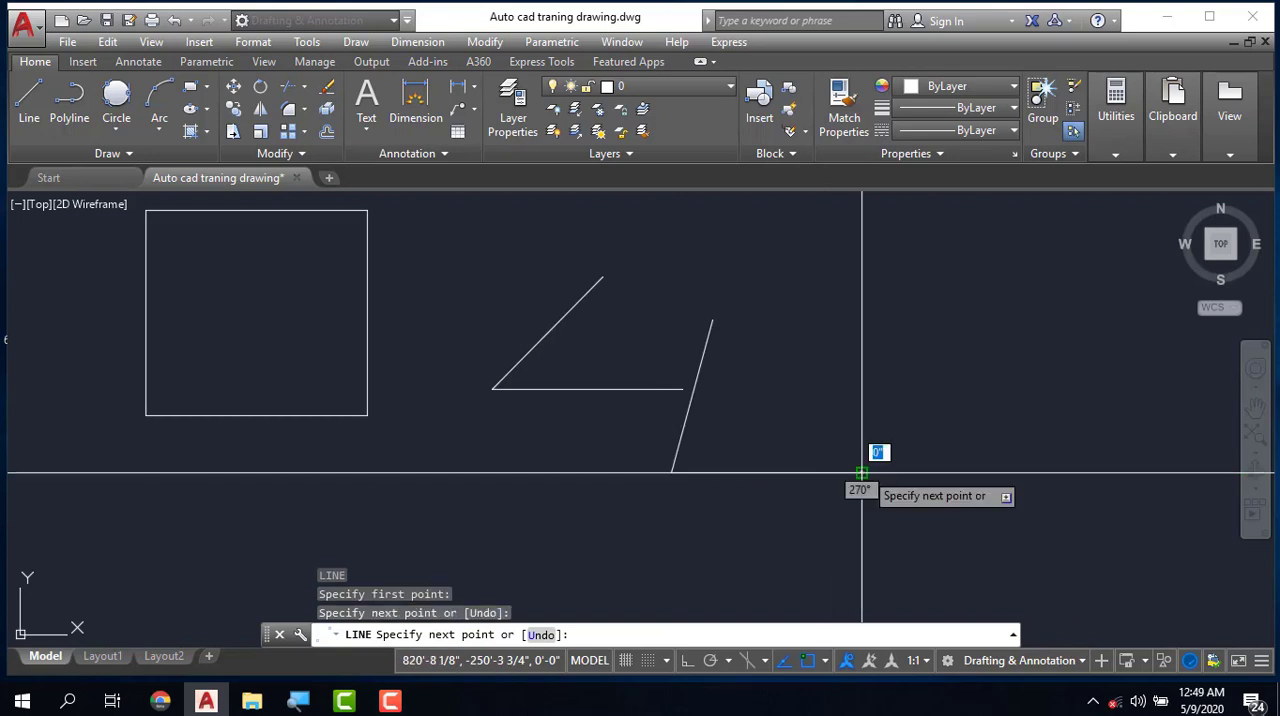
left_click(862, 465)
key("Escape")
key("Escape")
key("Escape")
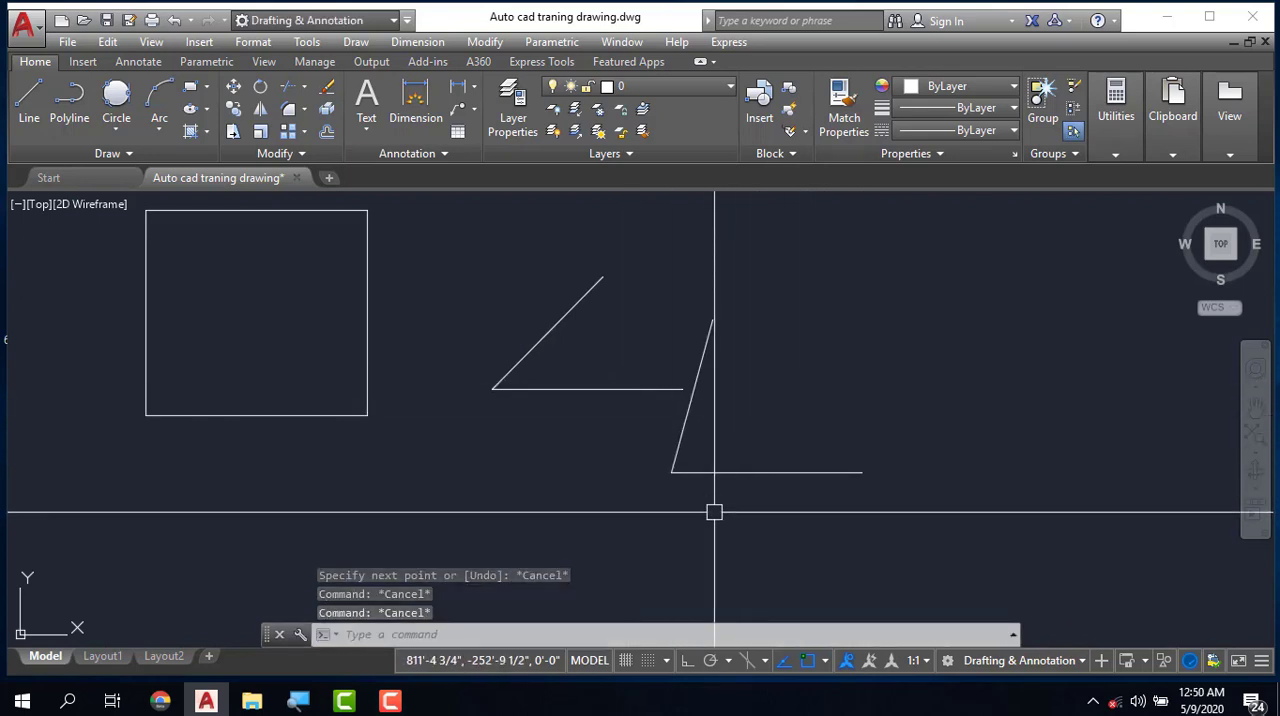
- Dimension the angle between the new horizontal line and the steep inclined line using the DAN command
type("DAN")
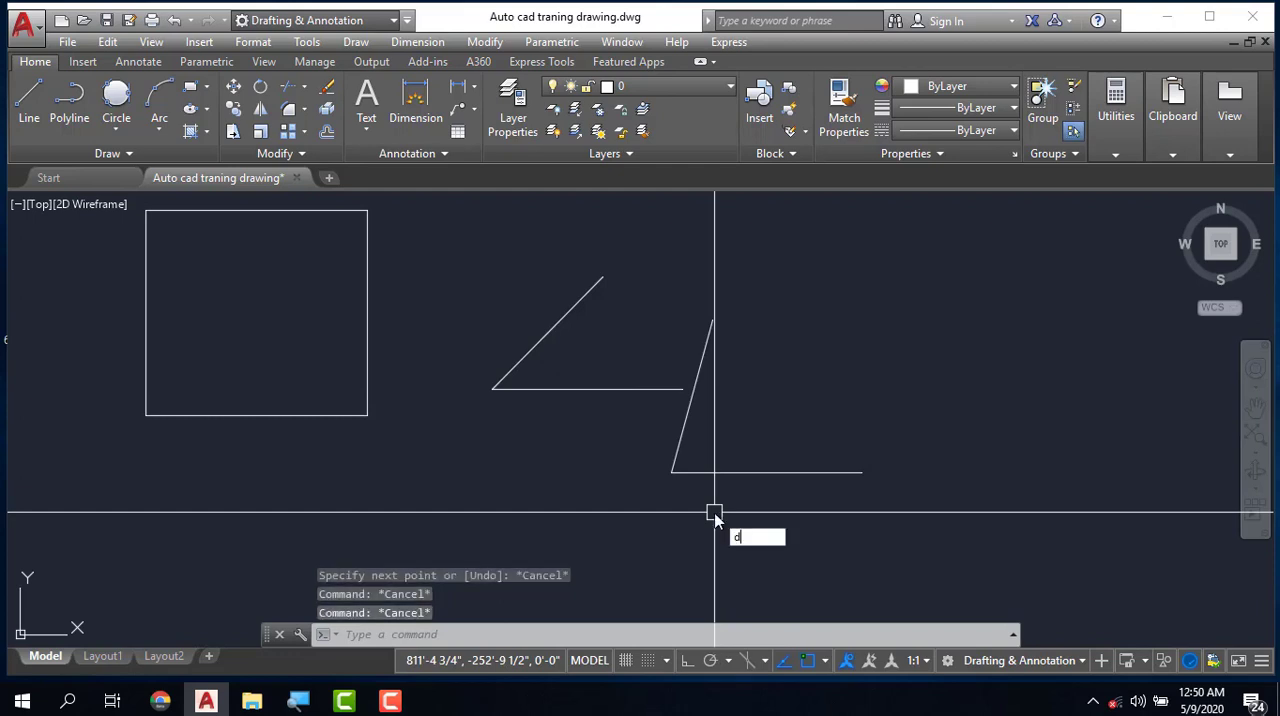
key("Return")
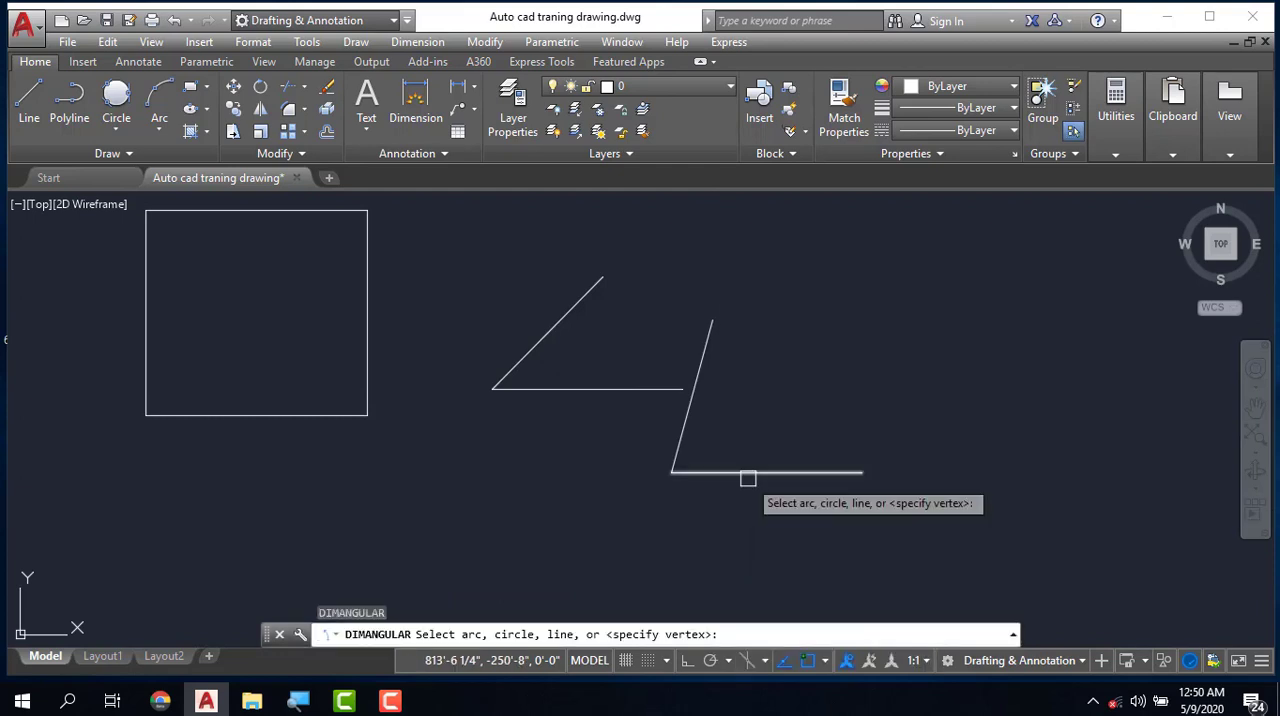
left_click(746, 472)
left_click(682, 422)
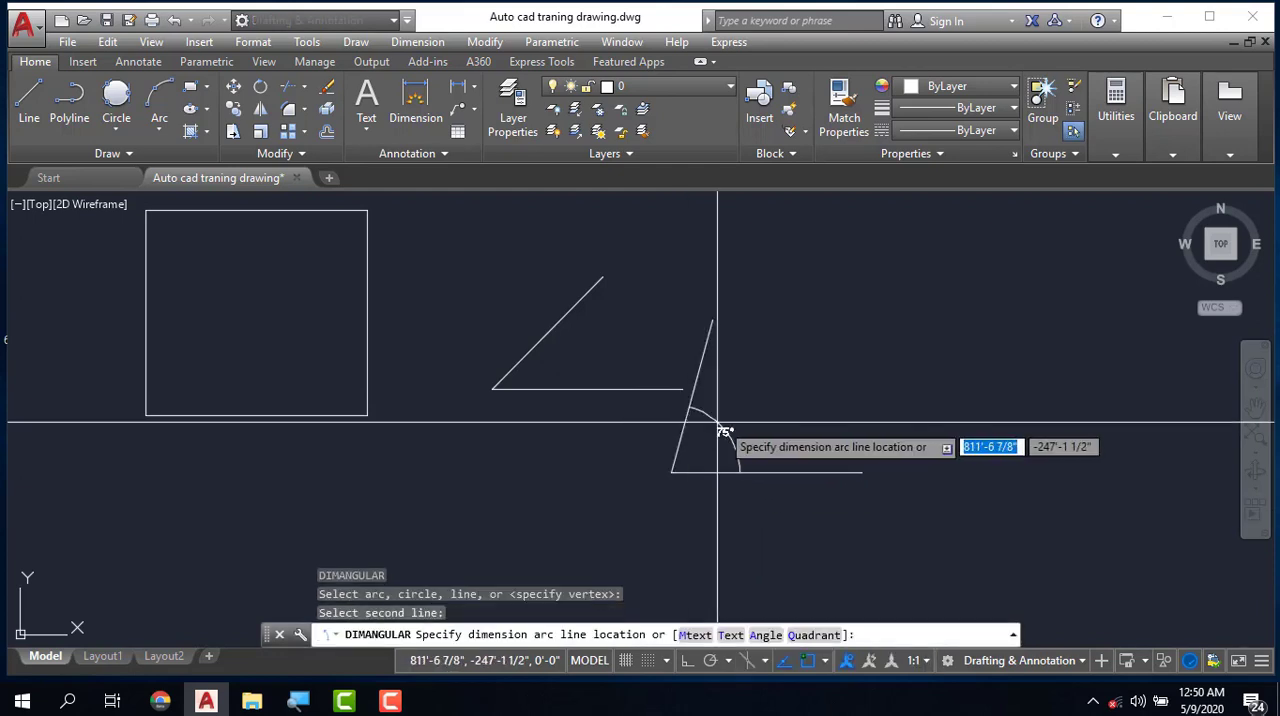
left_click(760, 417)
scroll(760, 417, "up", 3)
scroll(710, 386, "down", 3)
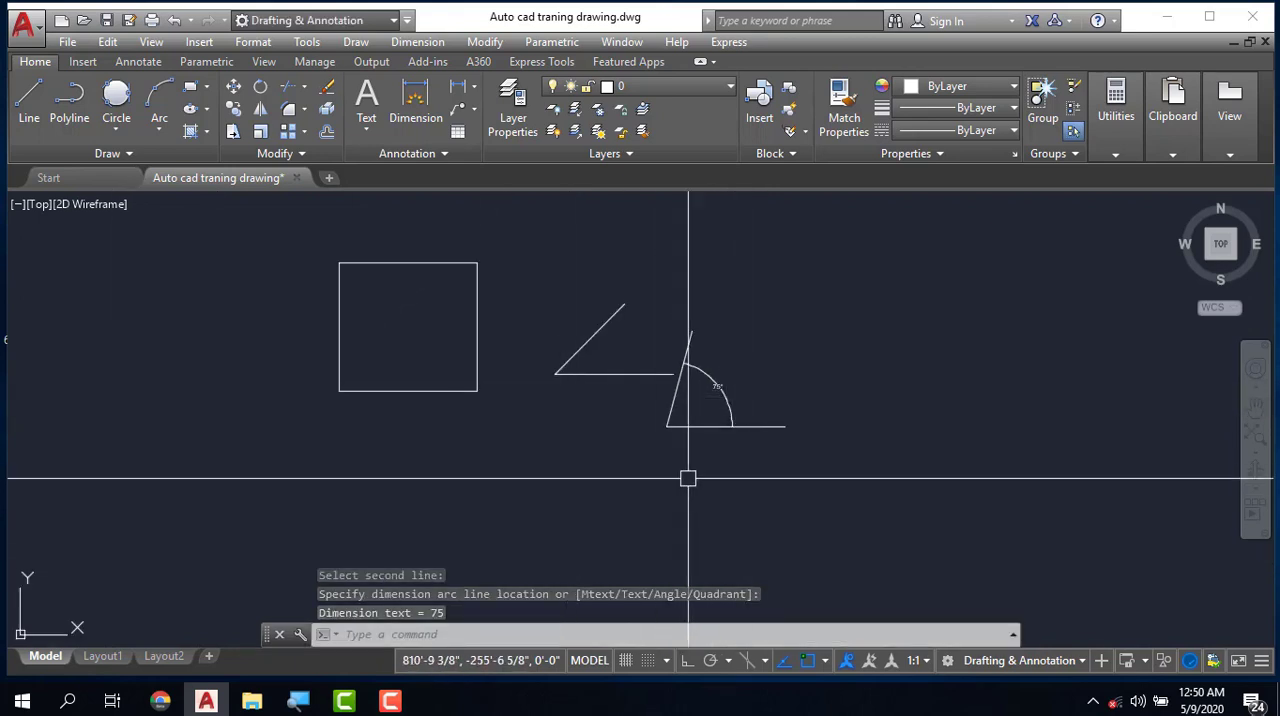
left_click(405, 704)
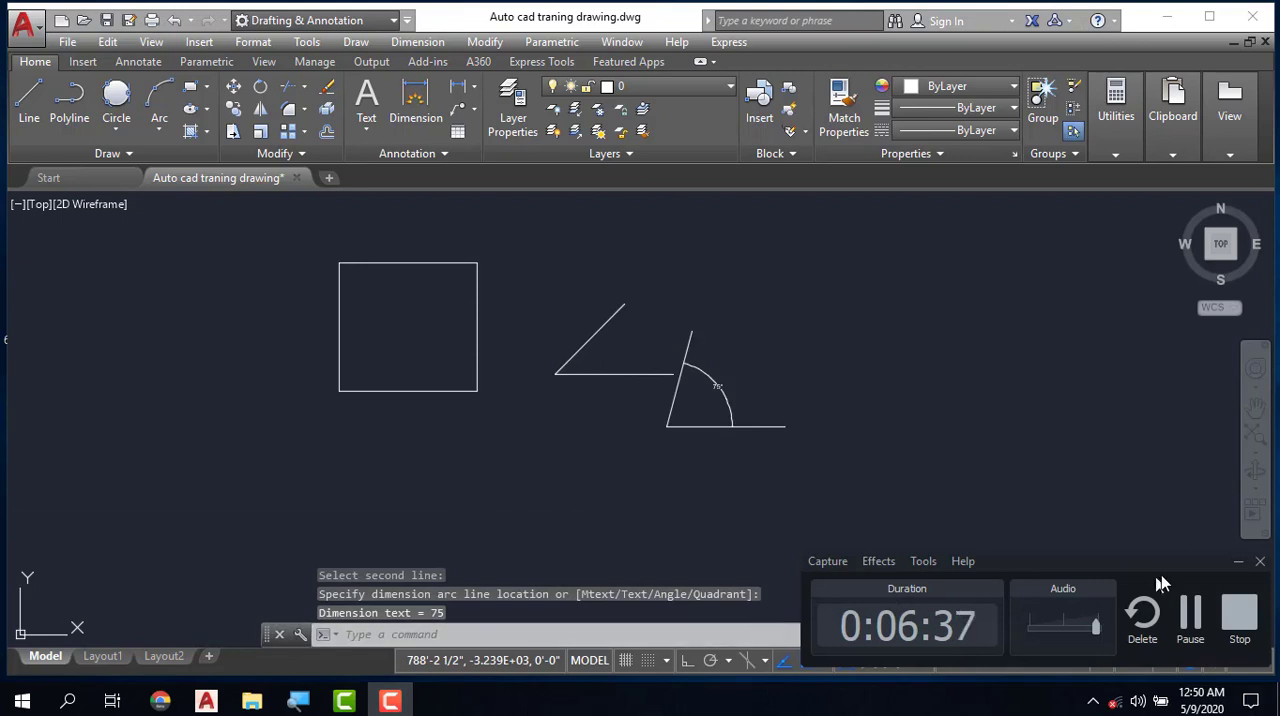
left_click(1238, 561)
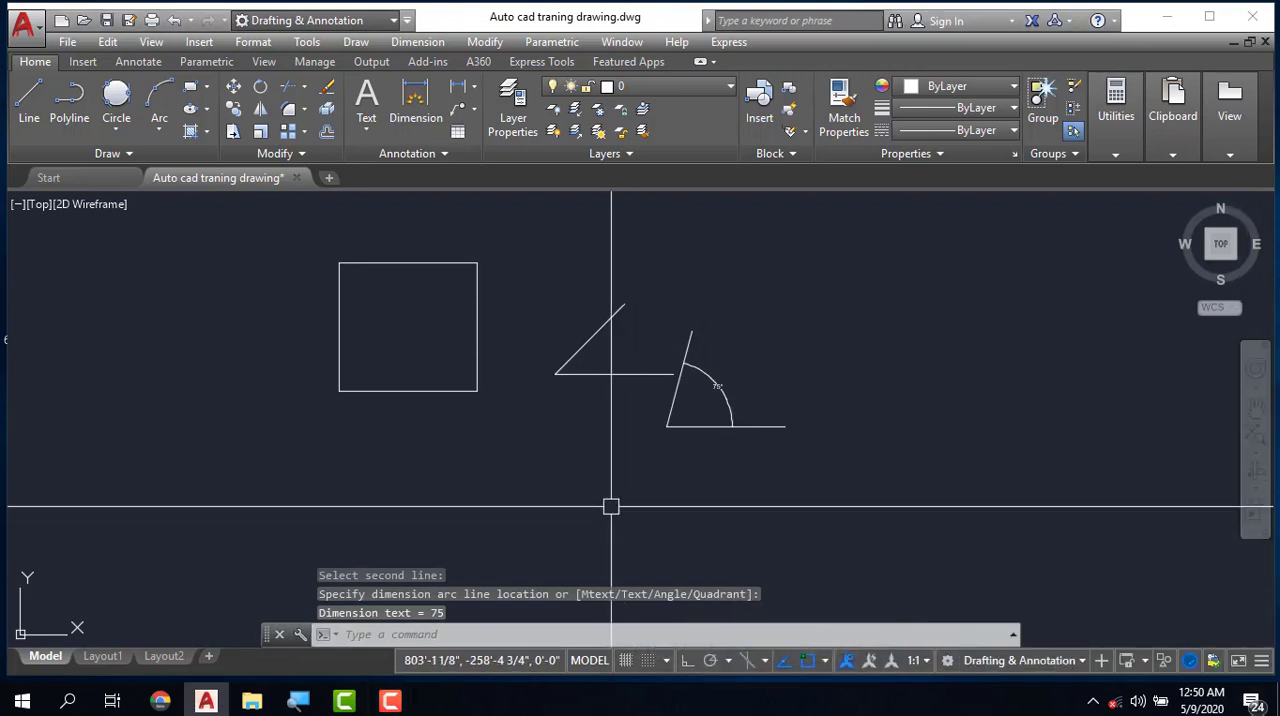
- Start a new line at the absolute coordinates 100',50'
scroll(612, 506, "down", 3)
scroll(640, 490, "up", 2)
key("Escape")
key("Escape")
scroll(551, 396, "down", 2)
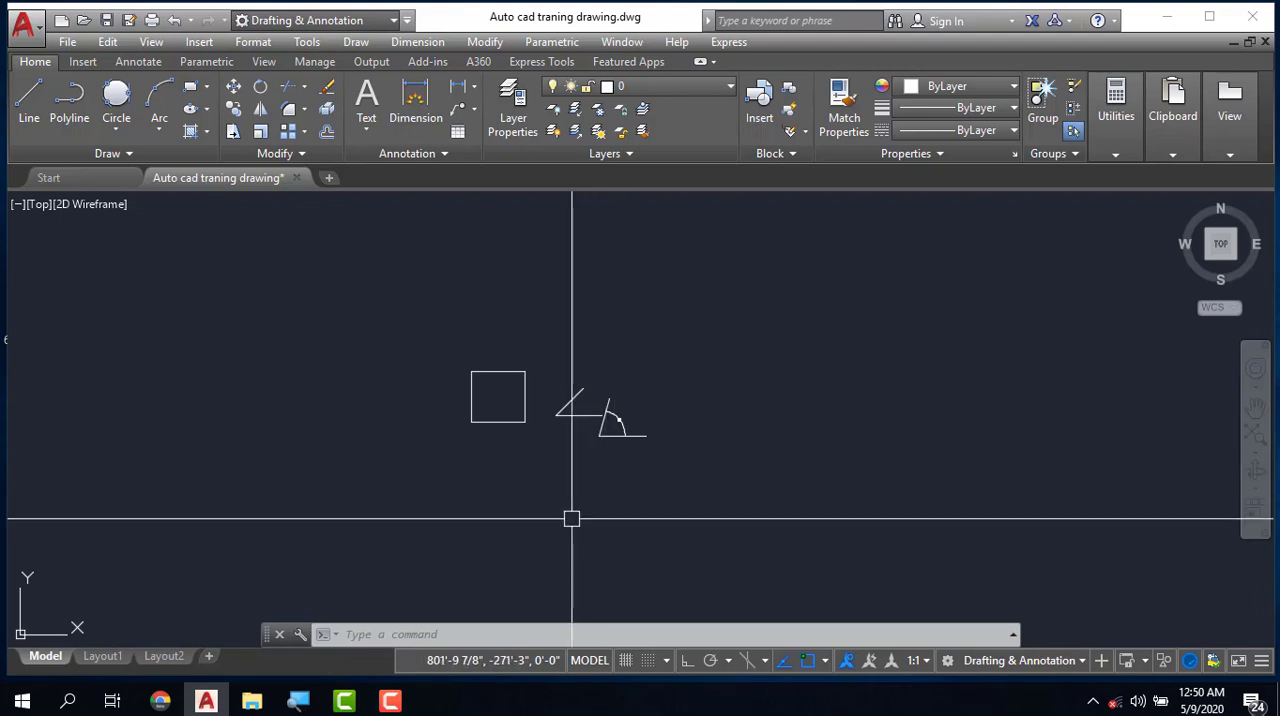
type("l")
key("Return")
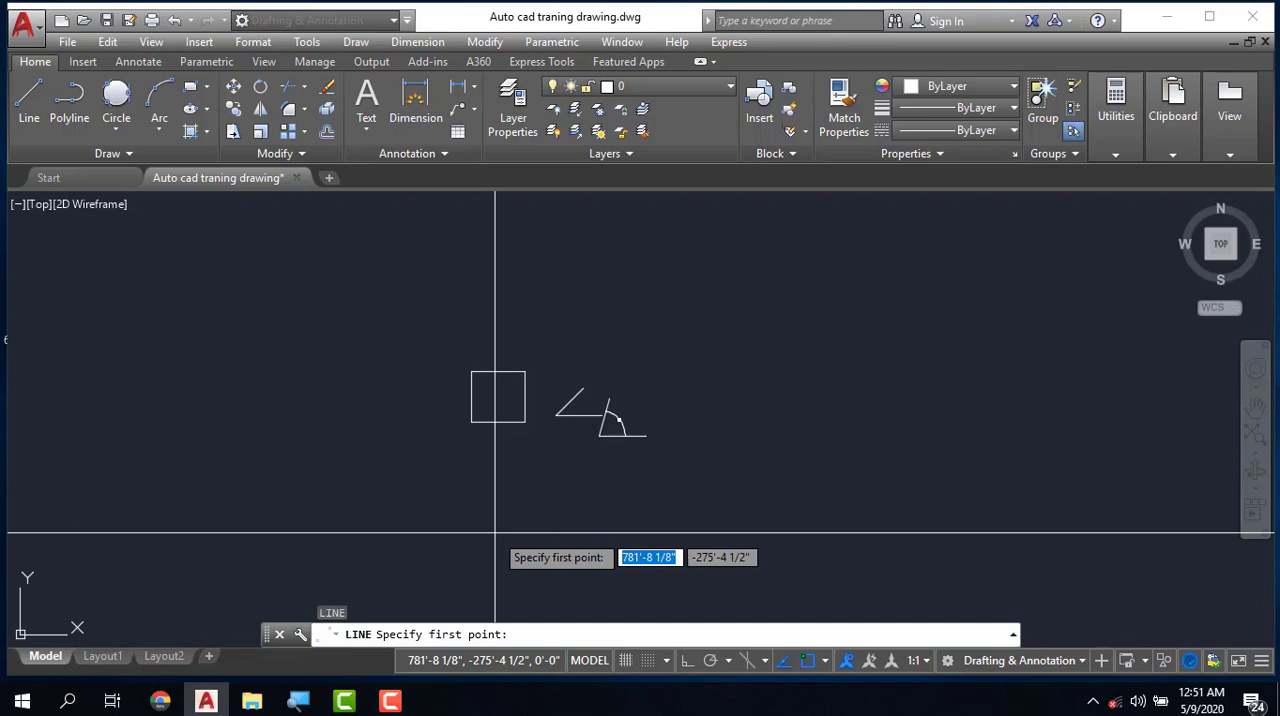
type("10")
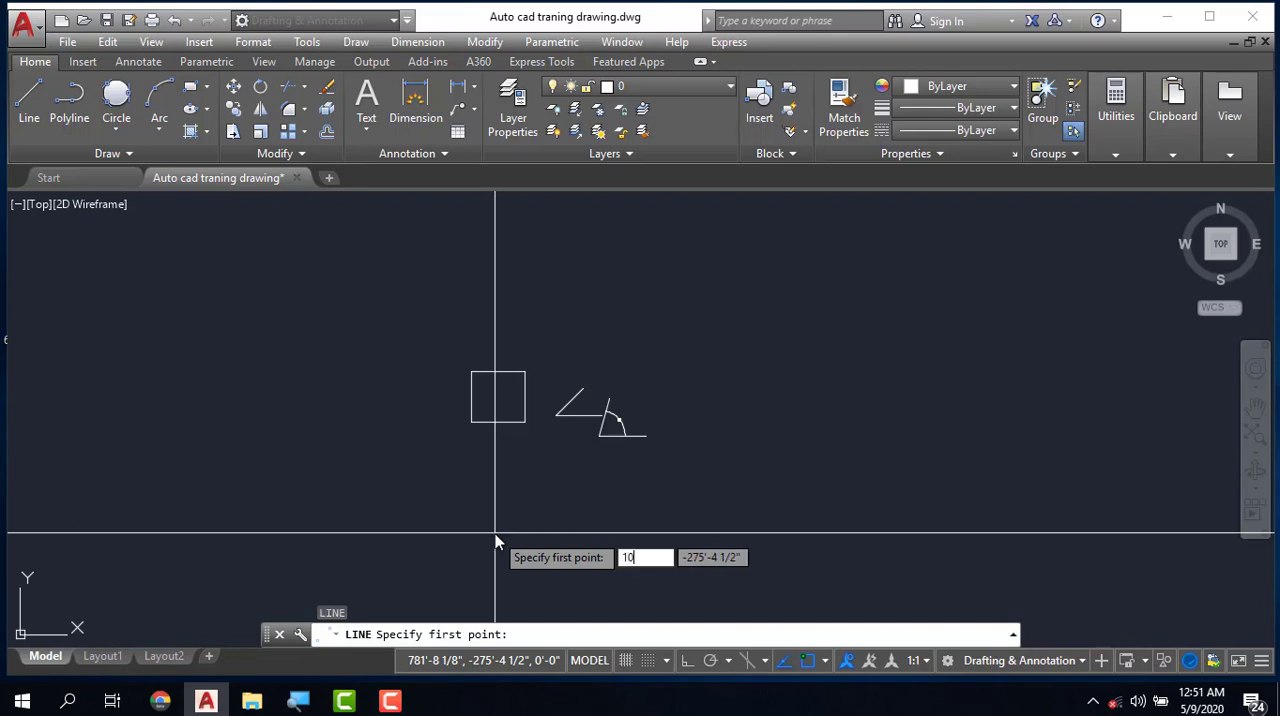
type("0")
key("Tab")
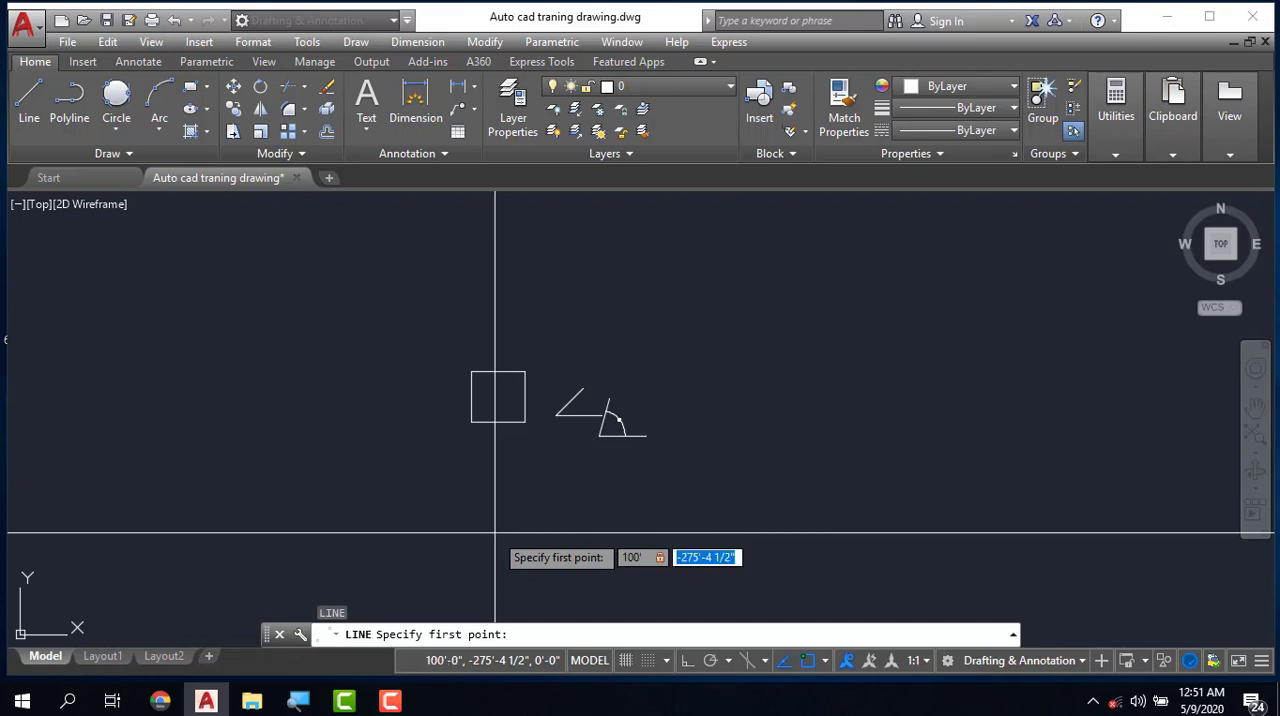
type("50'")
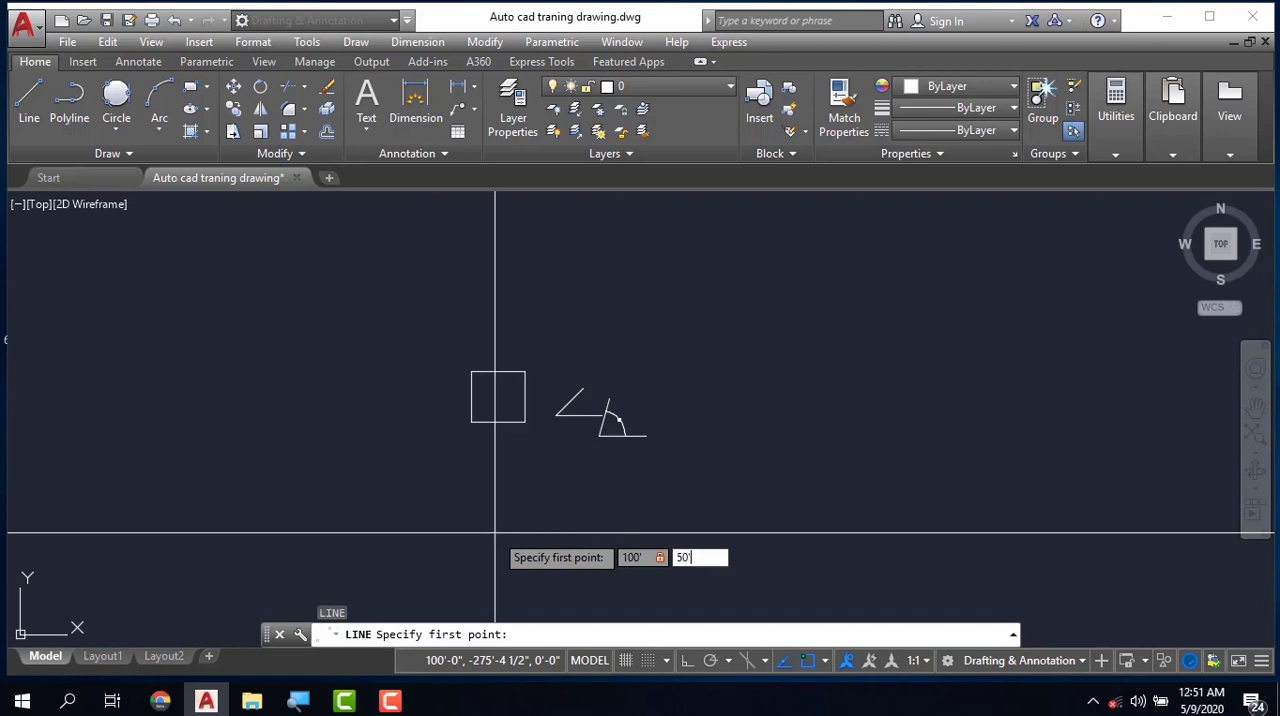
key("Return")
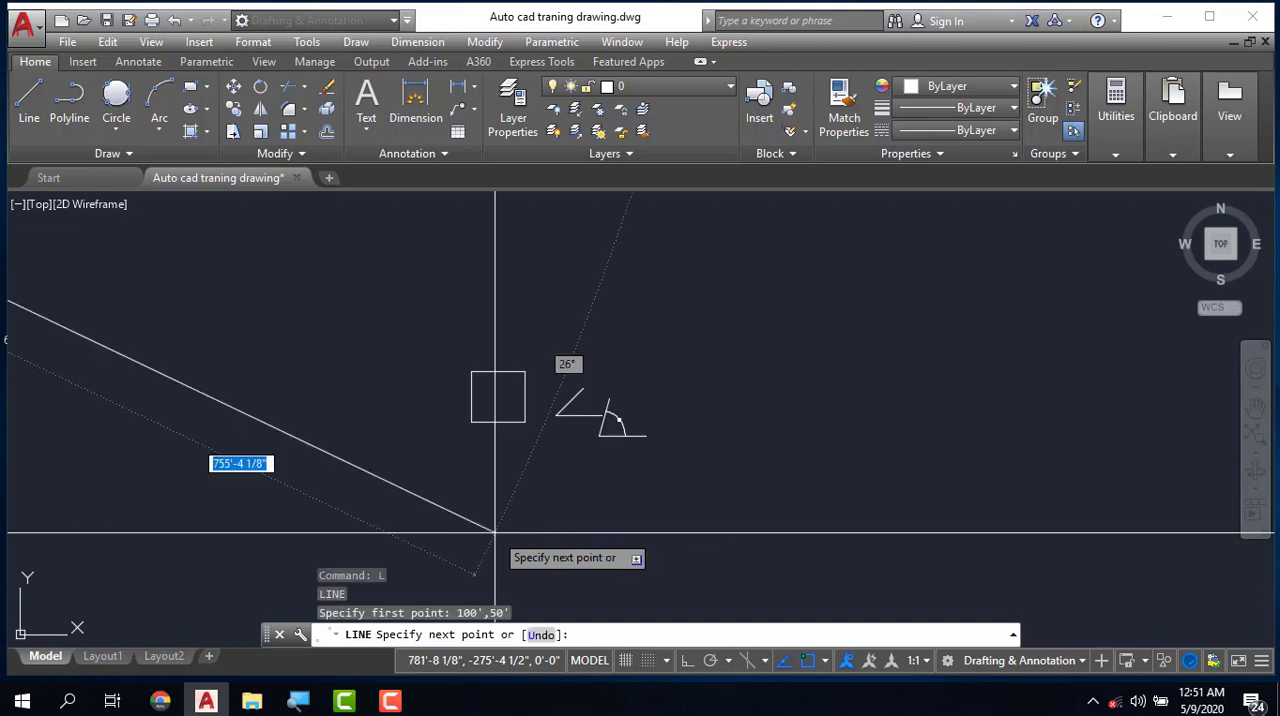
- Give the line from 100',50' a nearly horizontal 10' segment to the right and end the command
scroll(700, 505, "down", 6)
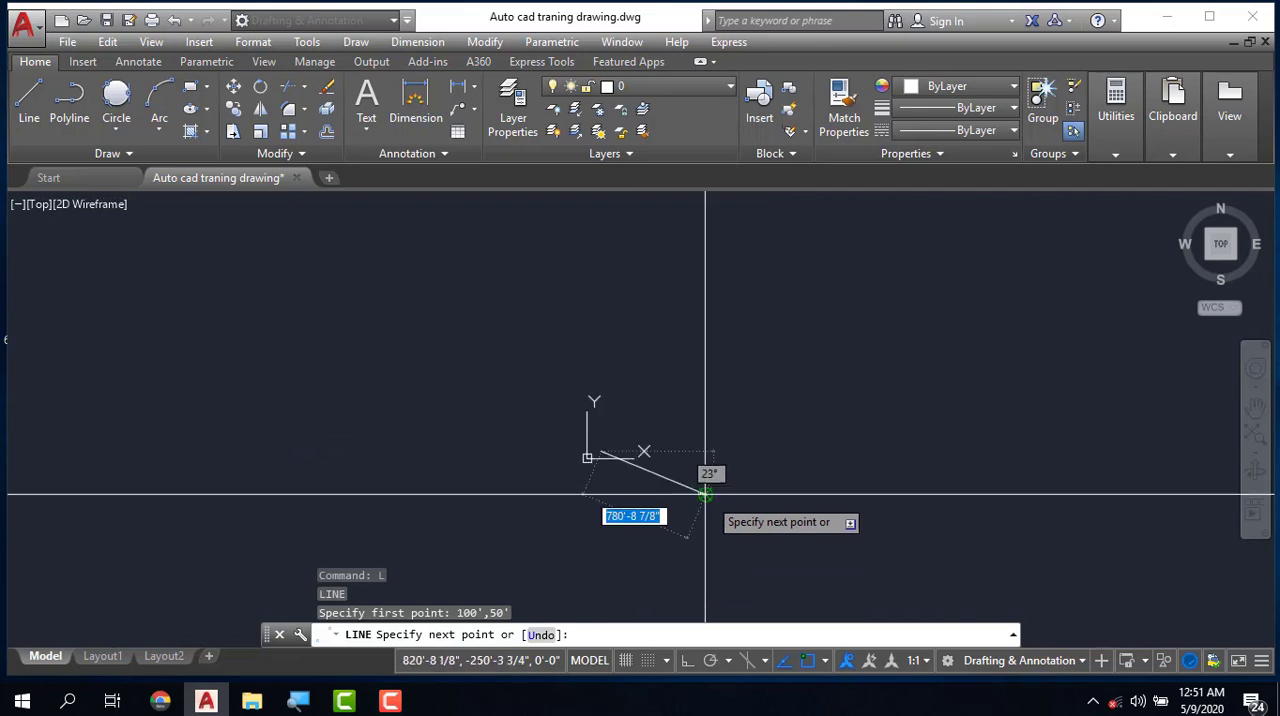
scroll(655, 449, "up", 8)
scroll(845, 439, "down", 3)
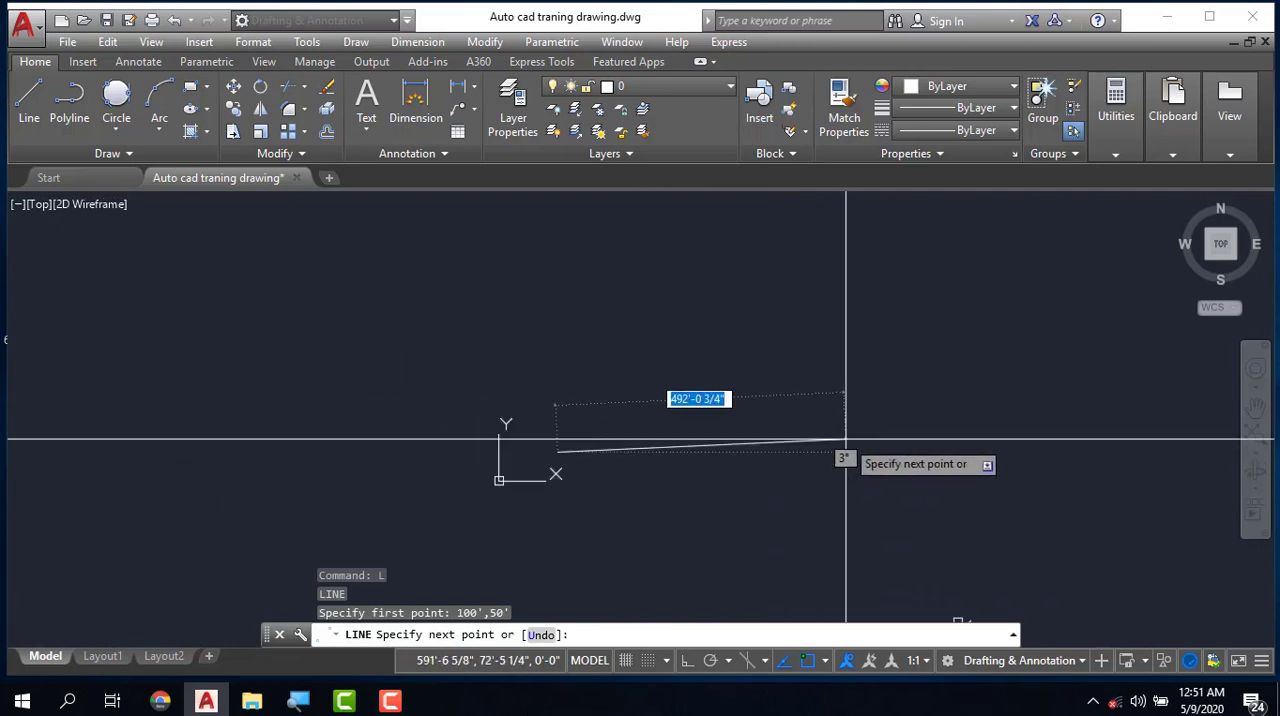
scroll(711, 472, "up", 2)
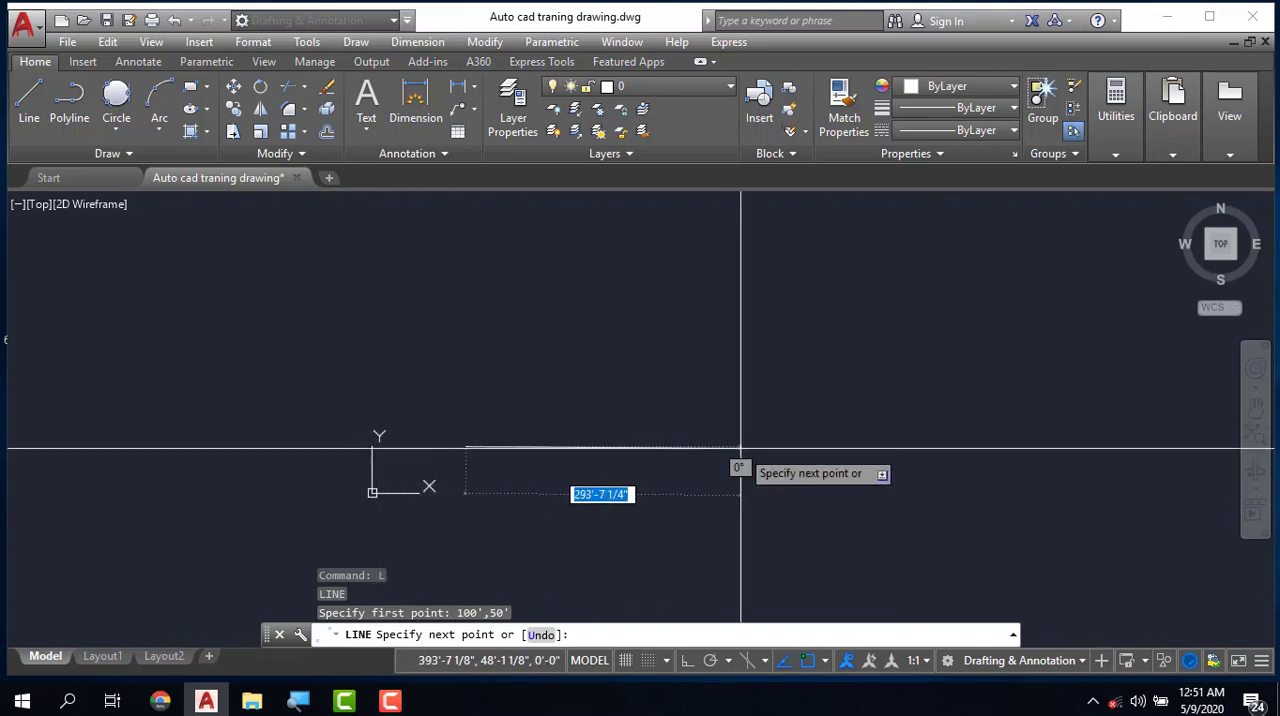
type("10'")
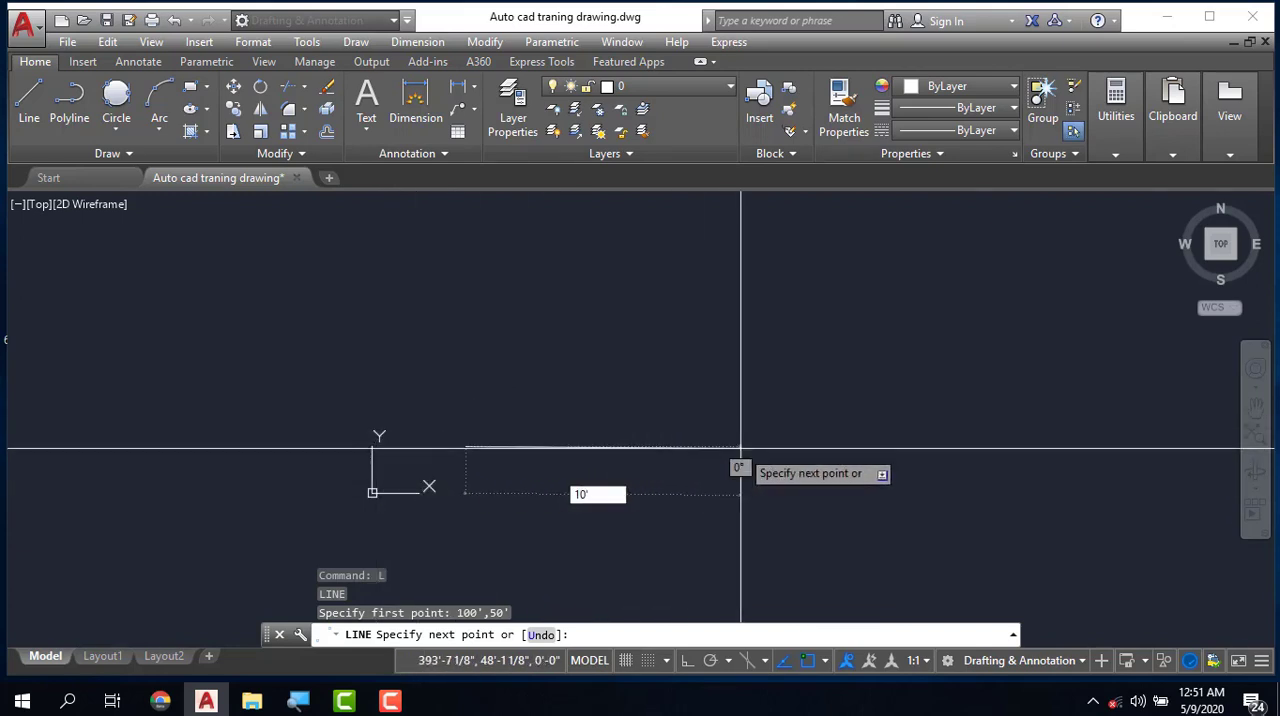
key("Return")
key("Return")
scroll(571, 479, "up", 5)
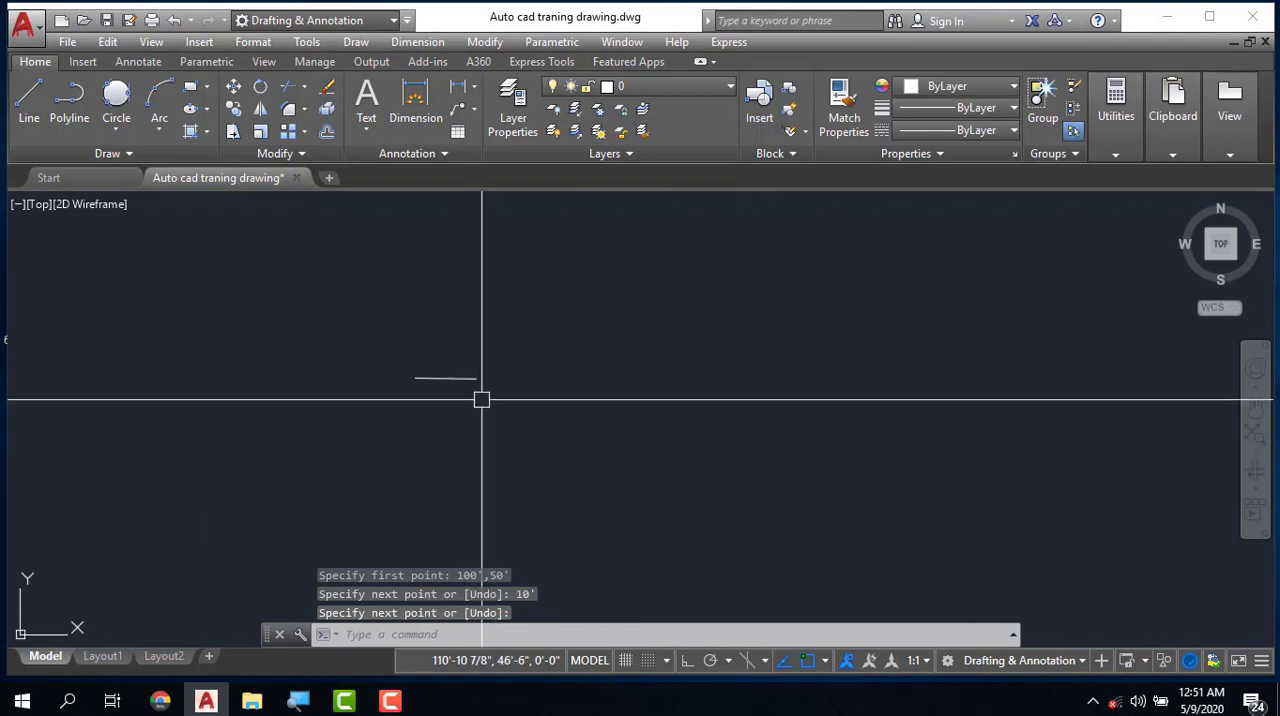
scroll(450, 372, "up", 4)
key("Escape")
key("Escape")
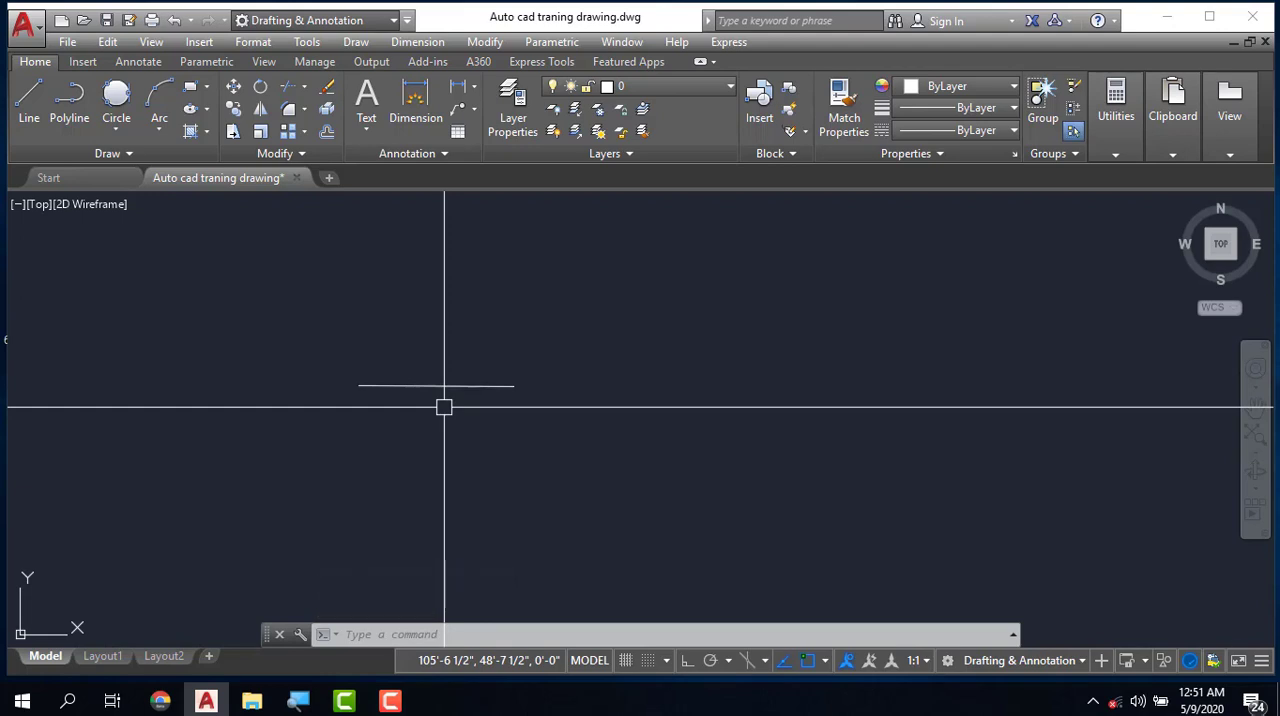
- Check the coordinates and length of the 10' line with the LIST command
left_click(448, 386)
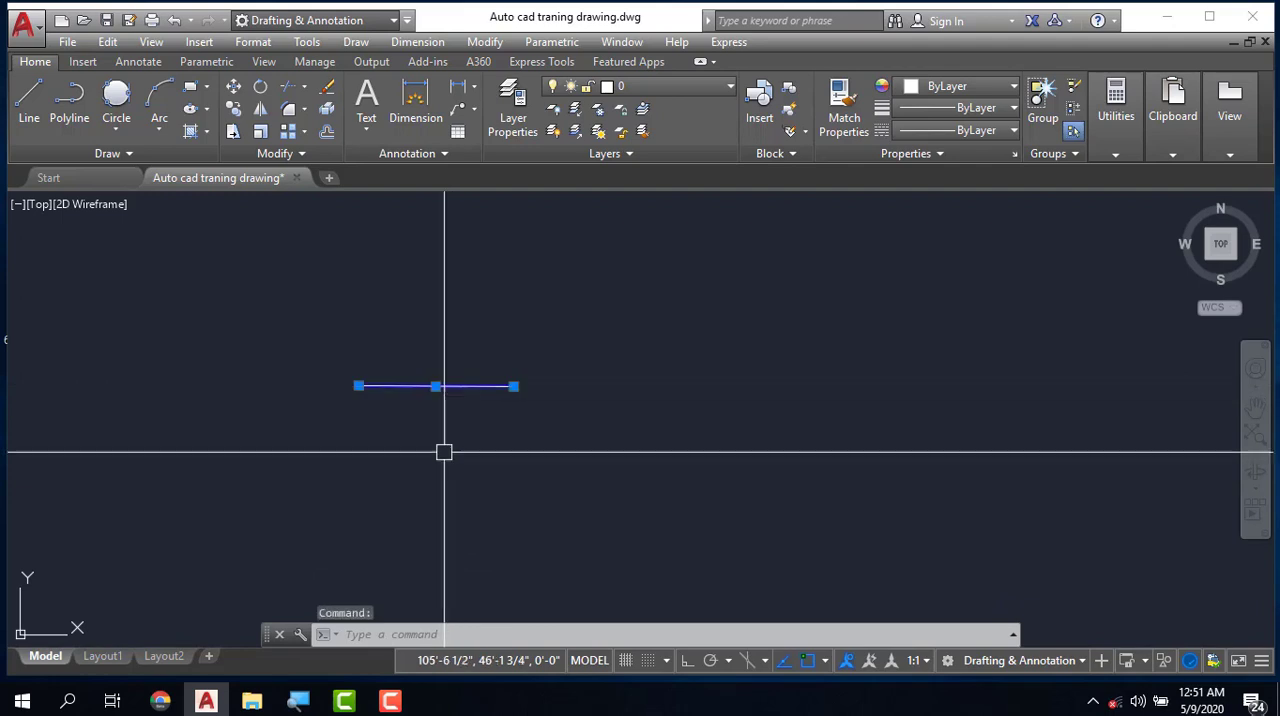
type("LI")
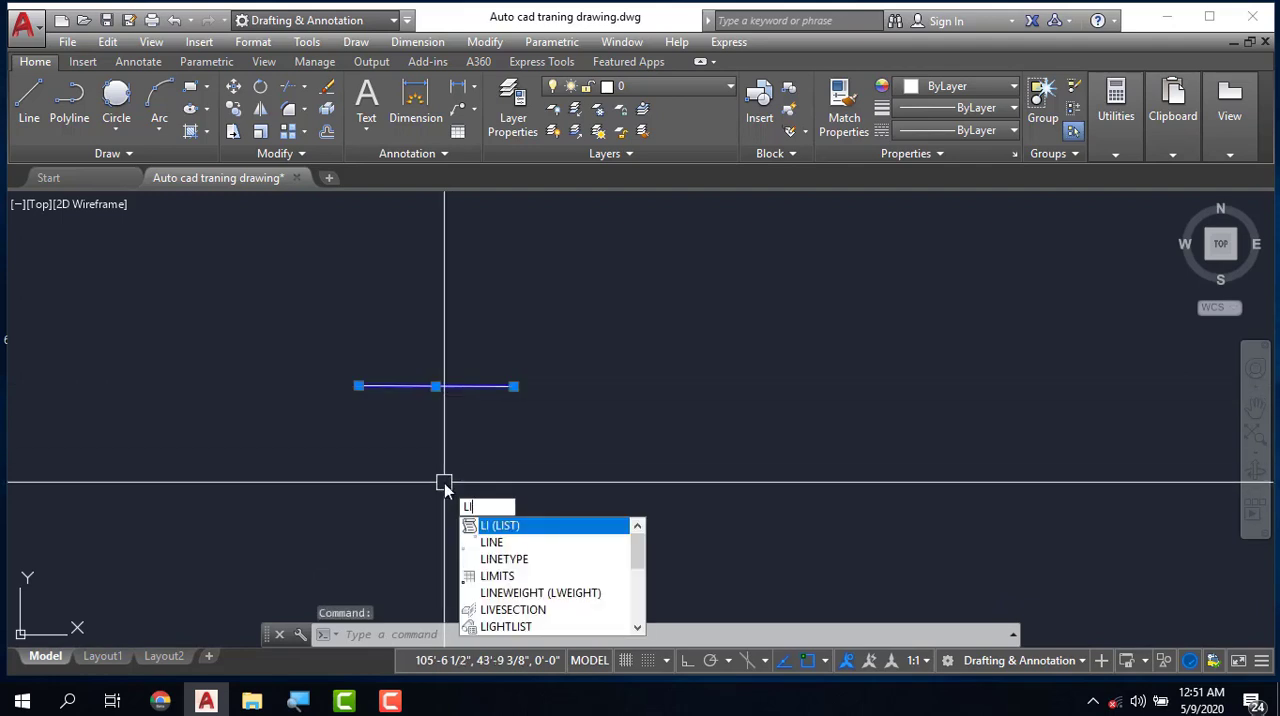
key("Return")
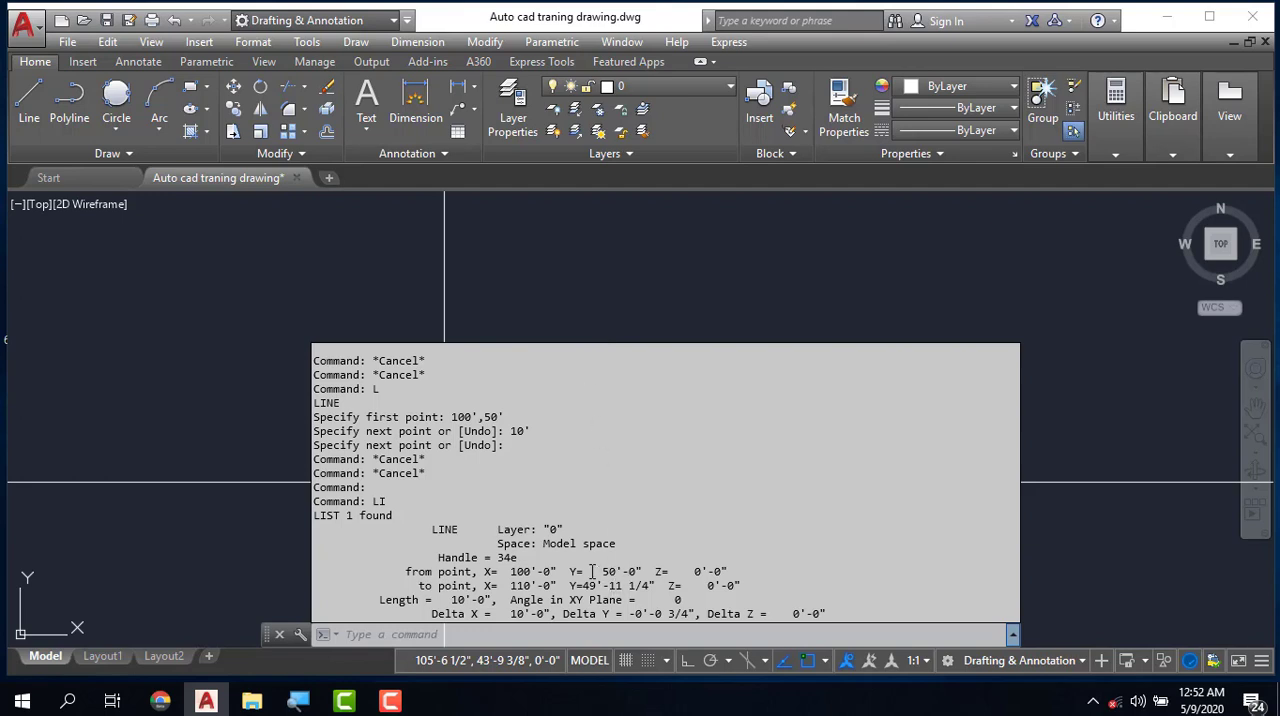
key("Escape")
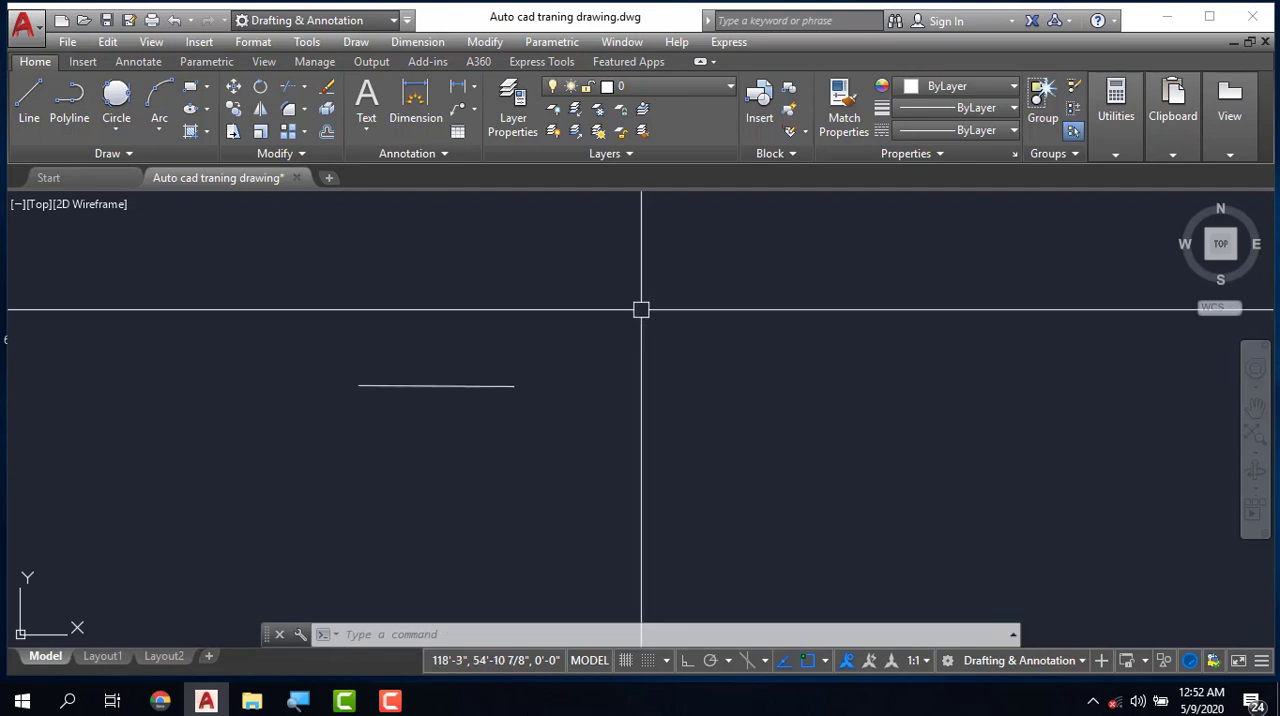
key("Escape")
- Delete the 10' line that starts at 100',50'
scroll(492, 399, "down", 4)
scroll(434, 391, "up", 5)
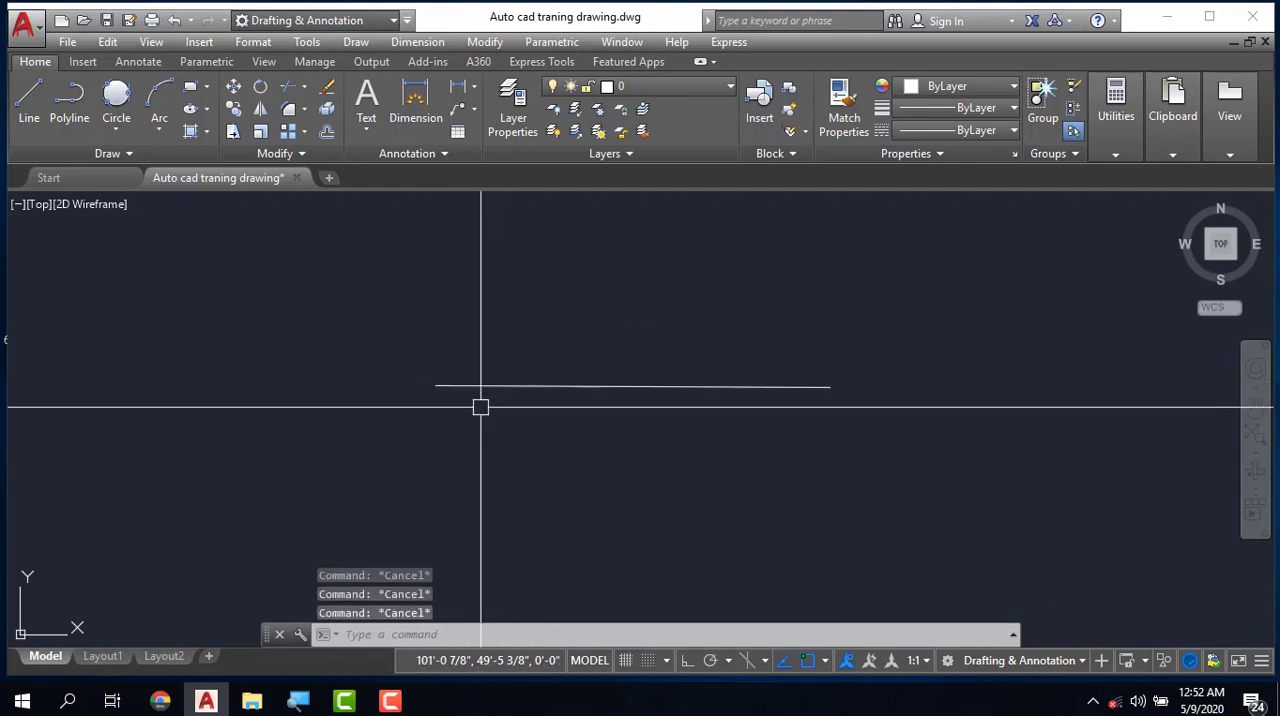
left_click(618, 388)
key("Delete")
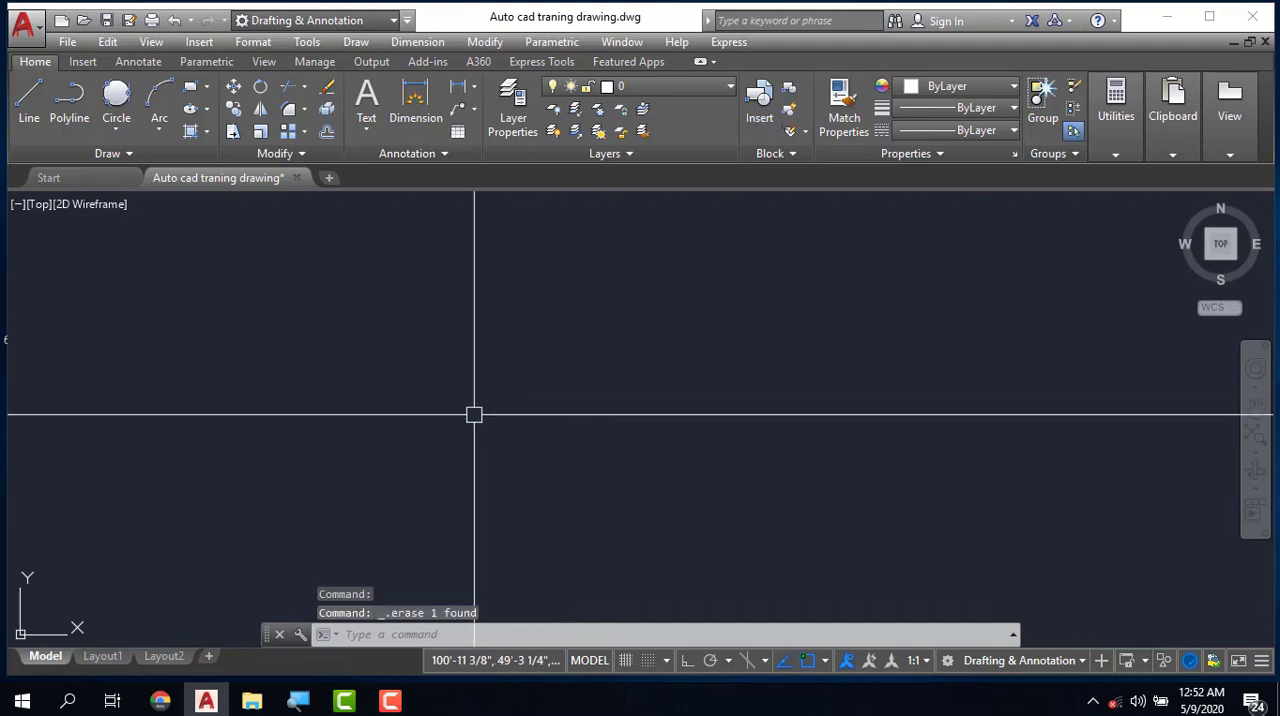
- Delete the rectangle, both pairs of angled lines and the angular dimension together
scroll(467, 430, "down", 2)
scroll(640, 512, "up", 8)
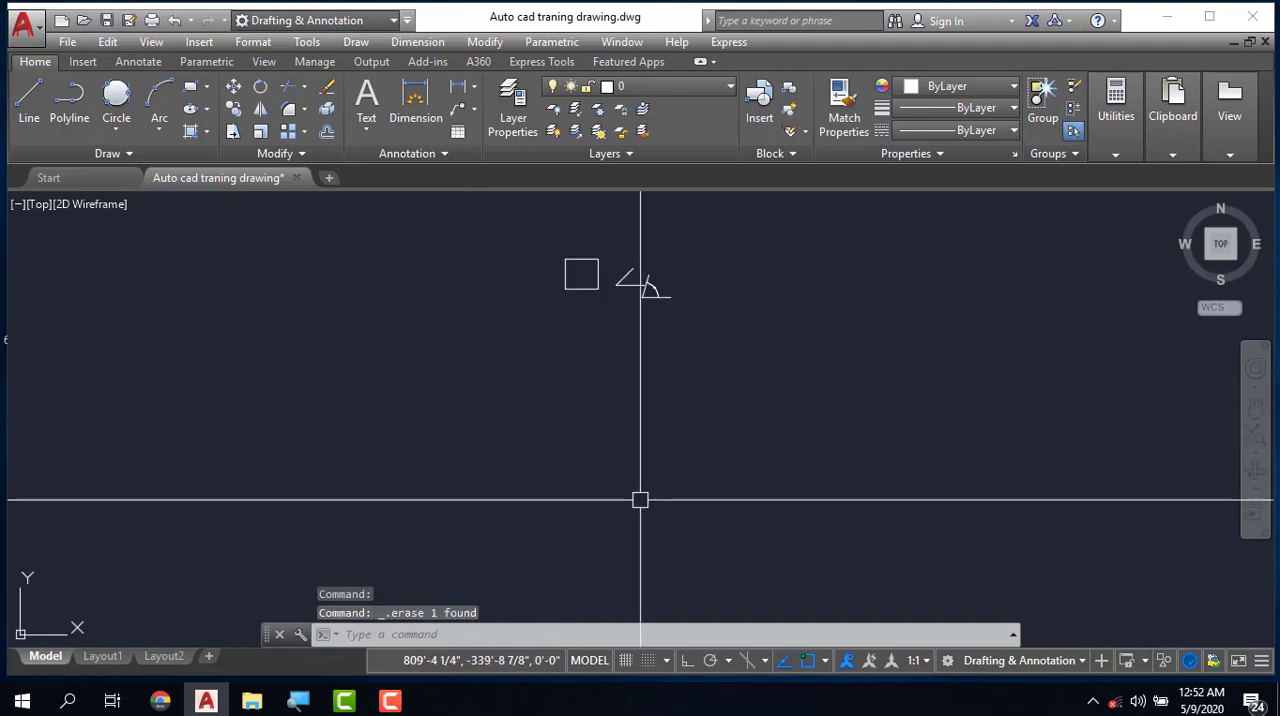
left_click(532, 222)
left_click(745, 398)
key("Delete")
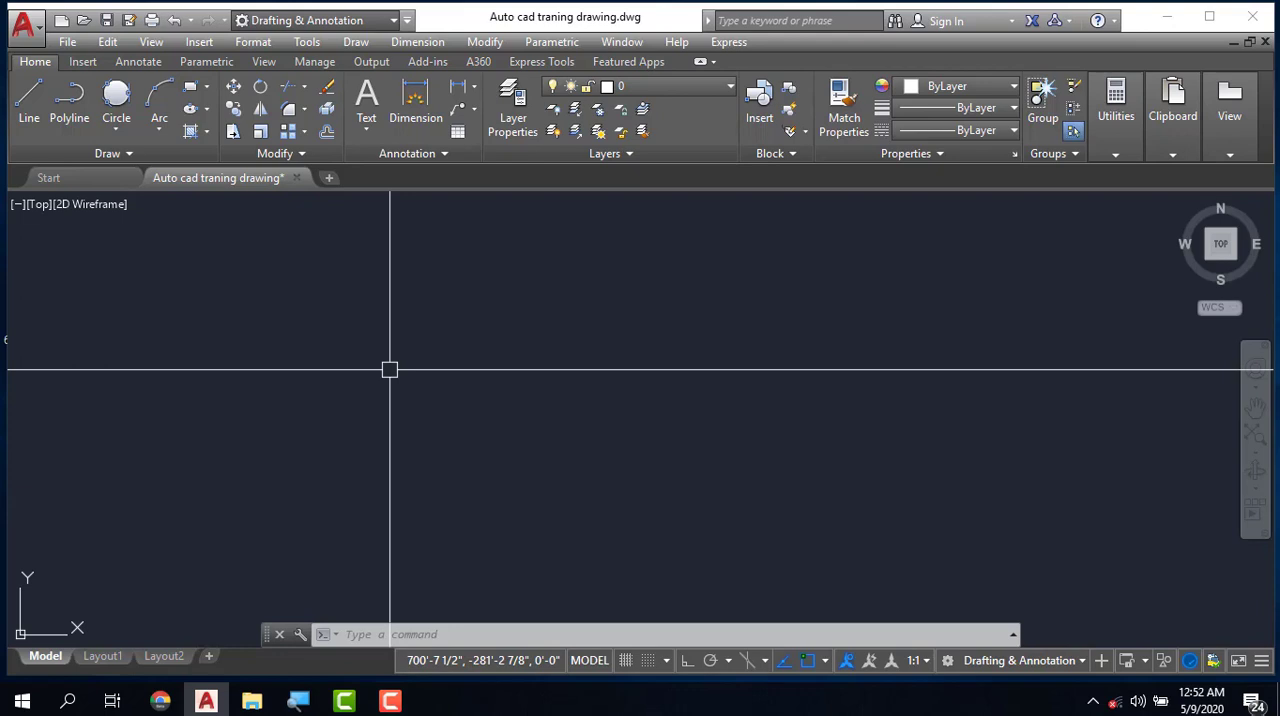
- Draw an open zigzag polyline of seven freehand segments, starting with a horizontal one about 84' long, and end the command
left_click(78, 117)
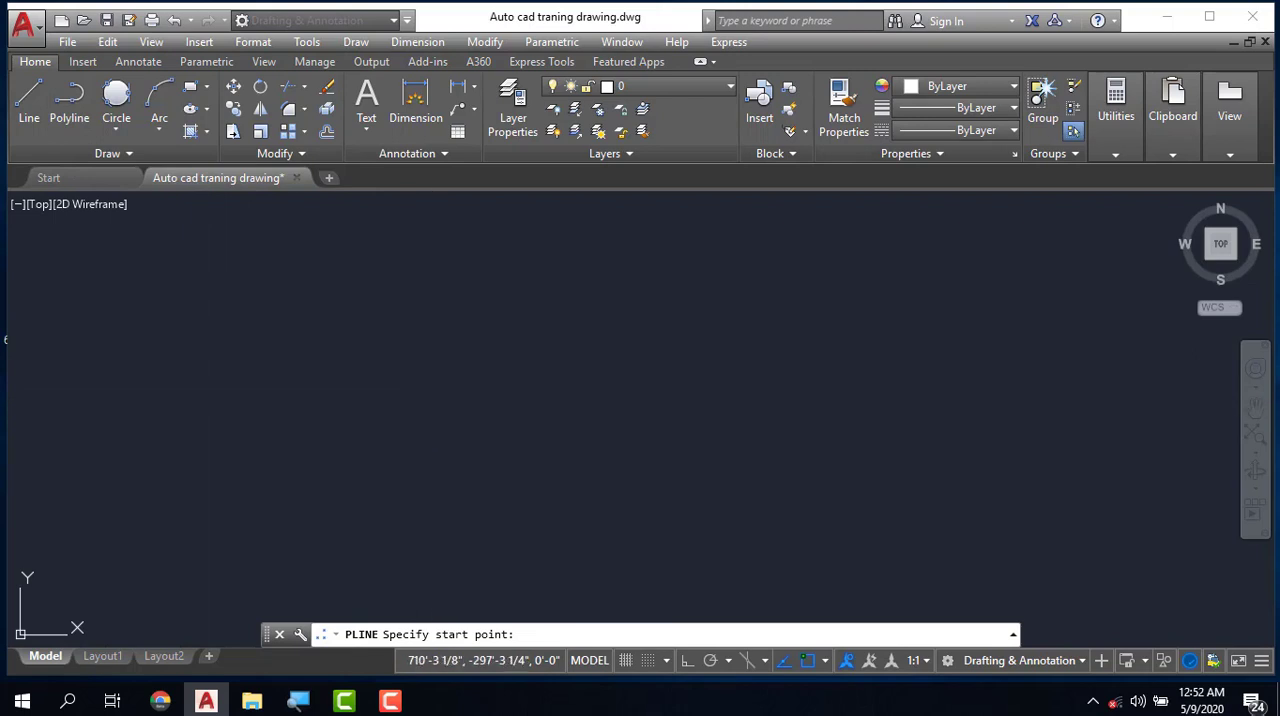
left_click(411, 406)
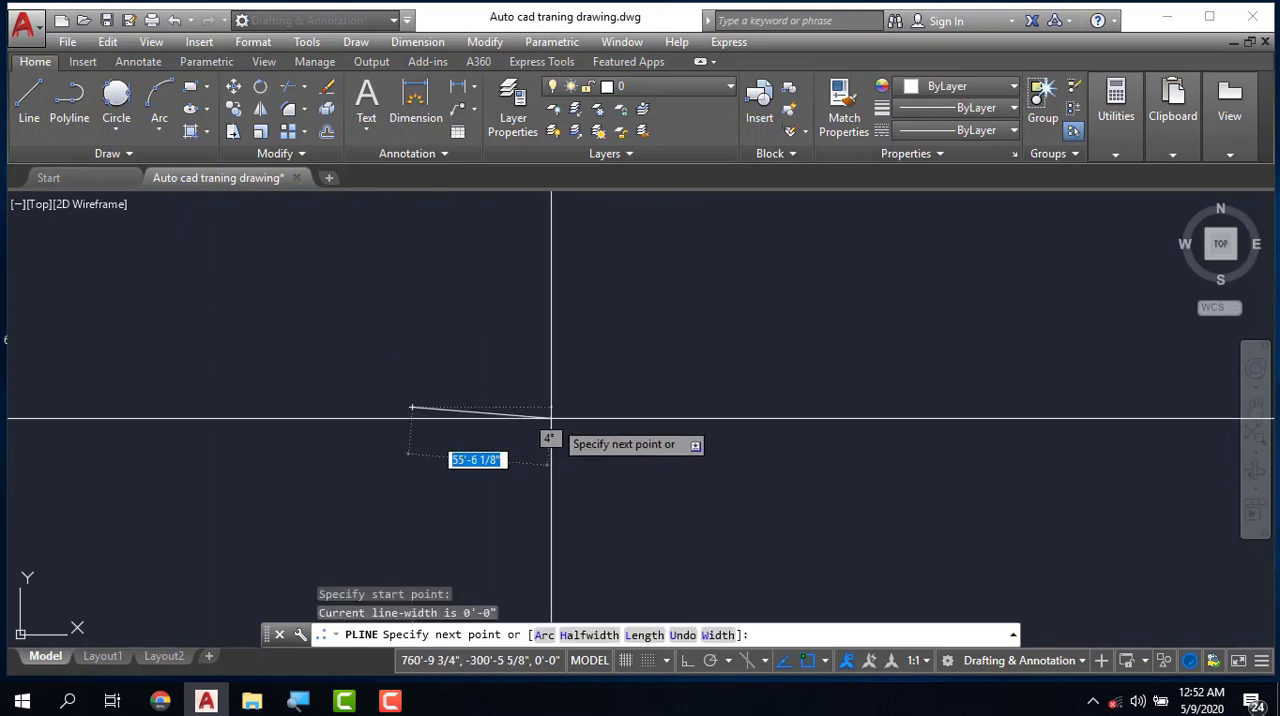
left_click(609, 406)
left_click(598, 311)
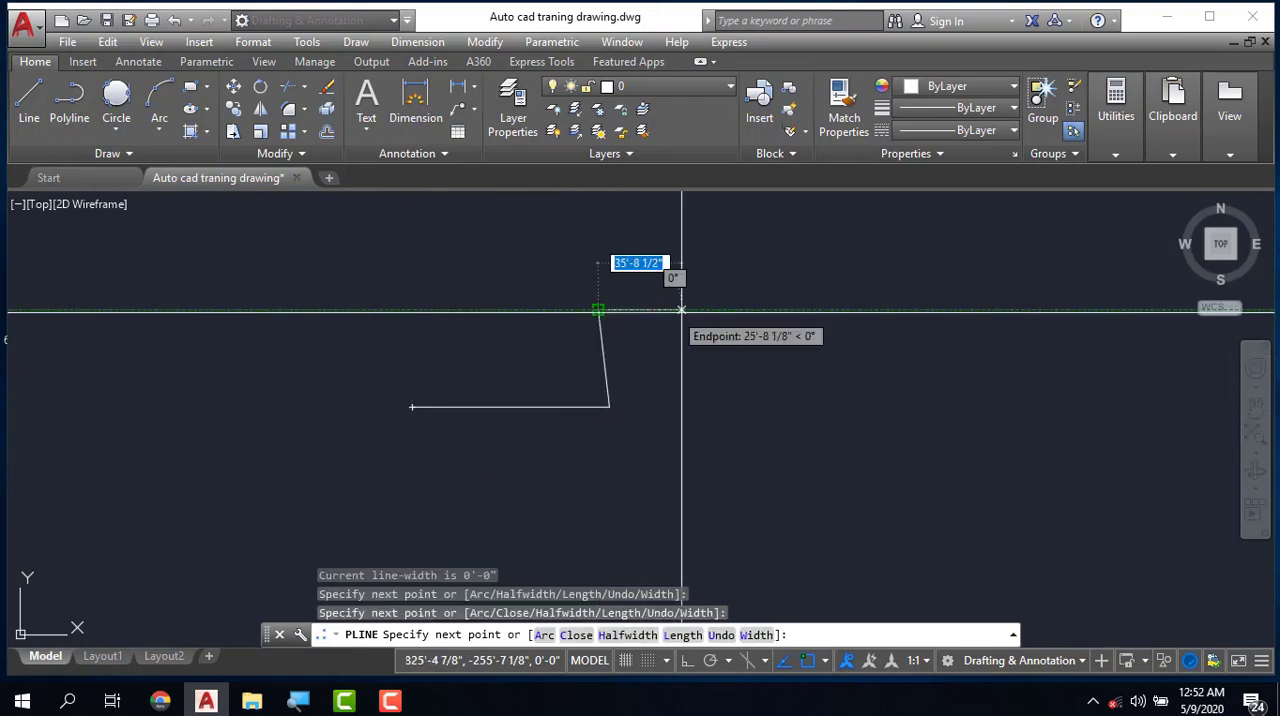
left_click(746, 312)
left_click(746, 434)
left_click(894, 418)
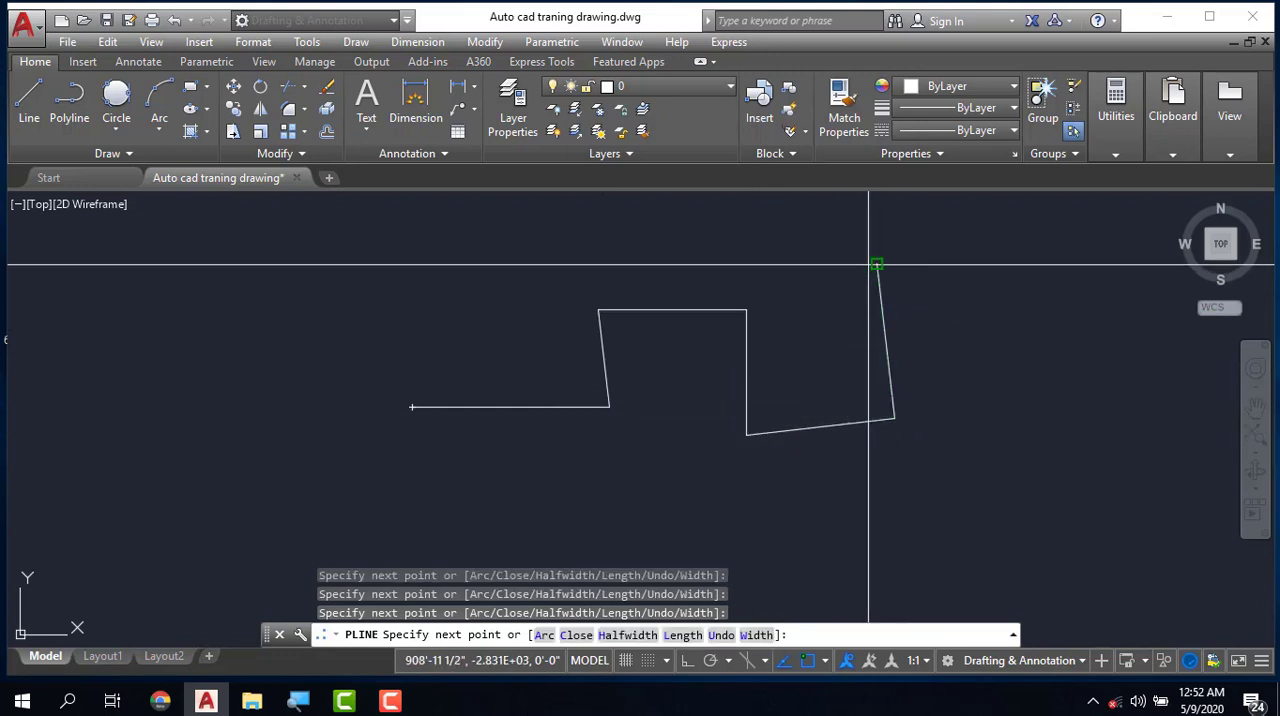
left_click(878, 265)
left_click(1030, 318)
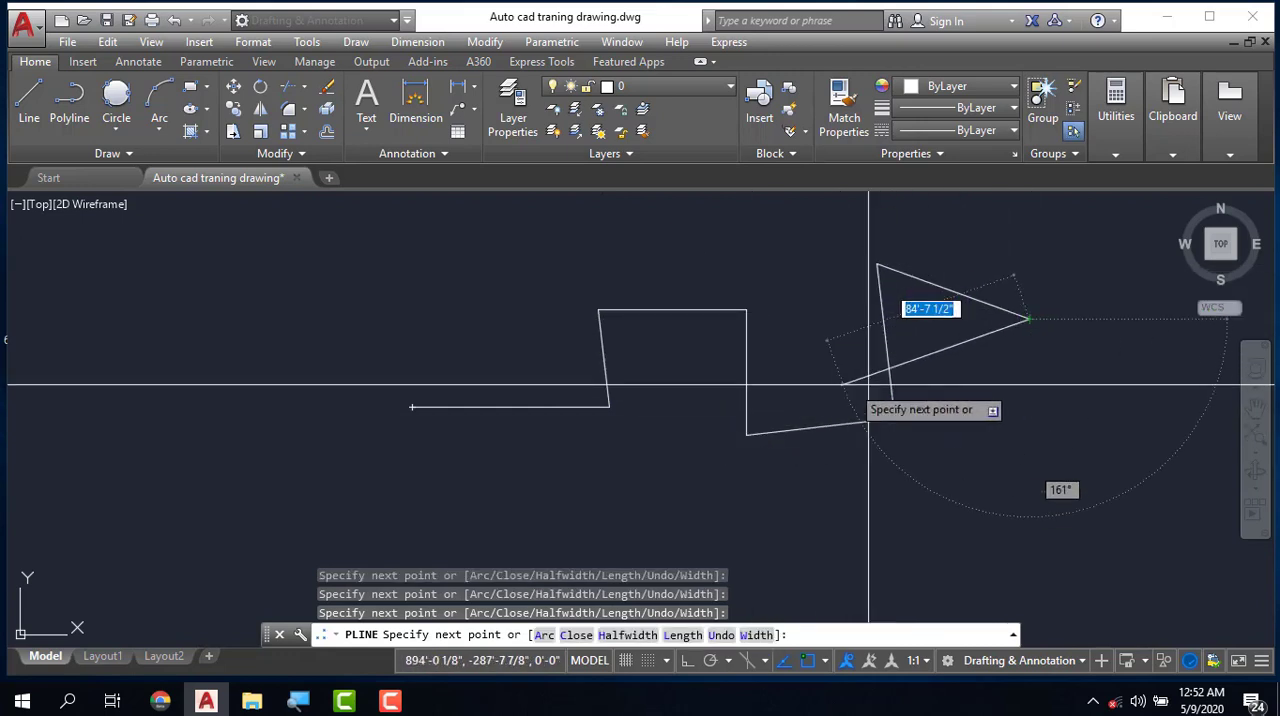
key("Escape")
- Start a second polyline below the zigzag with the PL command and a nearly horizontal 20' segment to the right
scroll(606, 391, "down", 2)
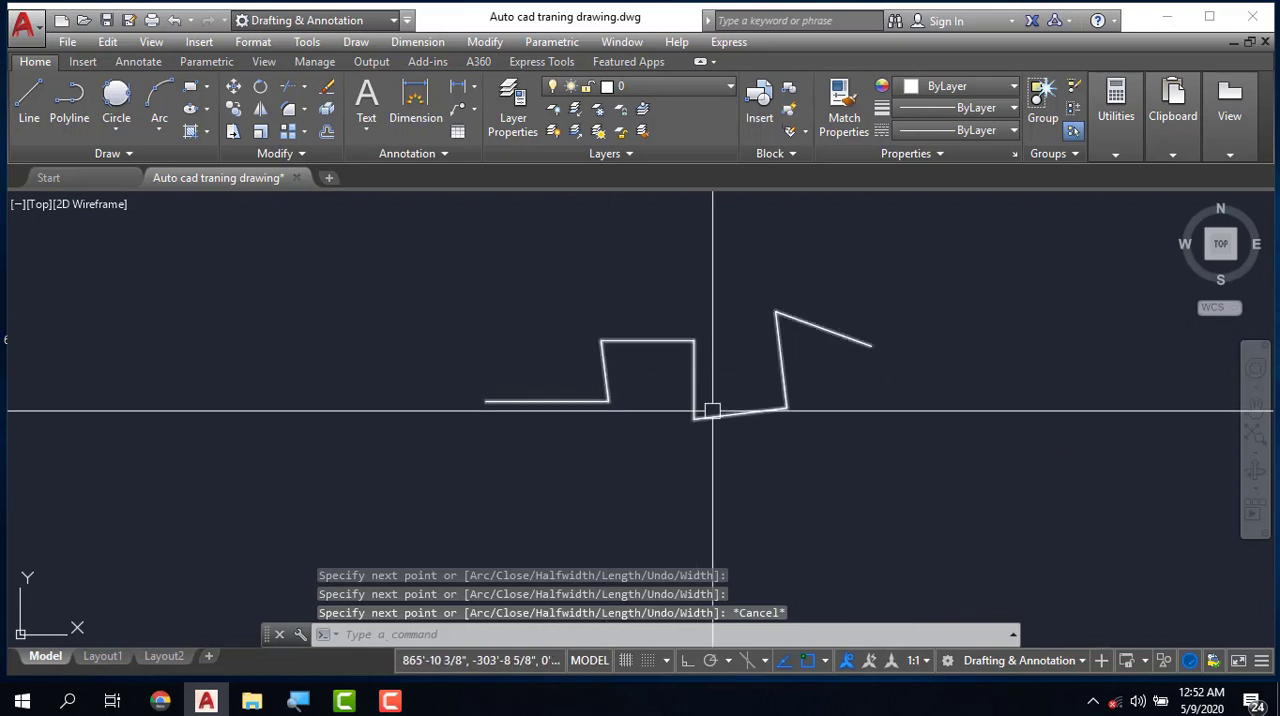
scroll(711, 411, "up", 2)
scroll(458, 423, "down", 2)
middle_click_drag(680, 466, 611, 449)
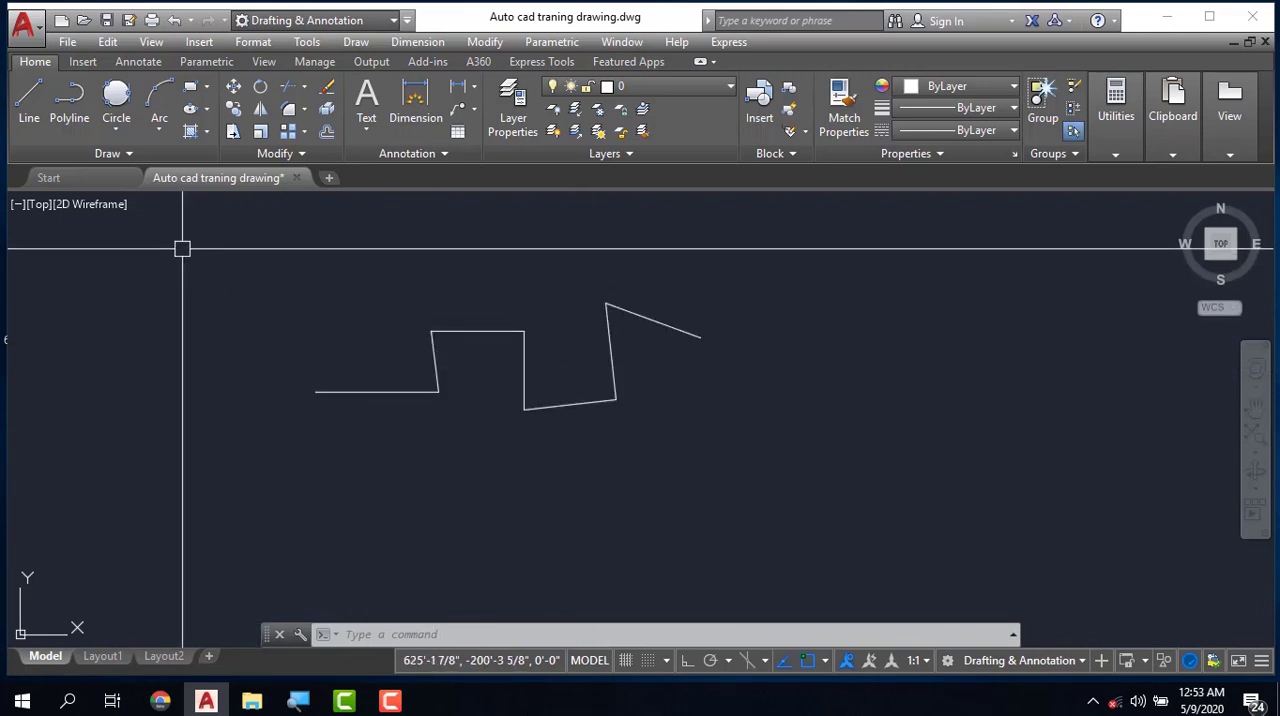
type("pl")
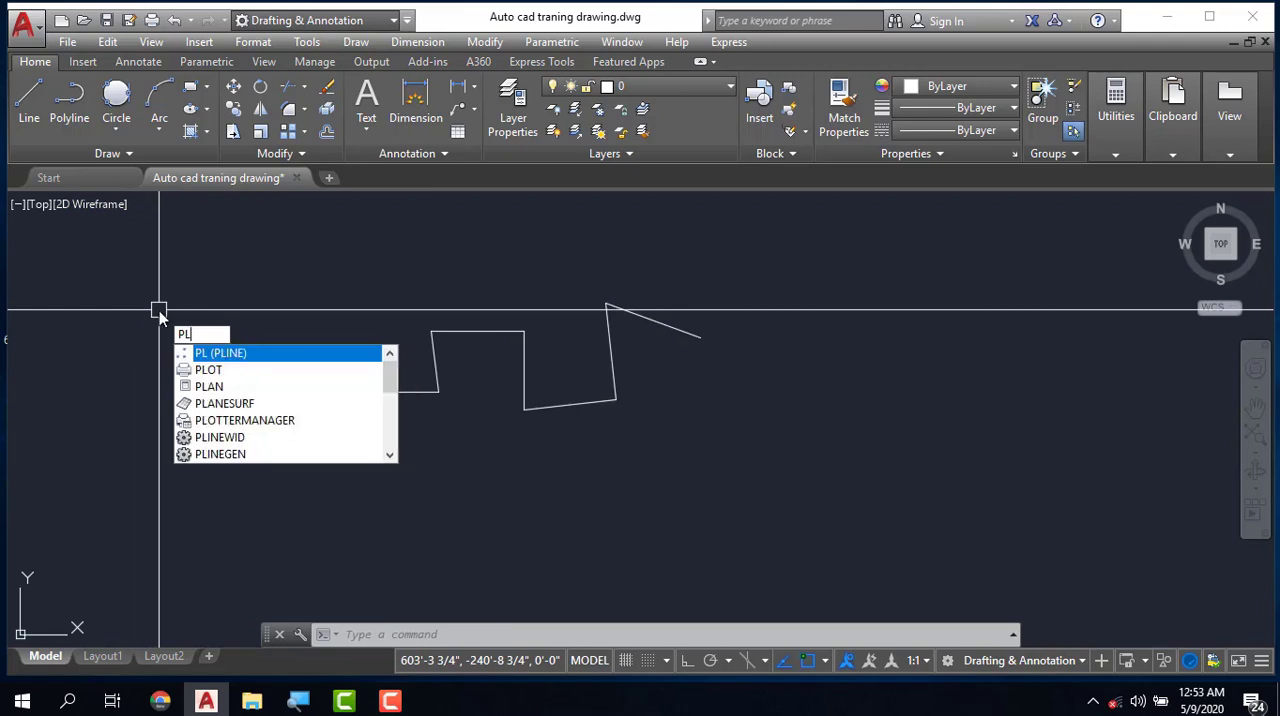
key("Return")
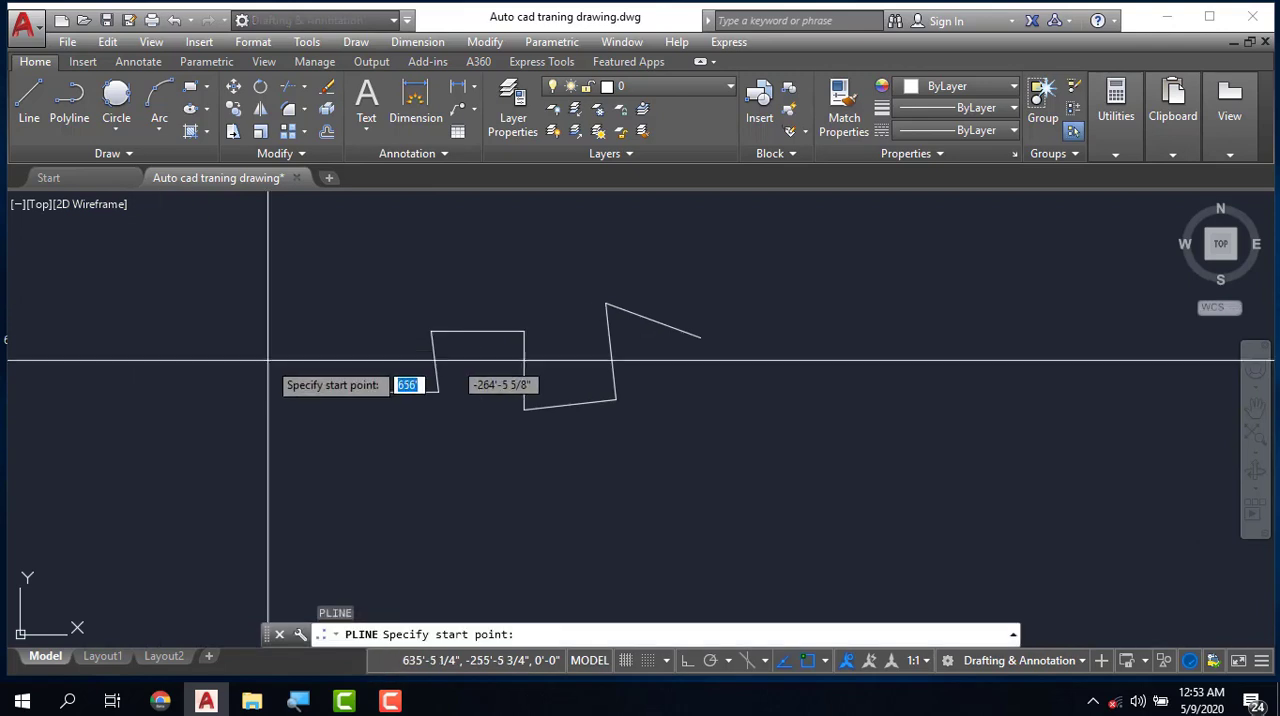
left_click(579, 491)
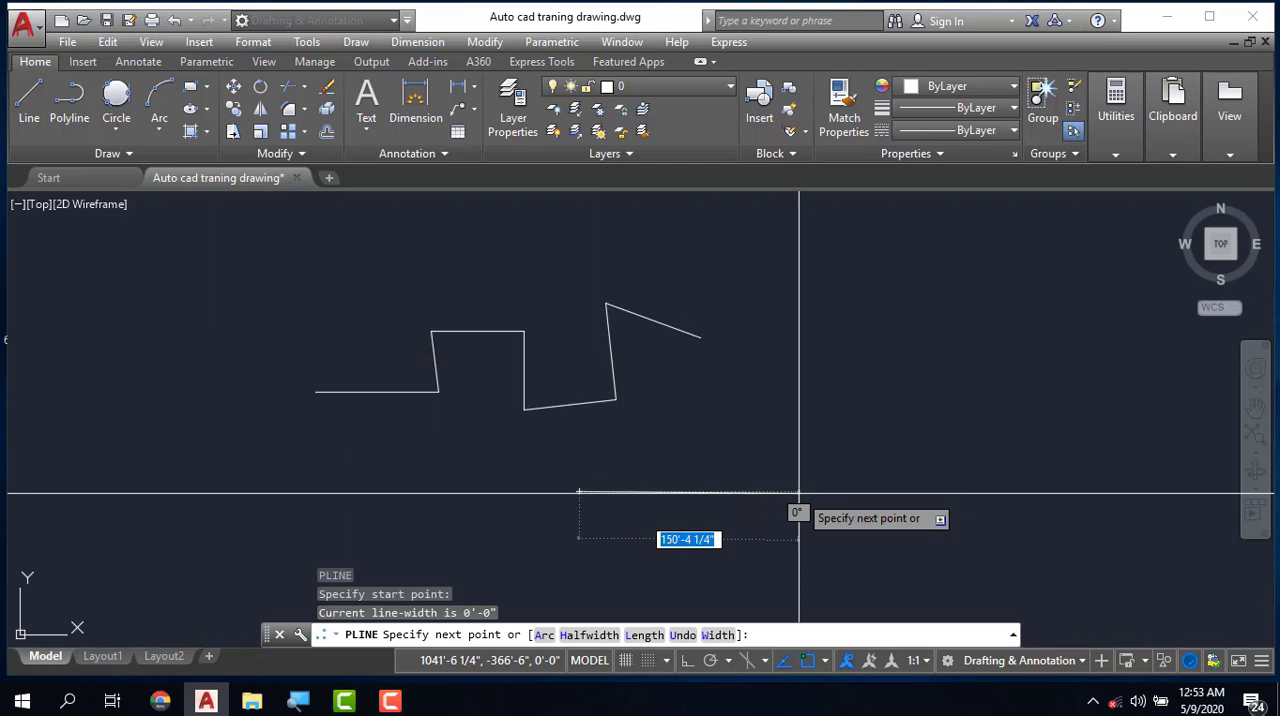
type("20")
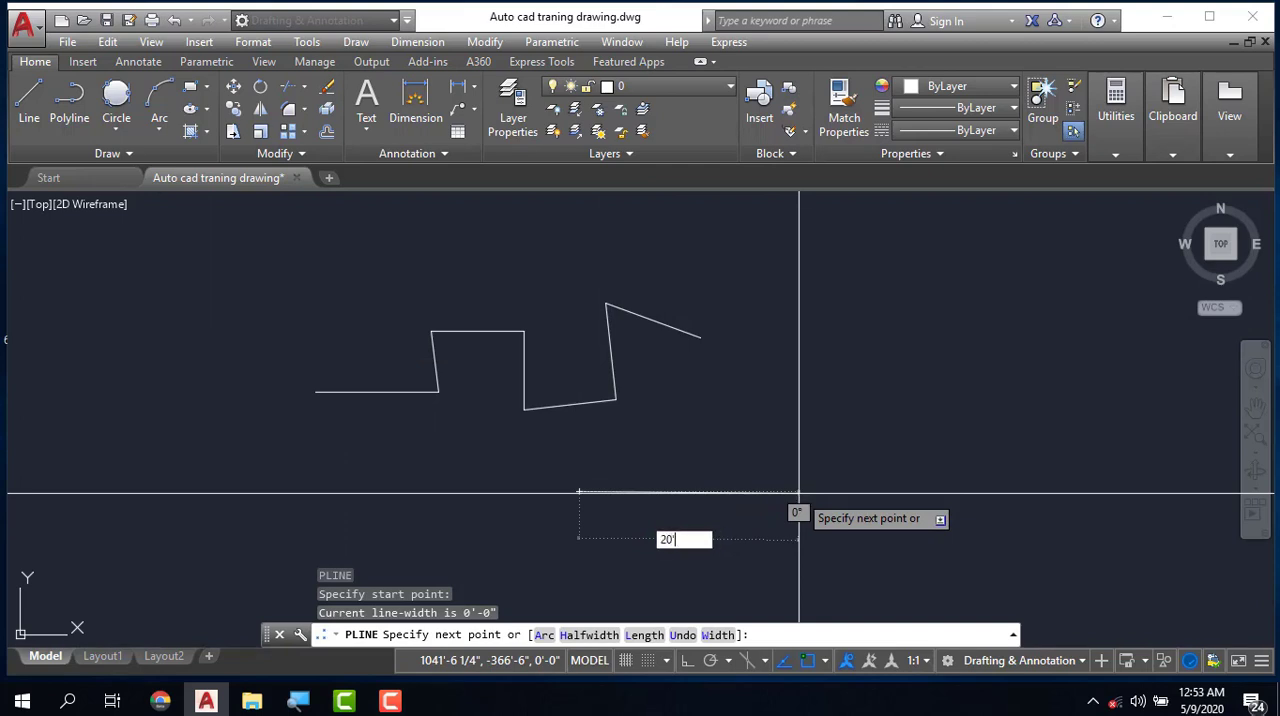
key("Return")
- Continue the polyline in Arc mode with a 10' arc curving down from the right end of the 20' segment
scroll(775, 450, "down", 5)
scroll(710, 423, "up", 10)
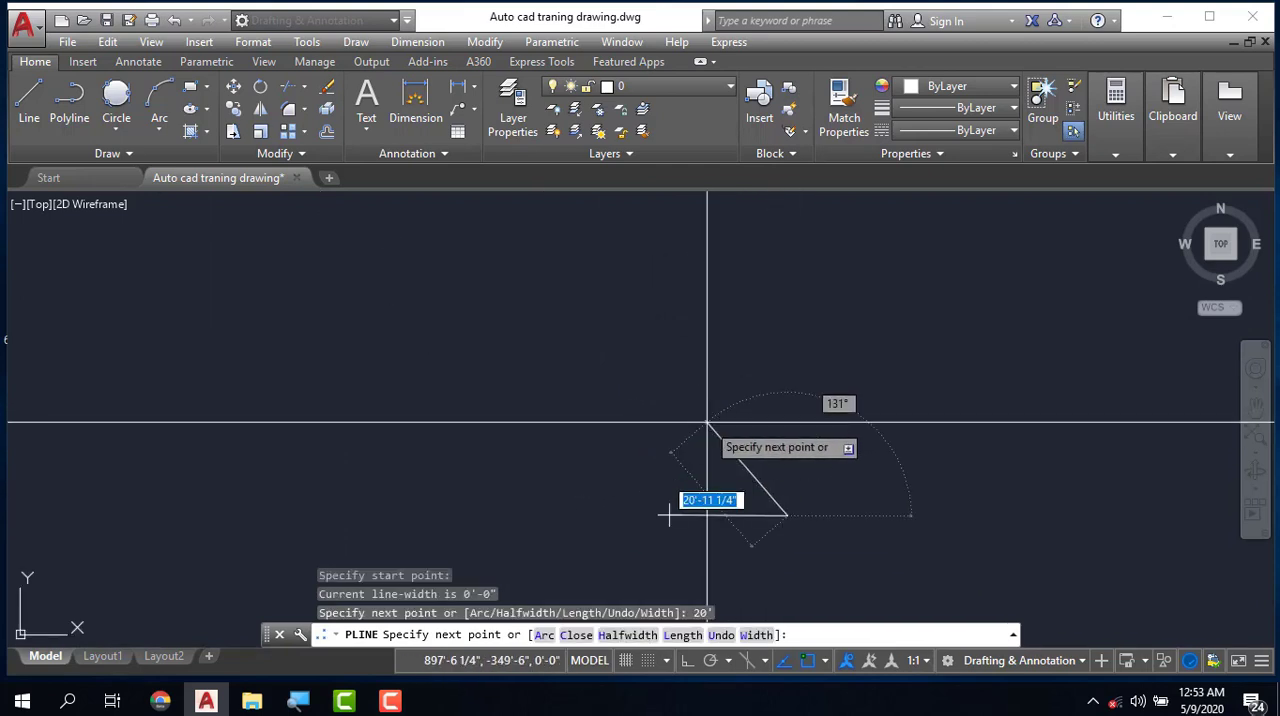
scroll(797, 433, "down", 8)
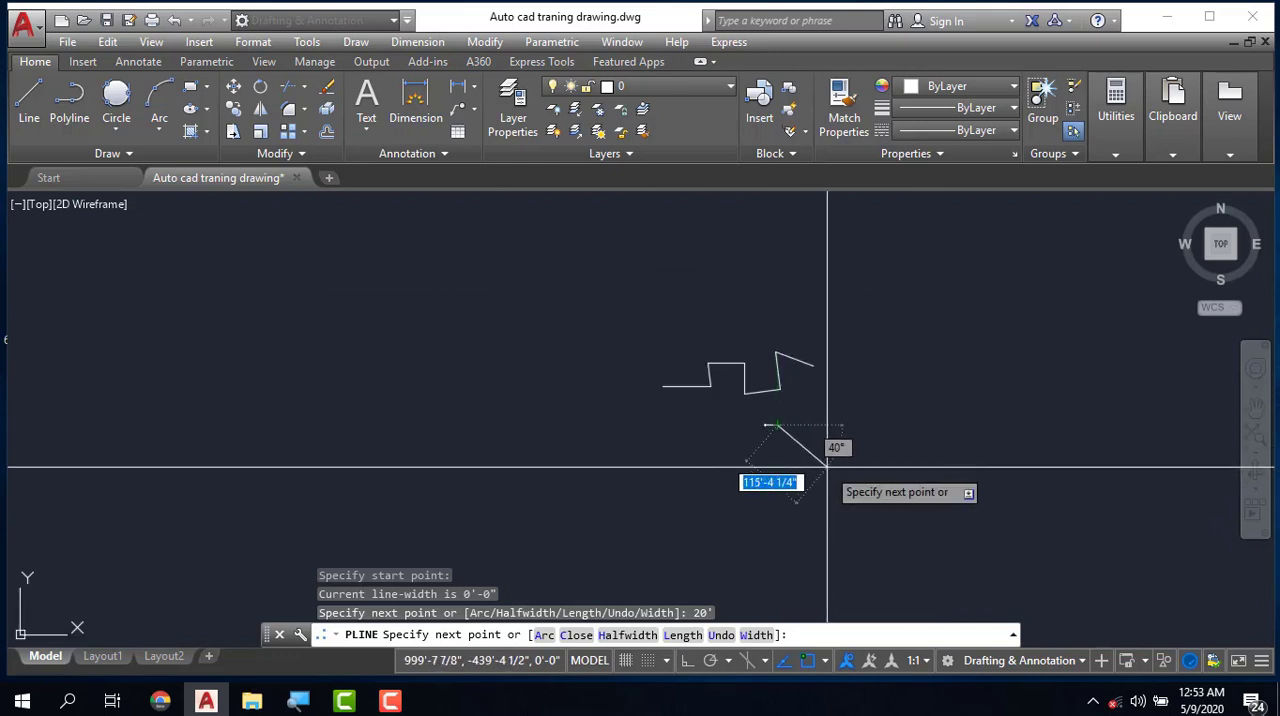
scroll(836, 437, "up", 10)
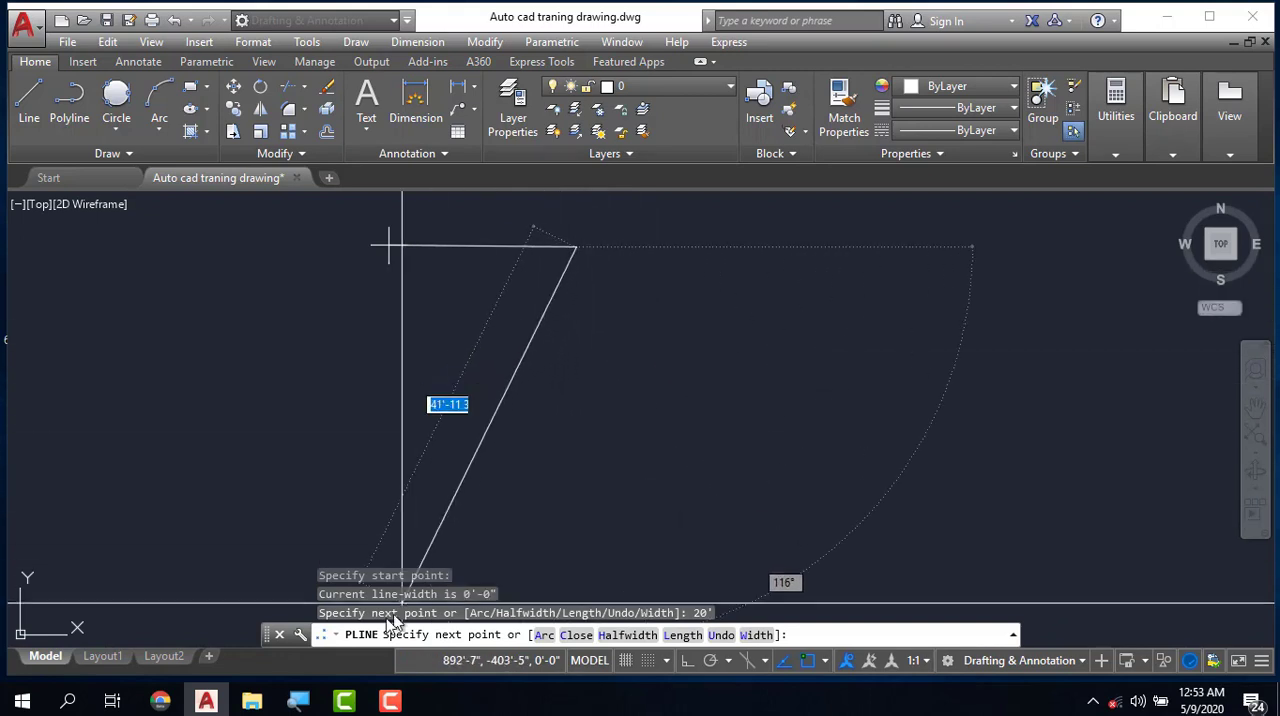
left_click(542, 636)
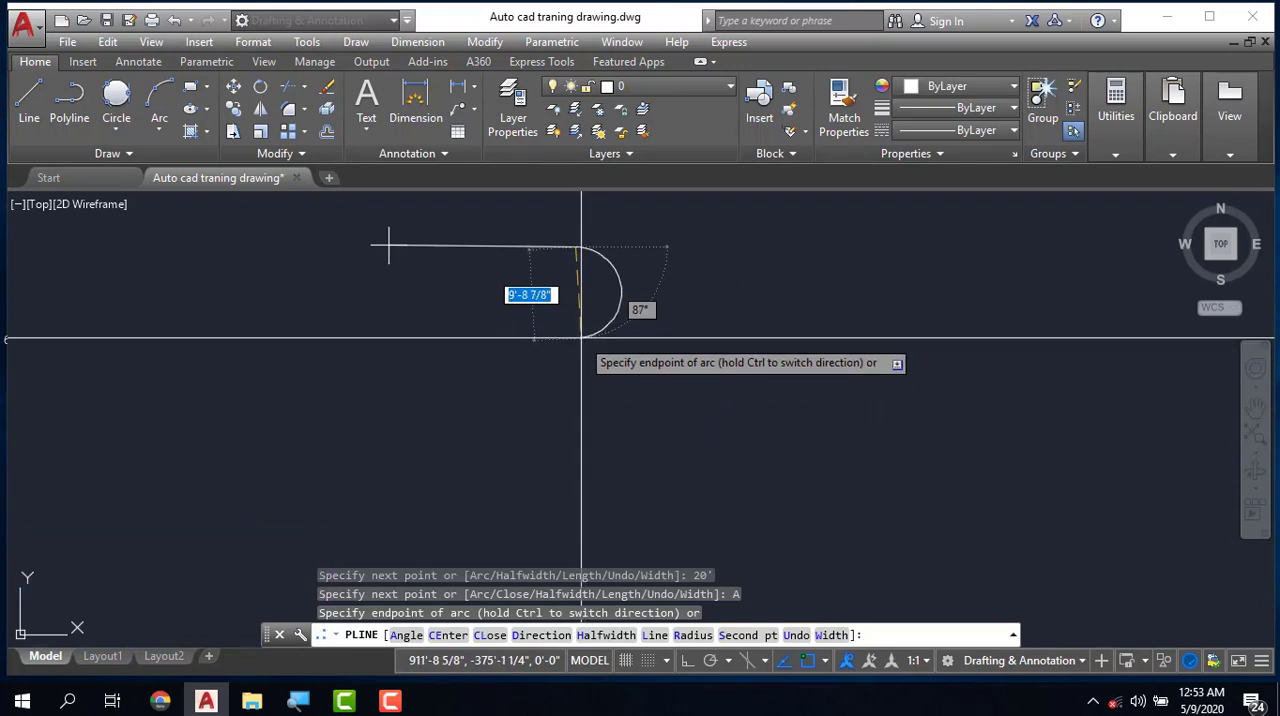
key("BackSpace")
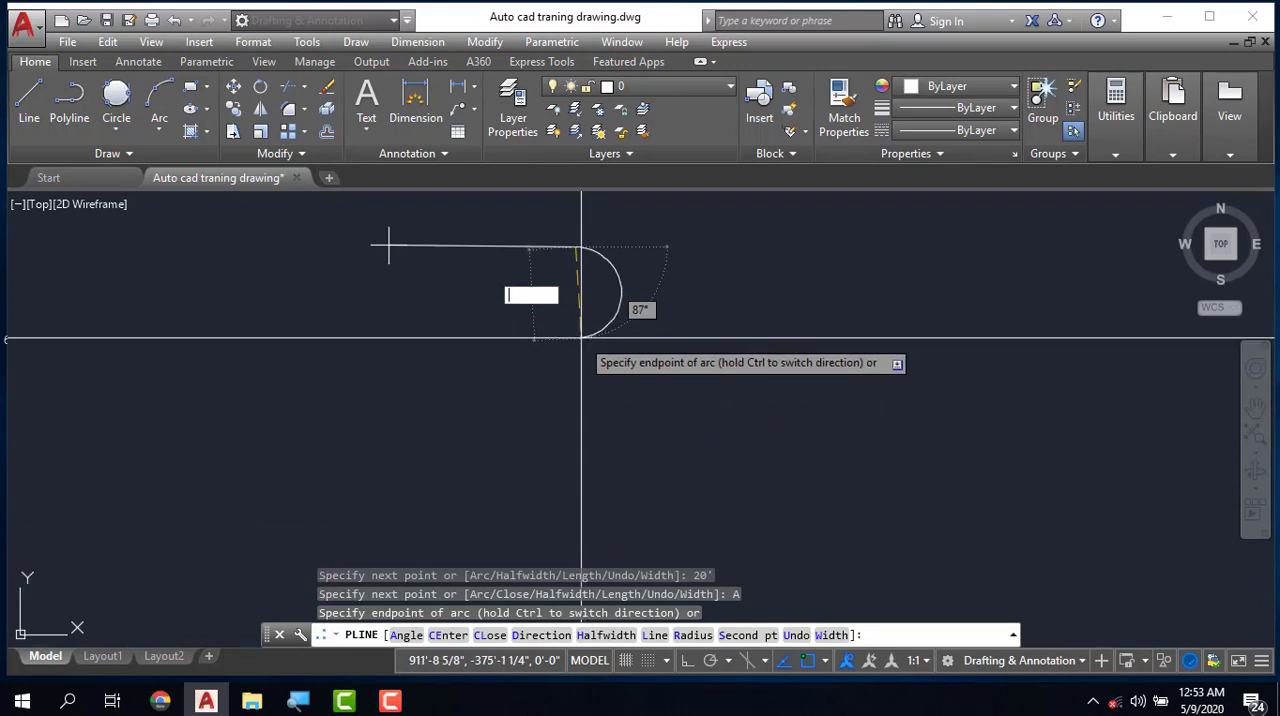
type("10'")
key("Return")
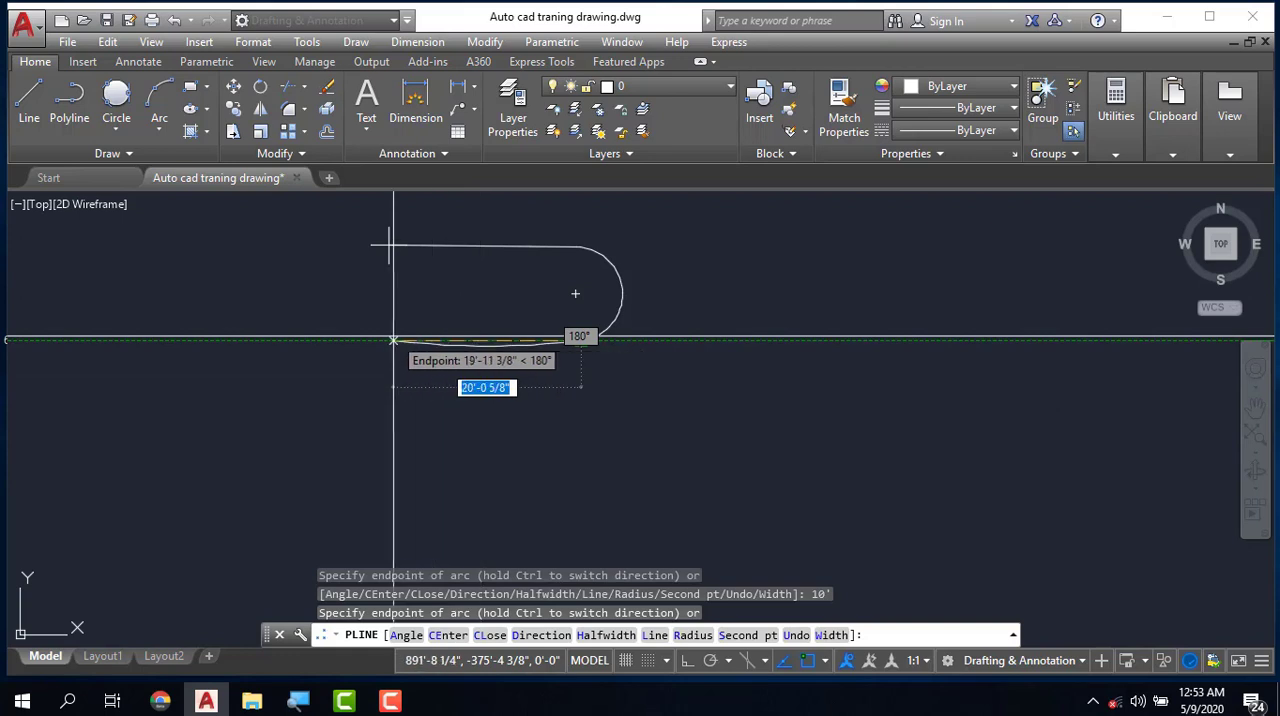
- Switch the polyline back to Line mode and add a segment about 20'-8" long leftward from the arc's lower end
right_click(460, 337)
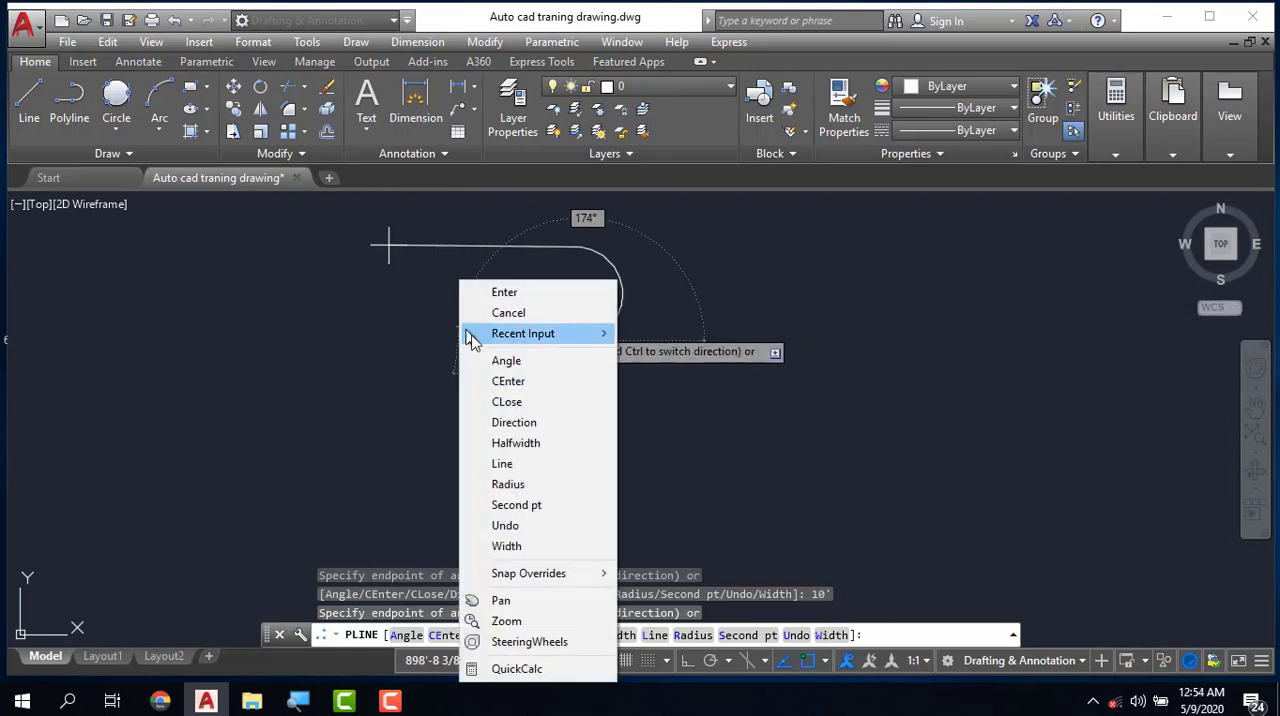
left_click(505, 464)
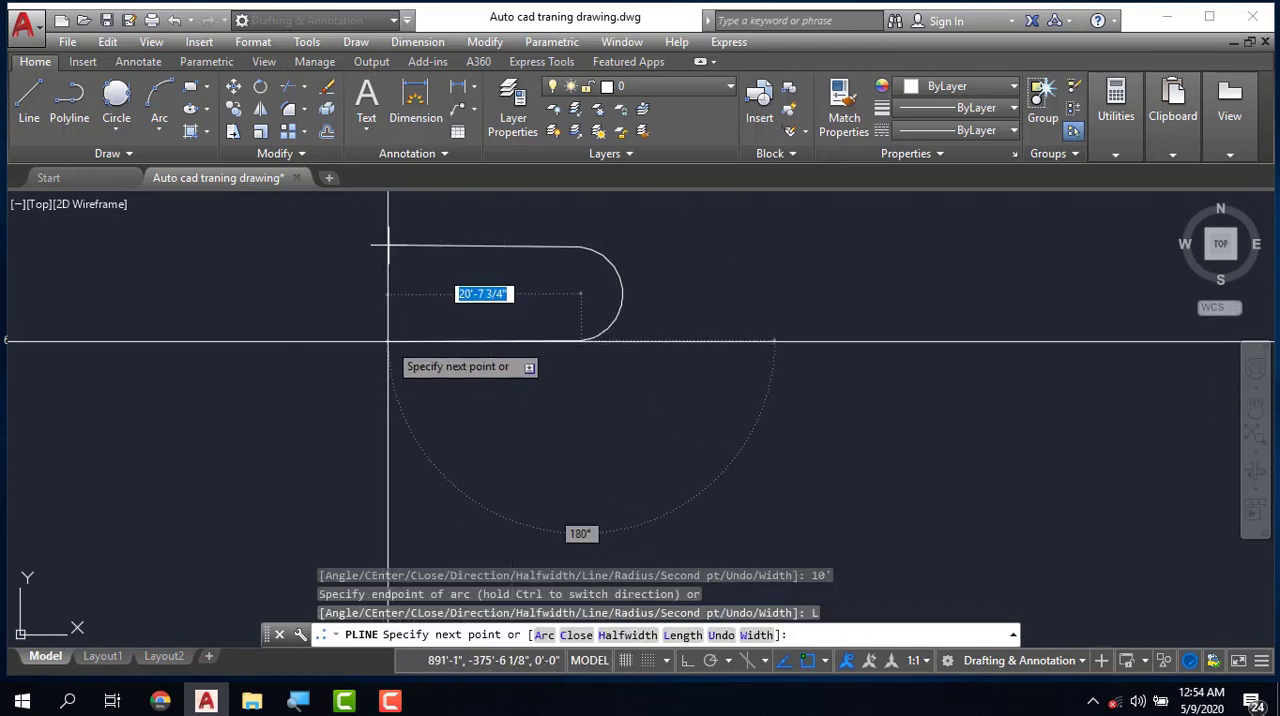
scroll(456, 395, "down", 3)
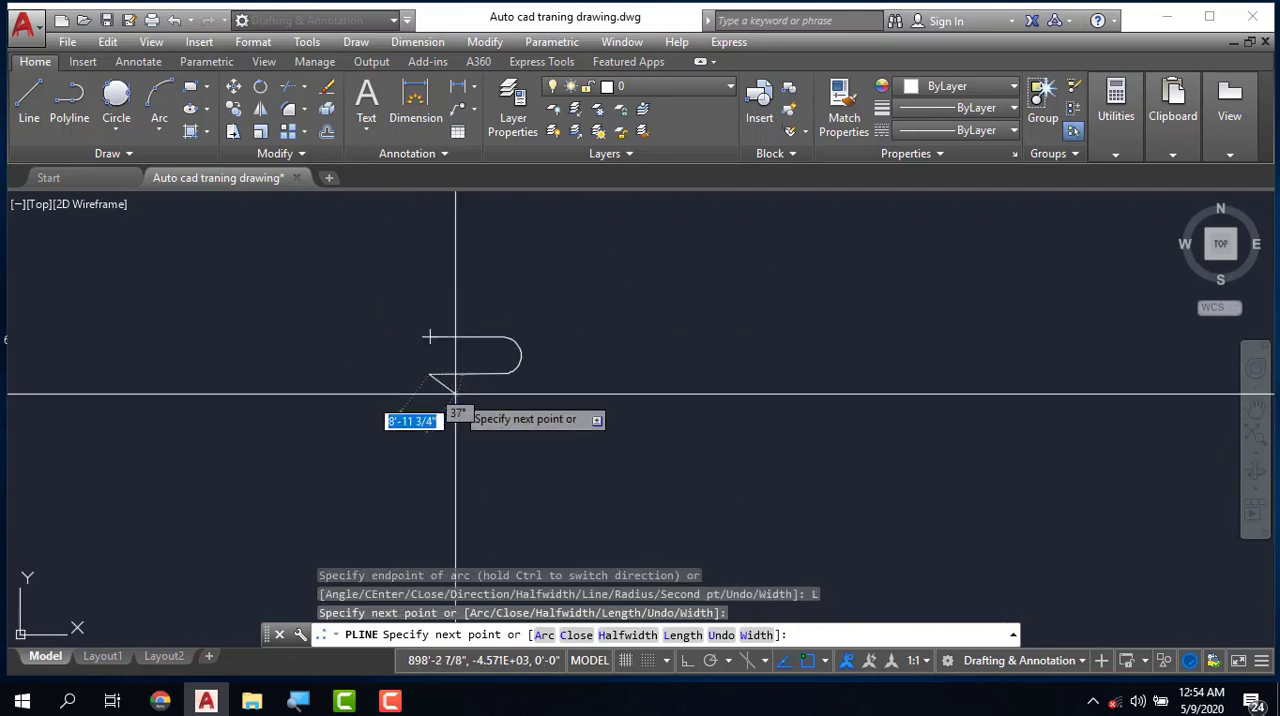
scroll(436, 360, "up", 4)
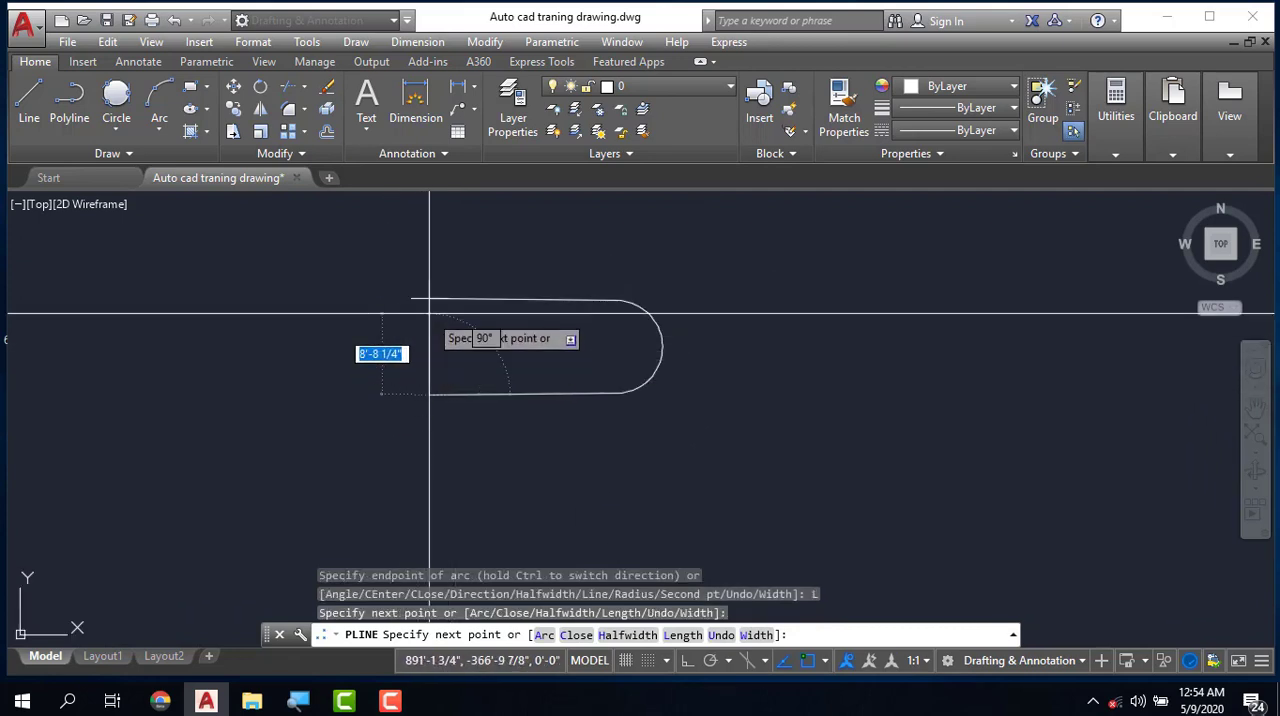
- Switch to Arc mode, close the slot outline with an arc up to the first segment's start point, and end the command
left_click(429, 327)
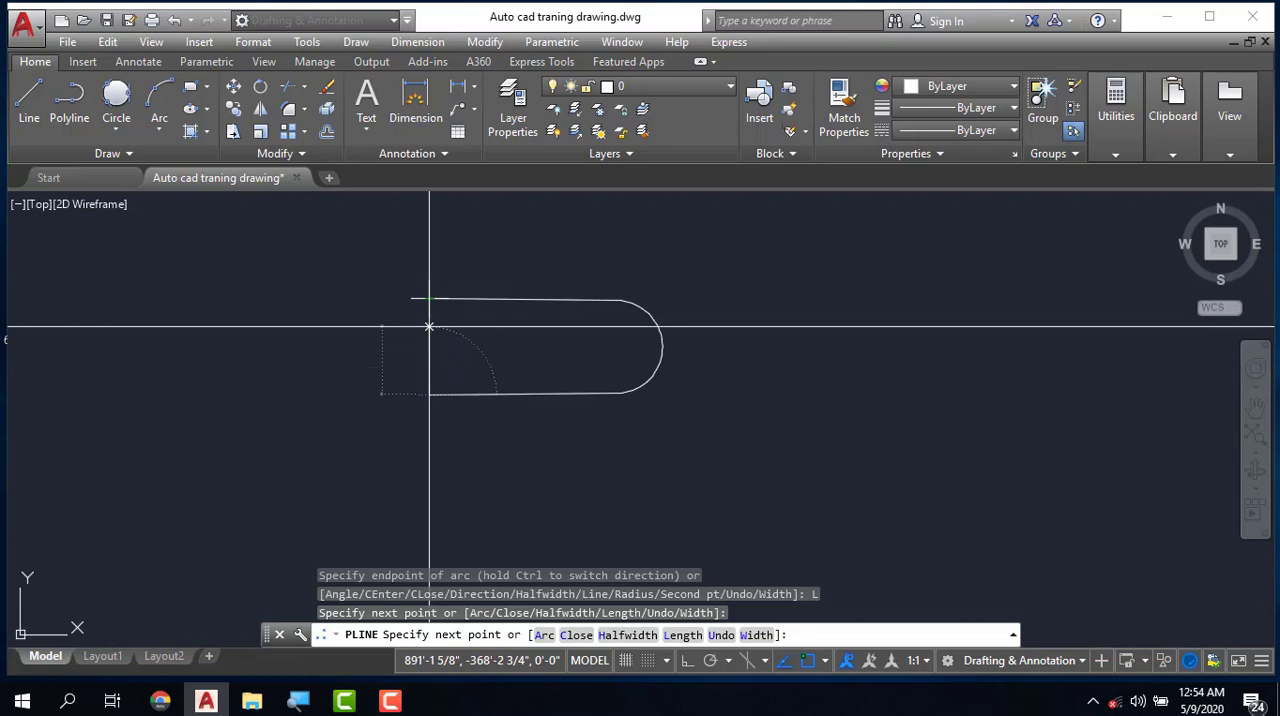
type("a")
key("Return")
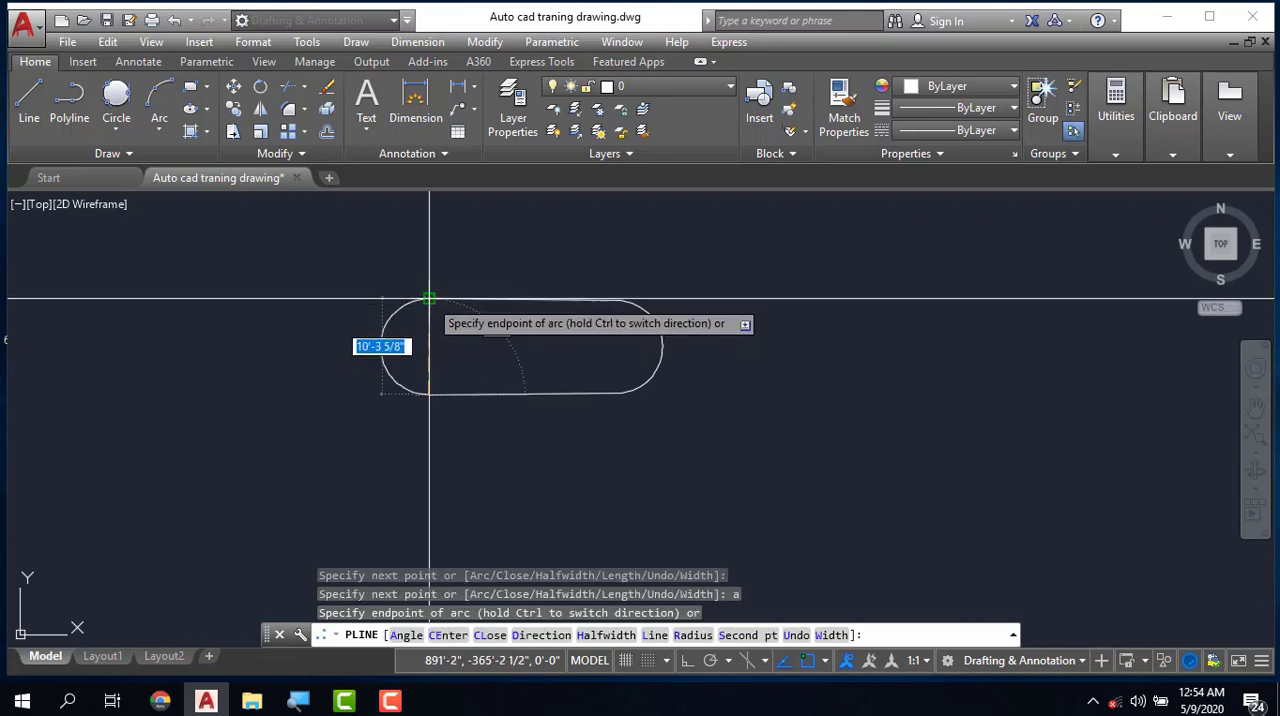
key("Escape")
key("Escape")
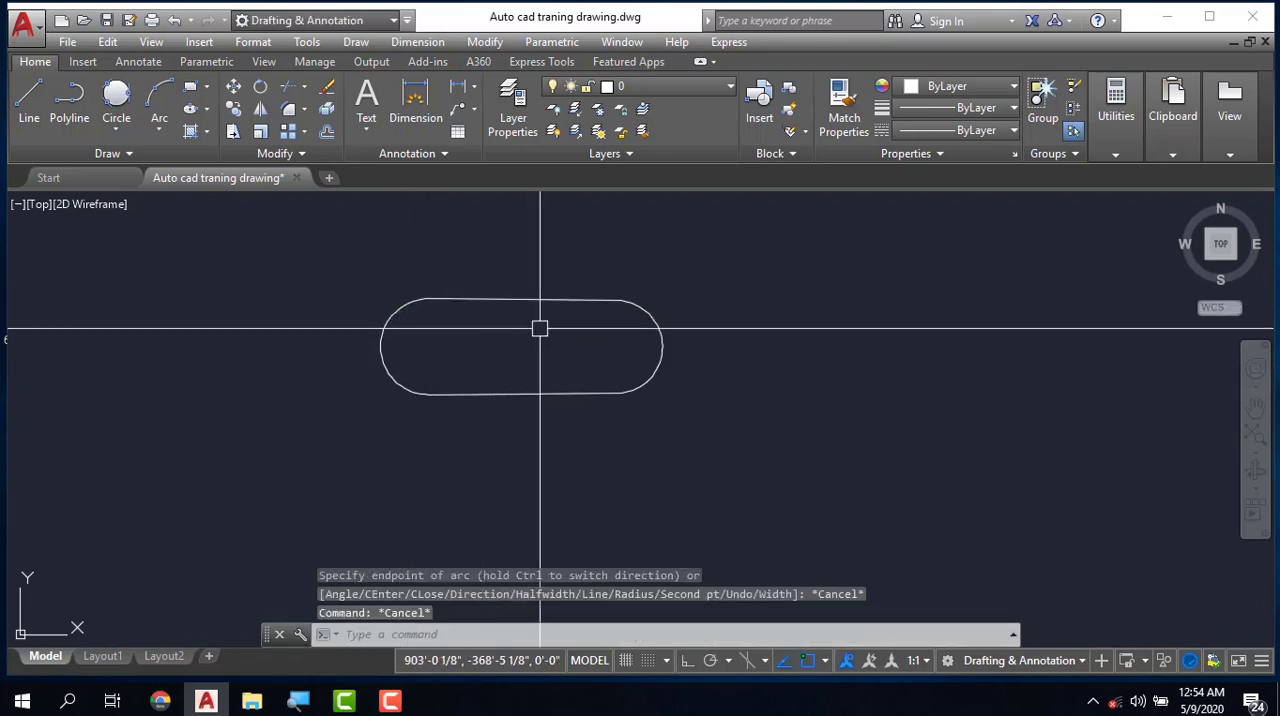
- Select the slot outline to examine how its line and arc segments behave as one object, and clear the selection
scroll(537, 330, "down", 5)
scroll(540, 351, "up", 7)
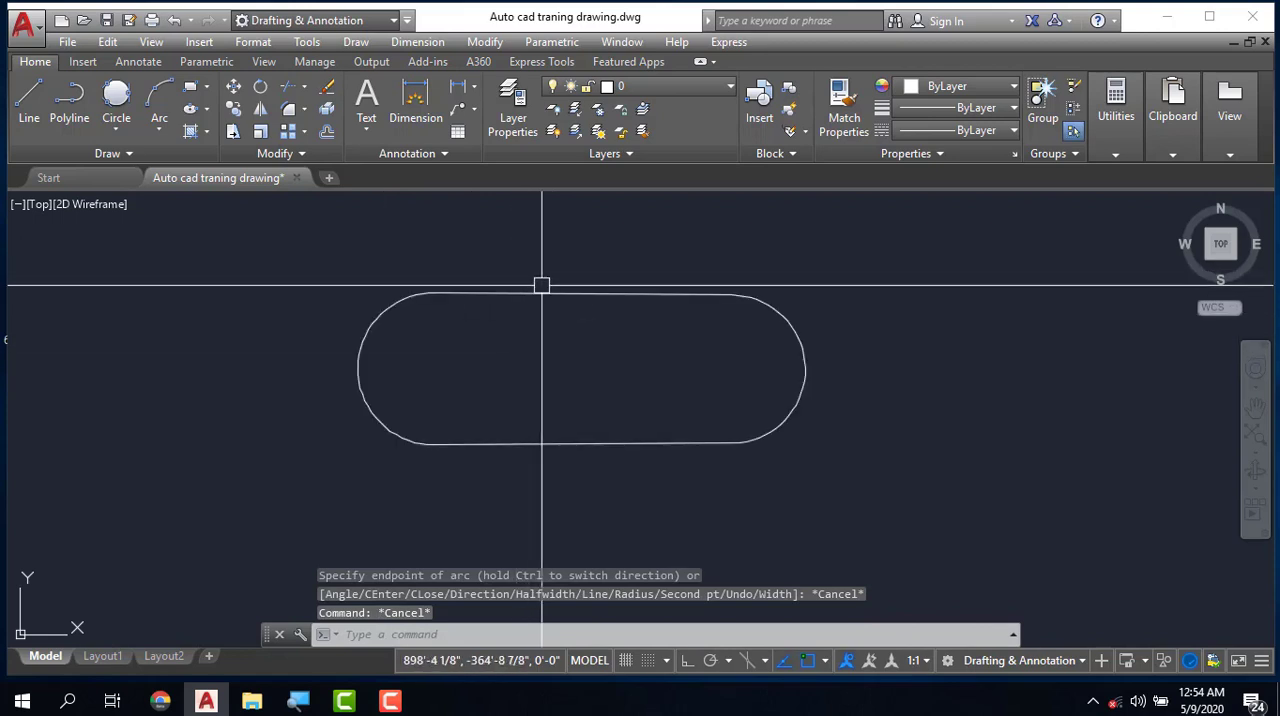
left_click(542, 292)
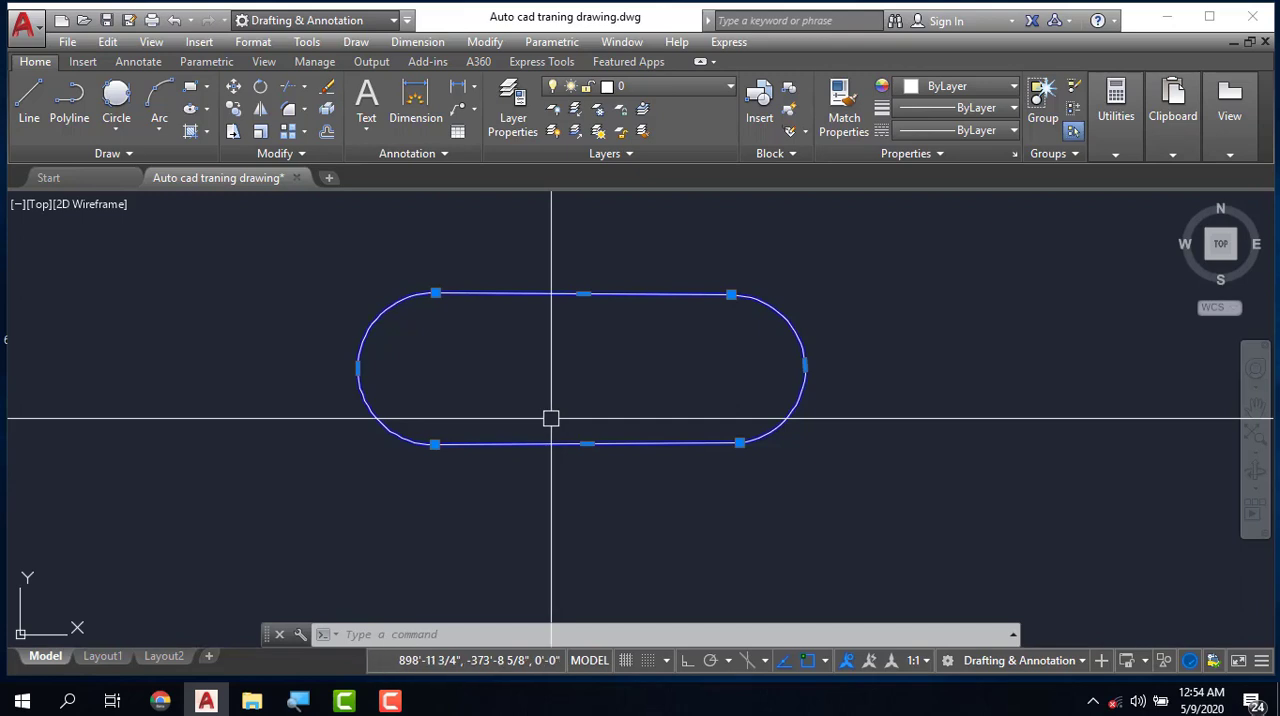
key("Escape")
- Draw a closed four-sided shape with the Line command to the right of the slot outline and end the command
scroll(441, 409, "down", 2)
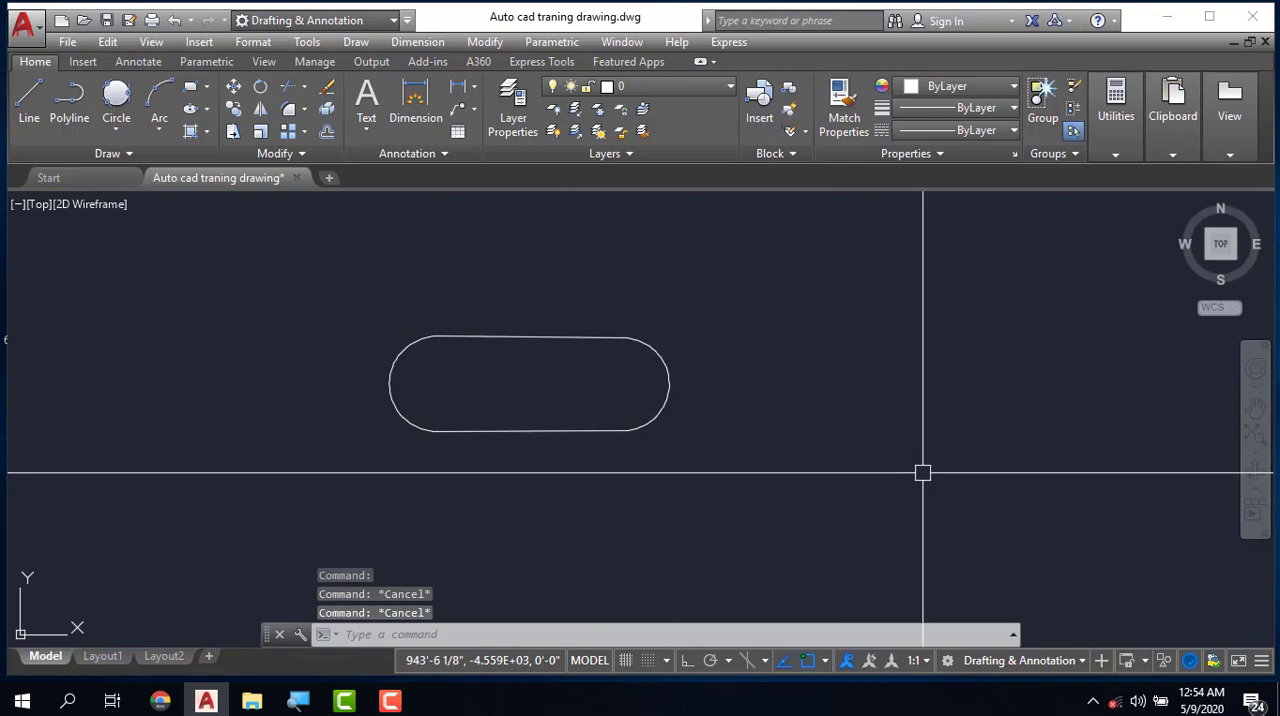
key("l")
key("Return")
left_click(866, 379)
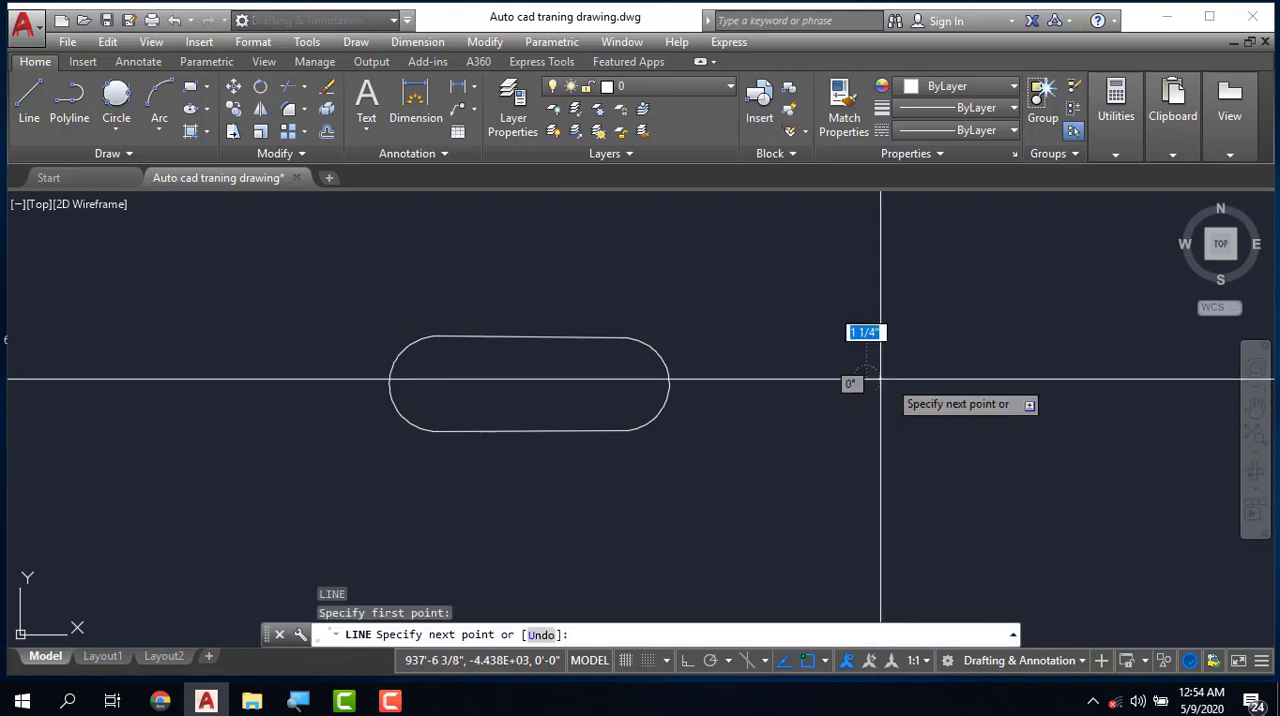
left_click(1063, 384)
left_click(1063, 508)
left_click(855, 508)
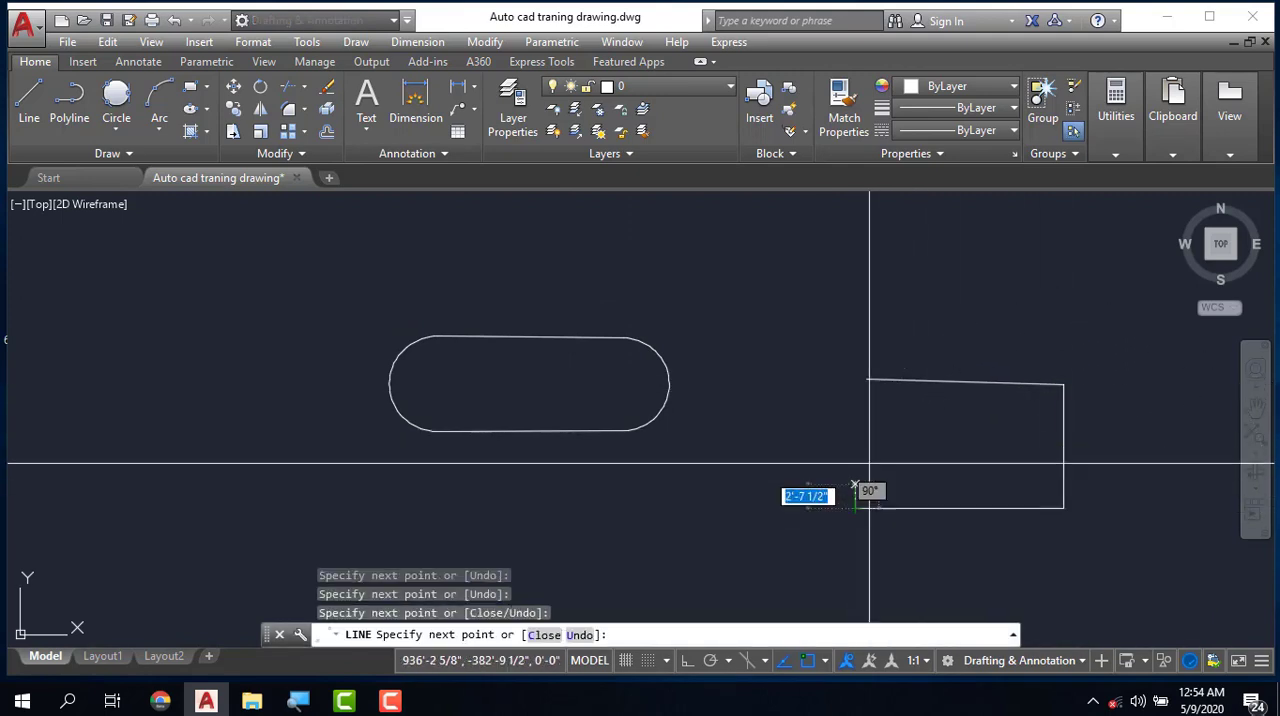
left_click(867, 379)
key("Escape")
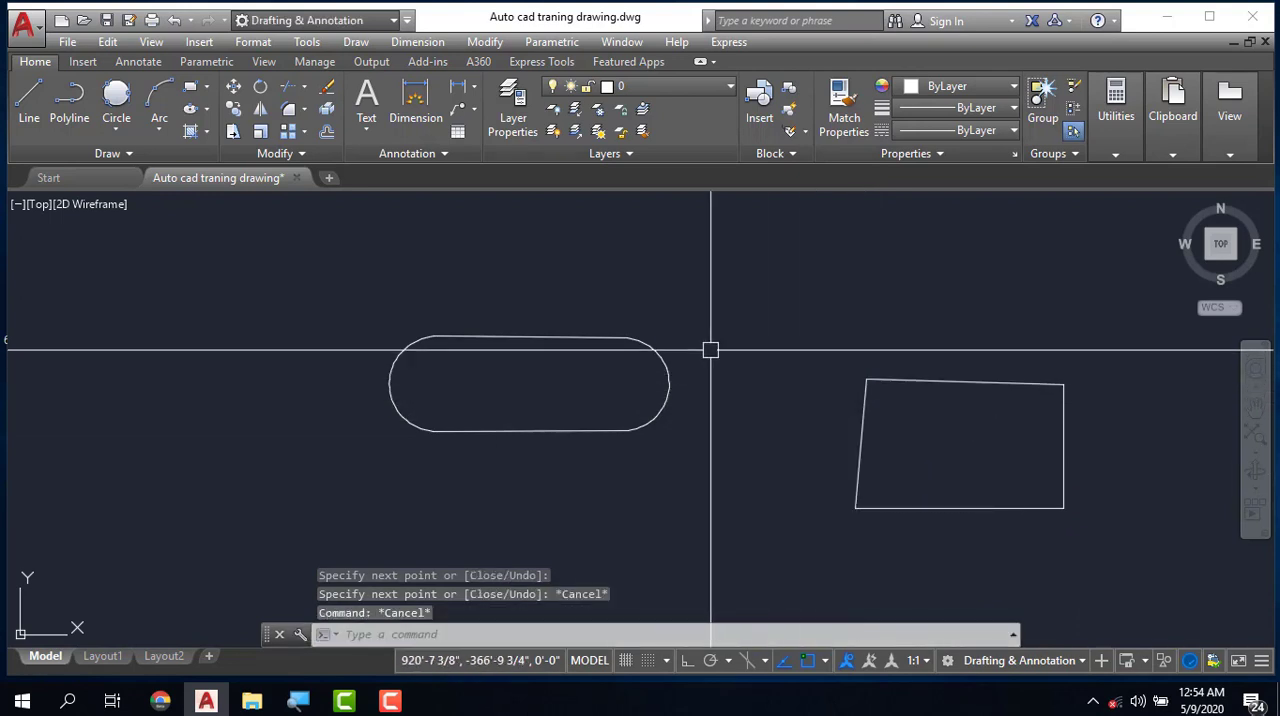
- Move the four-sided shape's top line straight up by its midpoint grip, away from the other three lines, and deselect it
scroll(708, 348, "down", 4)
key("Escape")
scroll(775, 350, "up", 5)
key("Escape")
scroll(769, 365, "down", 3)
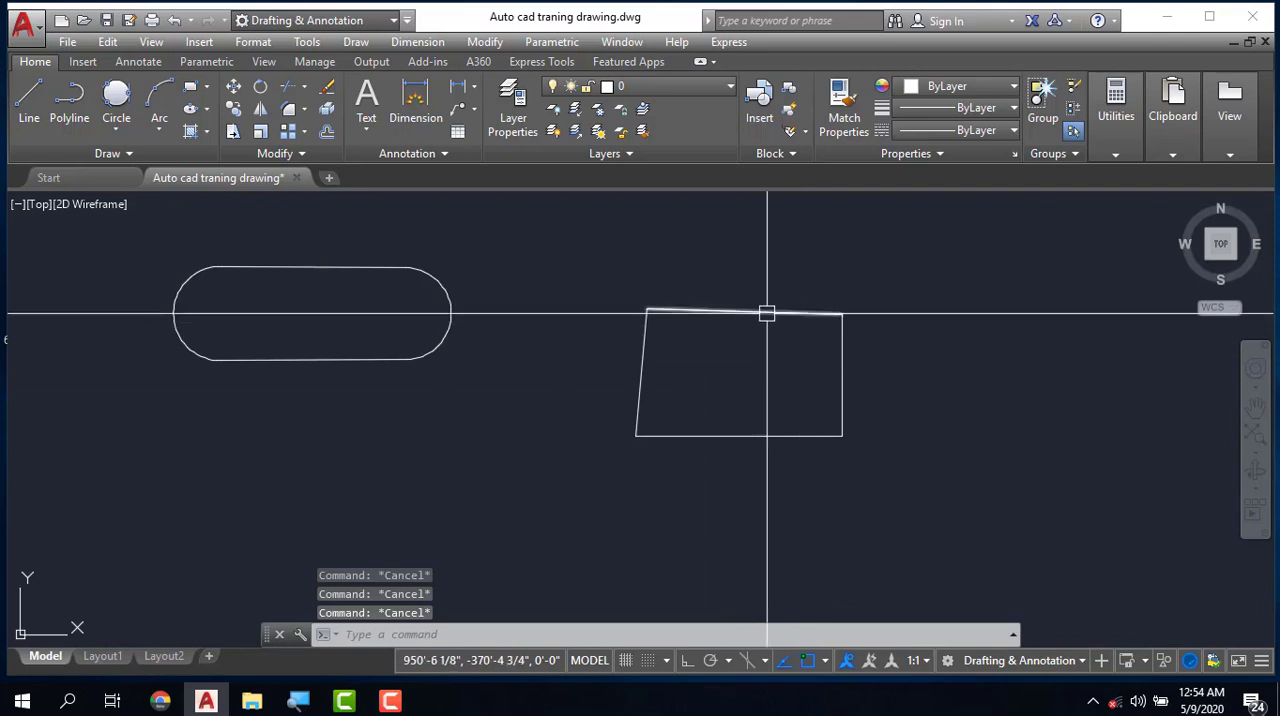
left_click(797, 312)
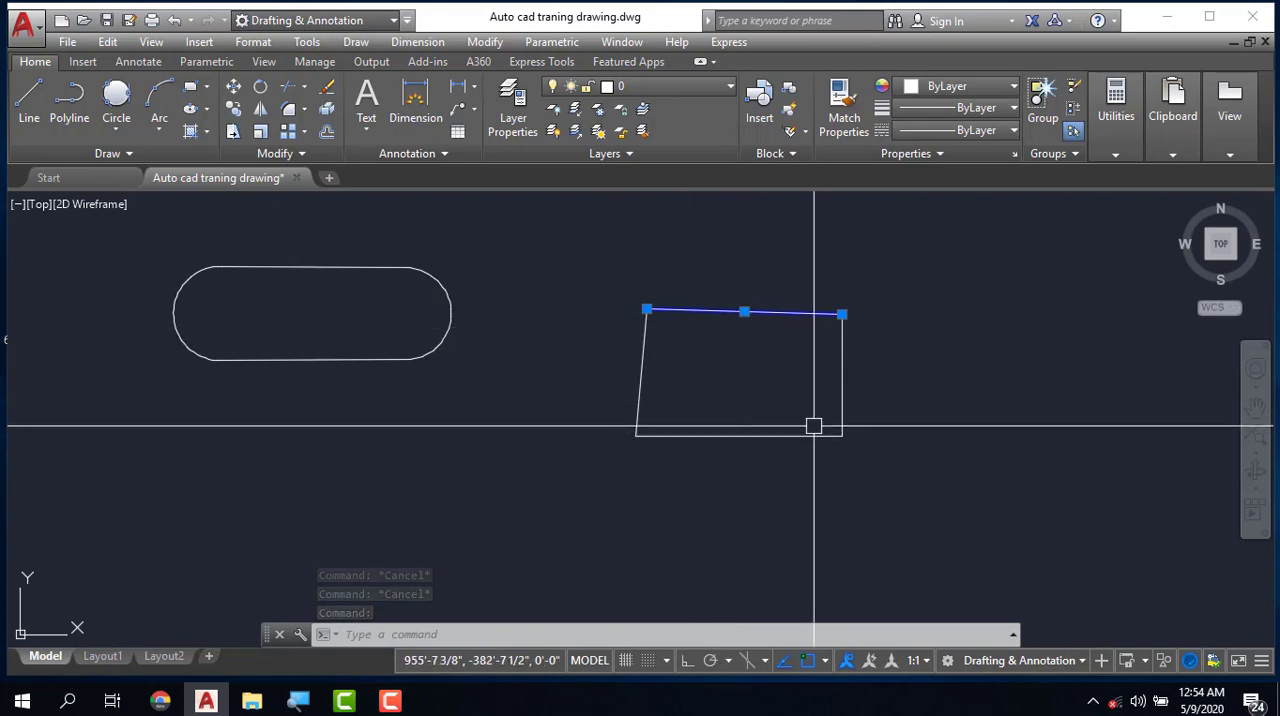
left_click(745, 312)
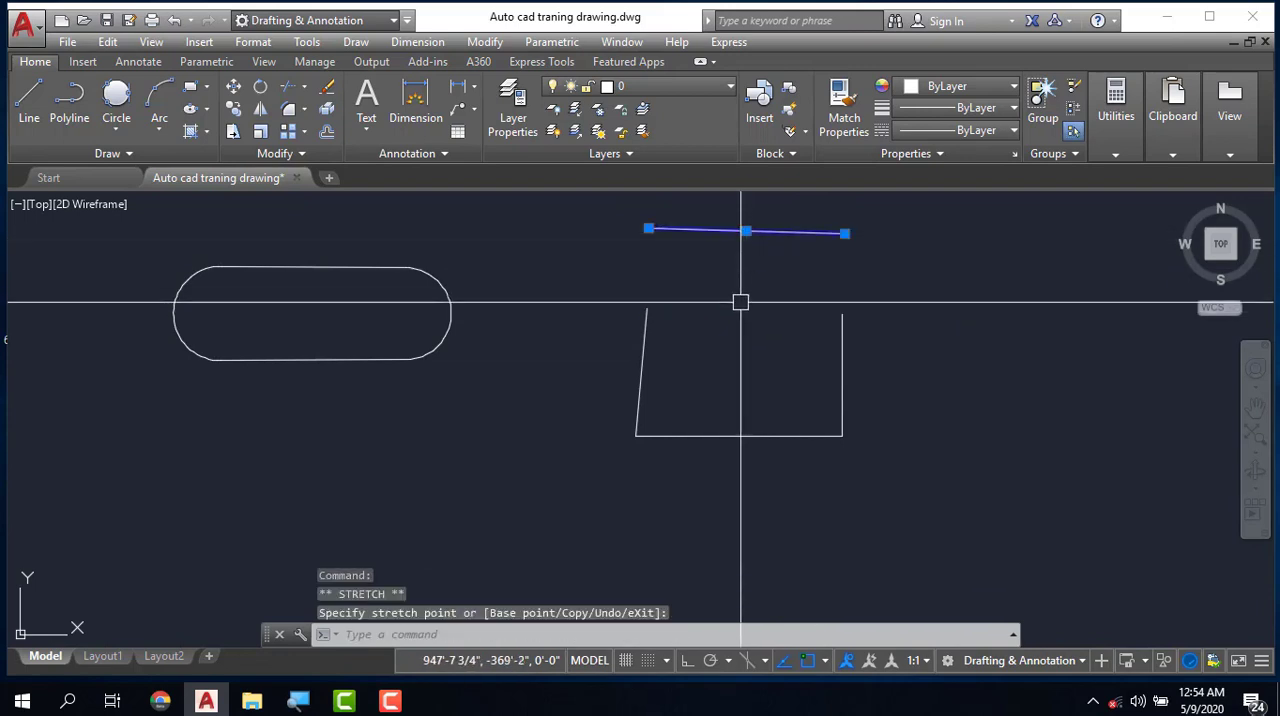
scroll(742, 300, "down", 2)
key("Escape")
key("Escape")
left_click(496, 286)
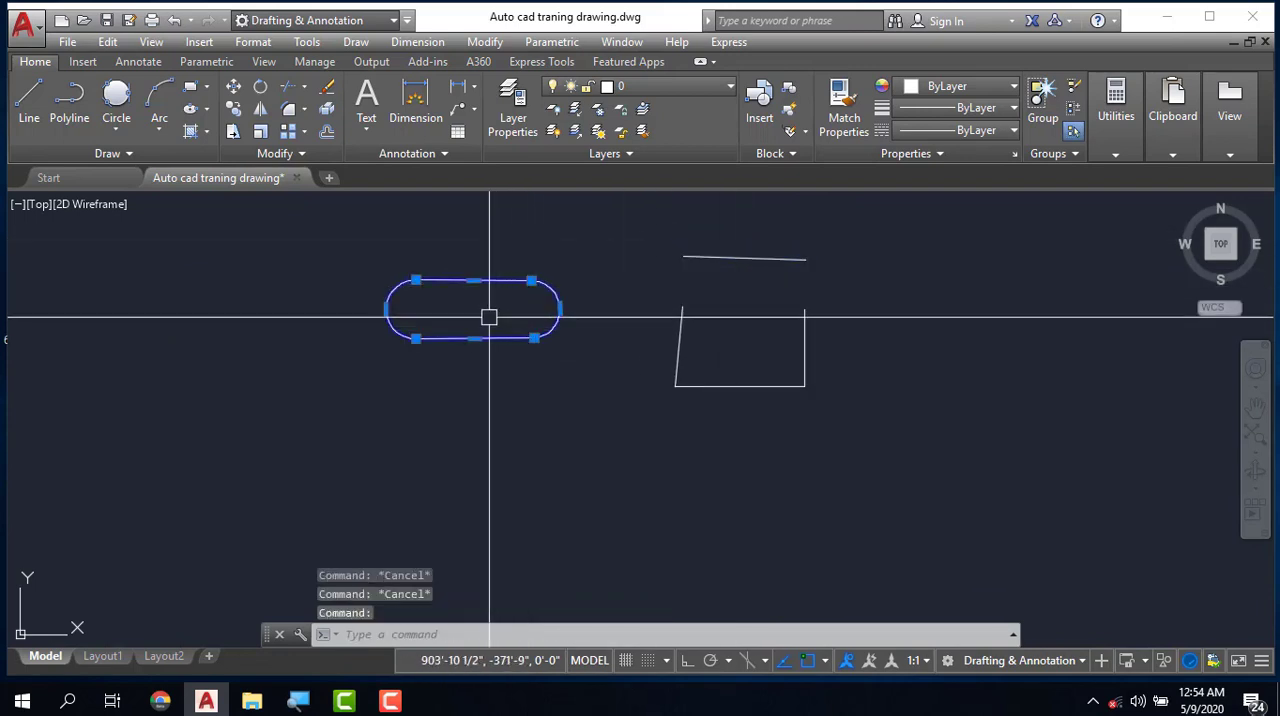
left_click(531, 281)
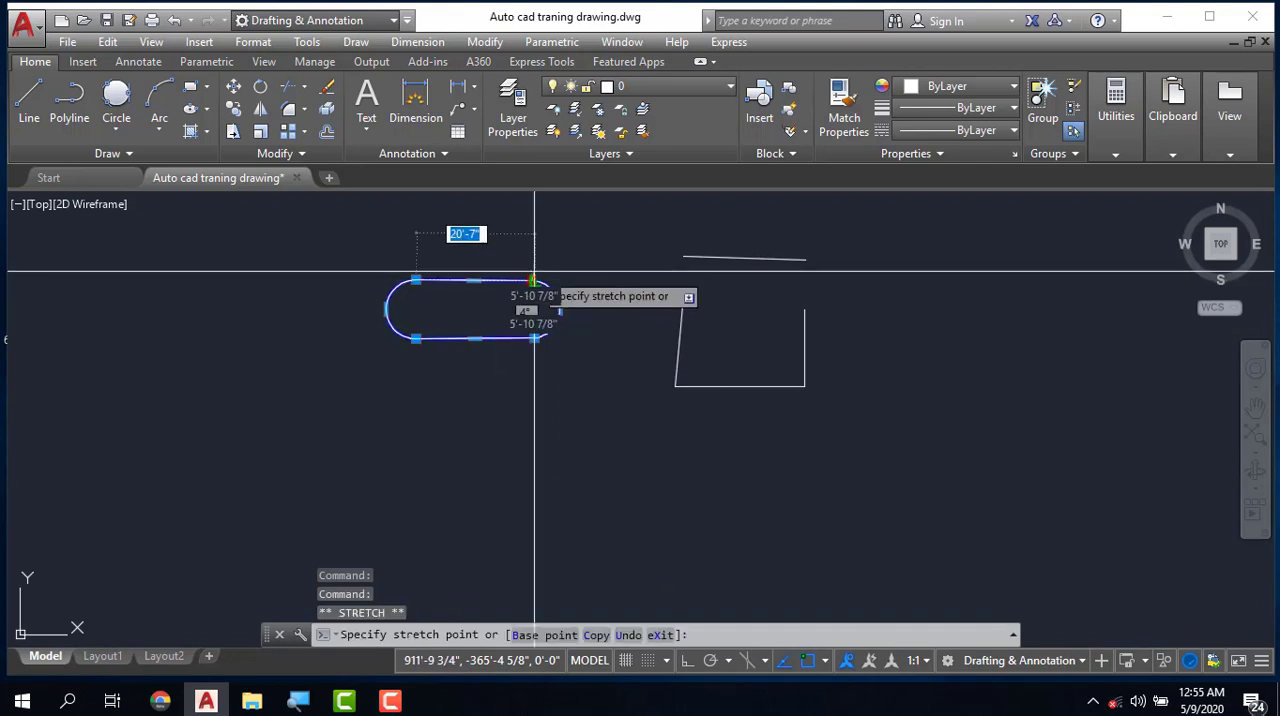
key("Escape")
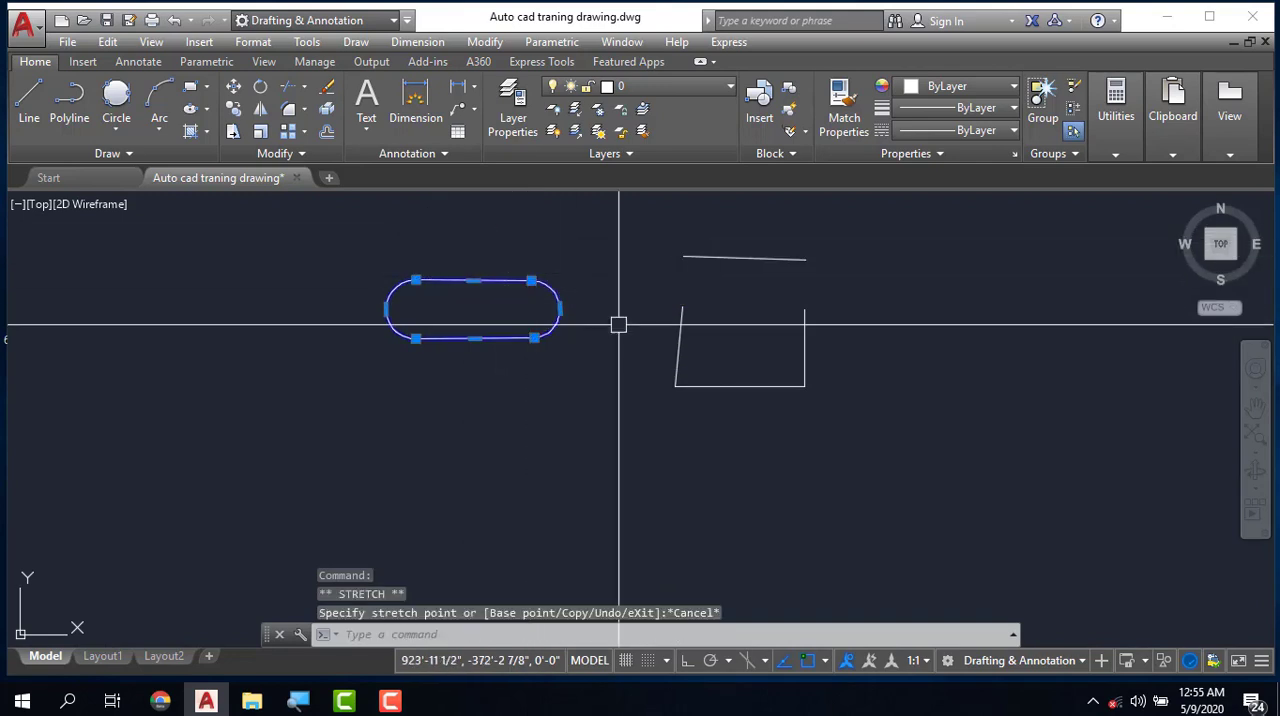
scroll(766, 349, "down", 3)
key("Escape")
key("Escape")
scroll(714, 350, "up", 5)
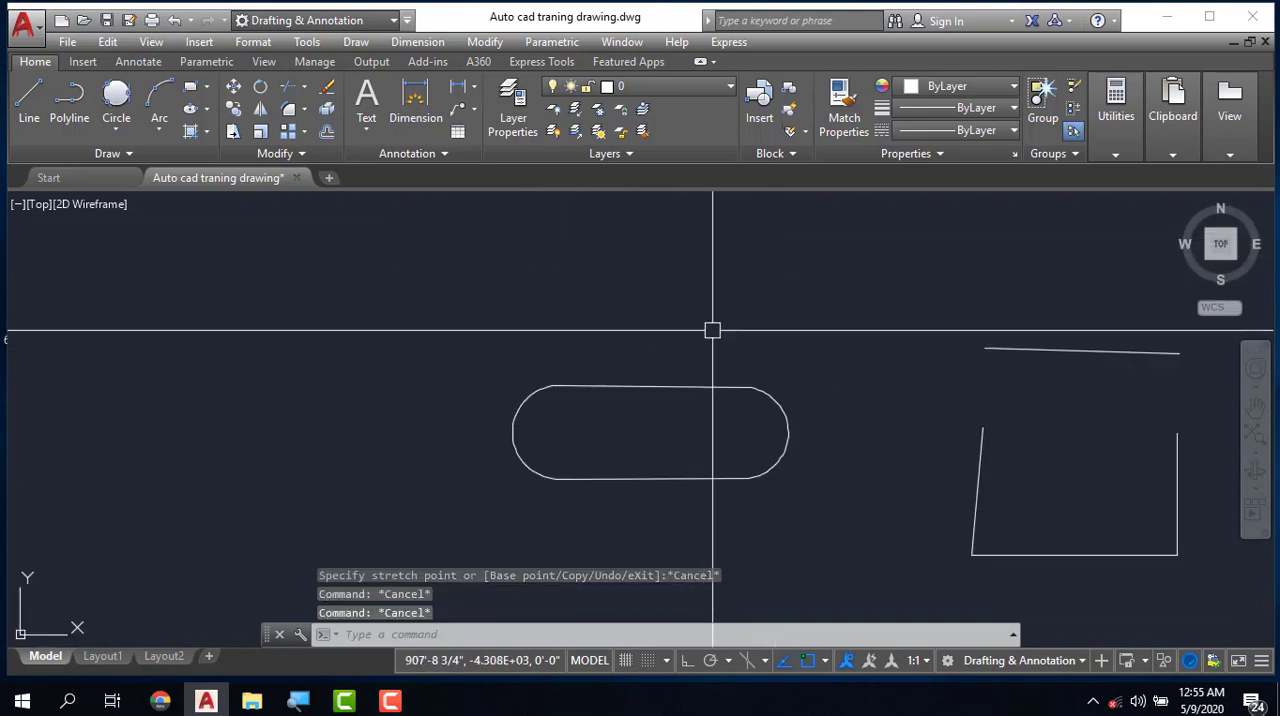
- Select the slot polyline and stretch its top straight segment up about 8' by its midpoint grip
left_click(729, 394)
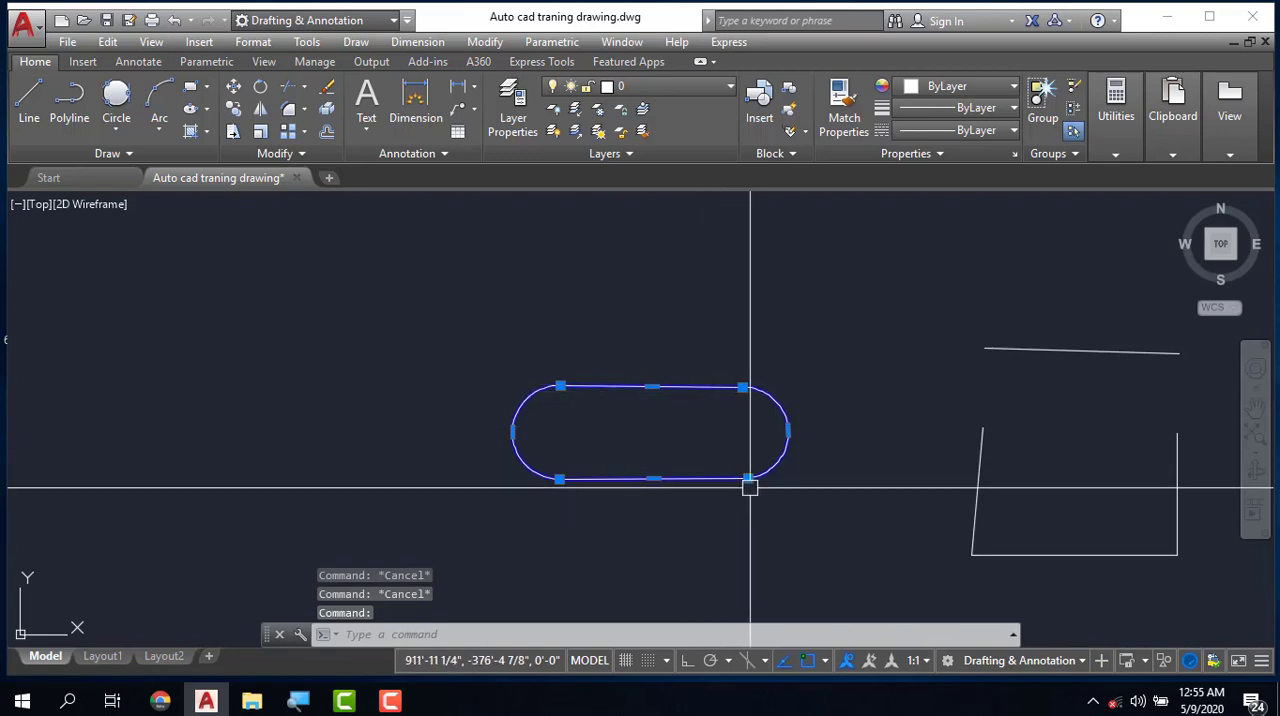
mouse_move(652, 388)
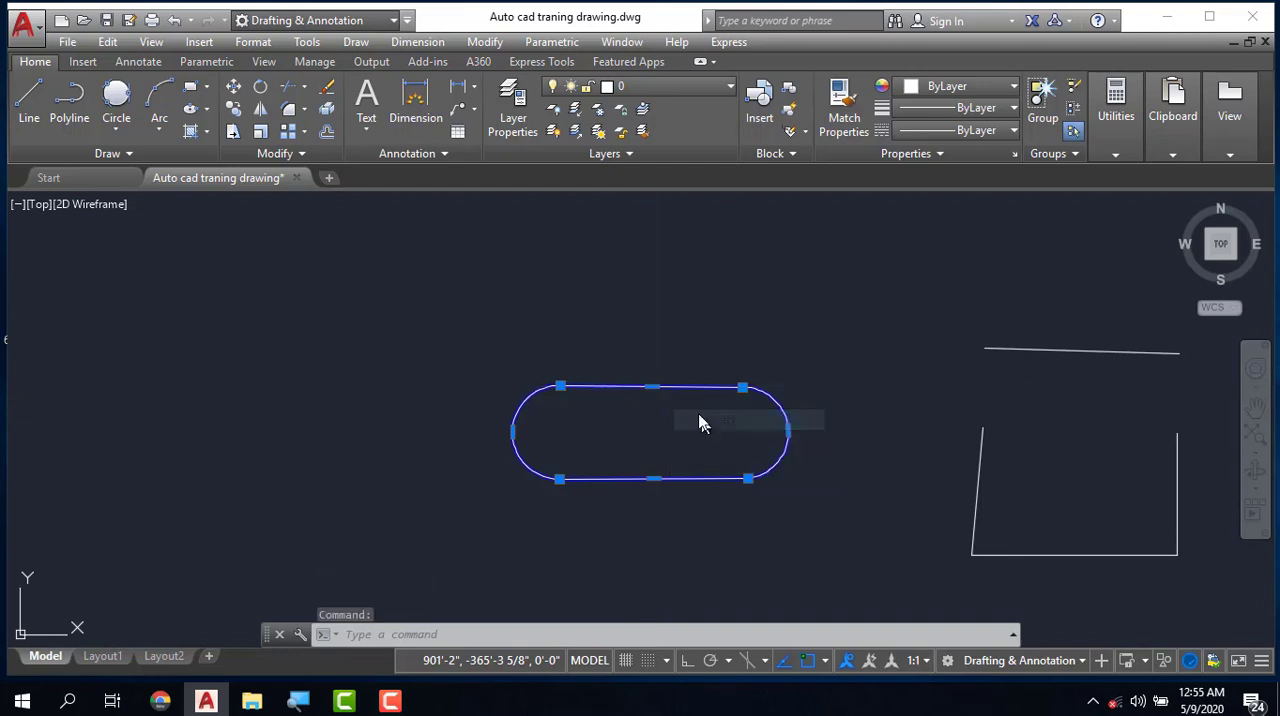
left_click(780, 388)
left_click(652, 386)
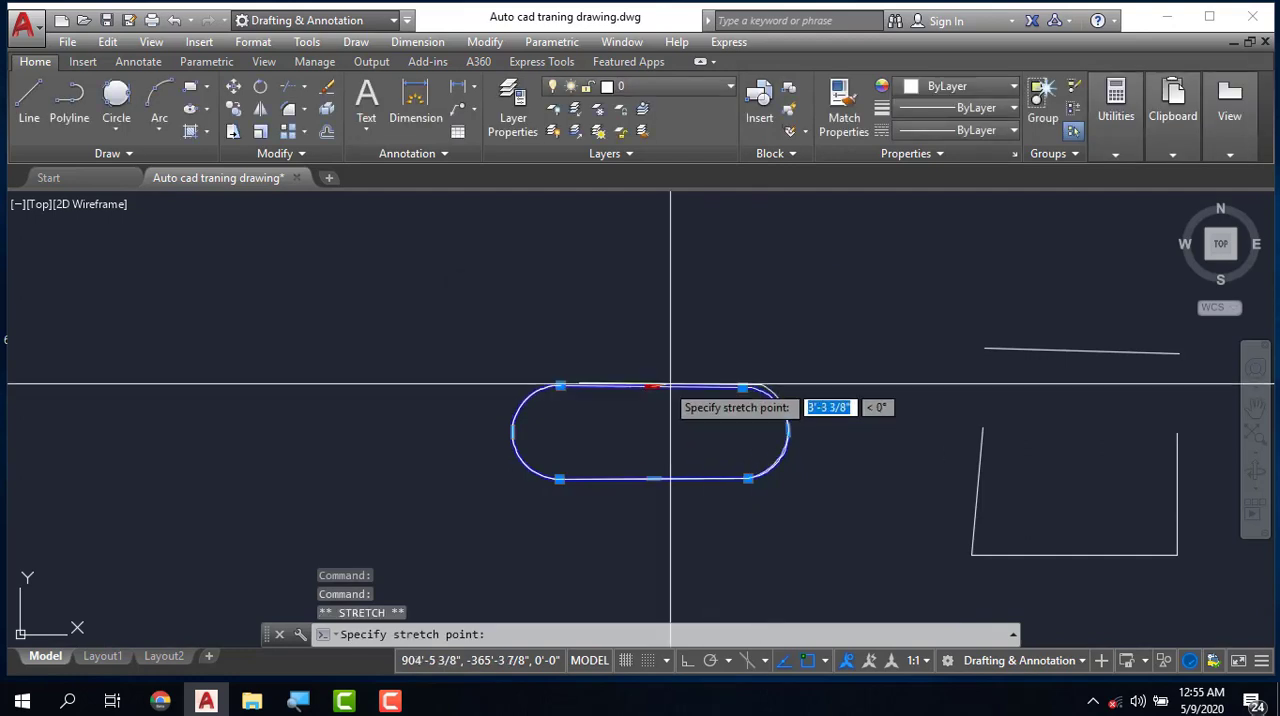
left_click(650, 313)
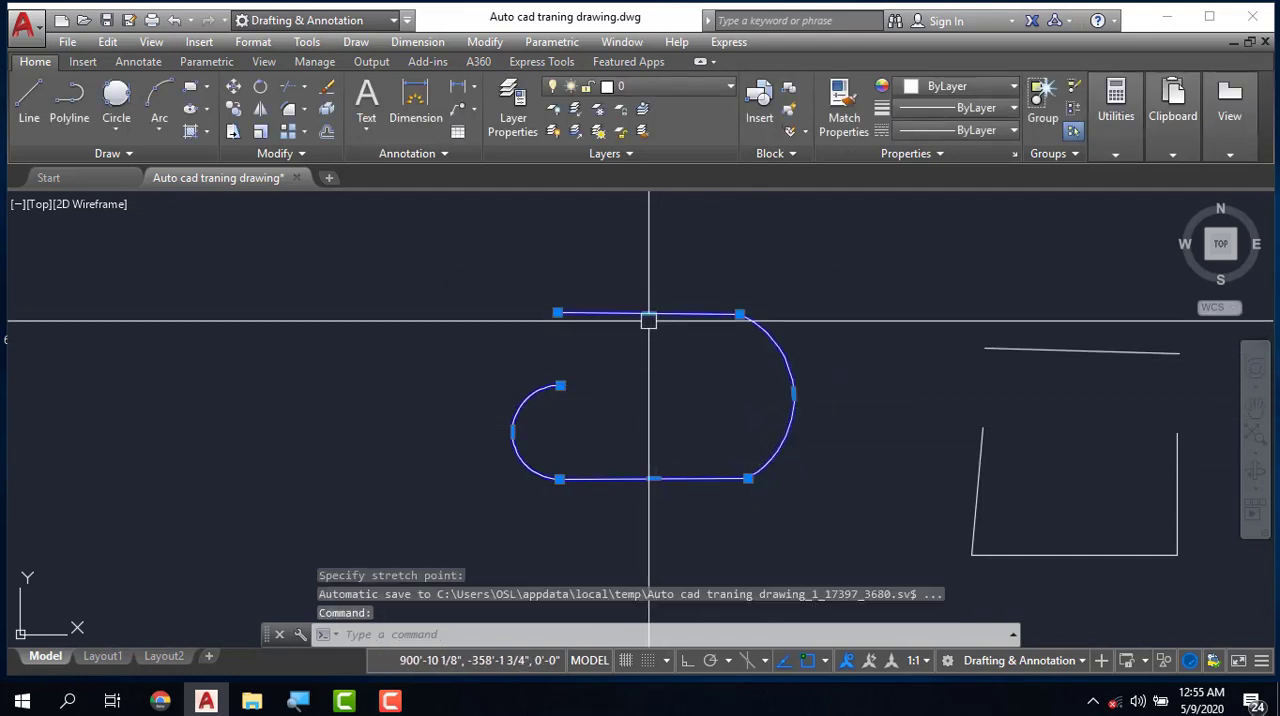
- Stretch the same top segment down about 13', placing it just above the slot's lower straight segment
mouse_move(650, 314)
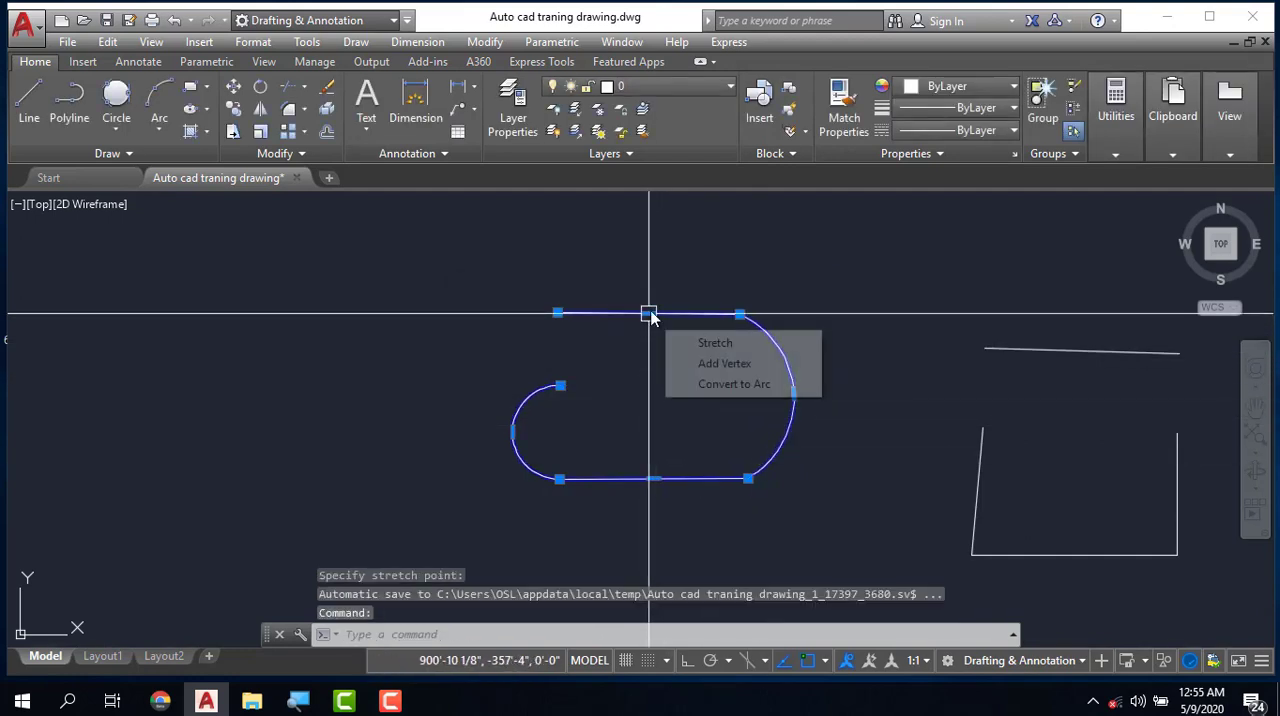
left_click(705, 342)
left_click(640, 432)
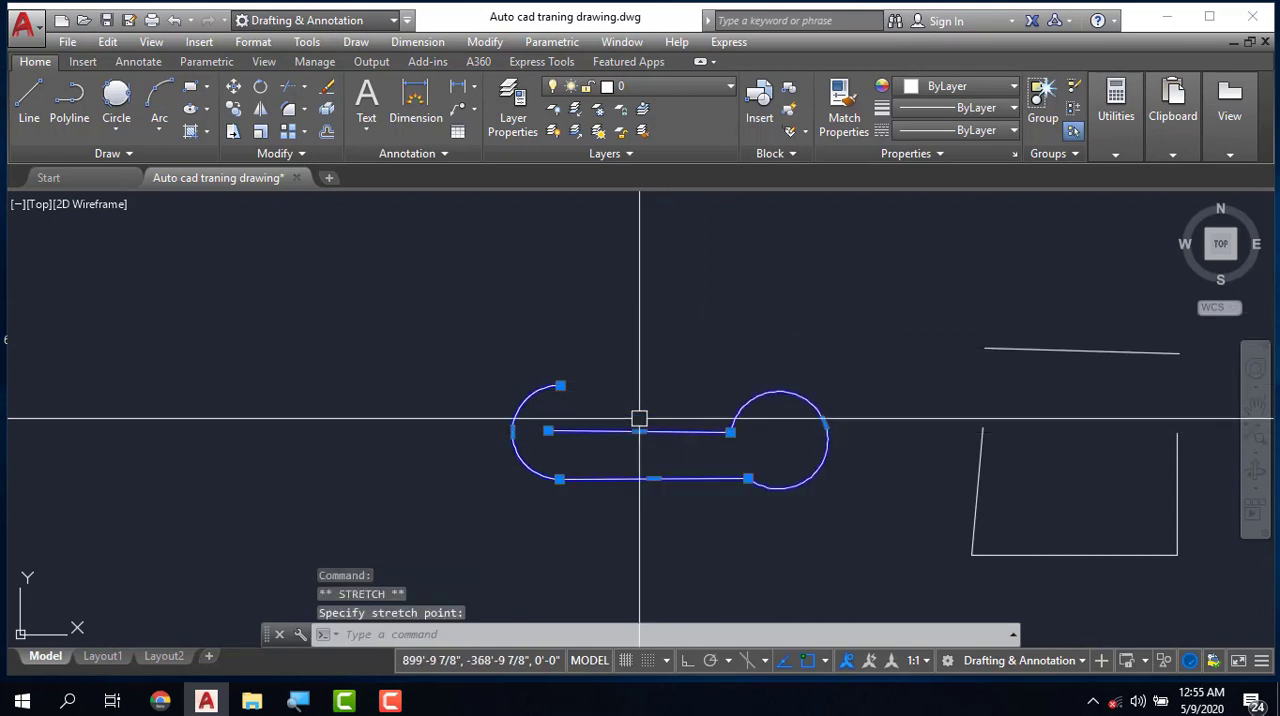
- Add a vertex from the midpoint of the polyline's upper straight segment, placing it about 18' above to form a peak
right_click(639, 431)
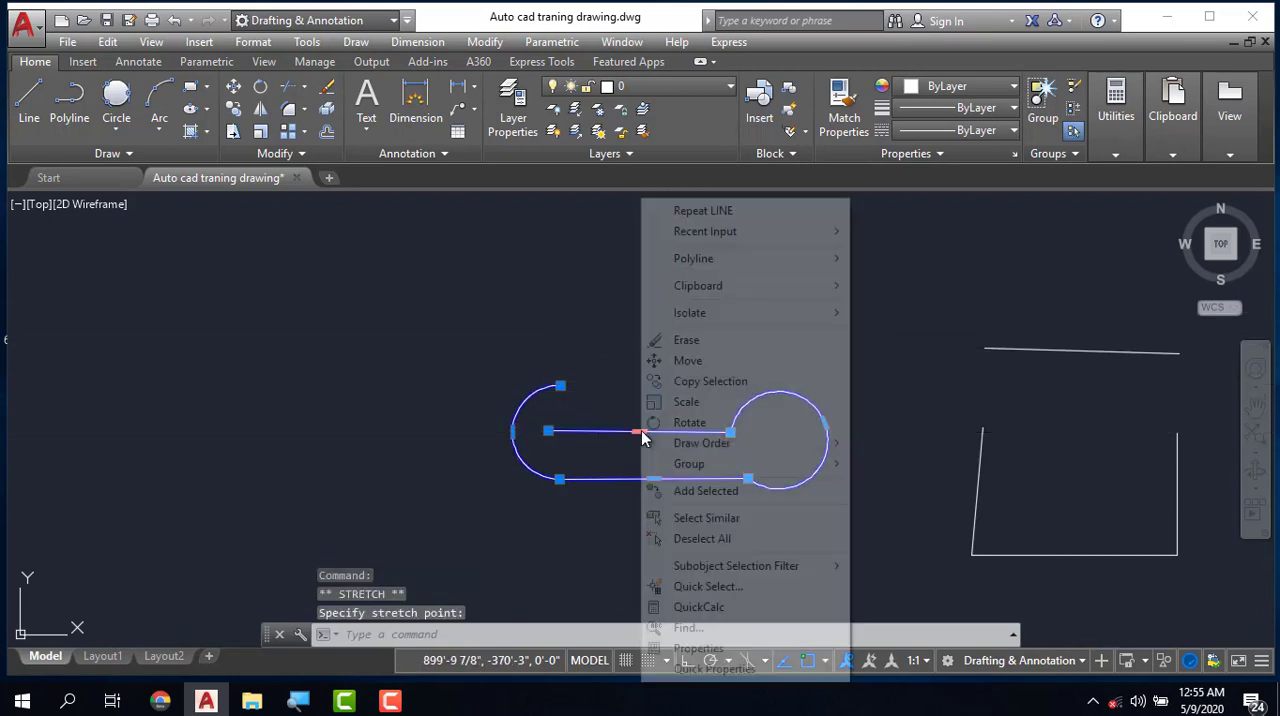
left_click(622, 391)
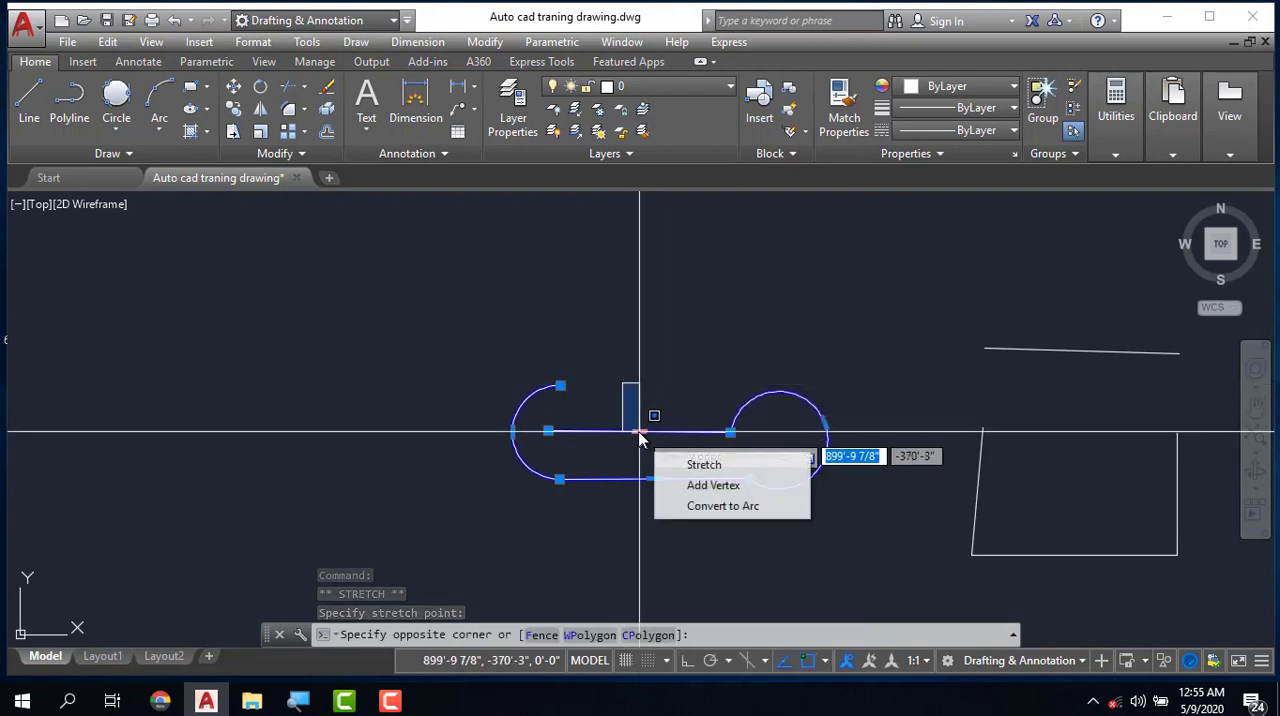
key("Escape")
mouse_move(639, 432)
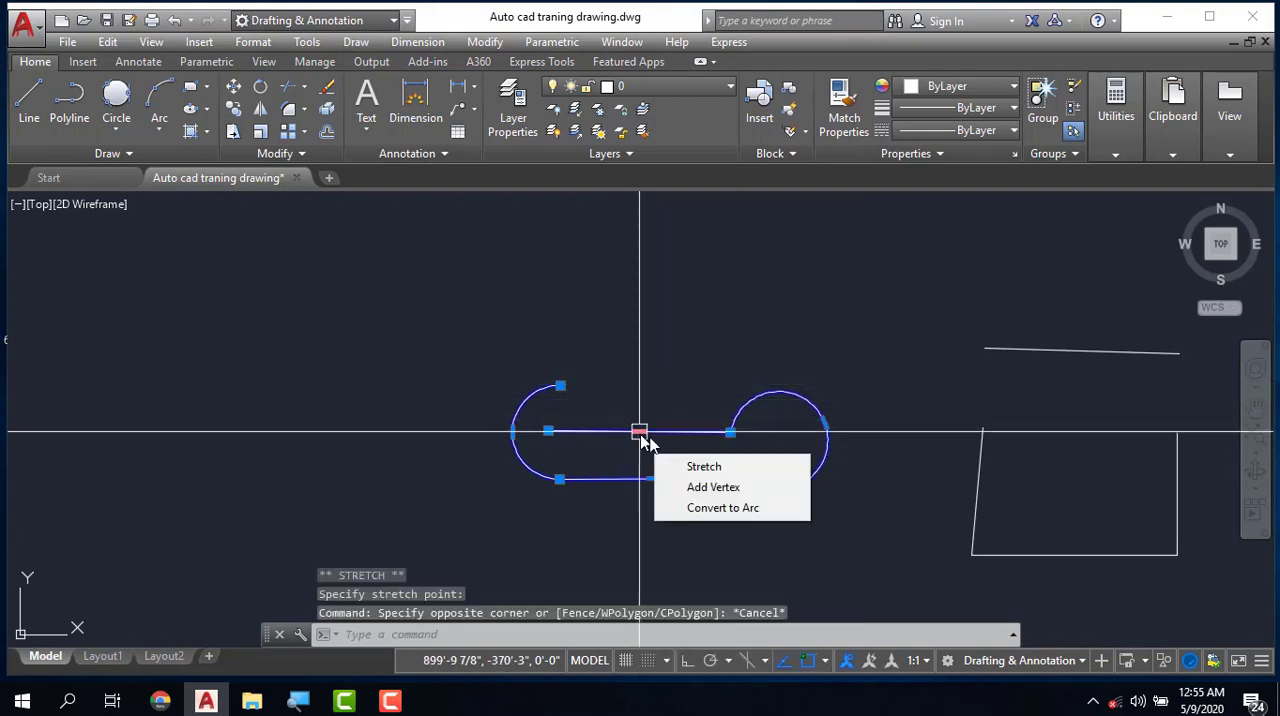
left_click(709, 488)
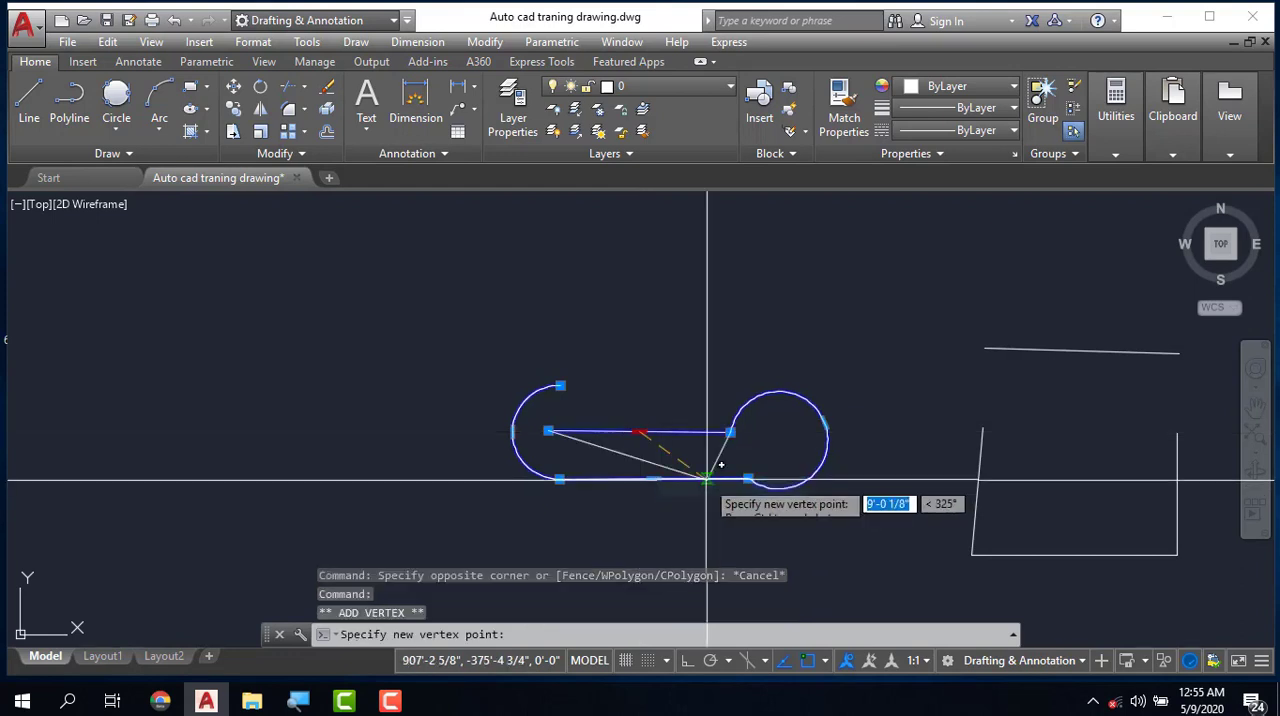
left_click(663, 270)
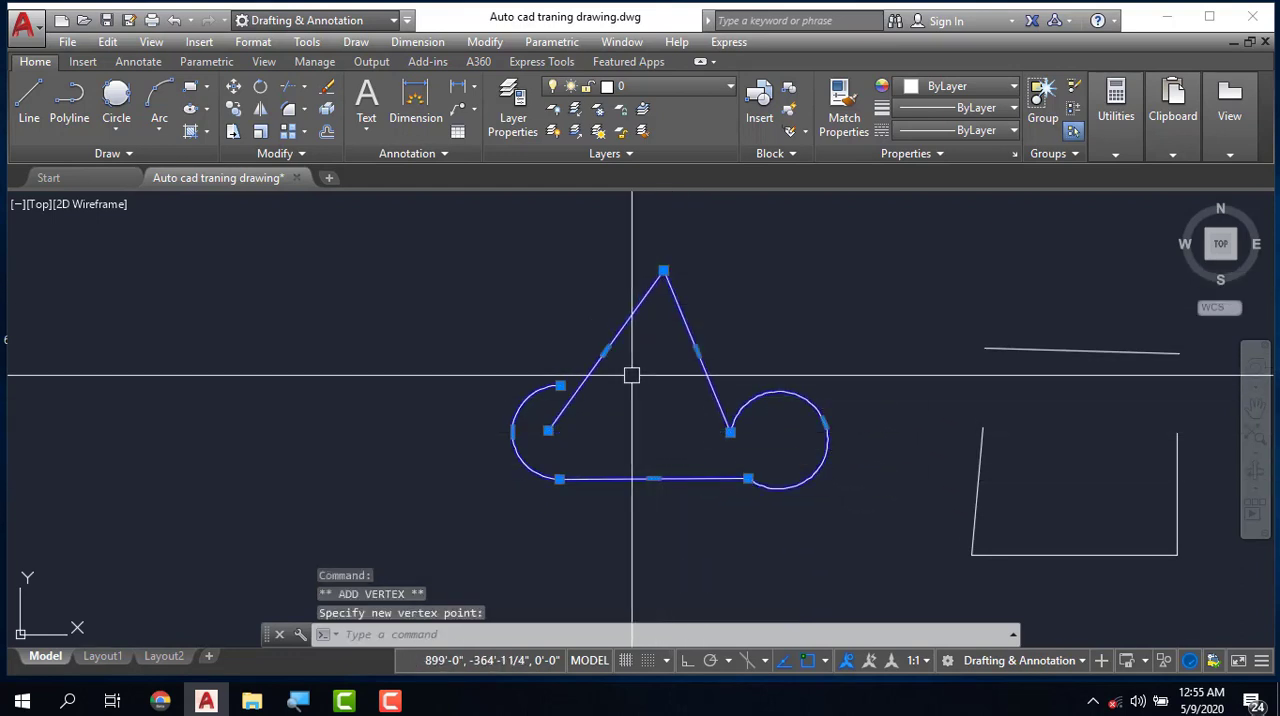
key("Escape")
- Convert the polyline's lower straight segment to an arc bulging downward and deselect the polyline
left_click(650, 477)
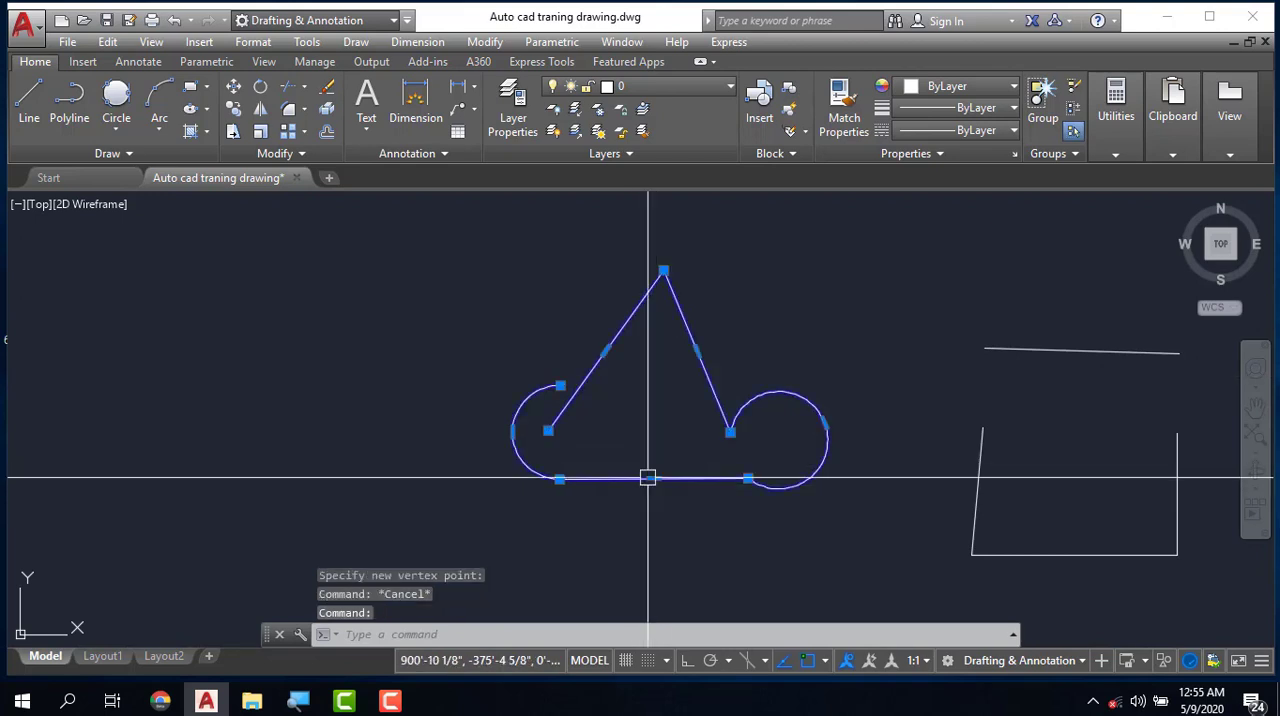
mouse_move(653, 480)
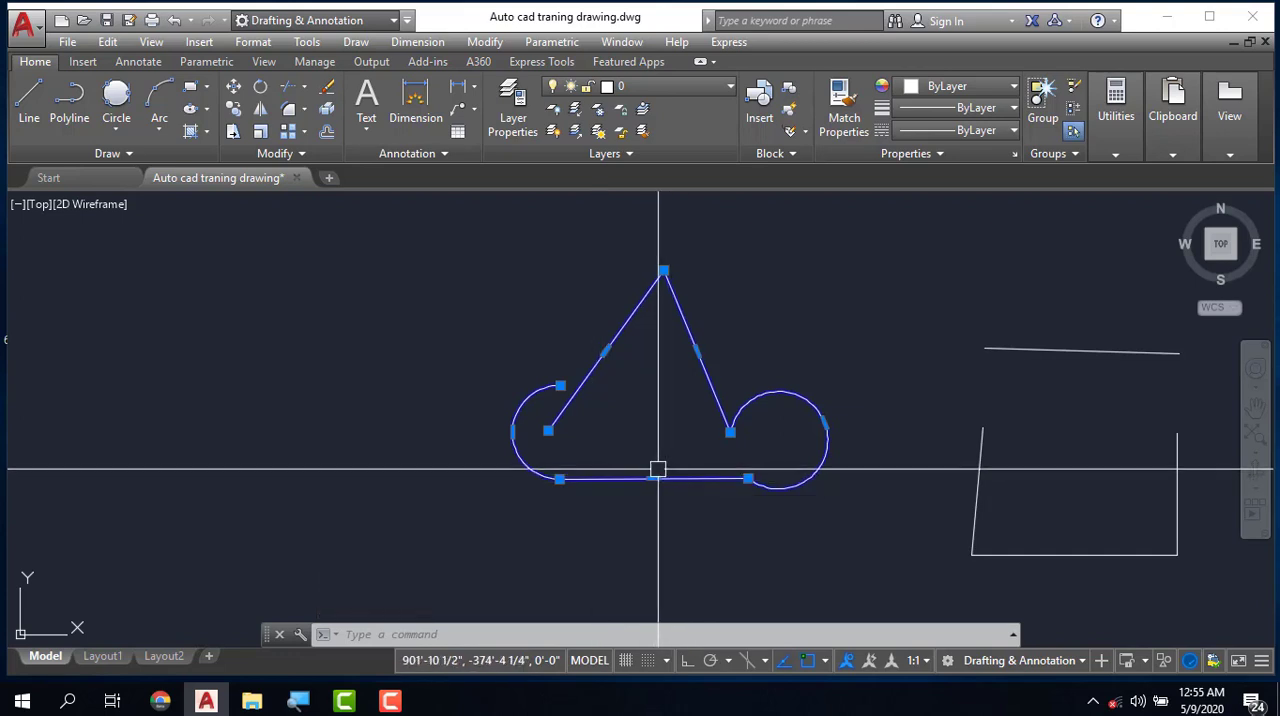
left_click(735, 555)
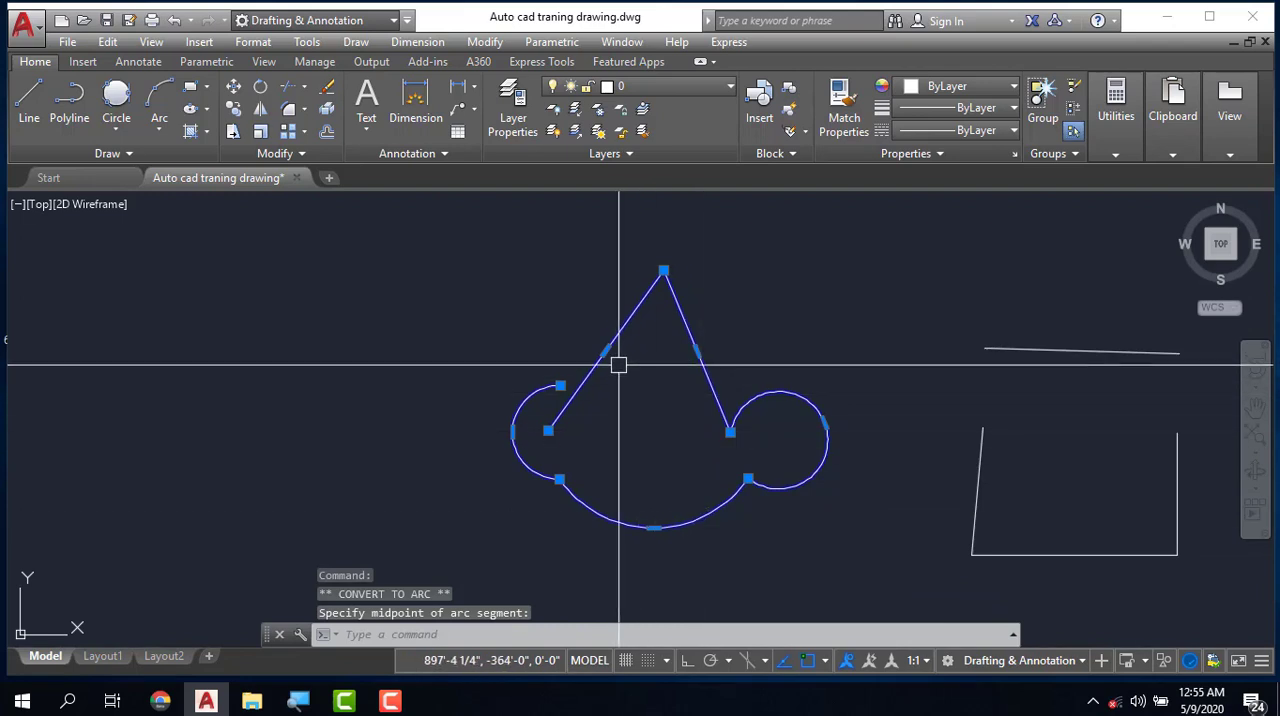
scroll(617, 363, "down", 2)
scroll(709, 429, "up", 2)
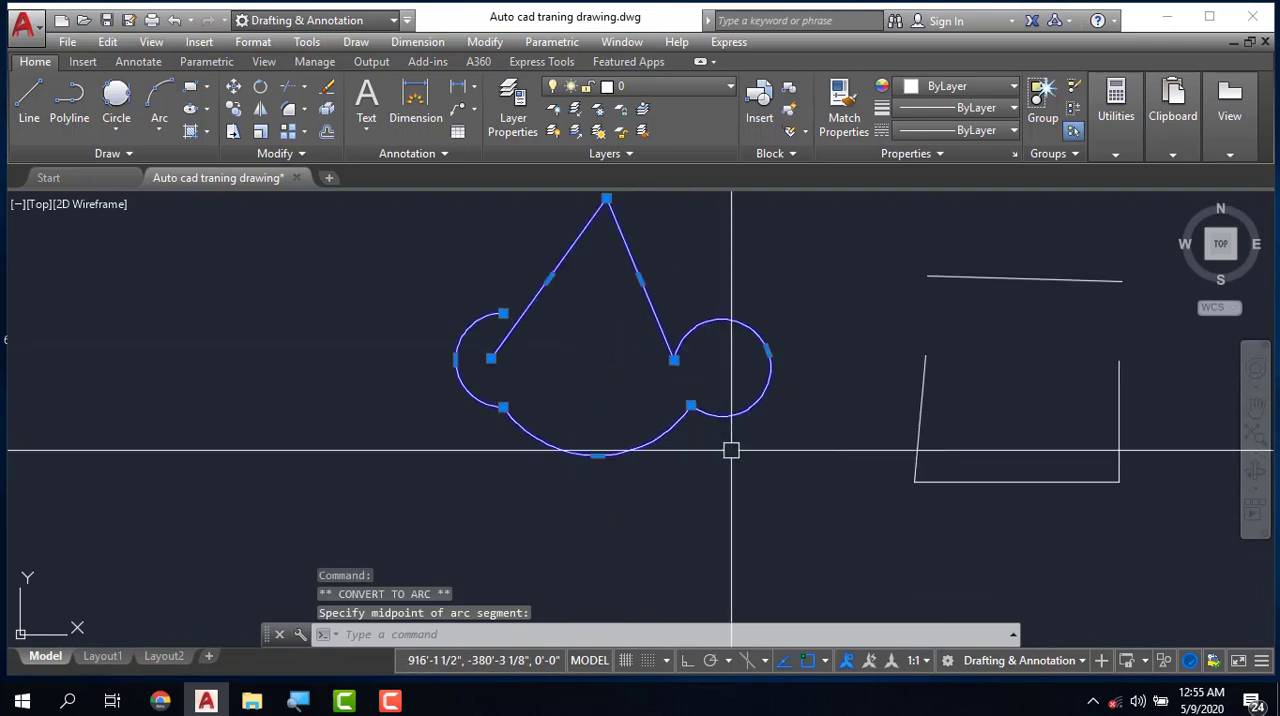
key("Escape")
key("Escape")
key("Escape")
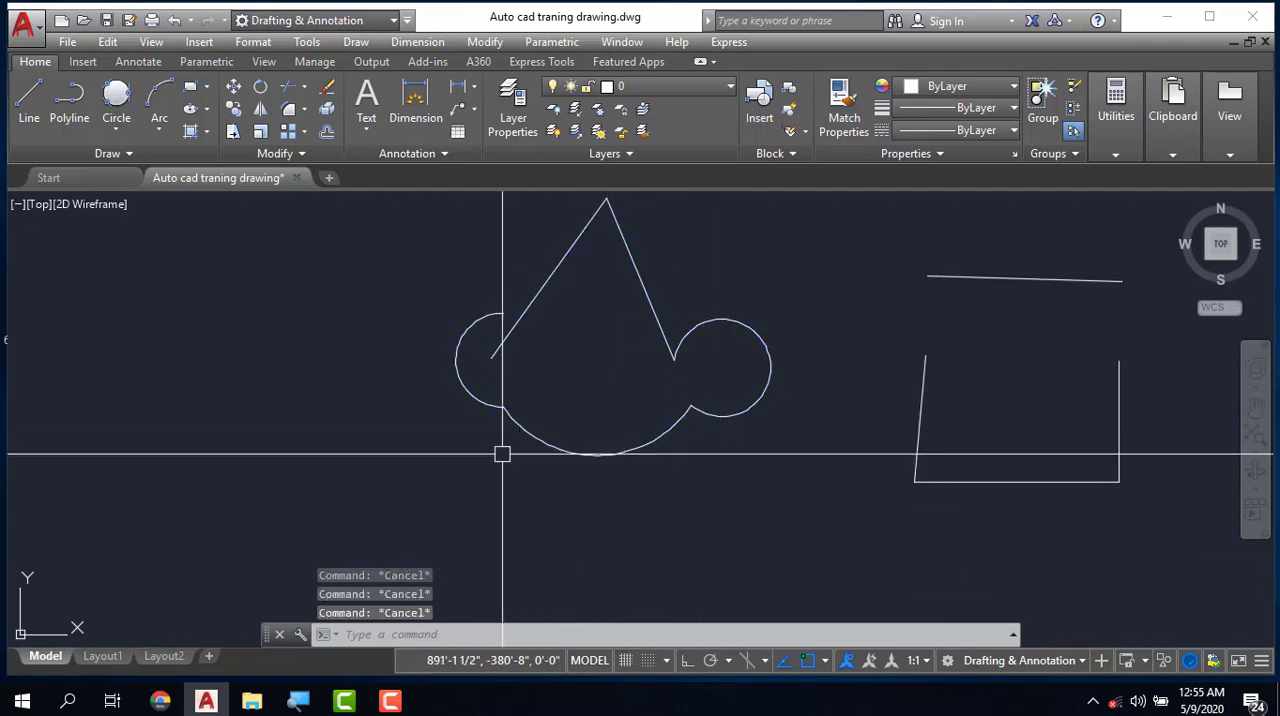
- Erase the edited polyline and the four separate lines beside it
scroll(477, 433, "down", 4)
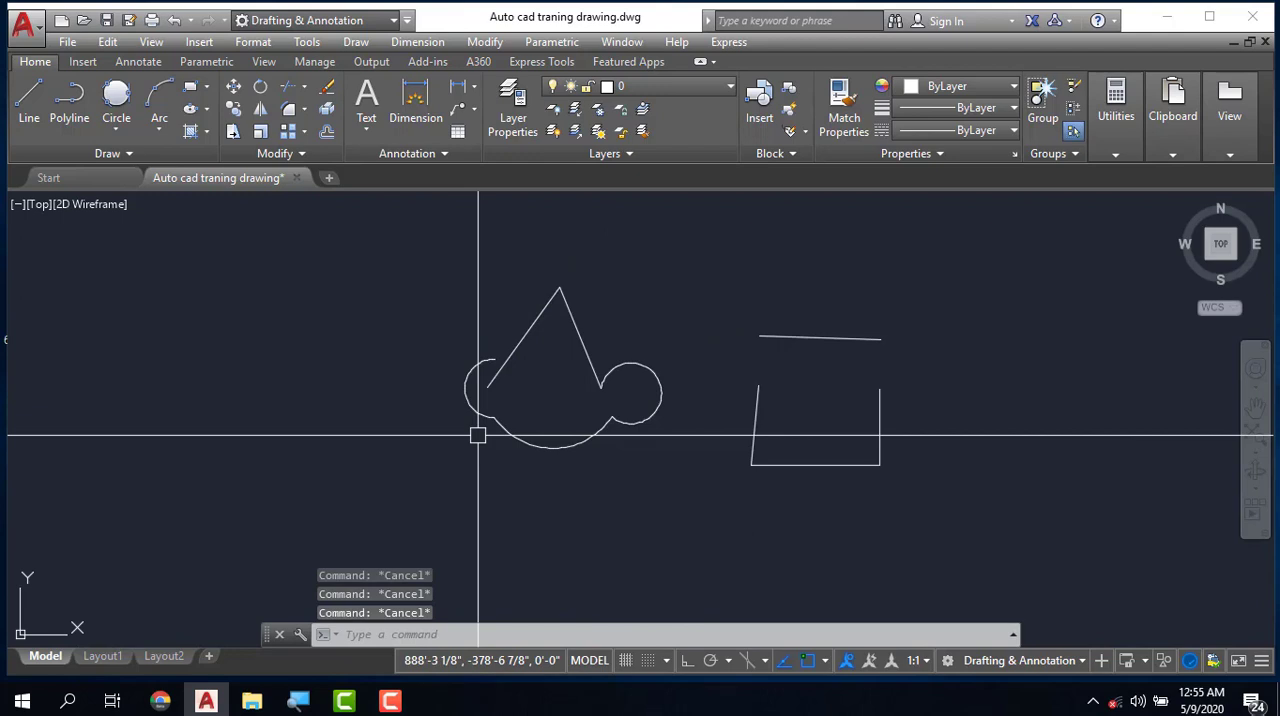
left_click(423, 257)
left_click(795, 488)
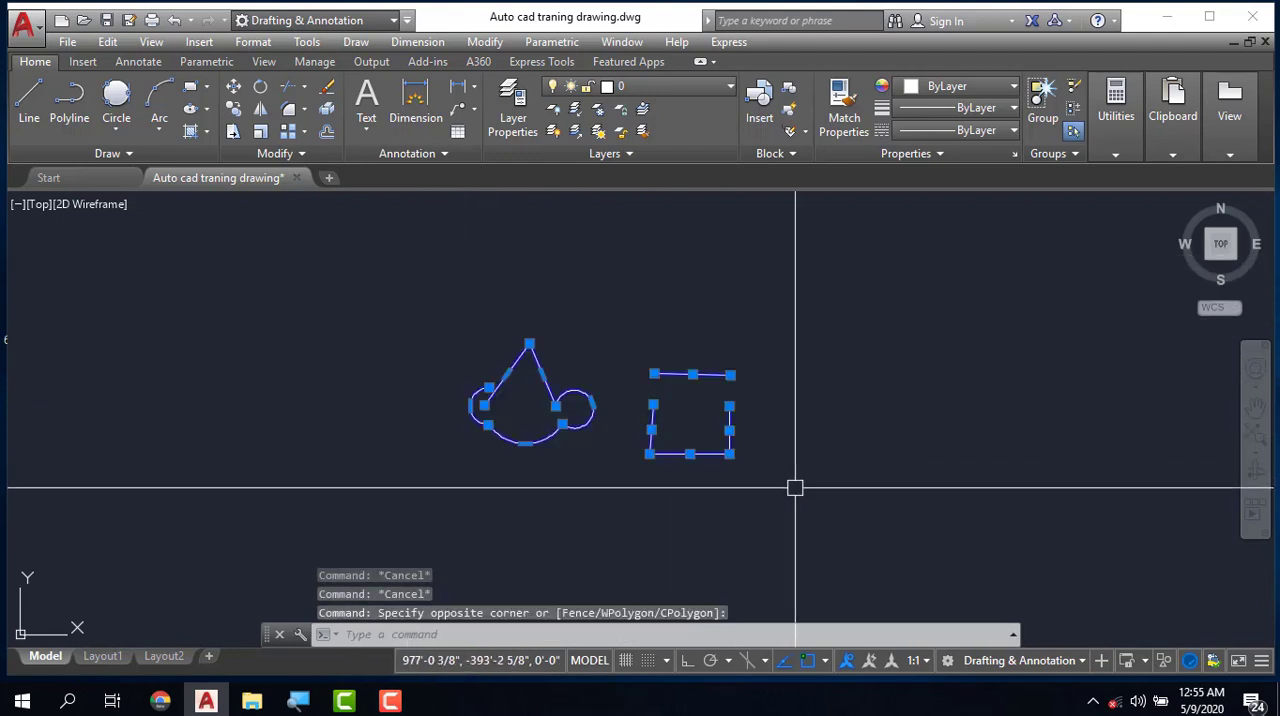
key("Delete")
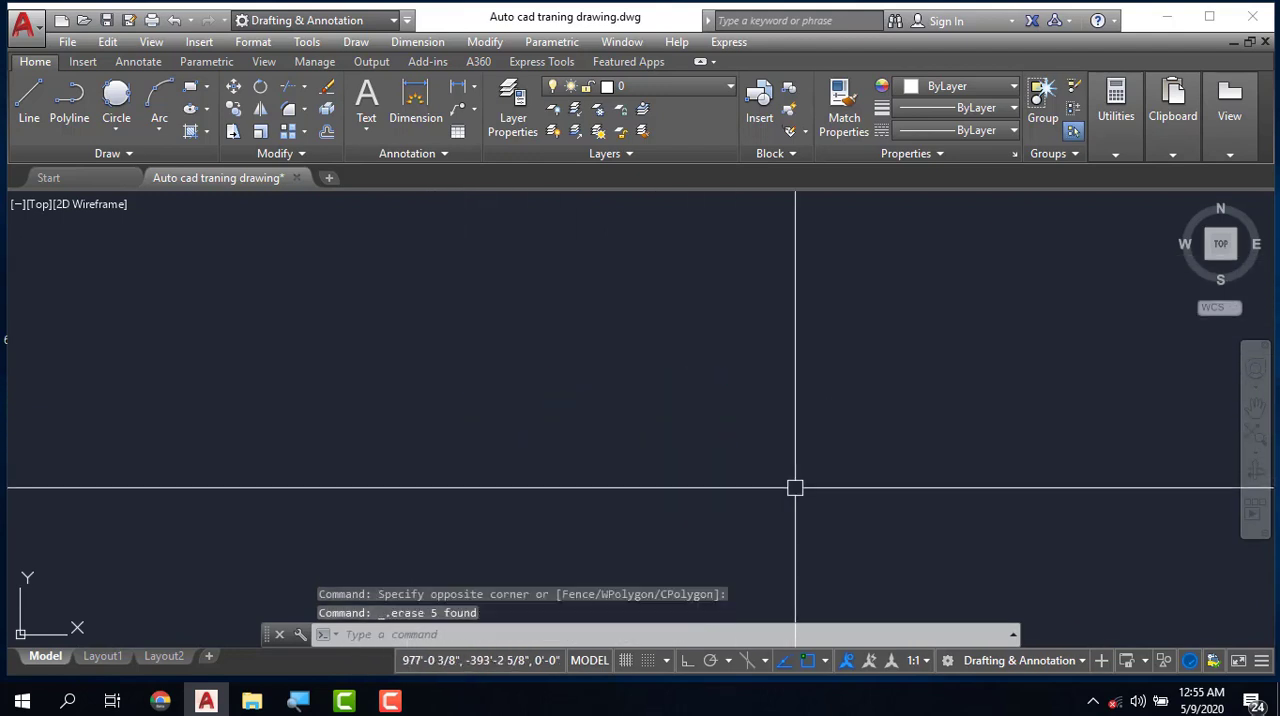
- Draw a circle by center and radius near the middle of the empty area, with a 10' radius
left_click(118, 136)
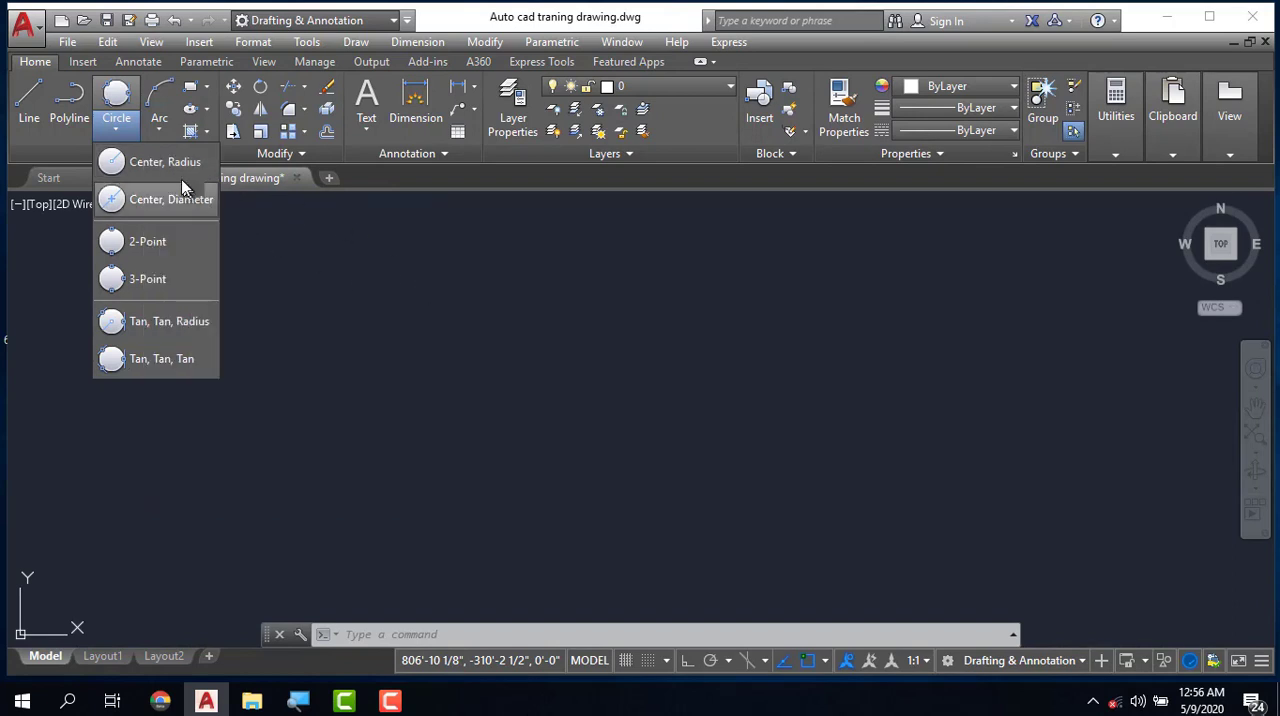
left_click(166, 166)
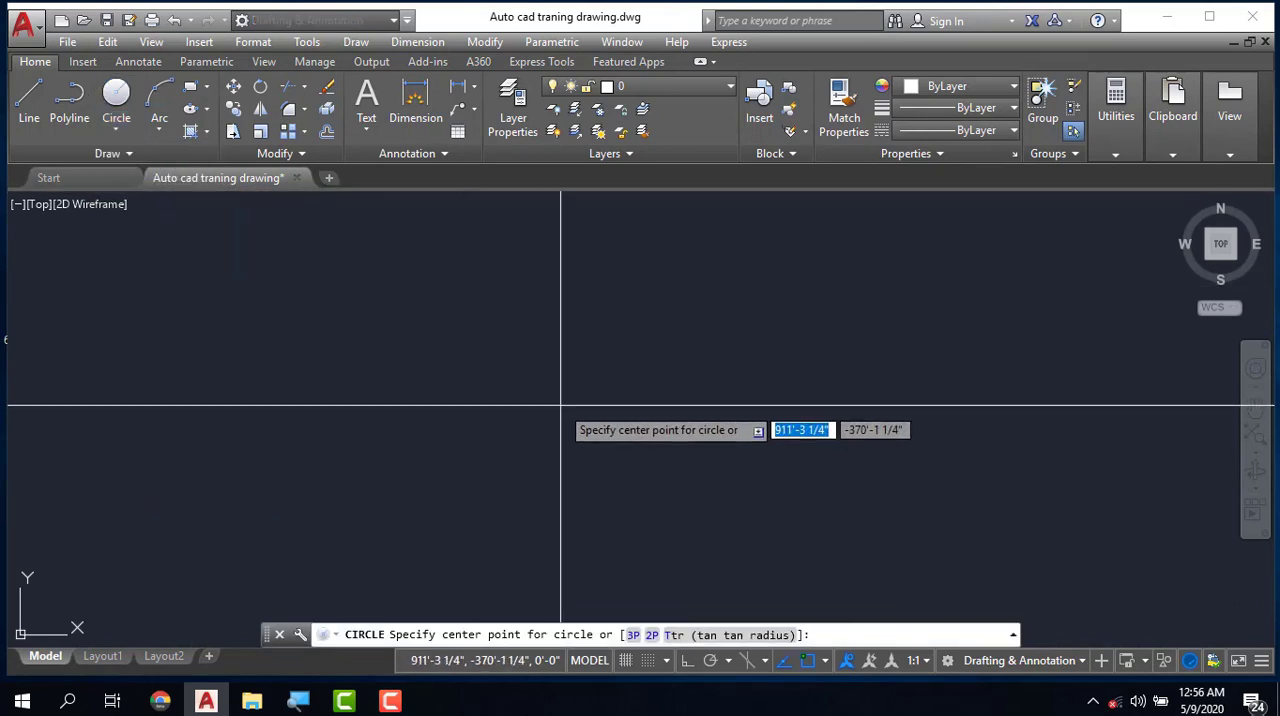
left_click(561, 407)
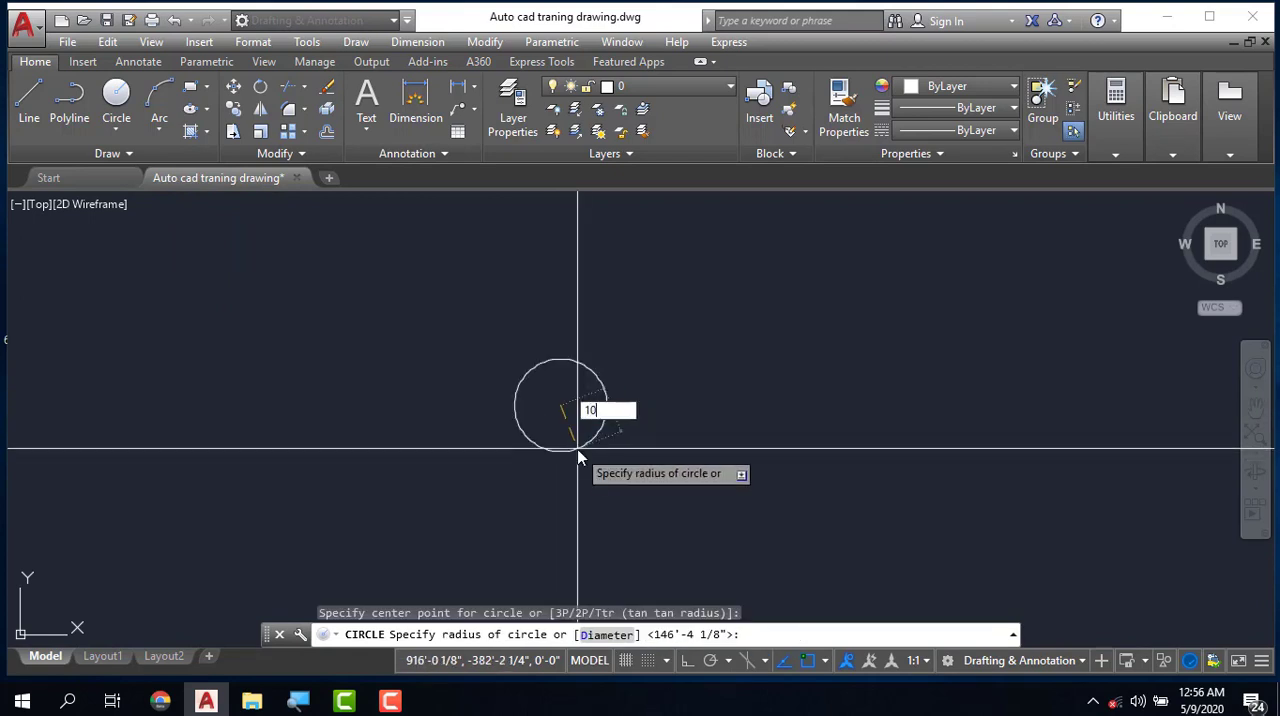
type("10'")
key("Return")
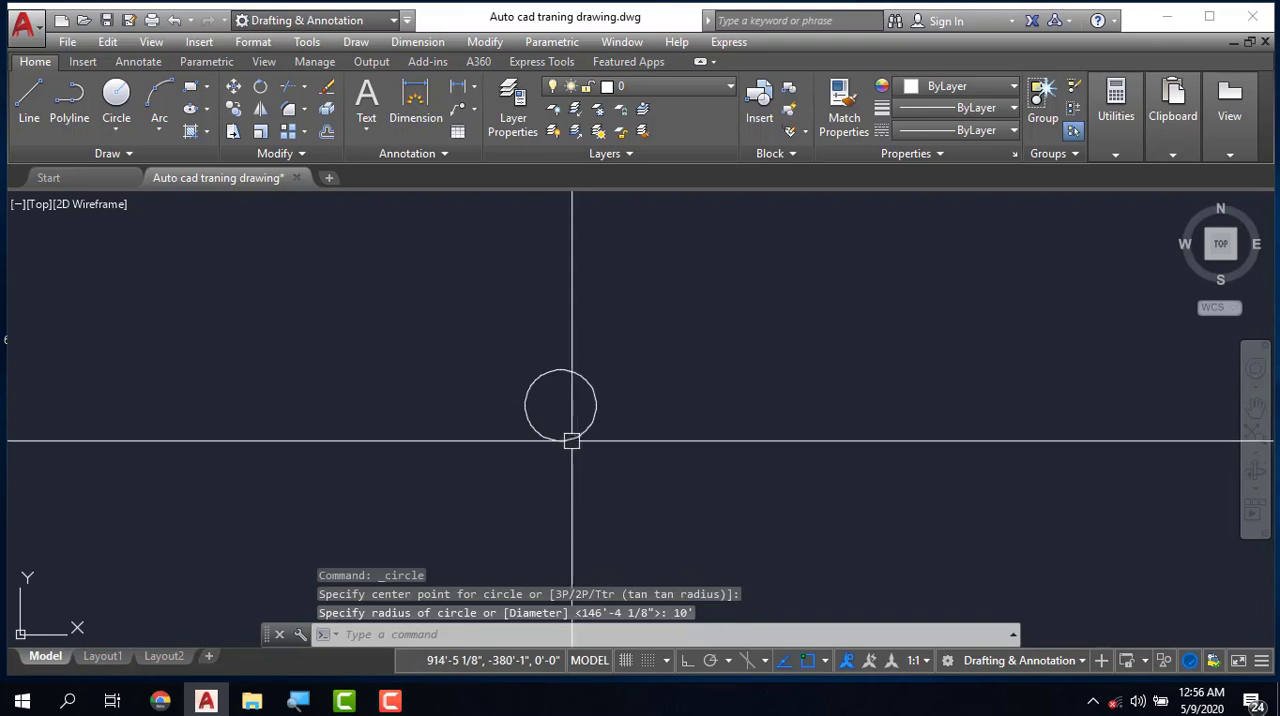
- Draw a second circle by center and diameter to the right of the first, with a 10' diameter
left_click(117, 129)
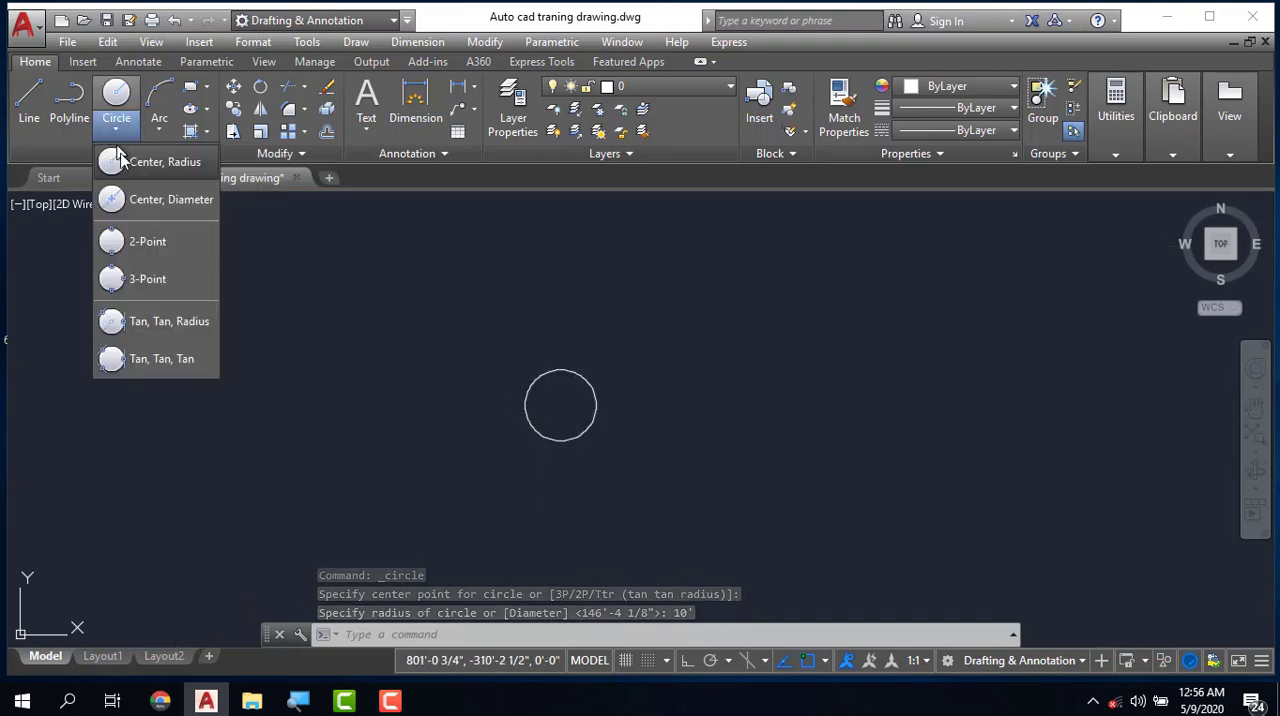
left_click(181, 205)
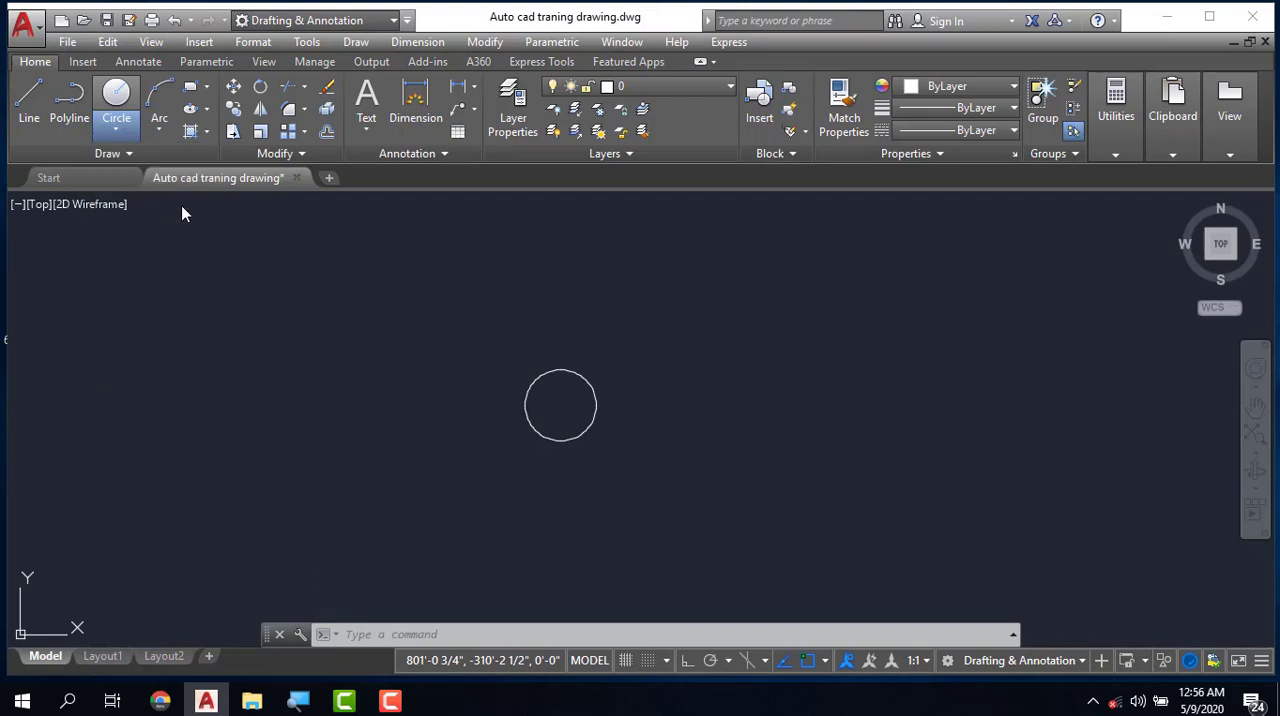
left_click(748, 387)
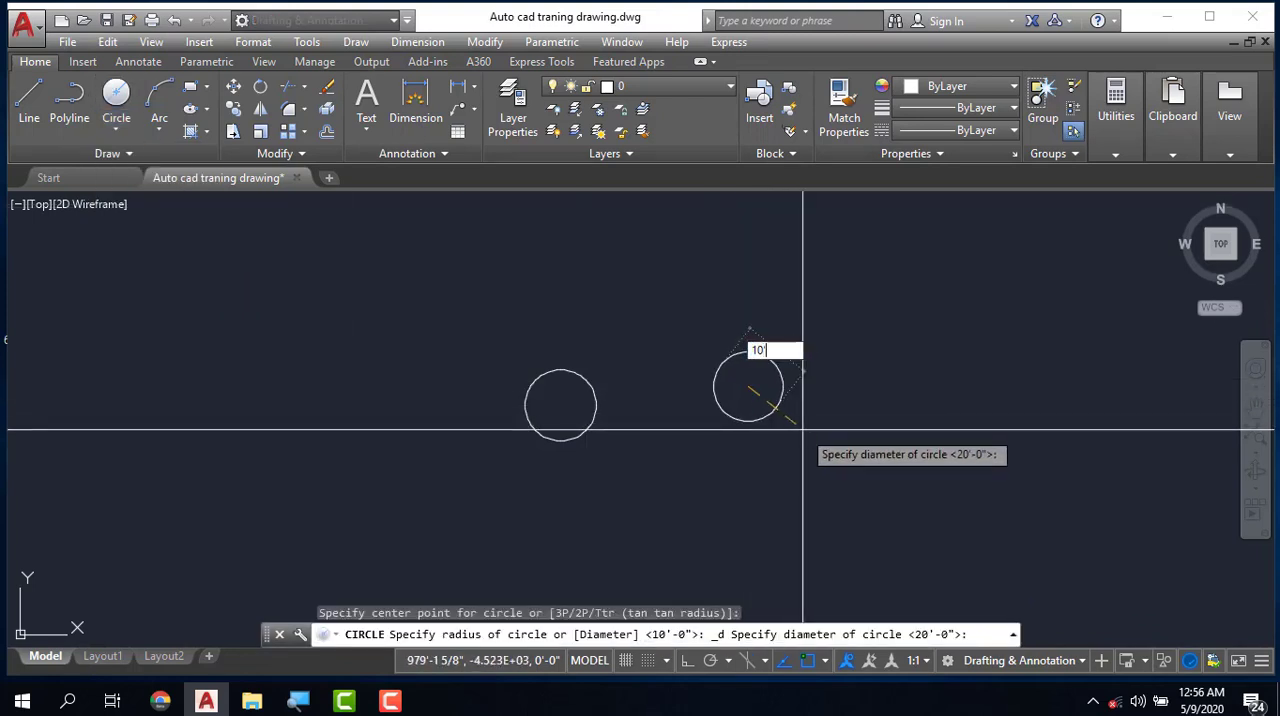
type("10'")
key("Return")
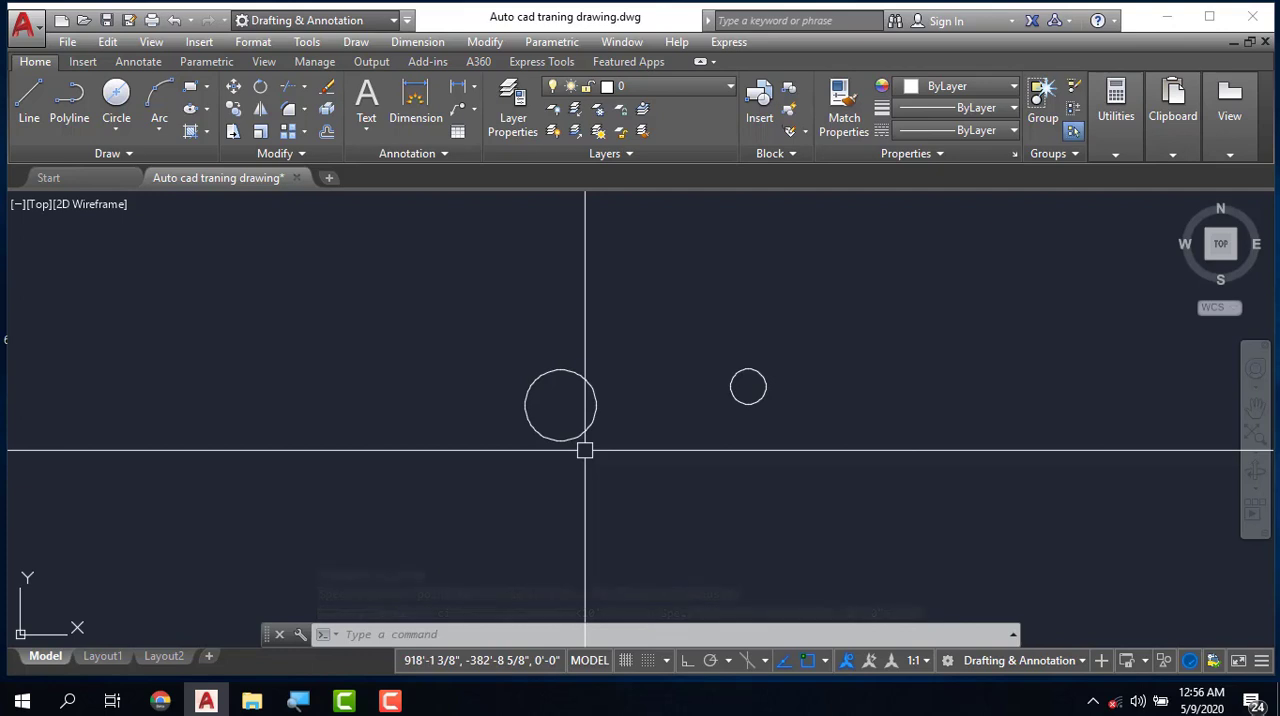
- Draw a third circle with a 15' radius to the lower right of the 10' diameter circle
type("c")
key("Return")
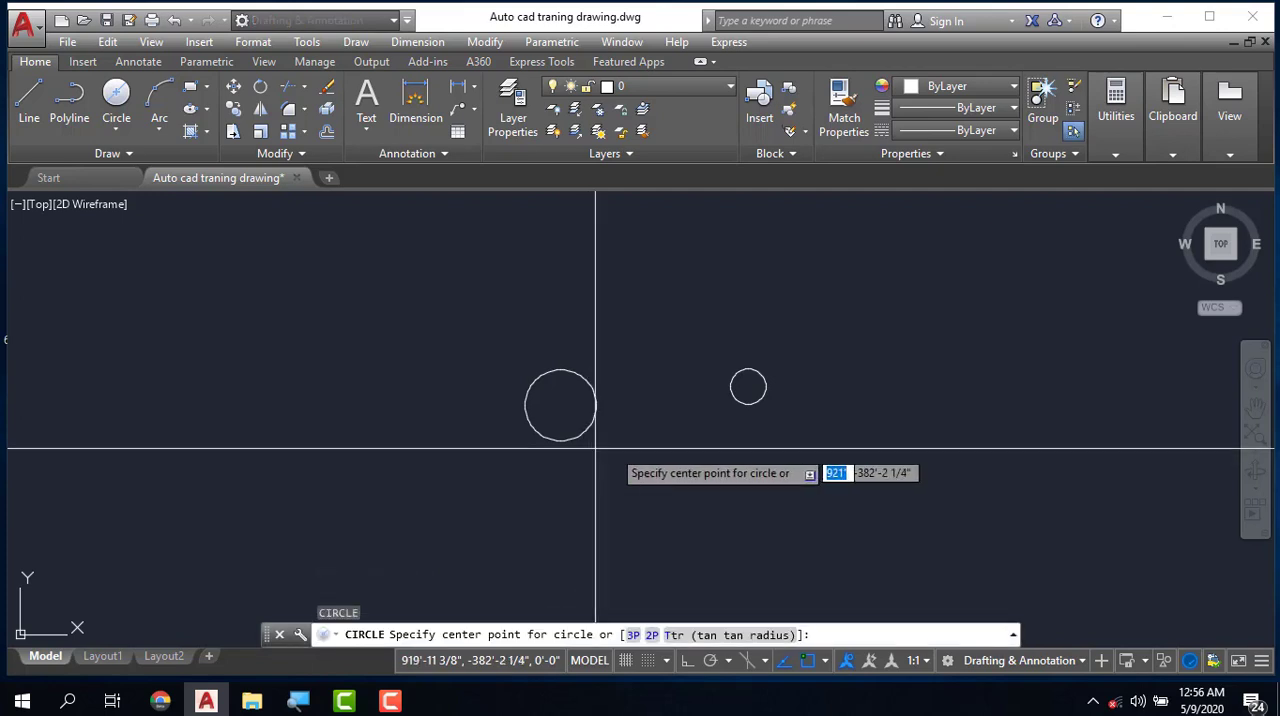
left_click(880, 446)
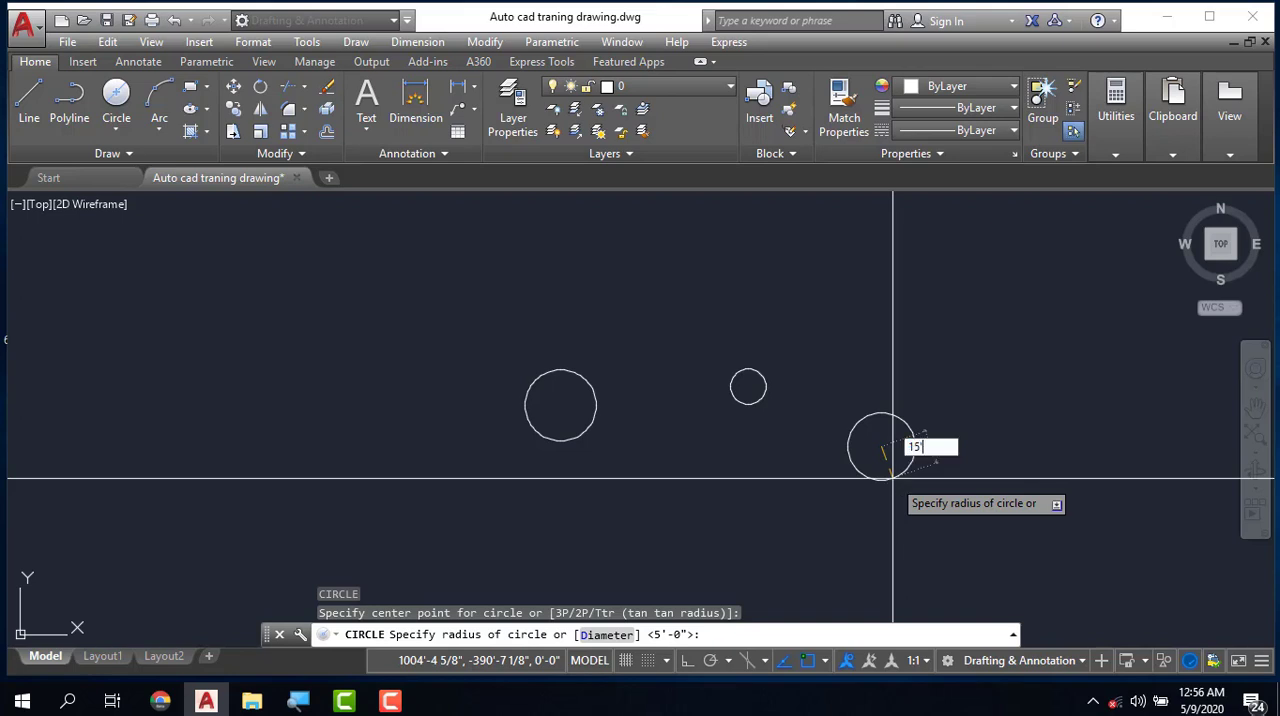
key("Return")
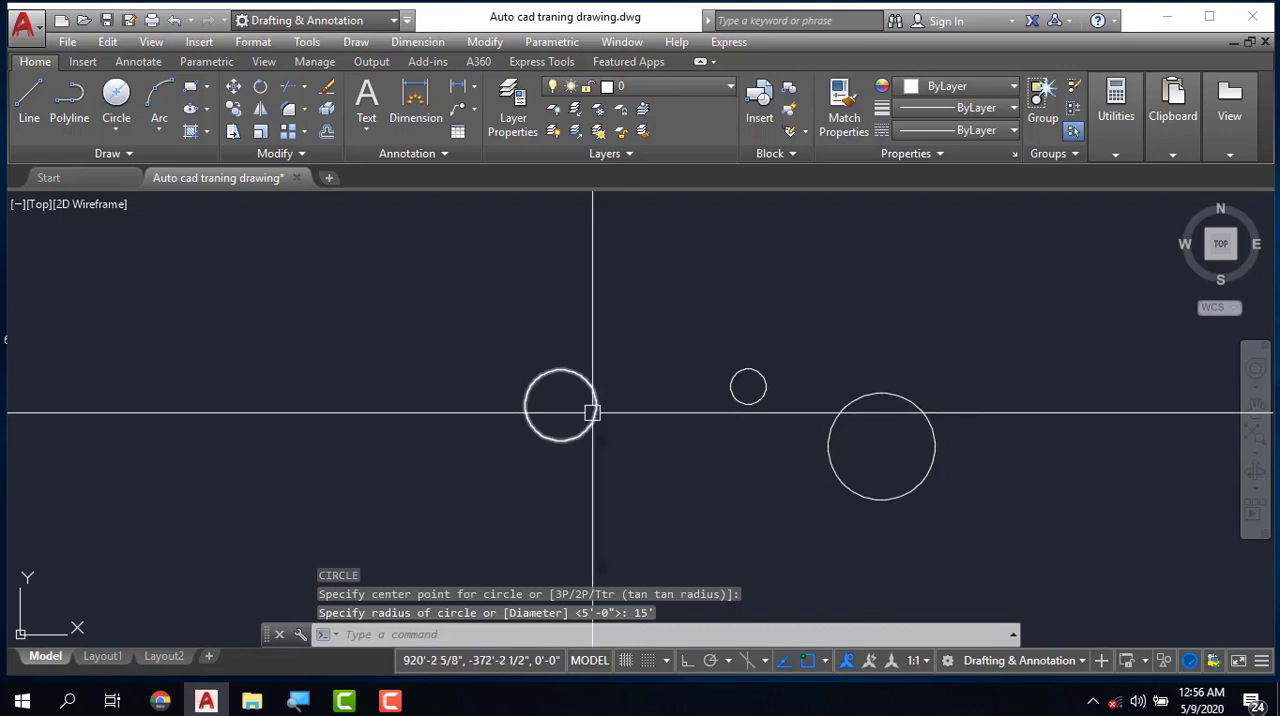
- Draw a fourth circle to the left of the others, using the Diameter option with a value of 20'
type("c")
key("Return")
left_click(245, 375)
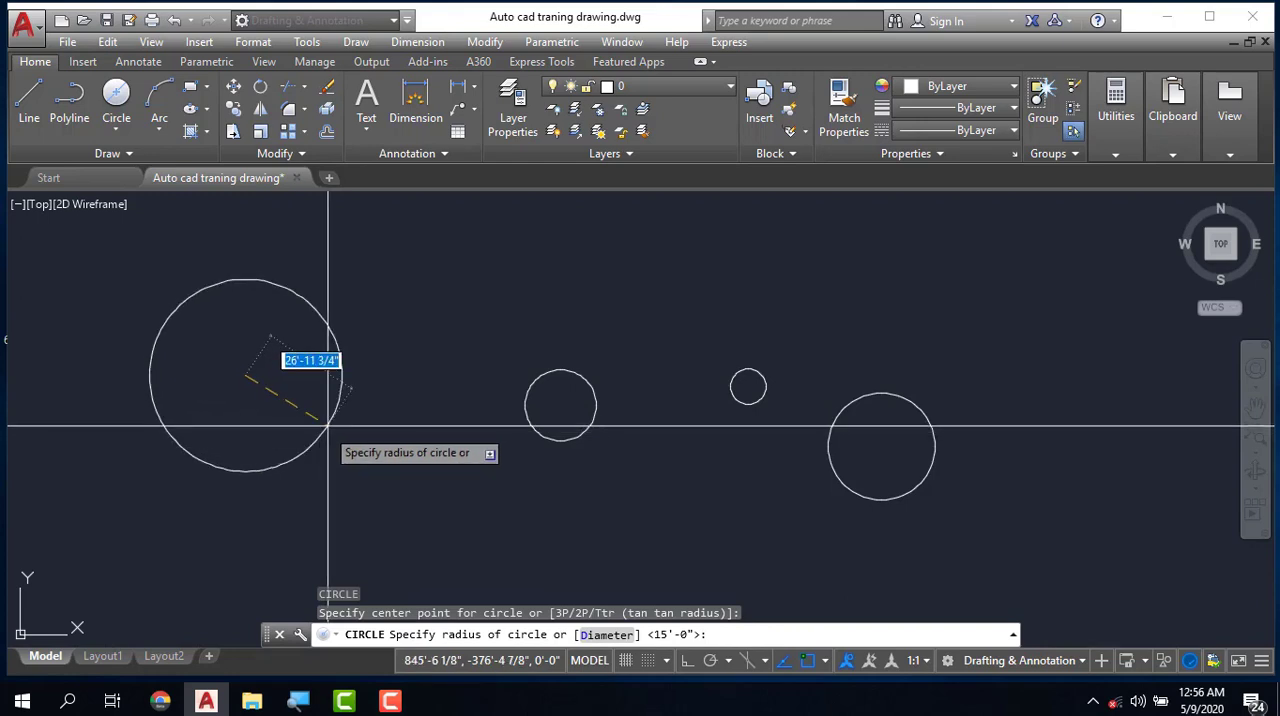
left_click(607, 636)
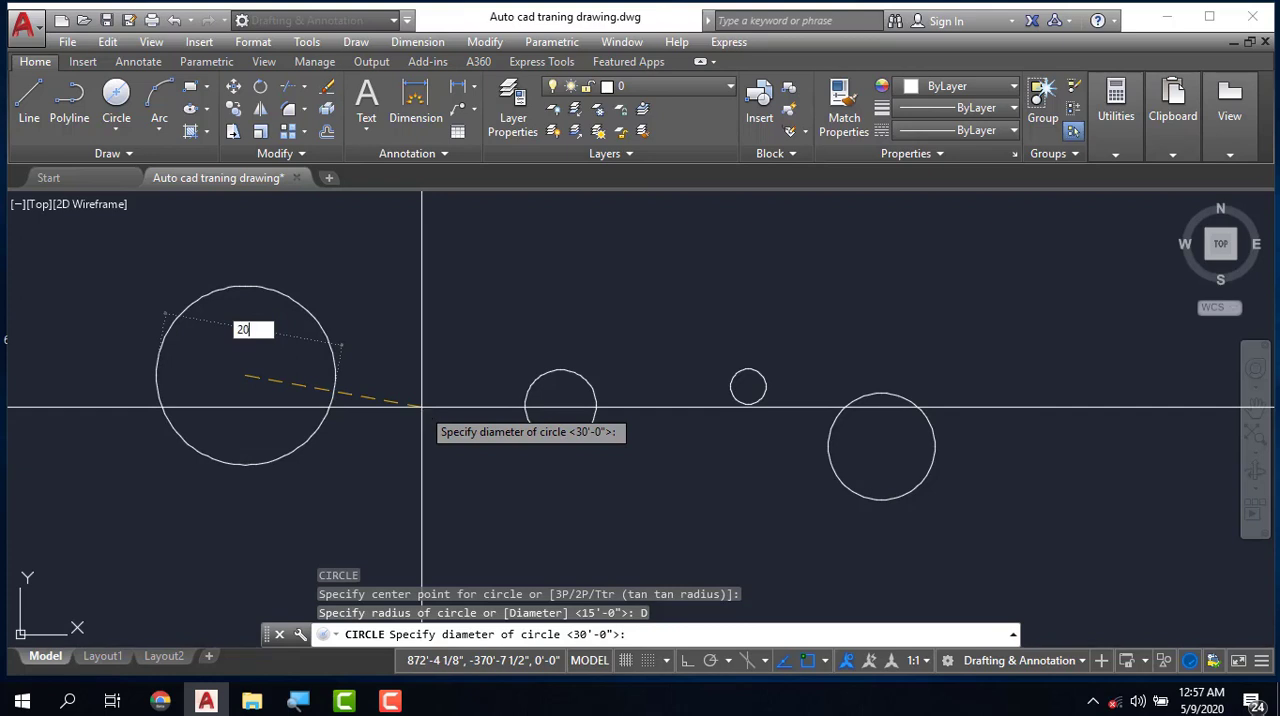
key("Return")
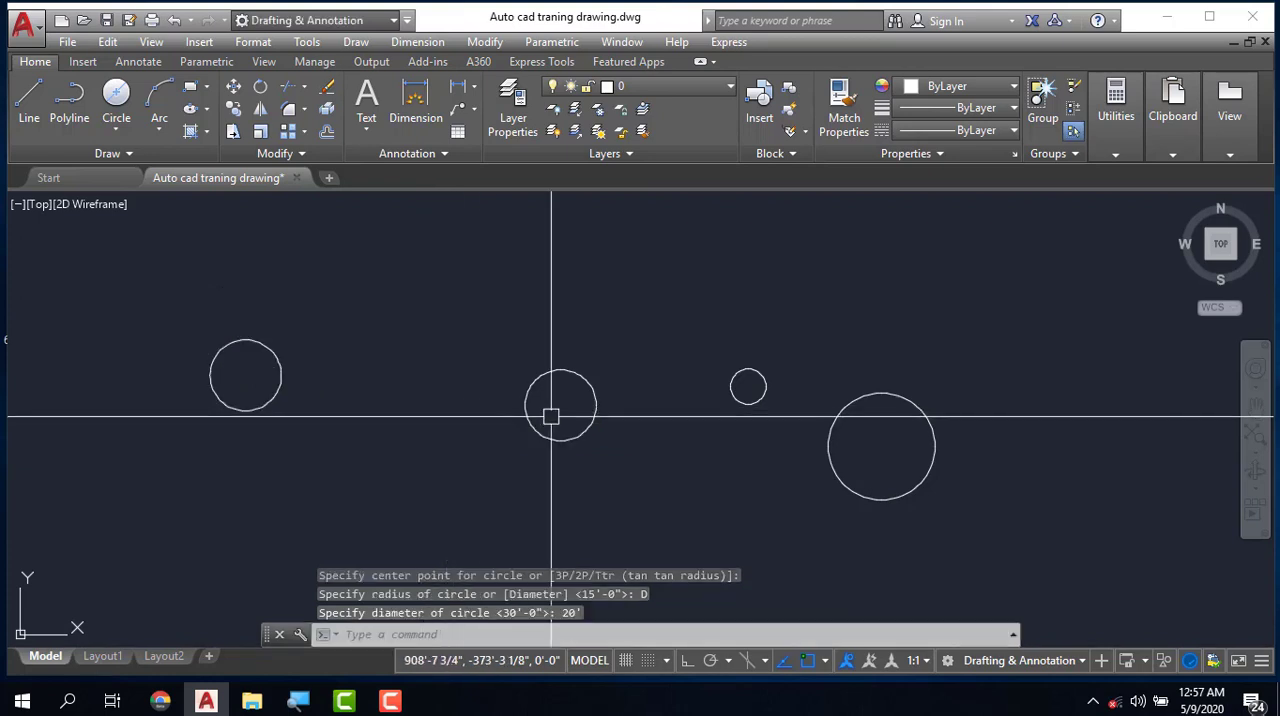
- Erase all four circles together with the stepped line shape above them
scroll(550, 418, "down", 2)
scroll(511, 434, "down", 4)
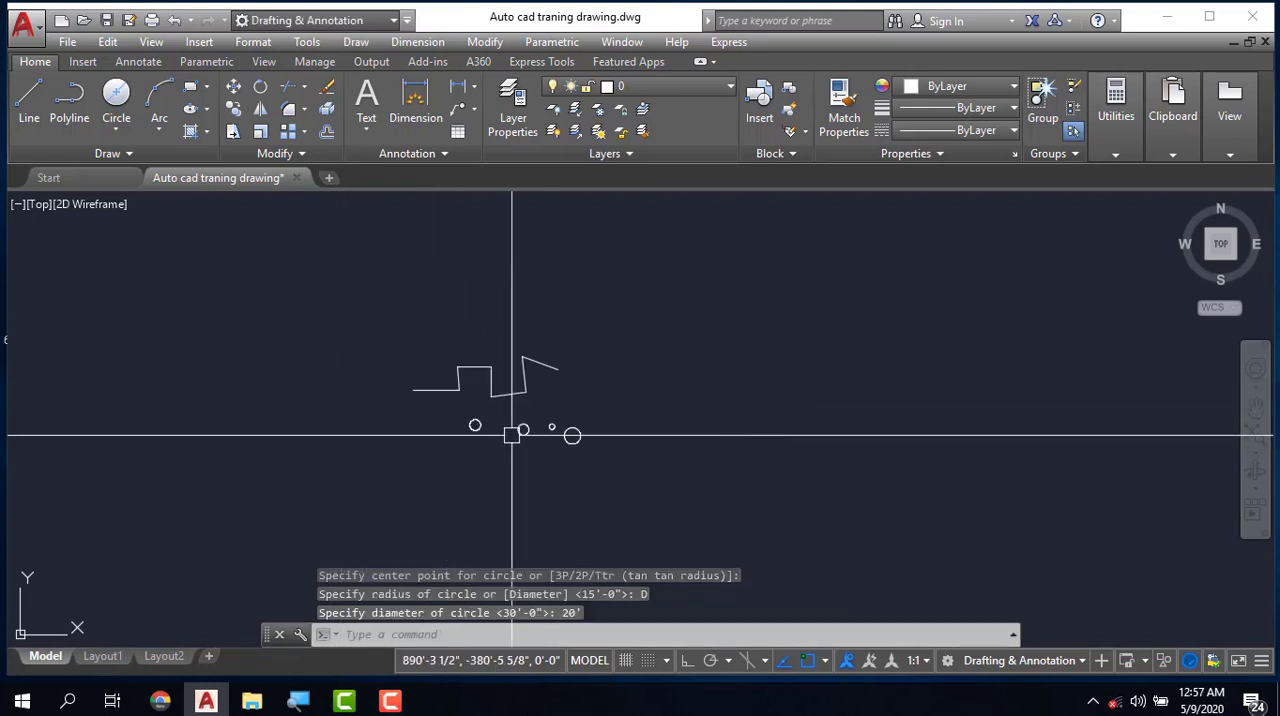
left_click(350, 313)
left_click(686, 482)
key("Delete")
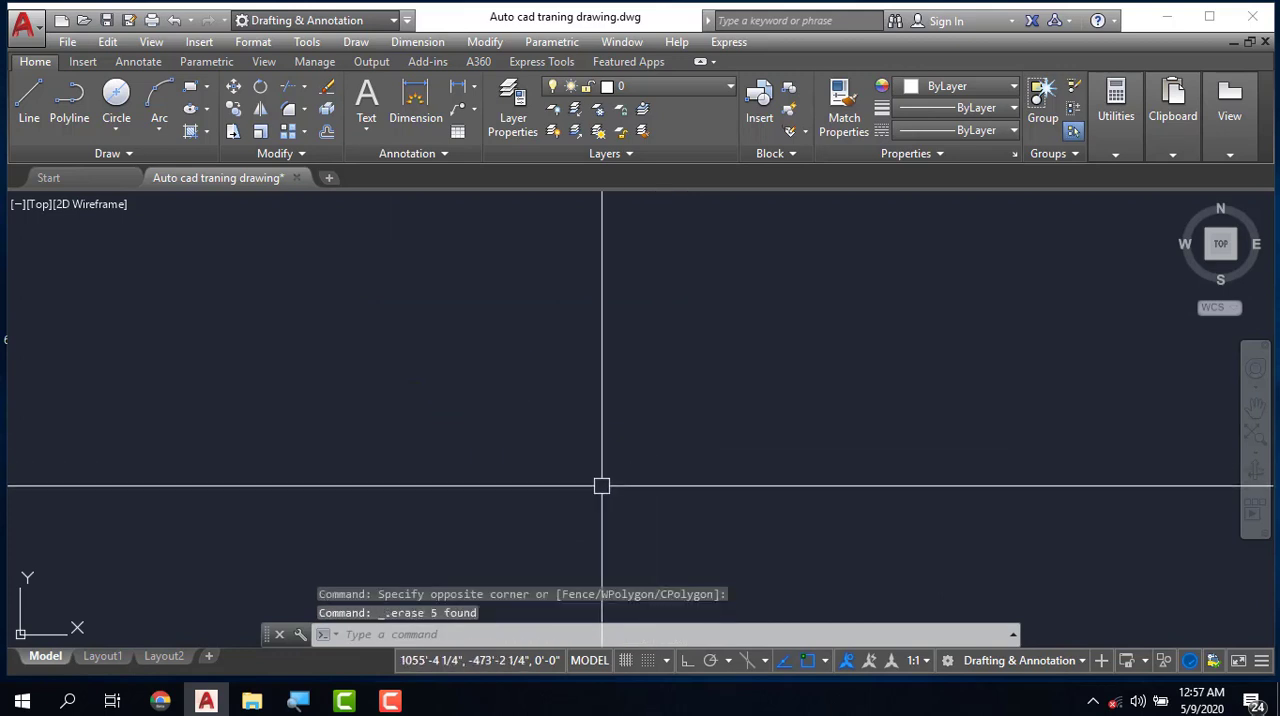
left_click(118, 127)
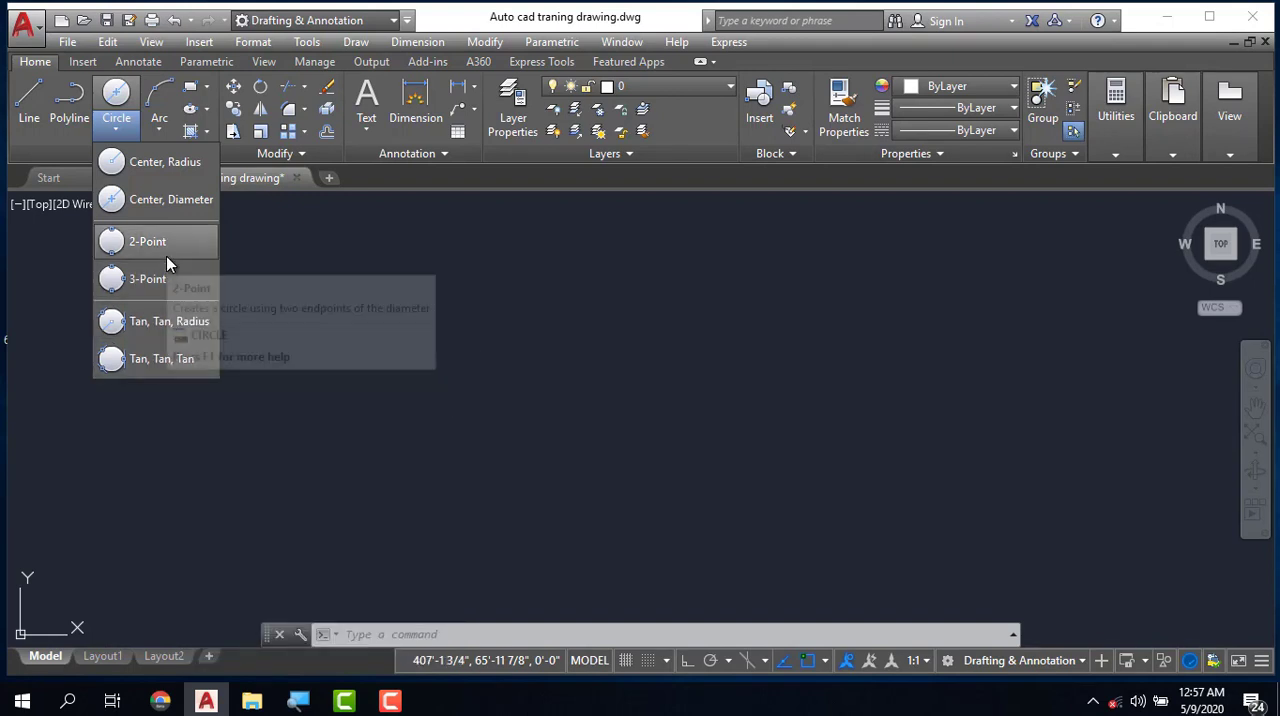
key("Escape")
key("Escape")
key("Escape")
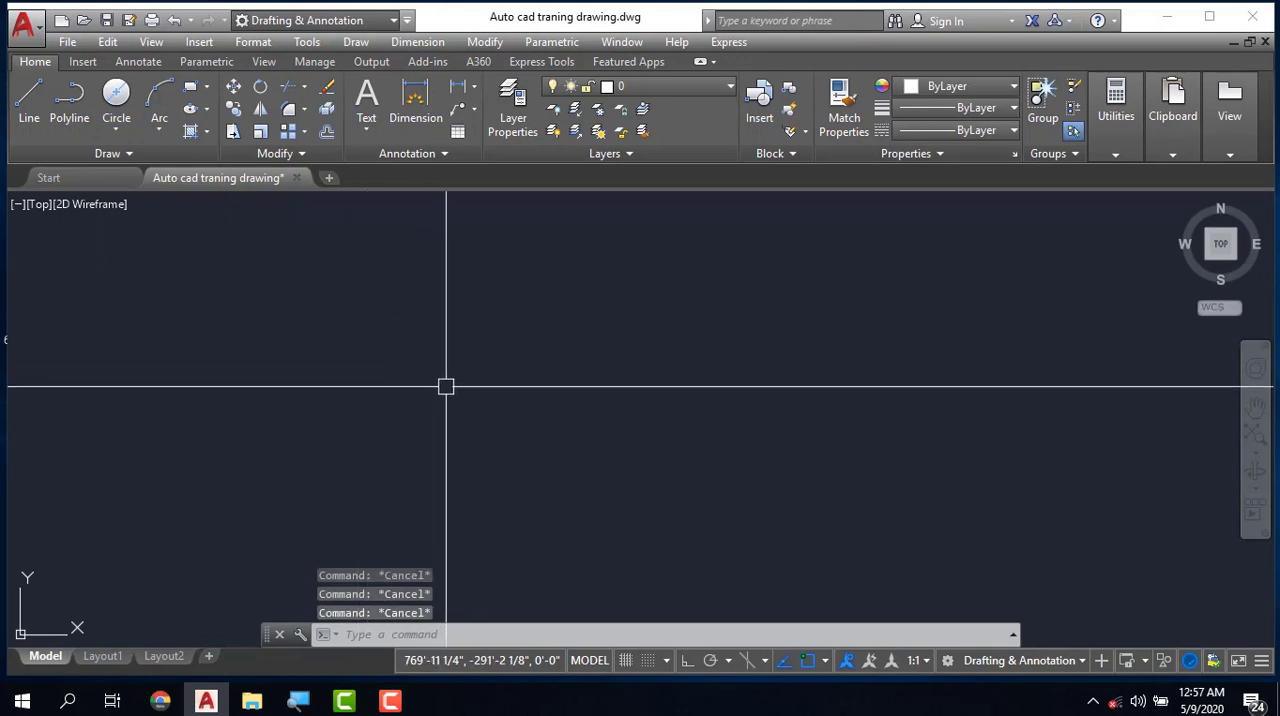
- Draw two separate, nearly horizontal lines side by side with a gap between them and end the Line command
key("Return")
left_click(412, 387)
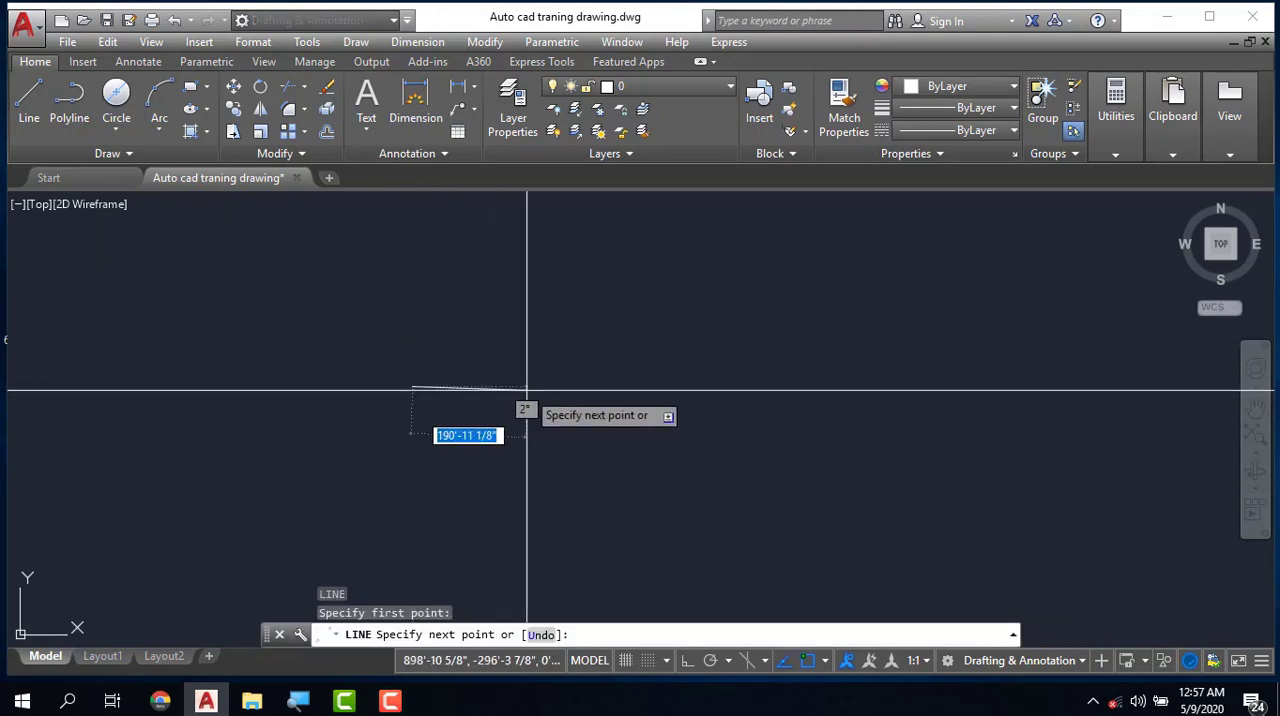
left_click(537, 389)
key("Escape")
key("Return")
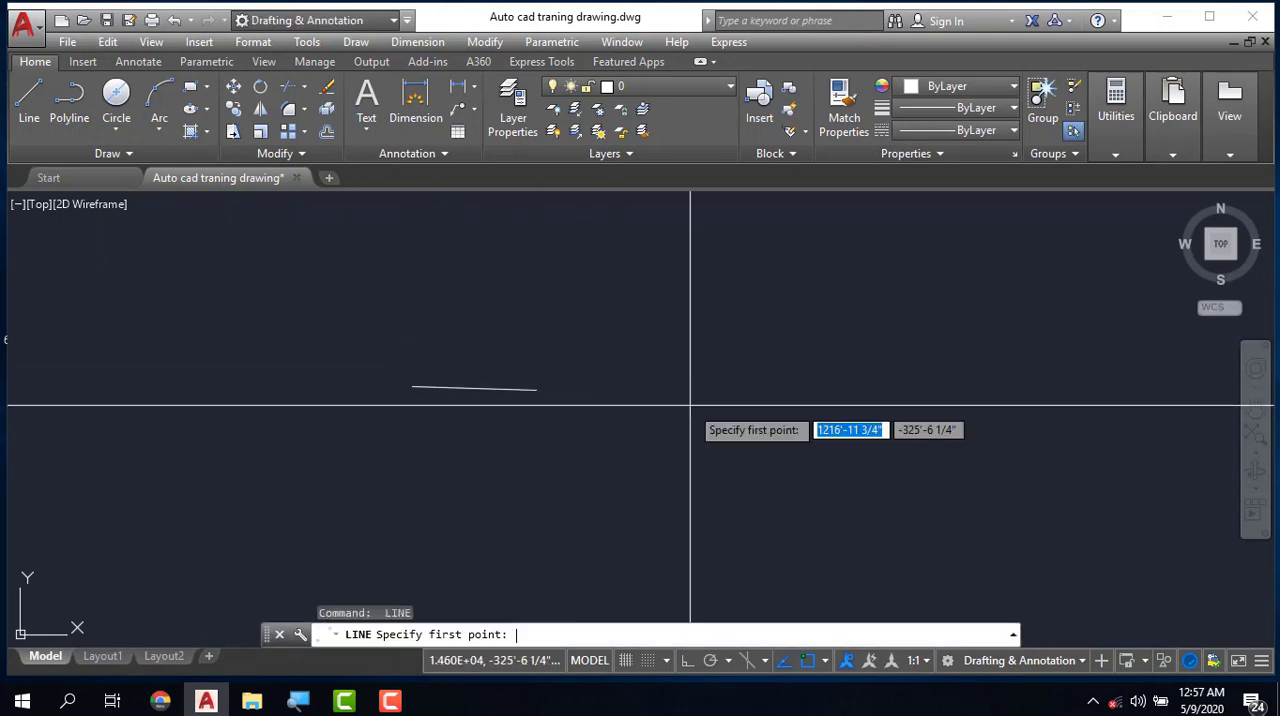
left_click(703, 392)
left_click(870, 395)
key("Escape")
key("Escape")
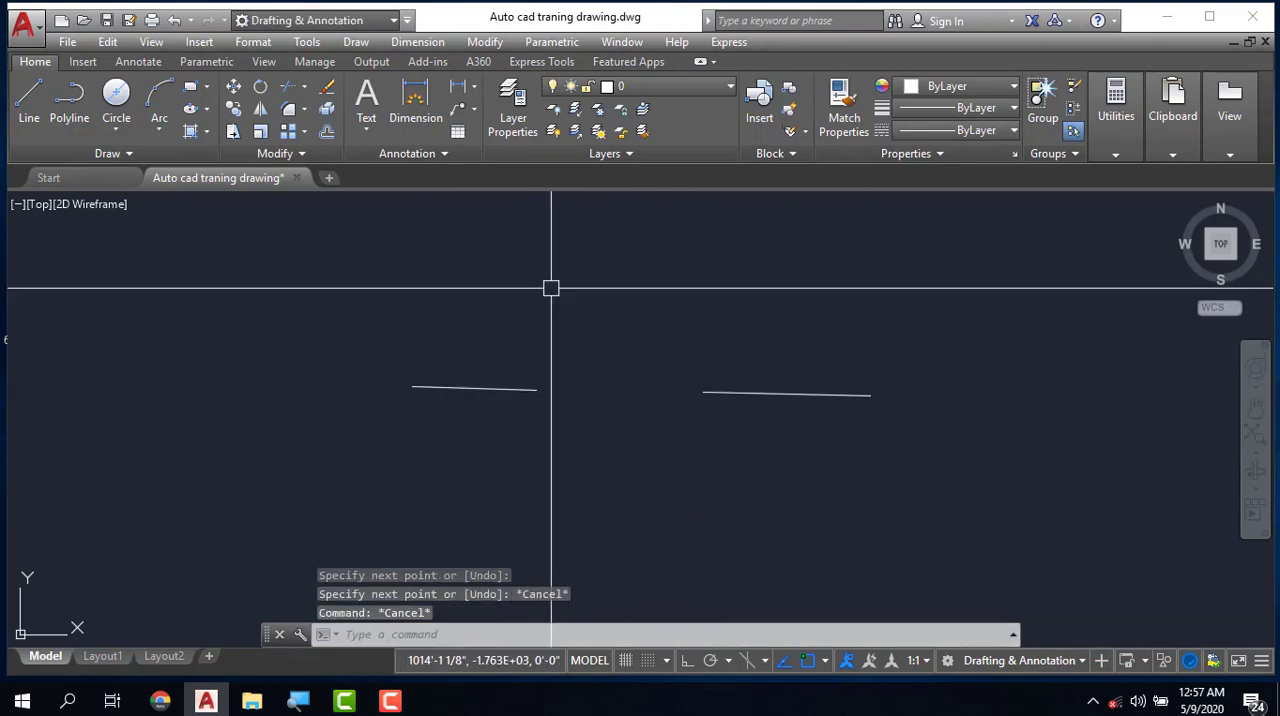
- Draw a 2-Point circle spanning the gap between the facing endpoints of the two nearly horizontal lines
left_click(115, 130)
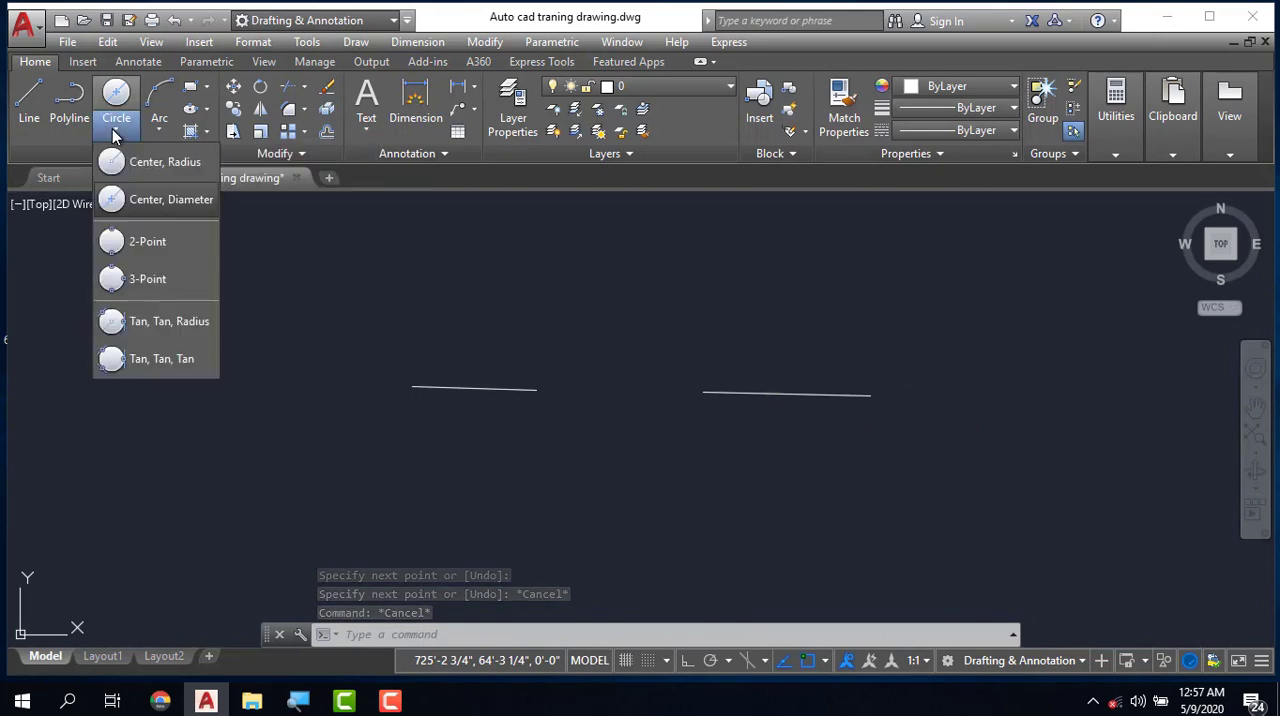
left_click(146, 245)
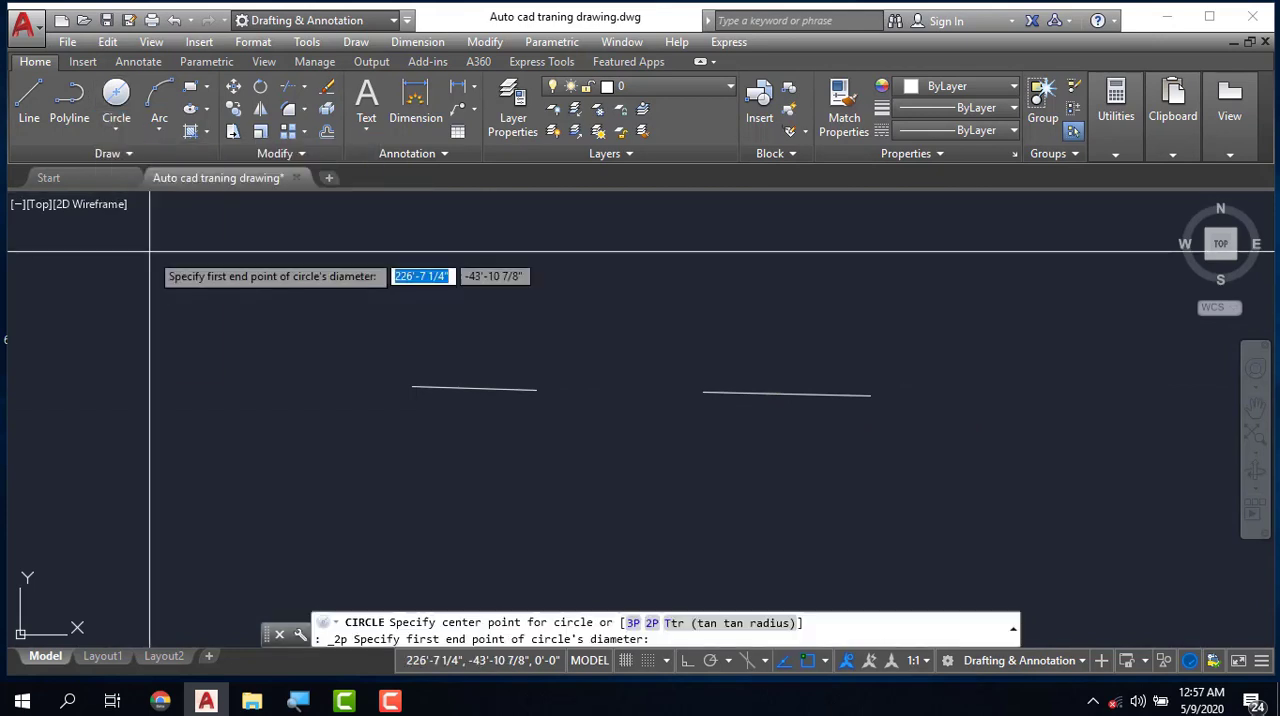
left_click(536, 390)
left_click(703, 391)
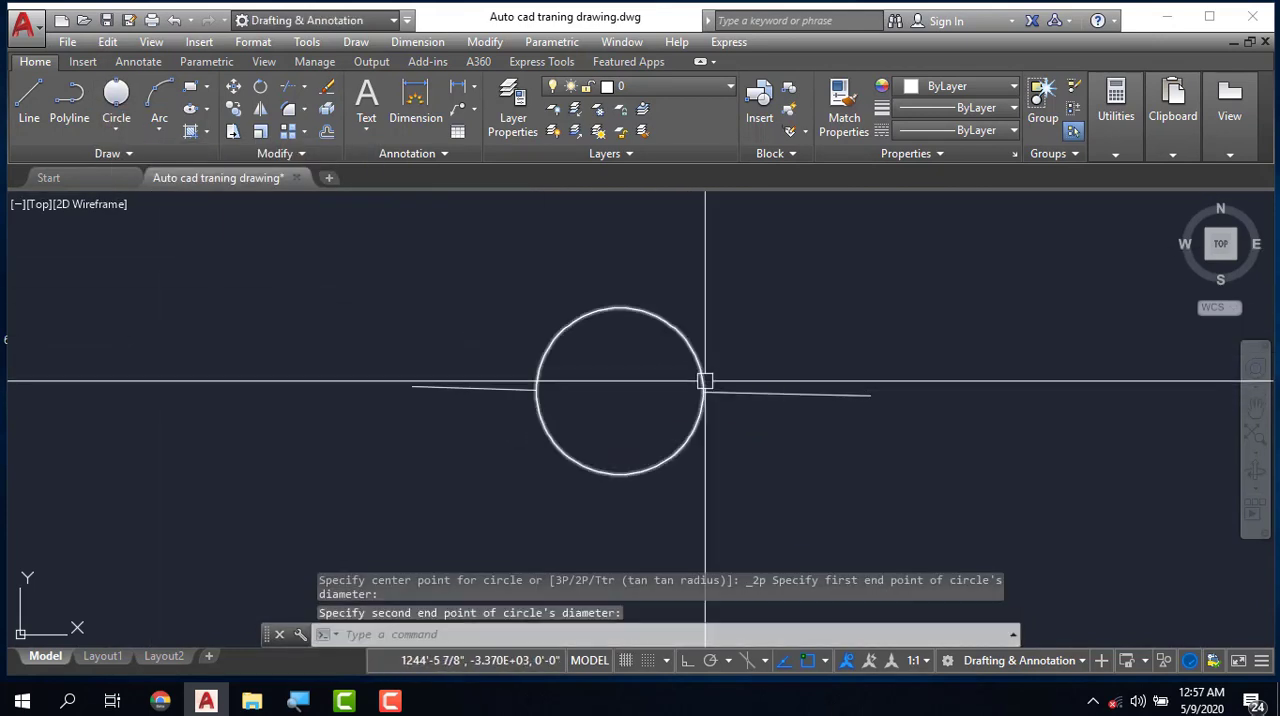
key("Escape")
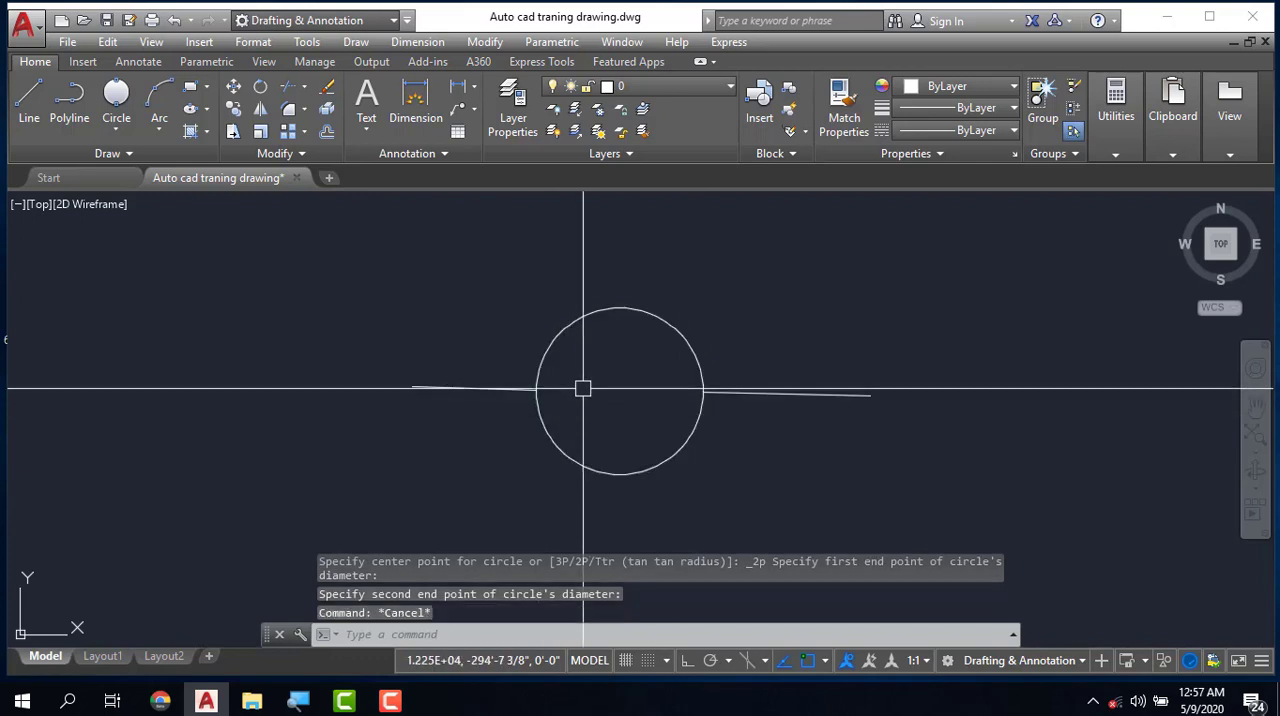
key("Escape")
- Erase the two-point circle and draw a vertical line about 151' long centred above the gap between the two lines
left_click(648, 313)
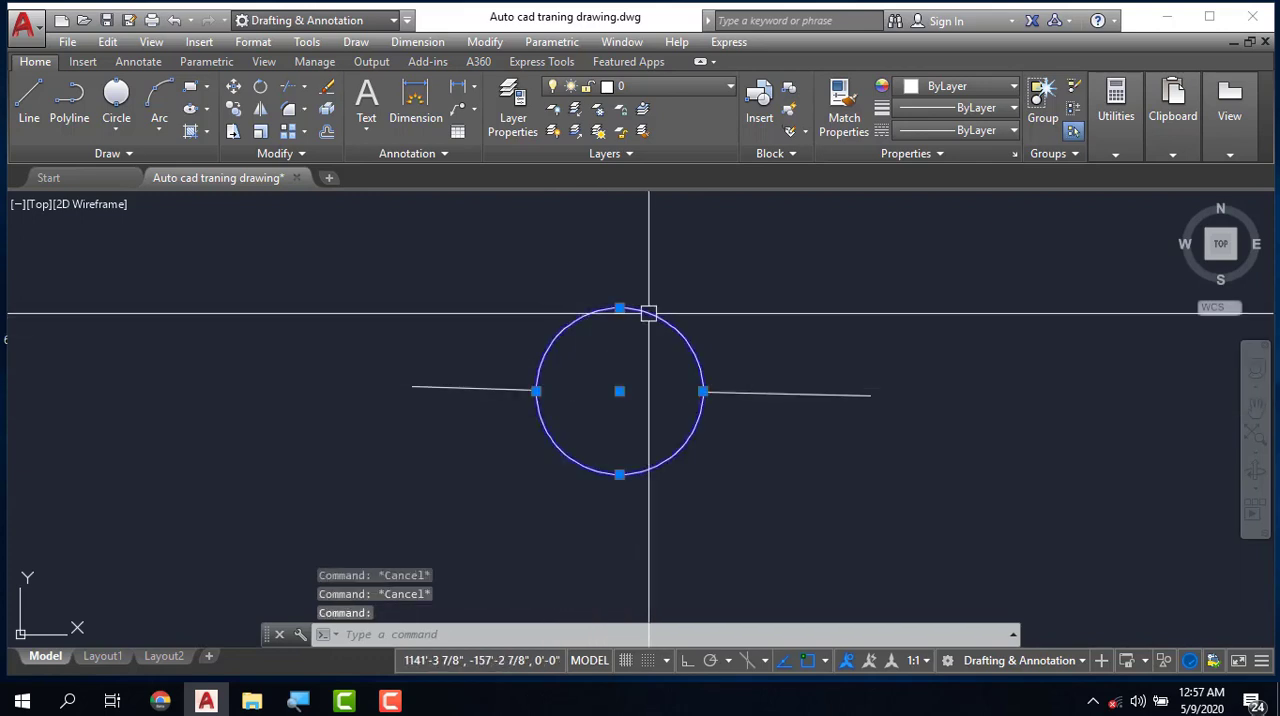
type("l")
key("Return")
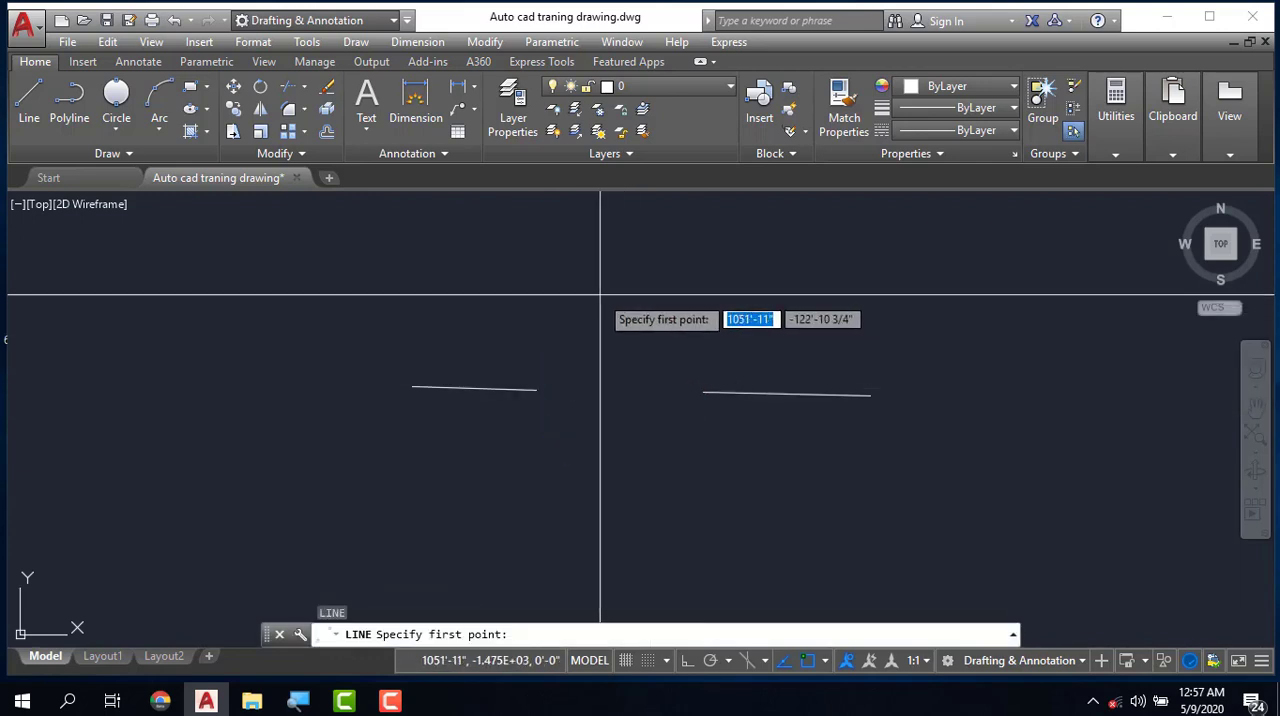
left_click(617, 290)
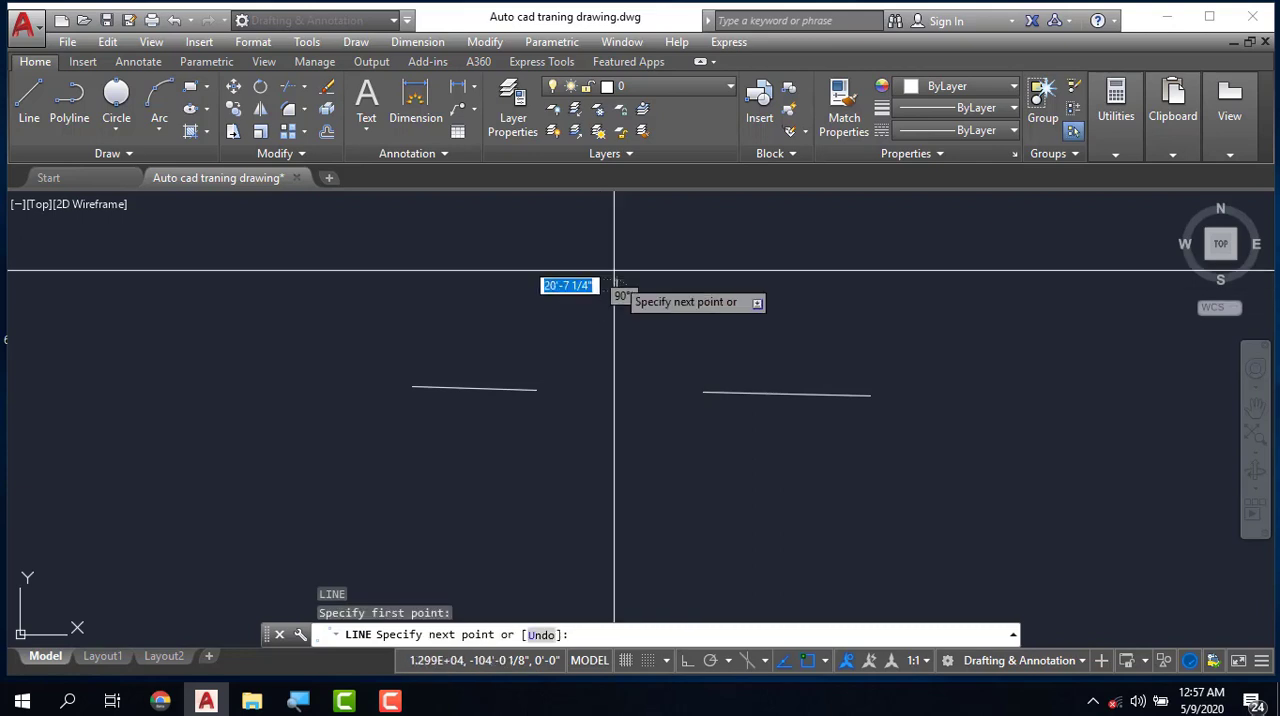
left_click(615, 208)
key("Escape")
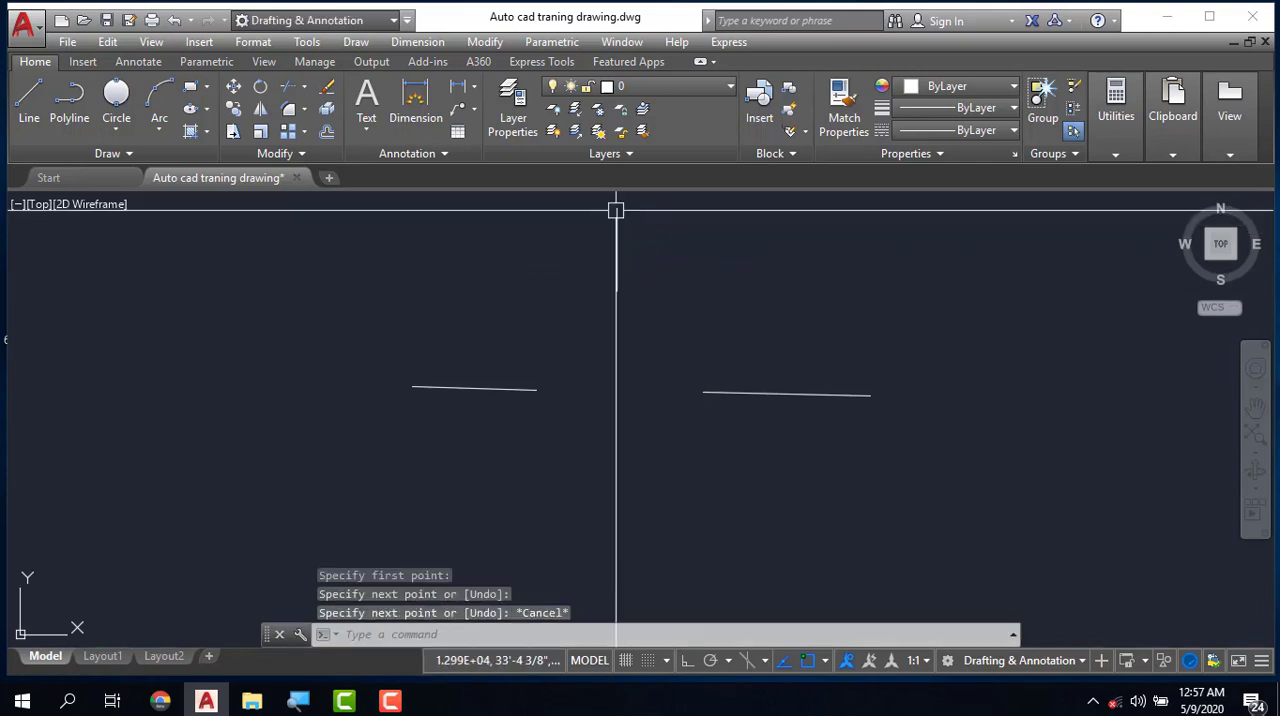
- Draw a 3-Point circle through the left line's inner end, the vertical line's lower end and the right line's inner end
left_click(115, 134)
left_click(155, 280)
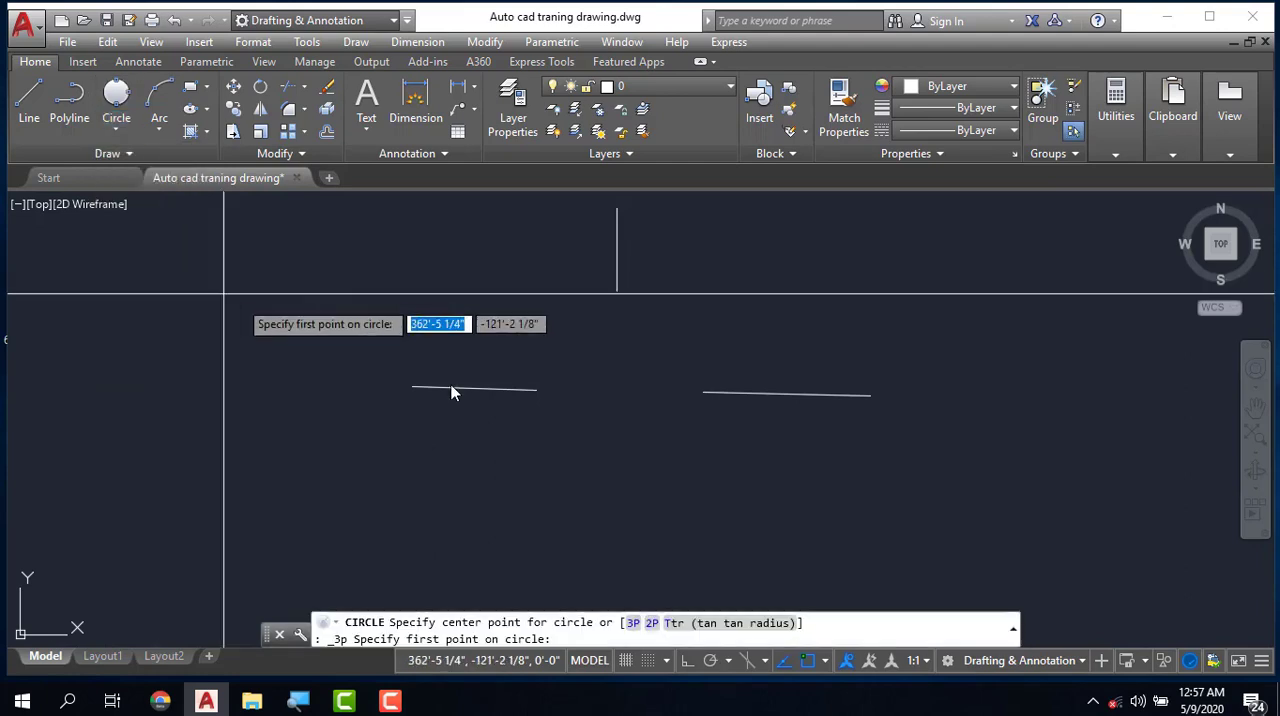
left_click(535, 390)
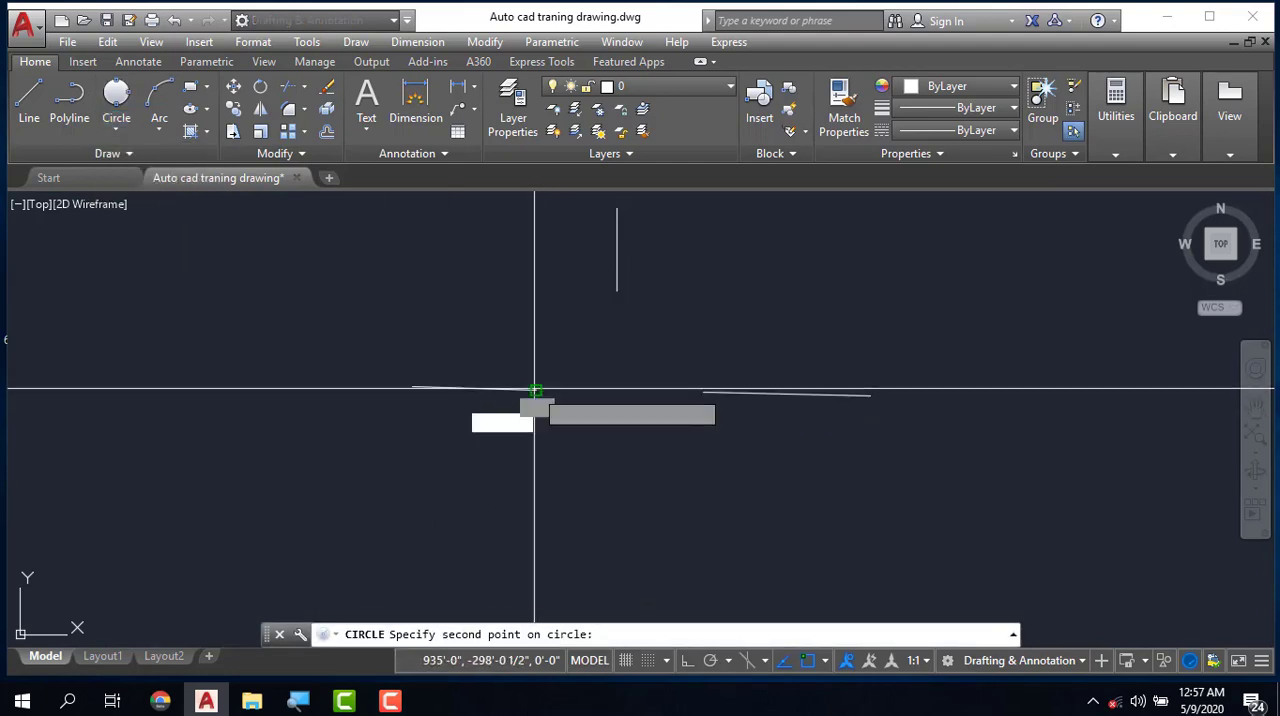
left_click(617, 291)
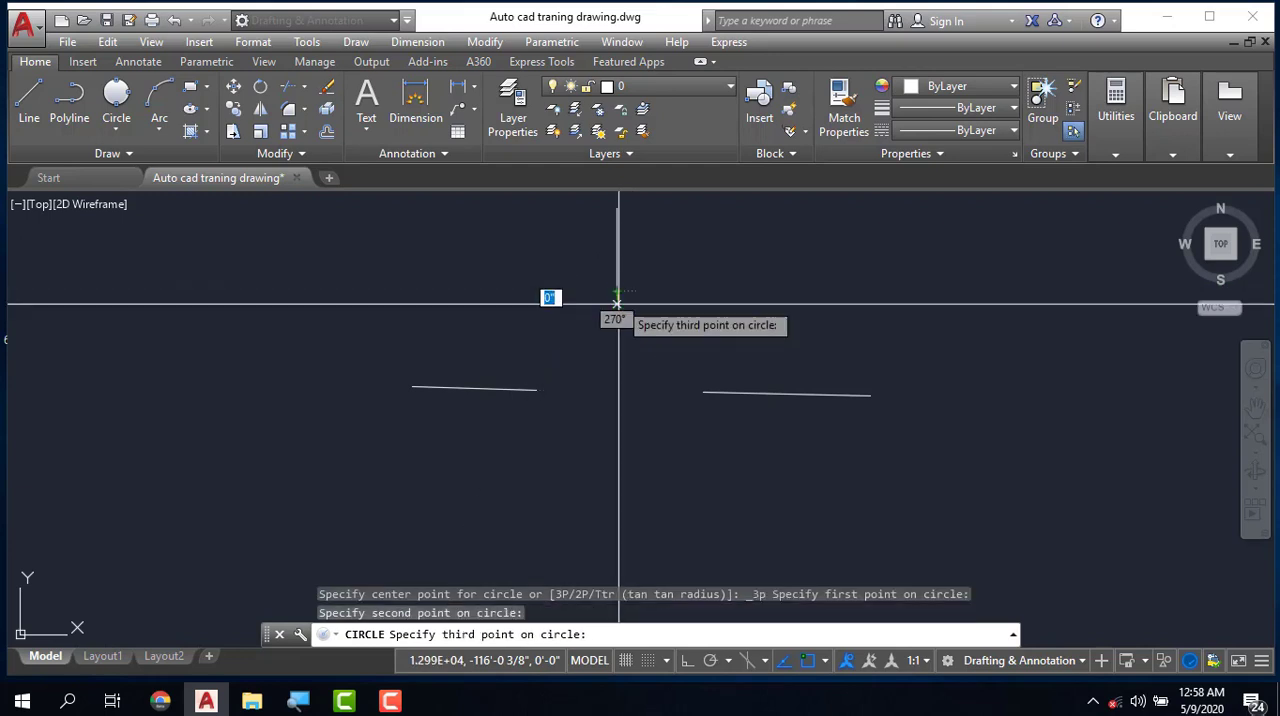
left_click(703, 390)
key("Escape")
key("Escape")
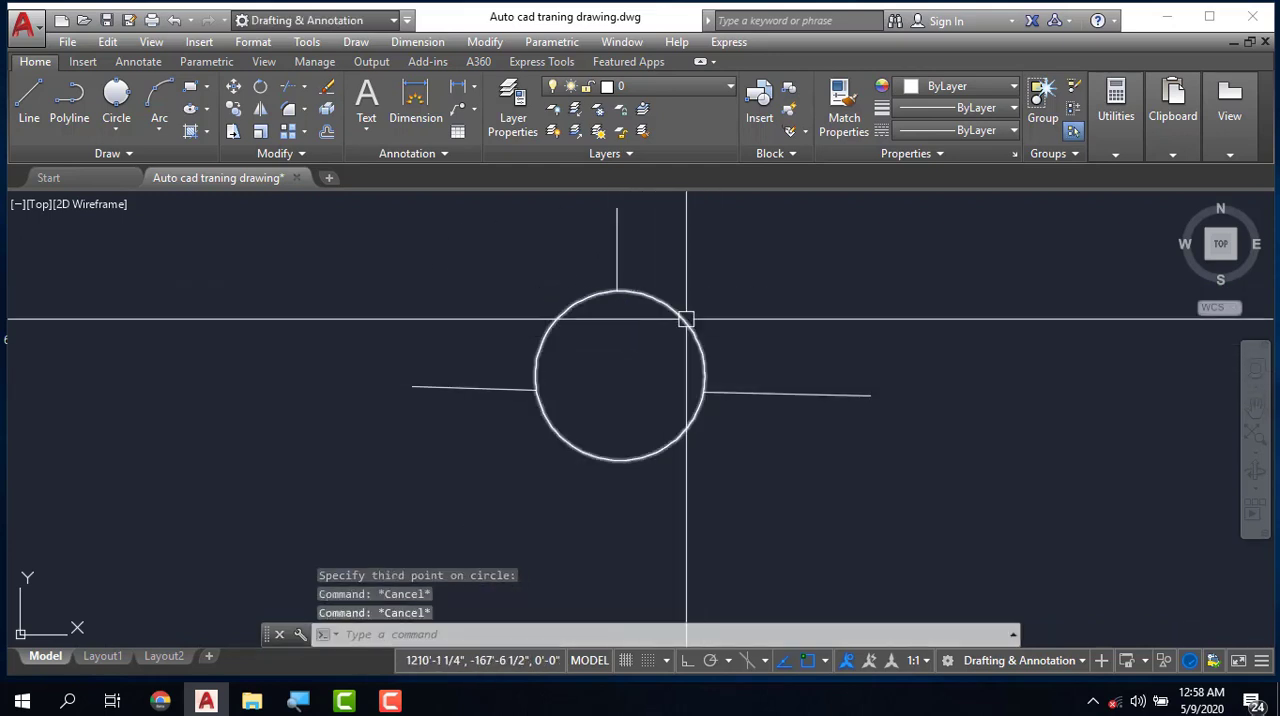
- Erase the three-point circle and redraw it through the same three line endpoints using the Circle command's 3P option
key("Delete")
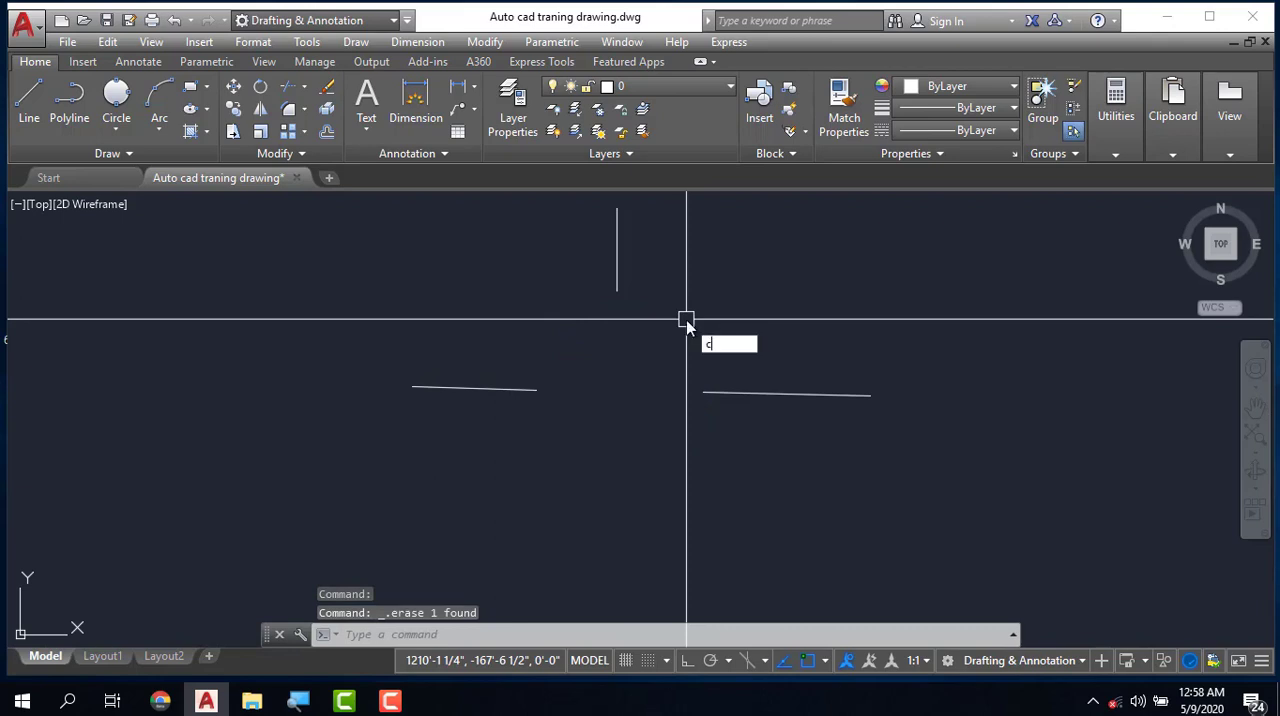
key("Return")
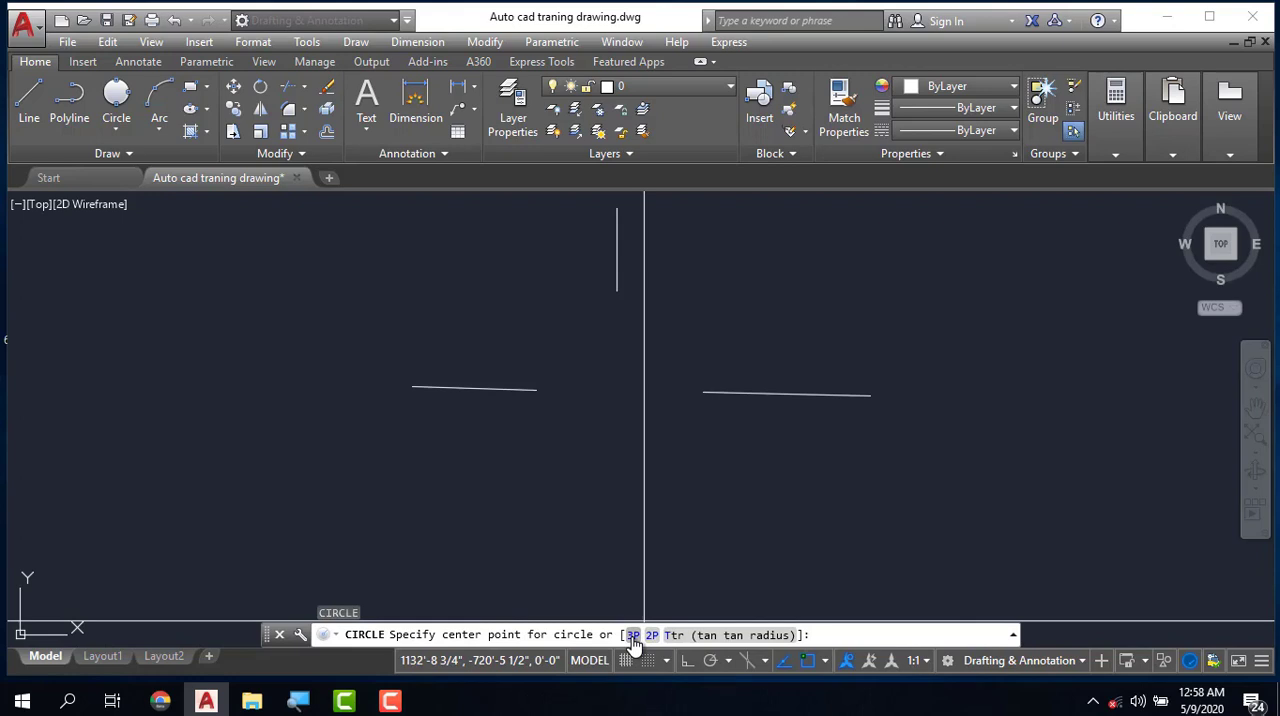
left_click(632, 638)
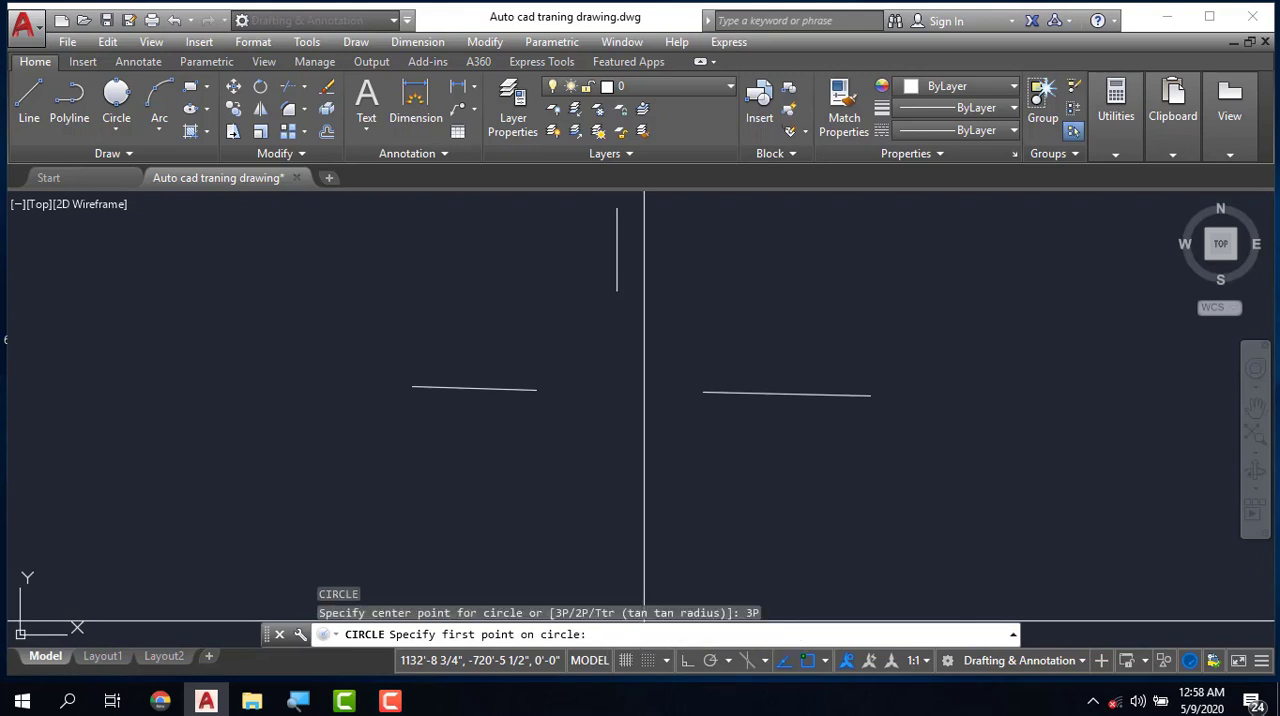
left_click(537, 388)
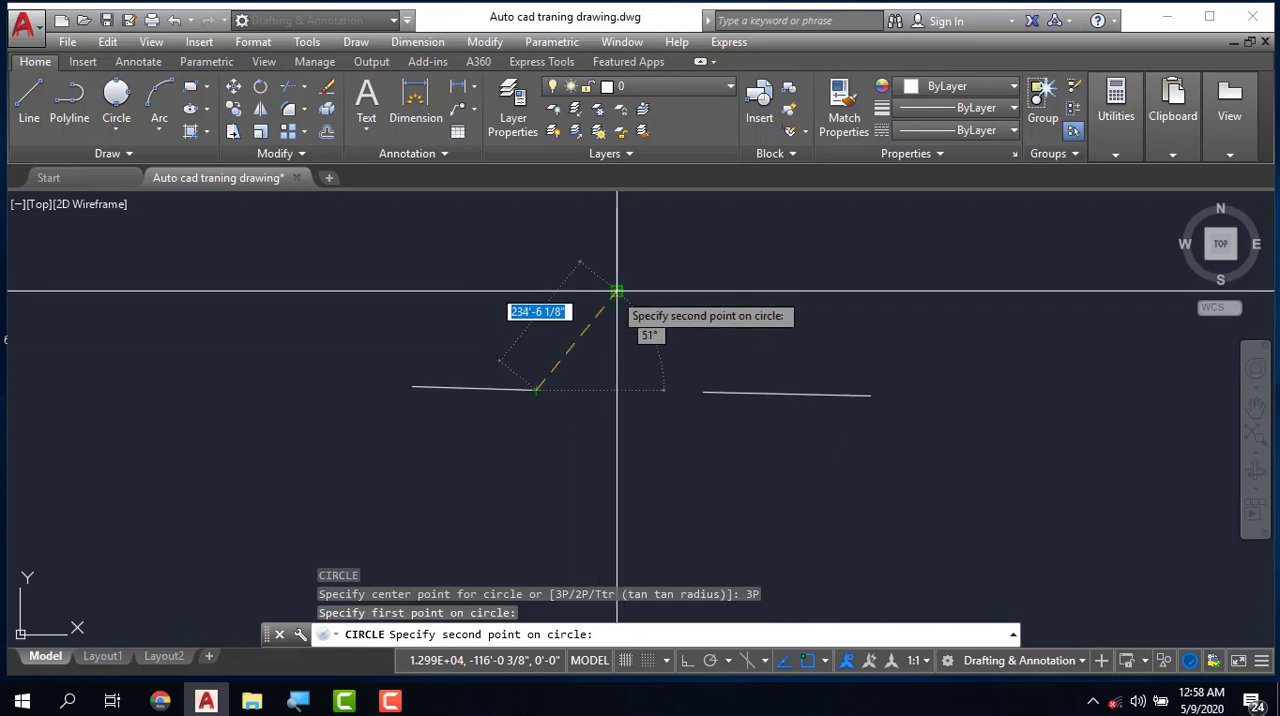
left_click(617, 291)
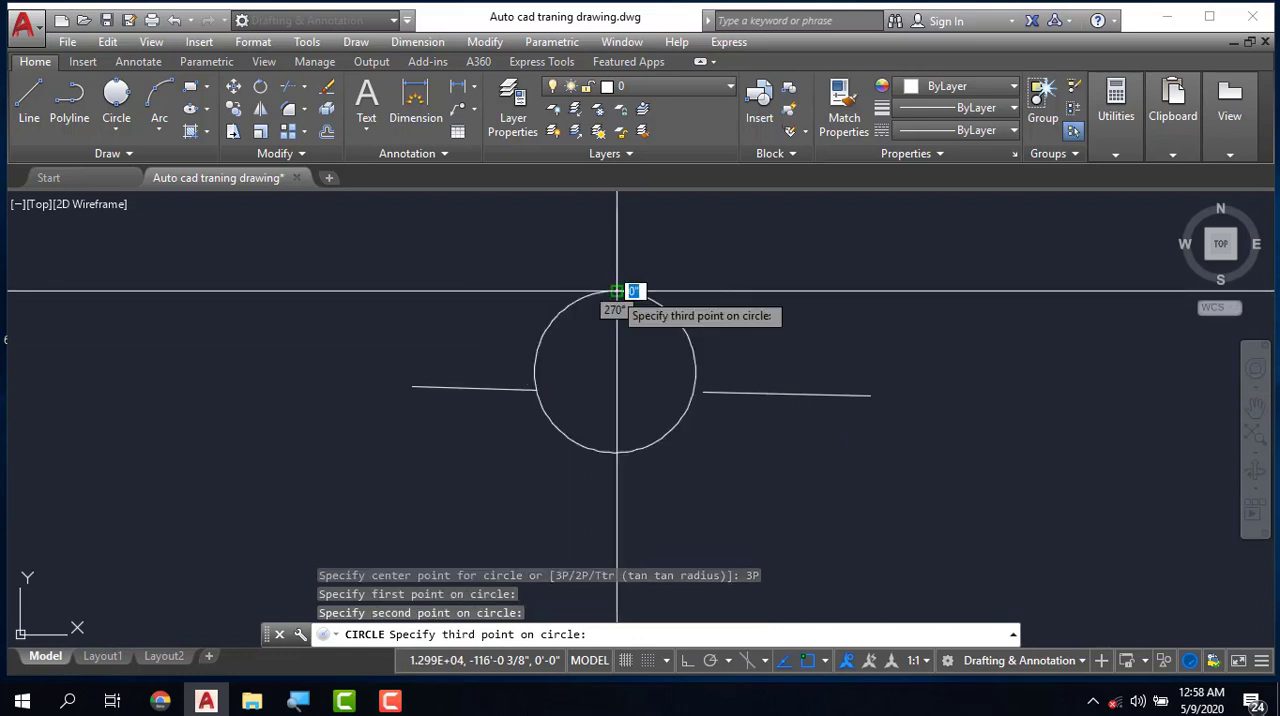
left_click(699, 390)
key("Escape")
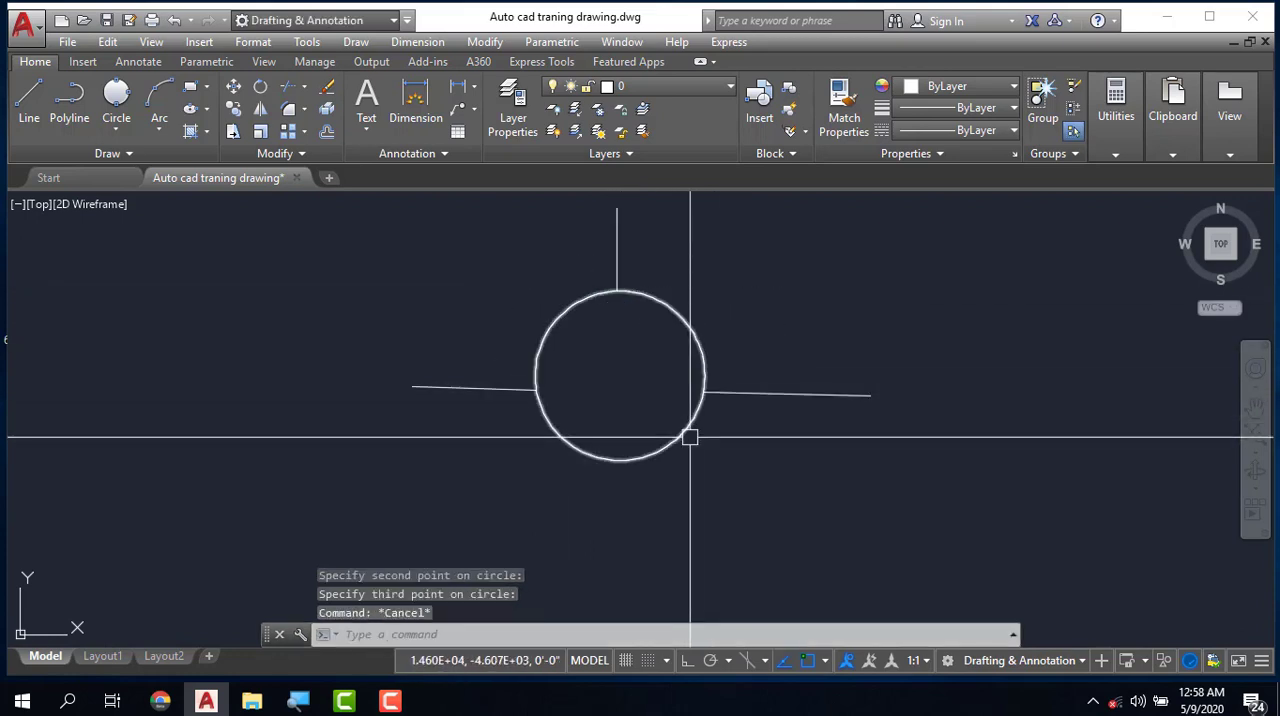
- Erase the redrawn circle between the three lines
left_click(688, 437)
left_click(682, 431)
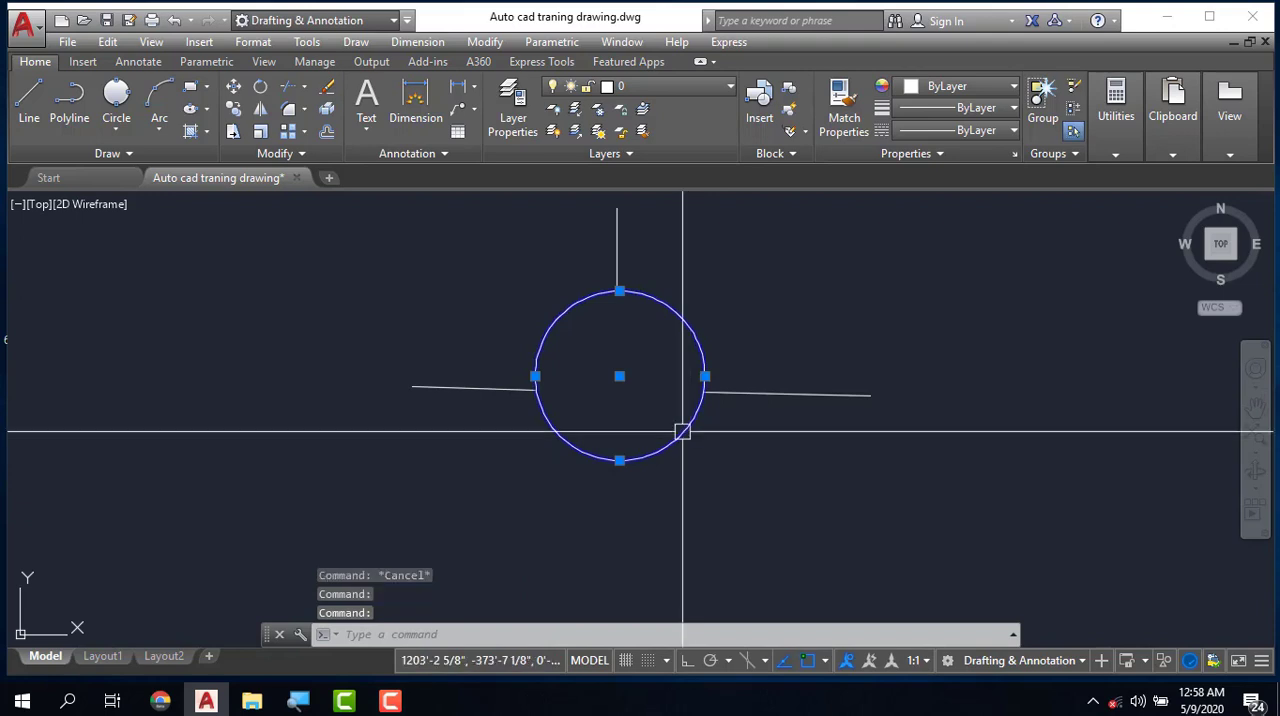
key("Escape")
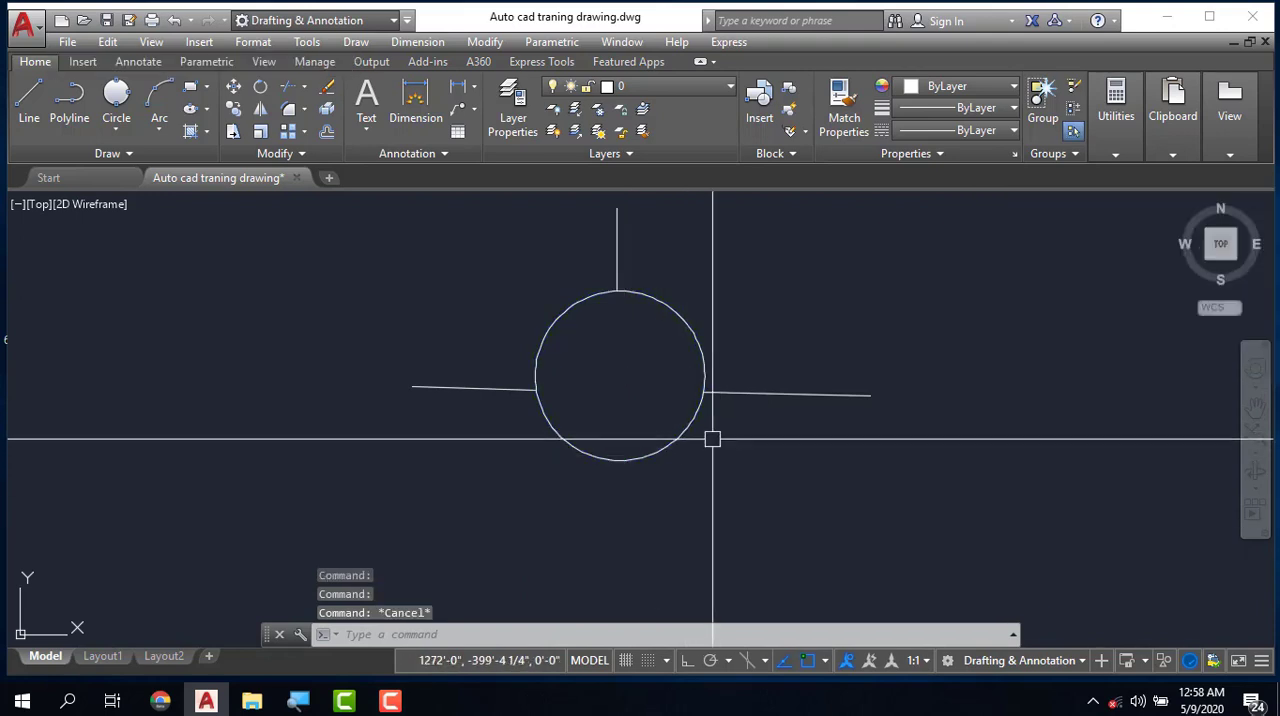
left_click(674, 432)
key("Delete")
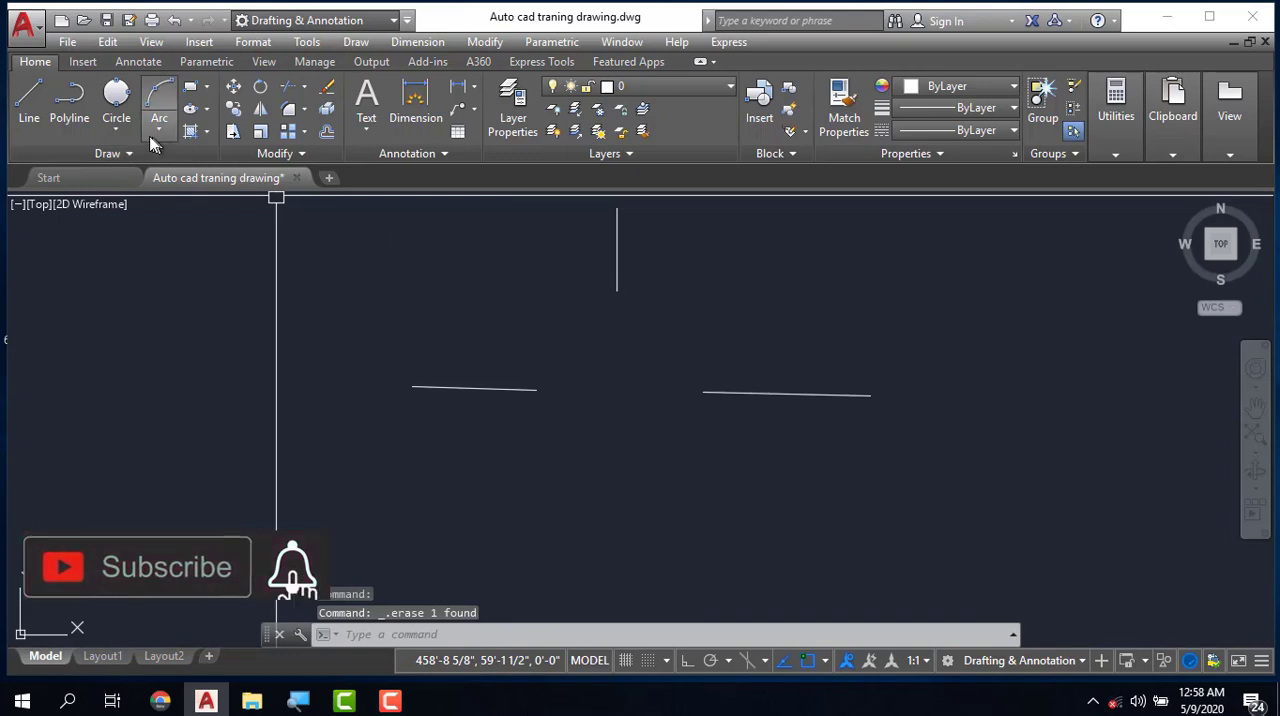
- Draw a circle with a 60' radius in an empty area away from the three lines
left_click(118, 131)
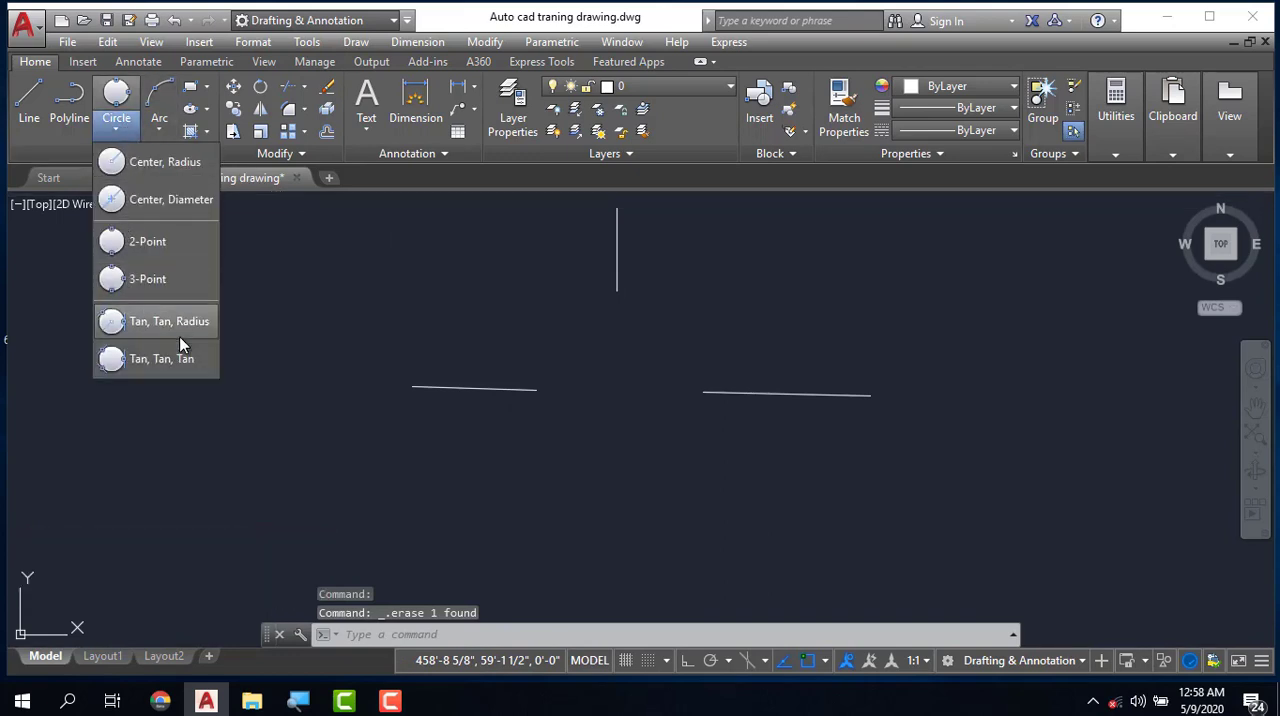
key("Escape")
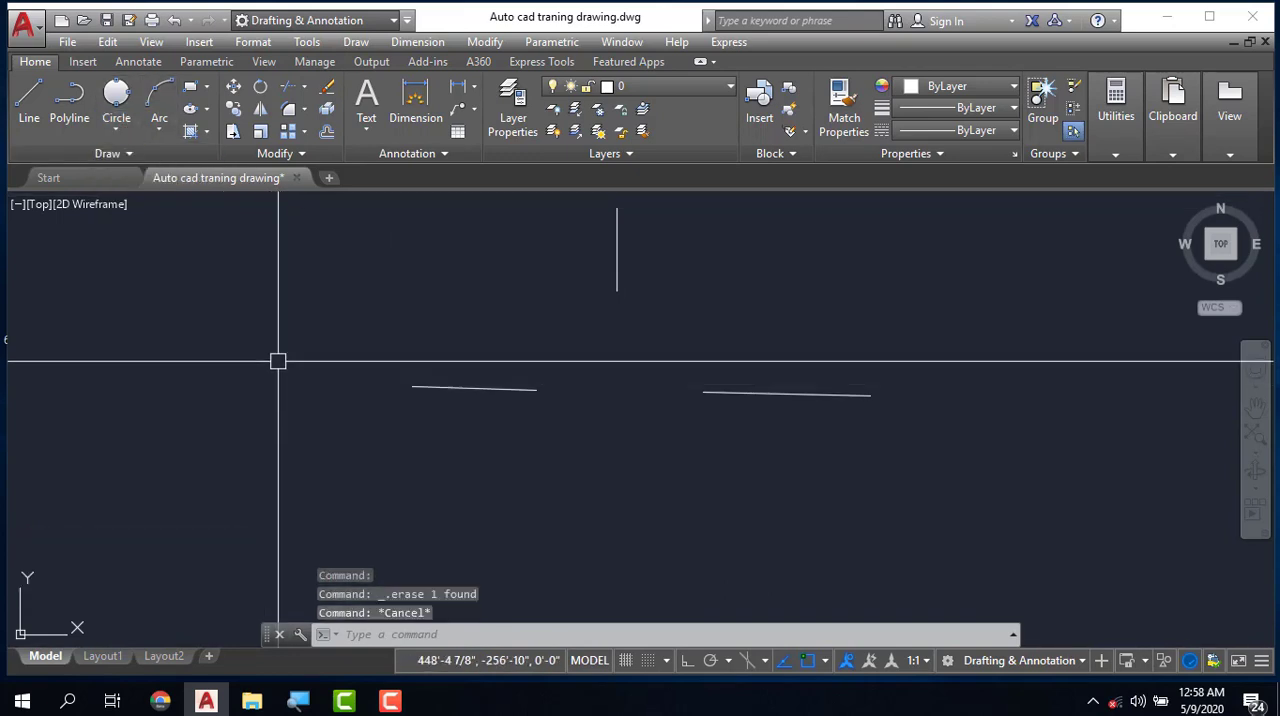
scroll(277, 359, "down", 5)
key("Escape")
key("Escape")
key("Escape")
scroll(605, 397, "up", 5)
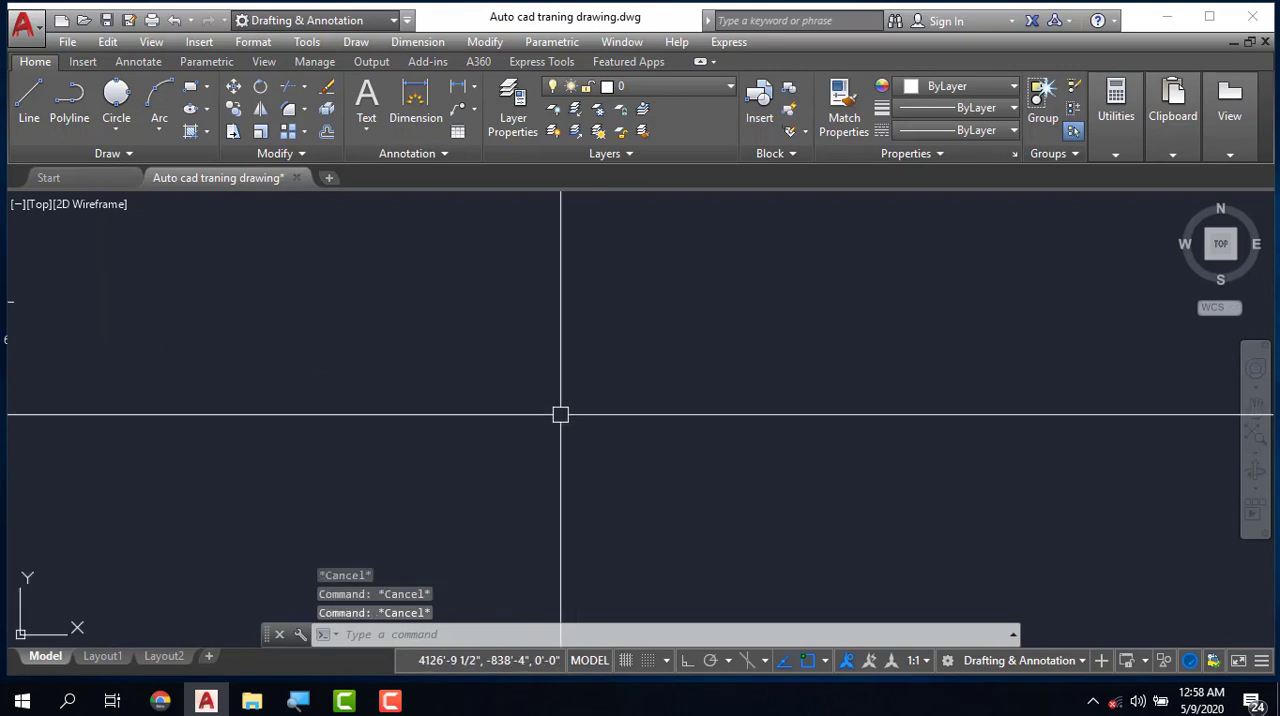
type("c")
key("Return")
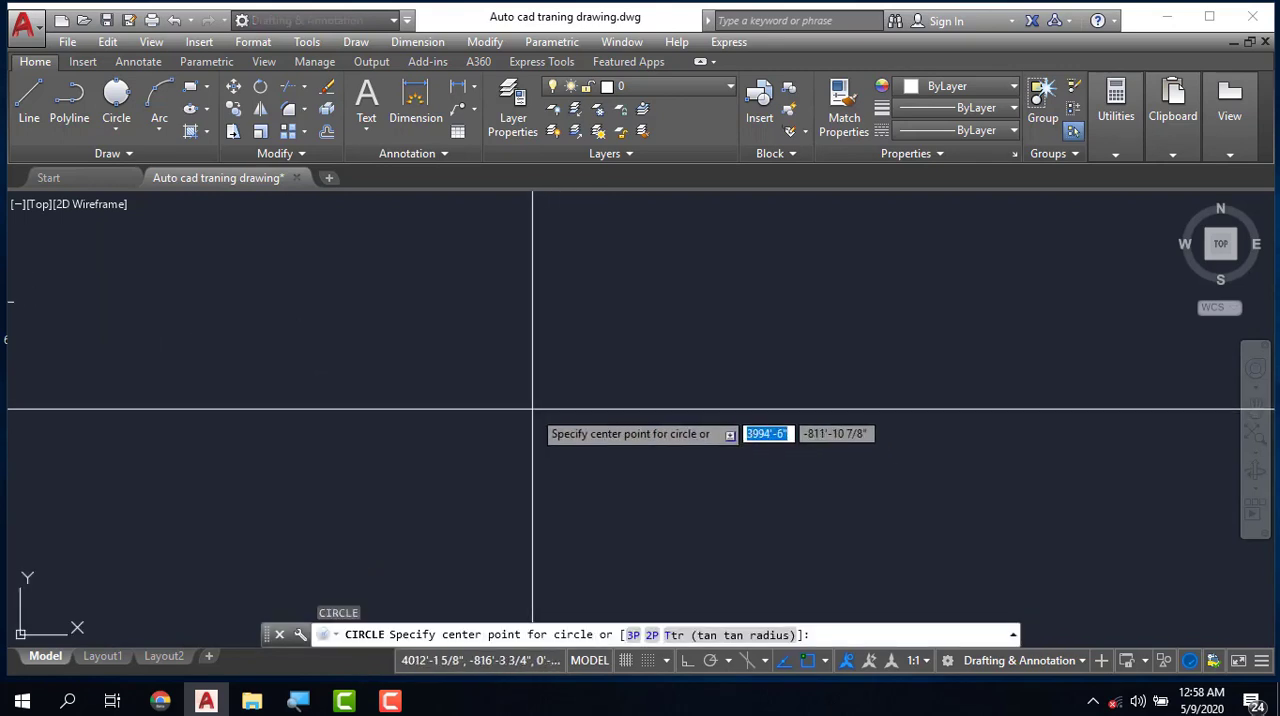
left_click(532, 408)
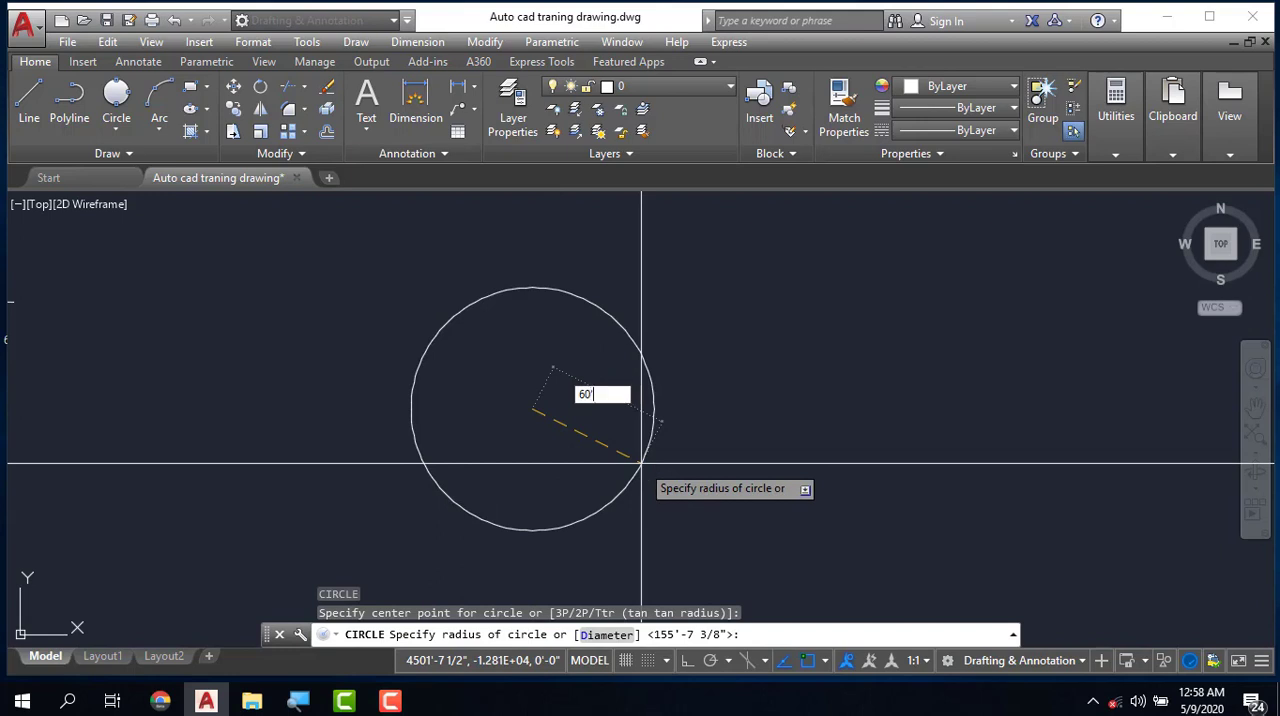
key("Return")
- Draw a second circle to the right, level with the first circle's center, using the Diameter option with a value of 60'
scroll(540, 420, "up", 8)
type("c")
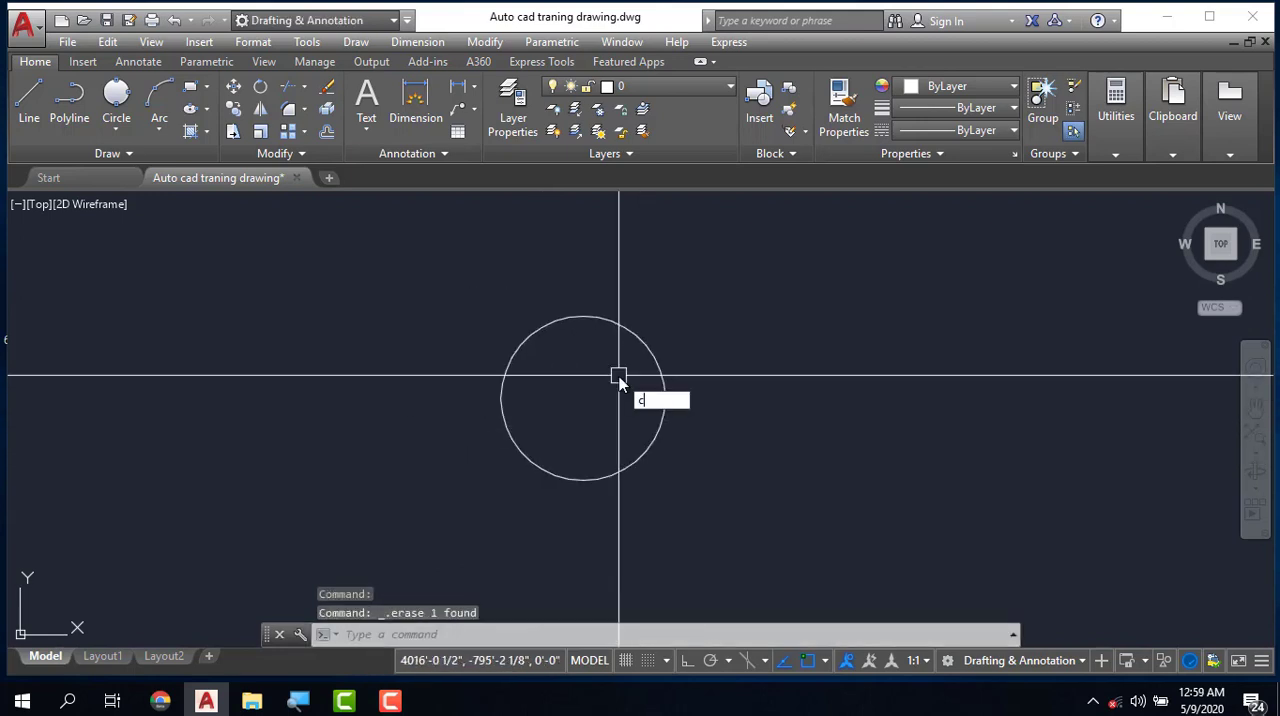
key("Return")
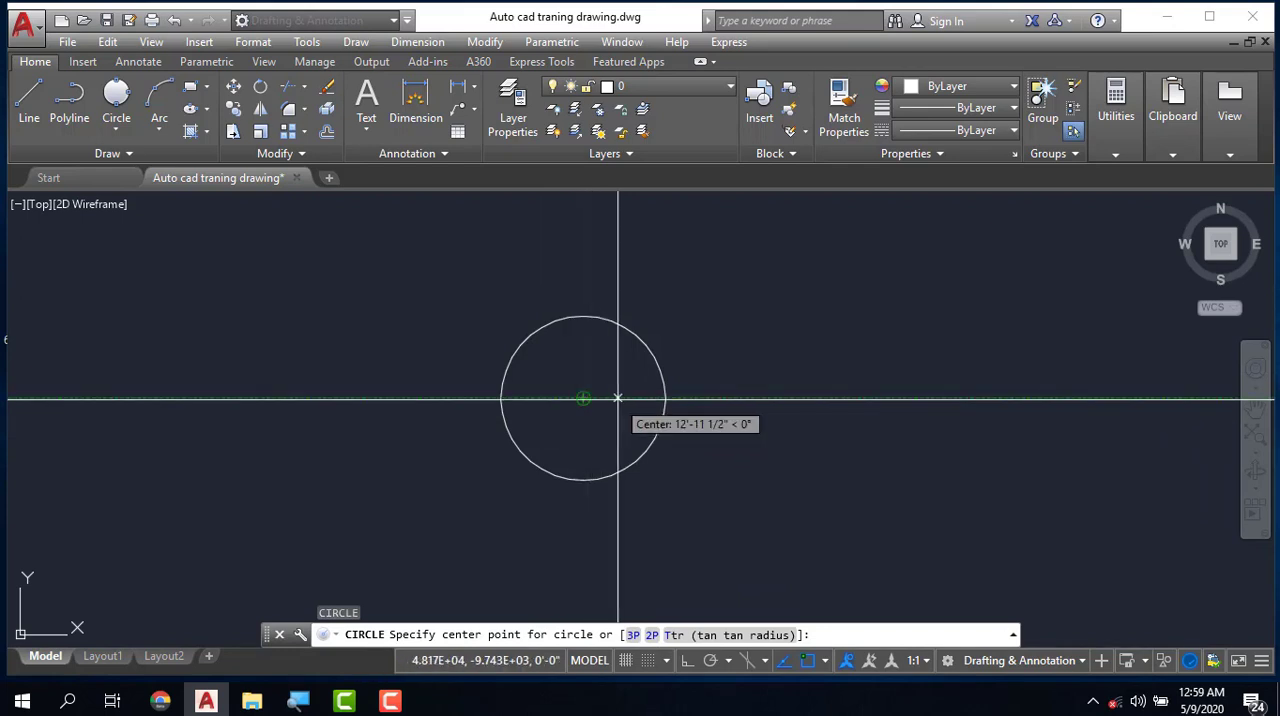
left_click(977, 398)
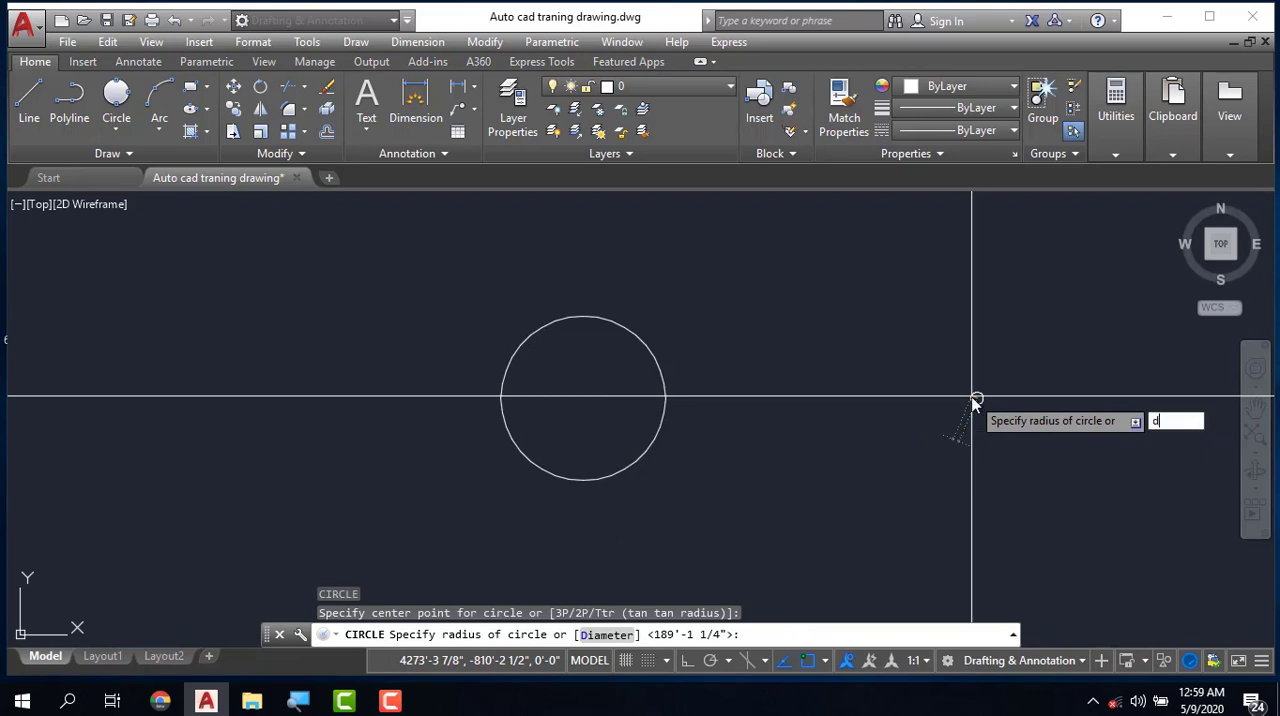
key("Return")
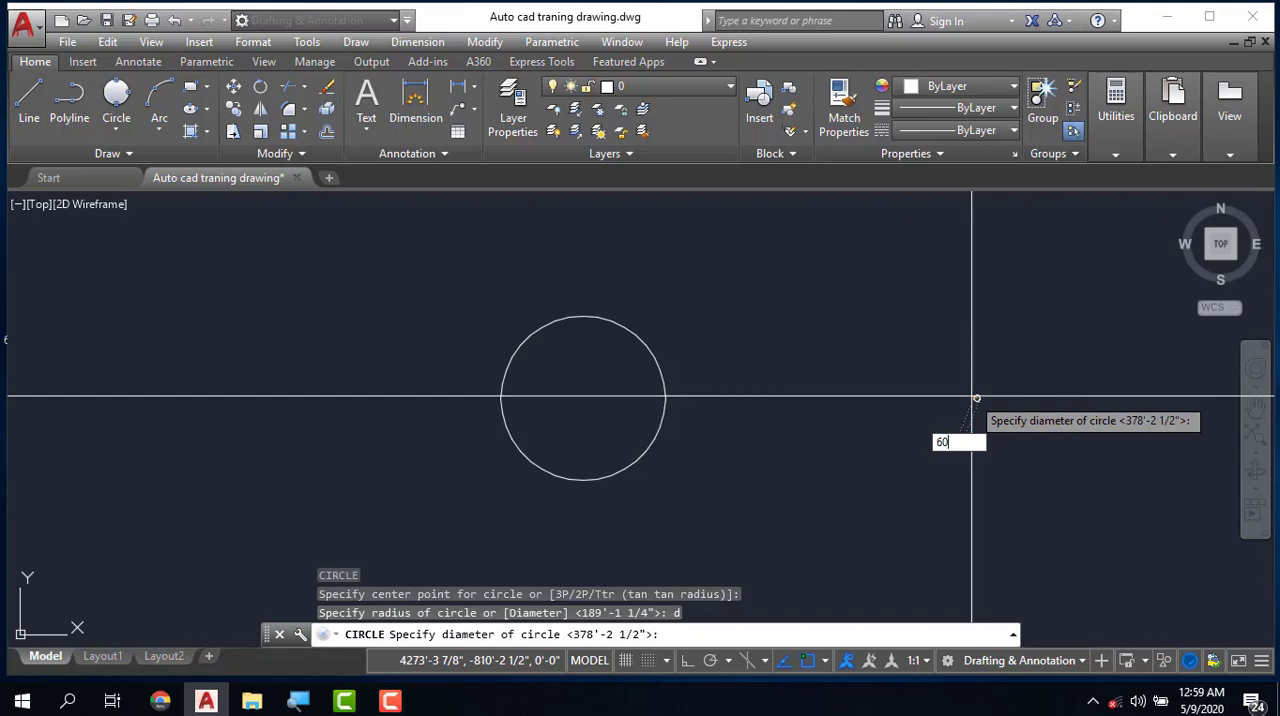
key("Return")
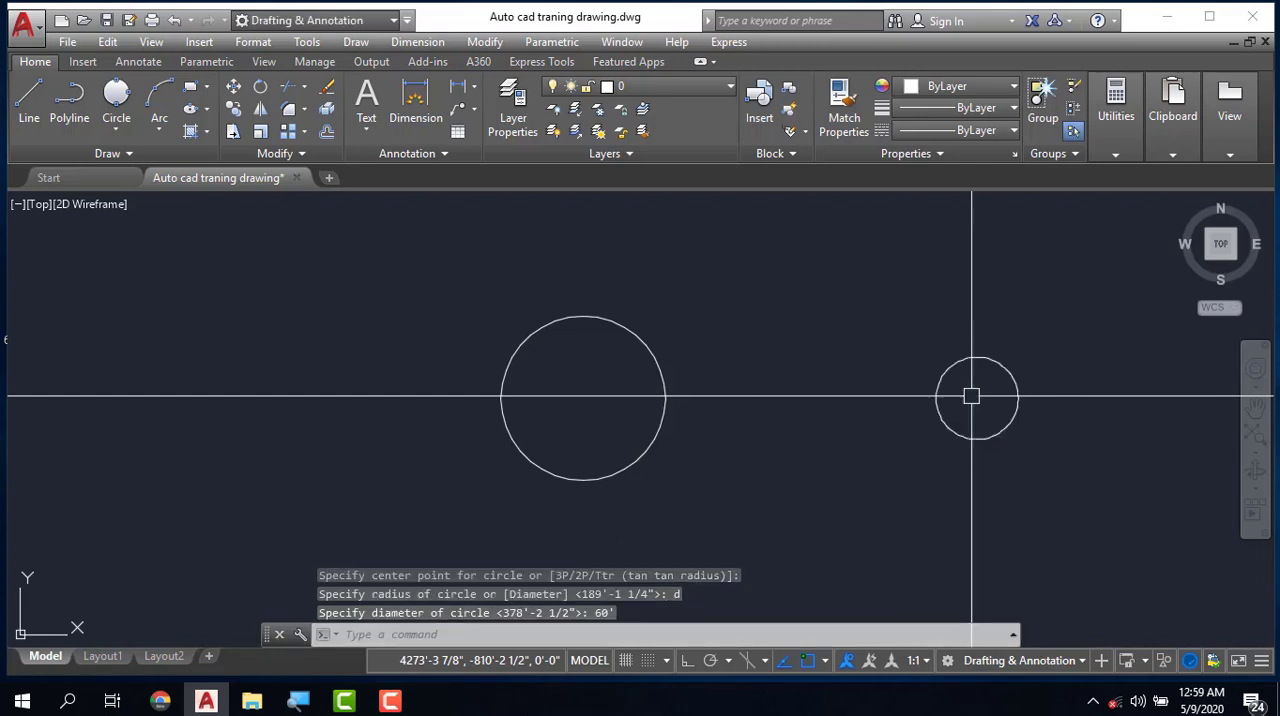
key("Escape")
key("Escape")
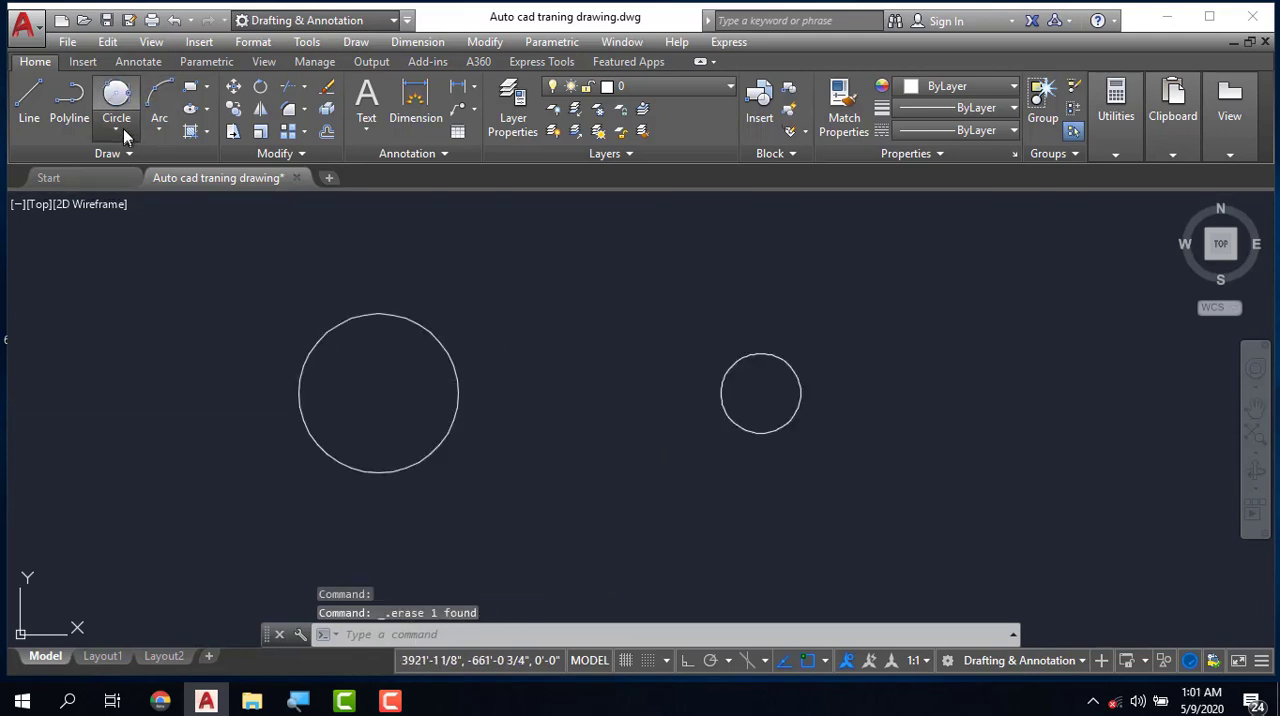
- Draw a circle of radius 250' tangent to the upper edges of both circles using the Tan, Tan, Radius method
left_click(118, 129)
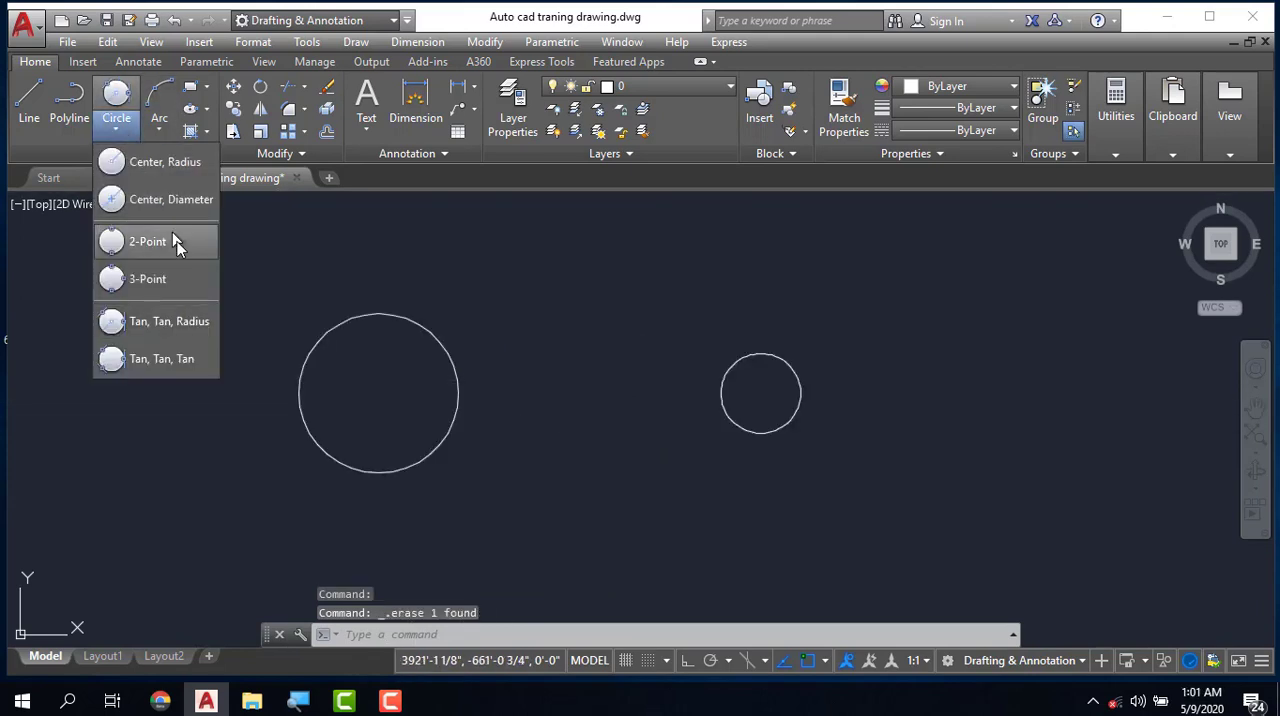
left_click(197, 322)
left_click(430, 332)
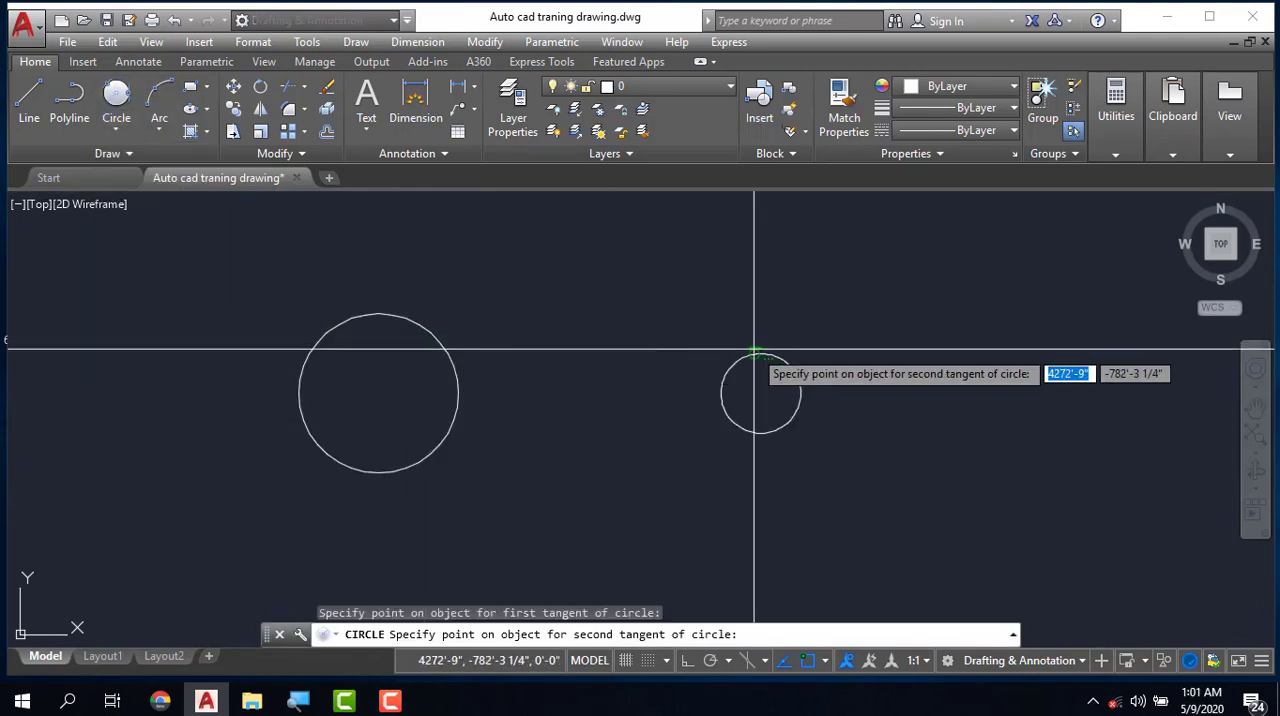
left_click(732, 366)
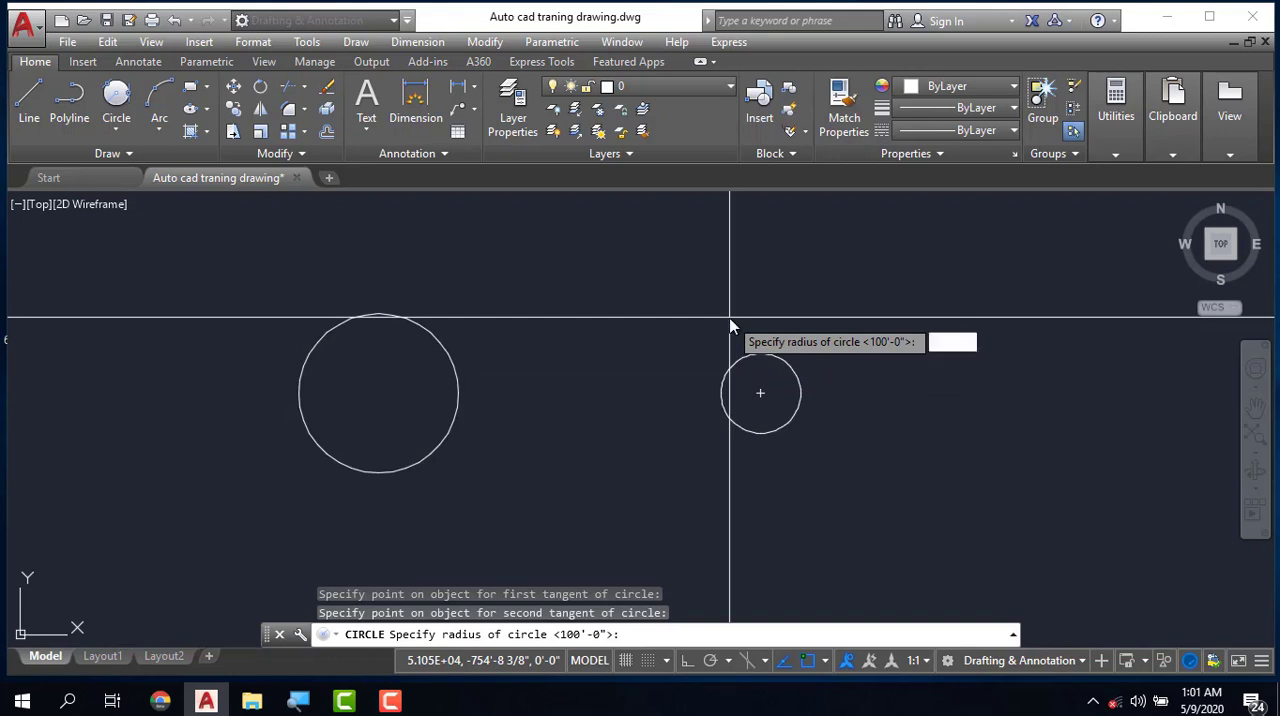
type("250'")
key("Return")
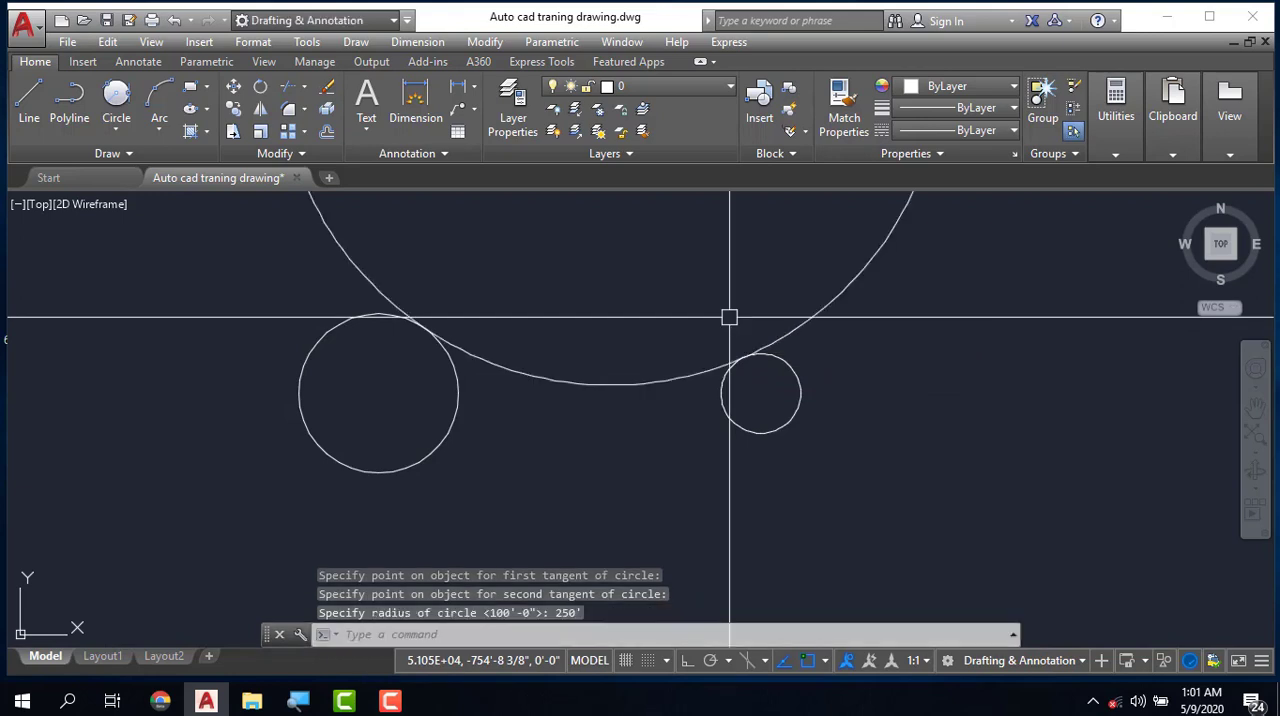
- Draw another 250' radius circle tangent to the lower edges of the two small circles using the Circle command's Ttr option
scroll(586, 374, "down", 3)
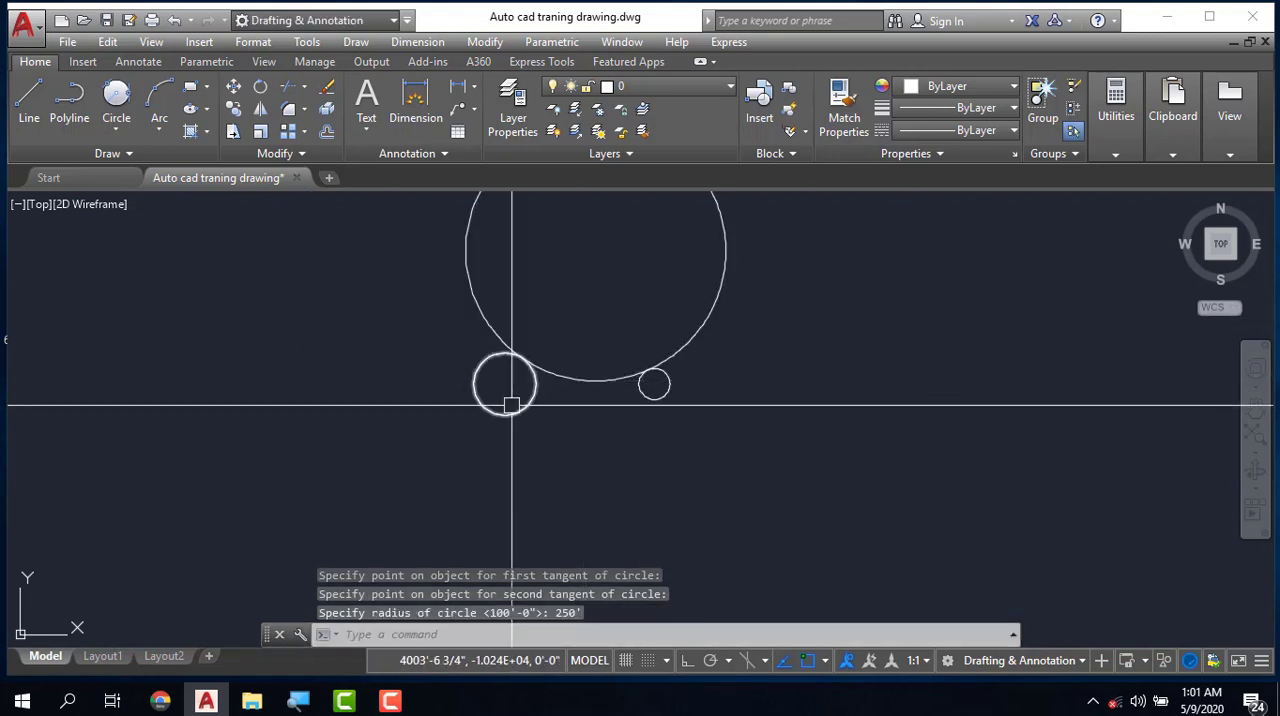
type("c")
key("Return")
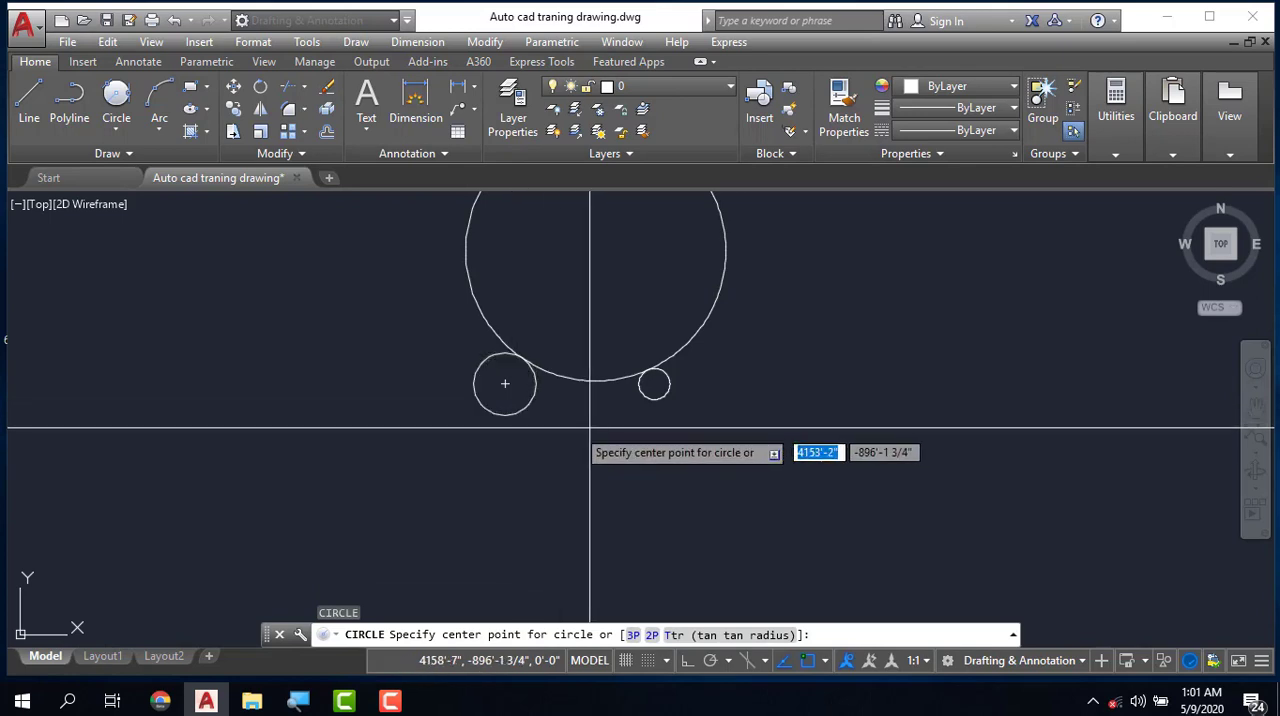
left_click(737, 634)
left_click(520, 411)
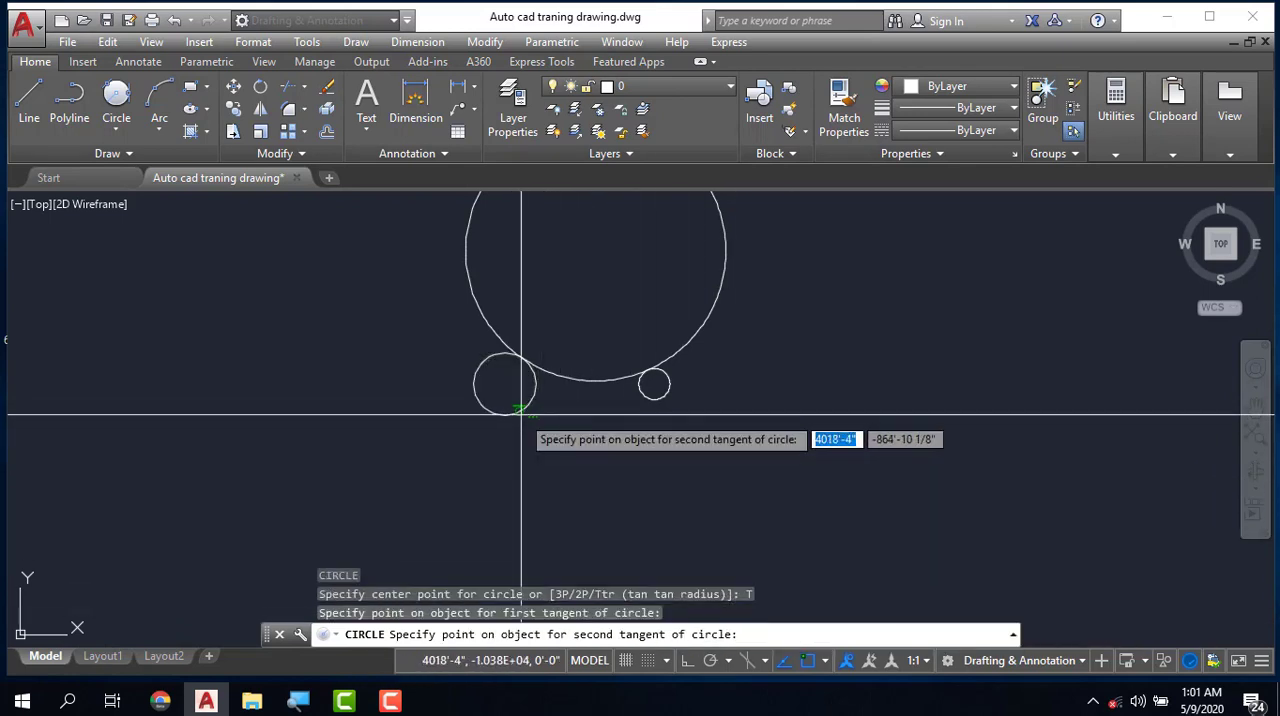
left_click(641, 399)
type("2")
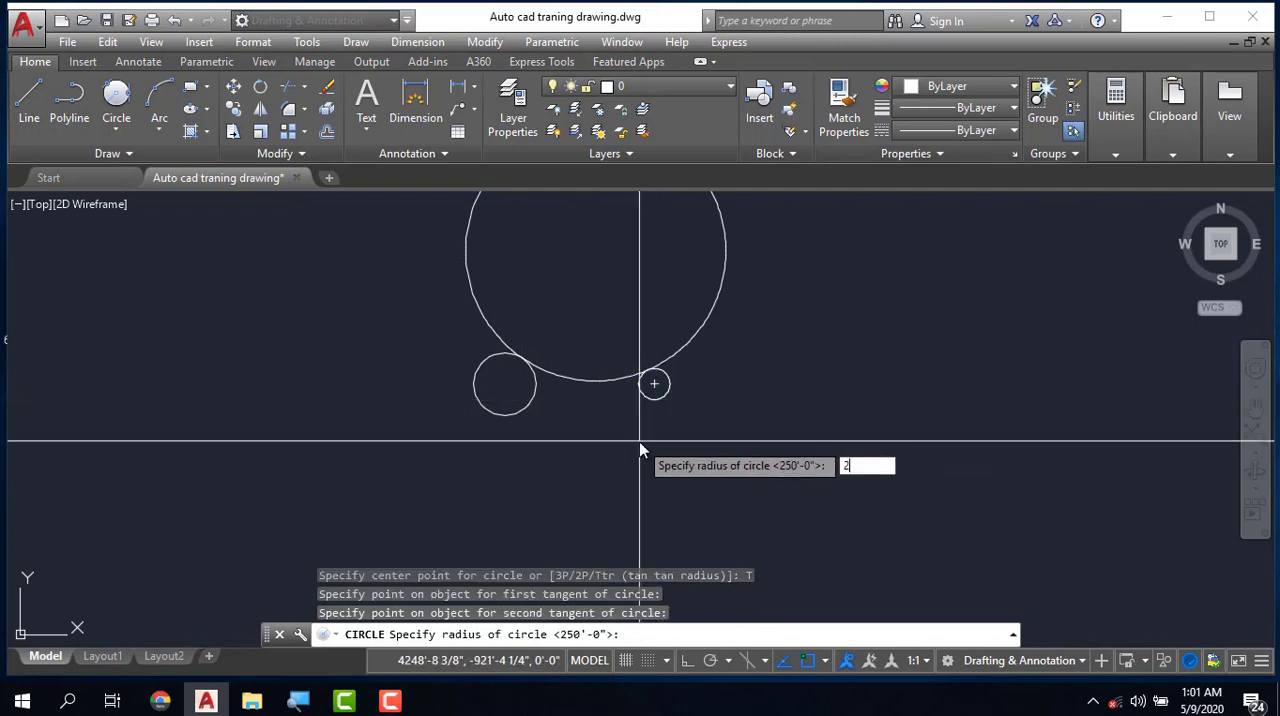
type("50'")
key("Return")
scroll(586, 377, "down", 5)
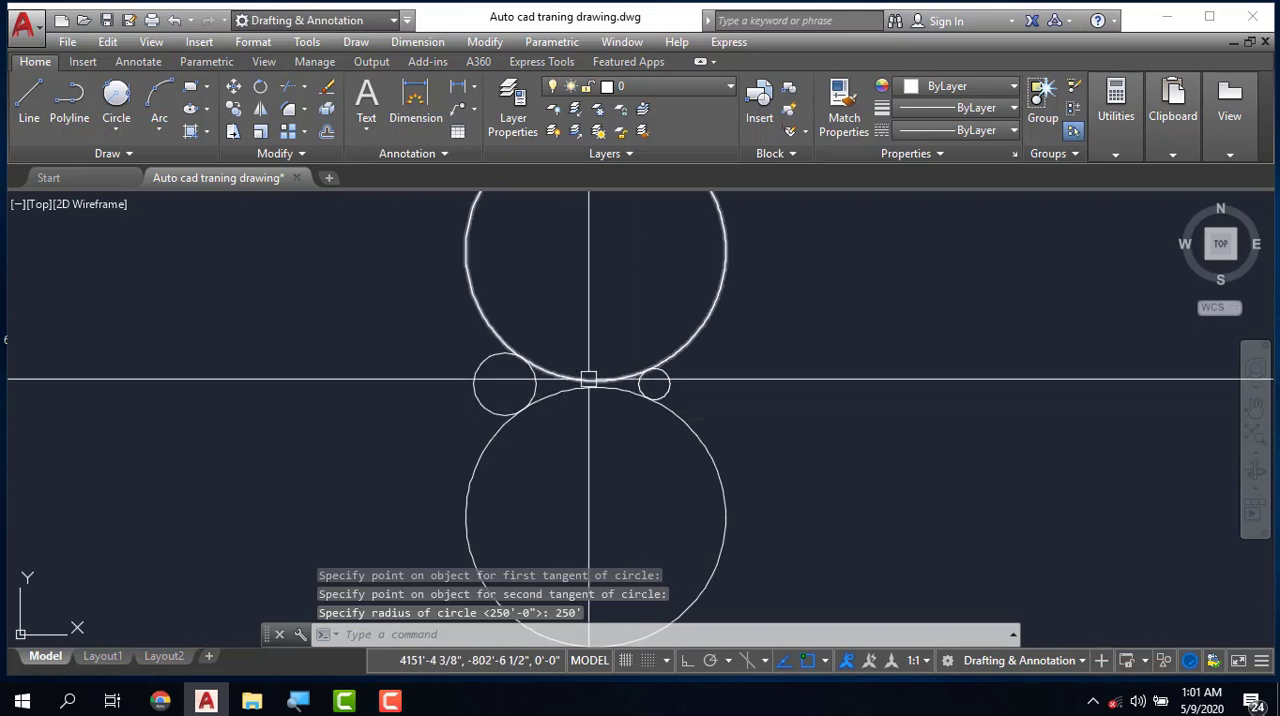
key("Escape")
key("Escape")
scroll(549, 395, "up", 2)
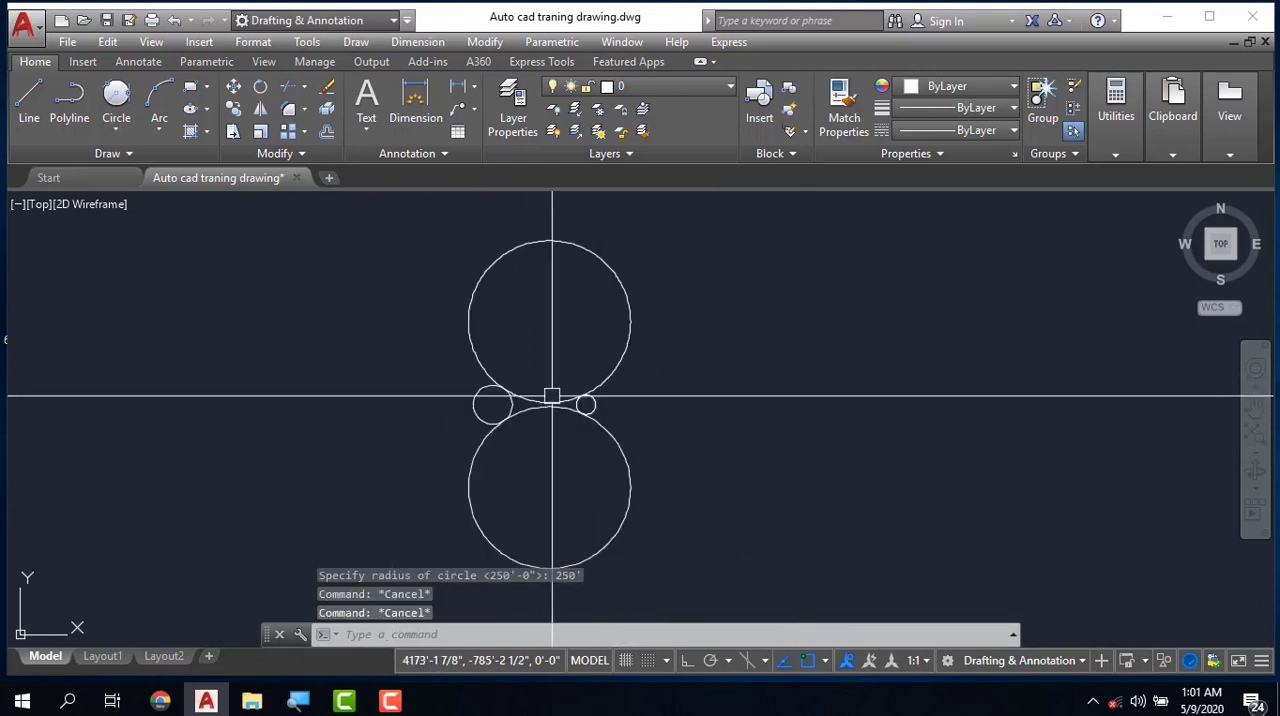
- Trim away the outer portions of both 250' circles, keeping only the arcs that connect the two smaller circles
type("tr")
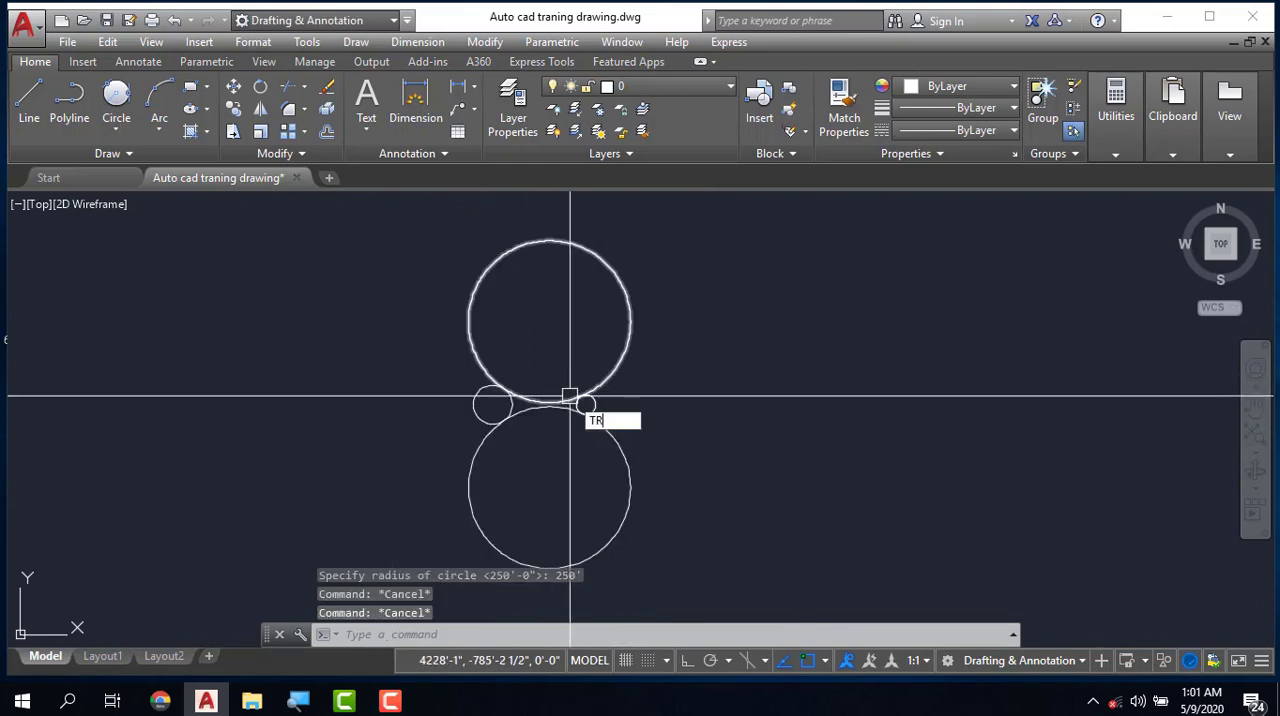
key("Return")
key("Return")
scroll(590, 385, "up", 3)
left_click(597, 367)
scroll(597, 367, "down", 2)
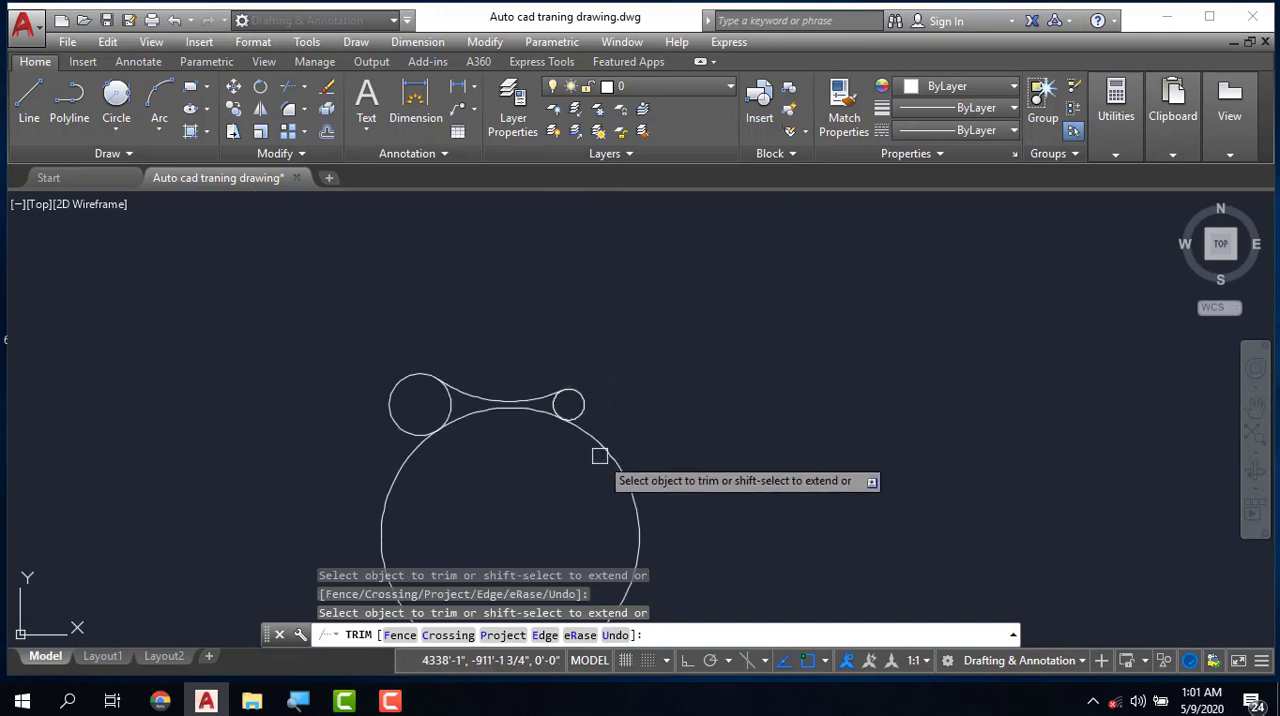
scroll(465, 410, "up", 2)
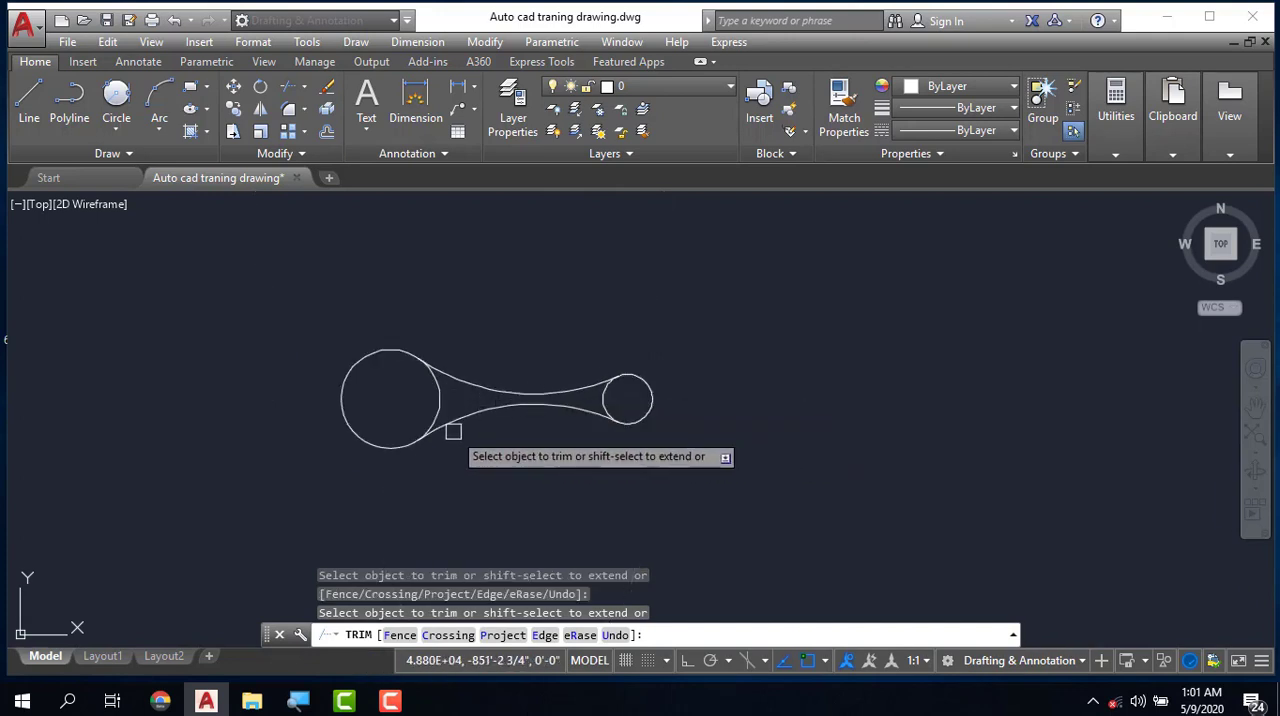
scroll(455, 429, "up", 2)
key("Escape")
key("Escape")
key("Escape")
scroll(614, 400, "down", 2)
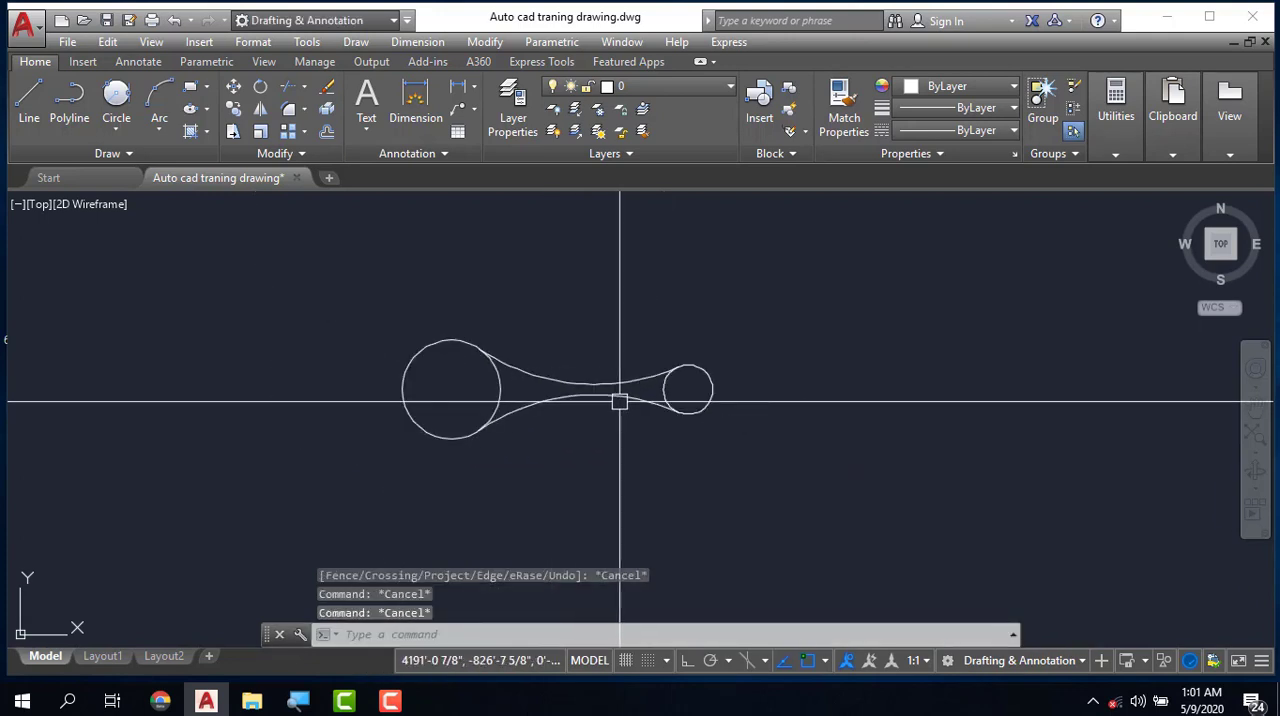
- Erase the two circles together with their two connecting arcs
left_click(357, 305)
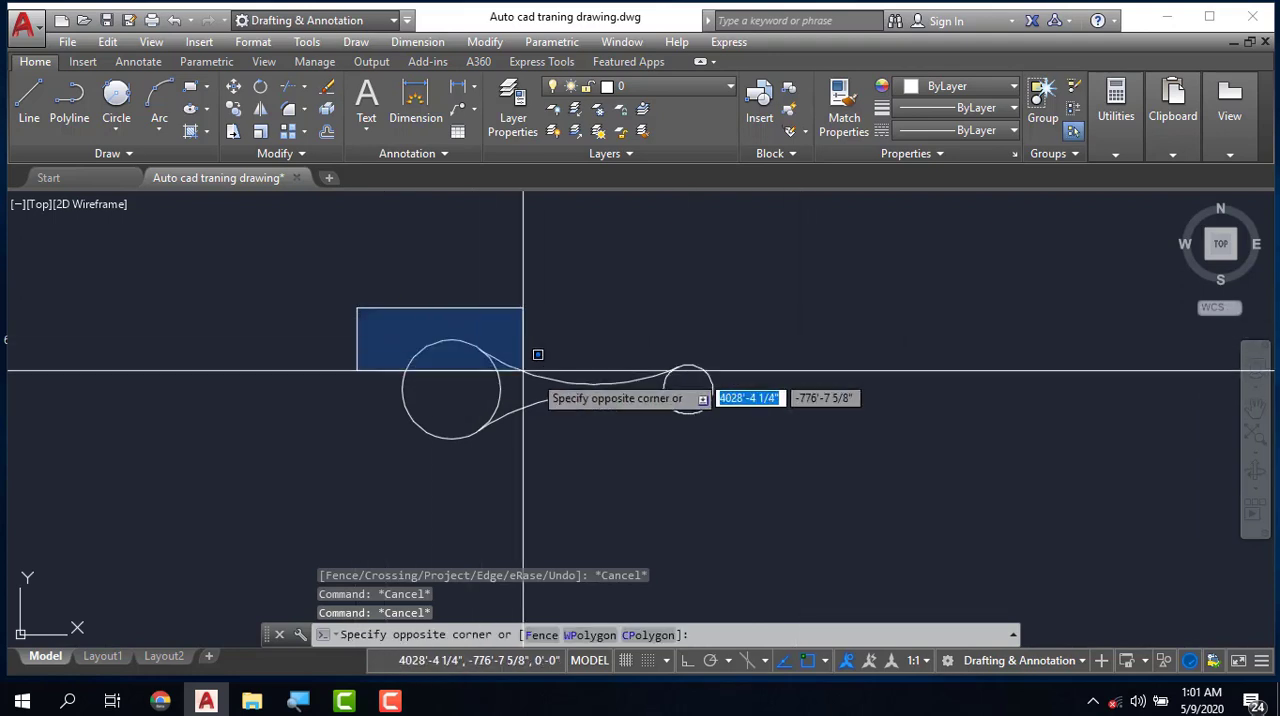
left_click(738, 481)
key("Delete")
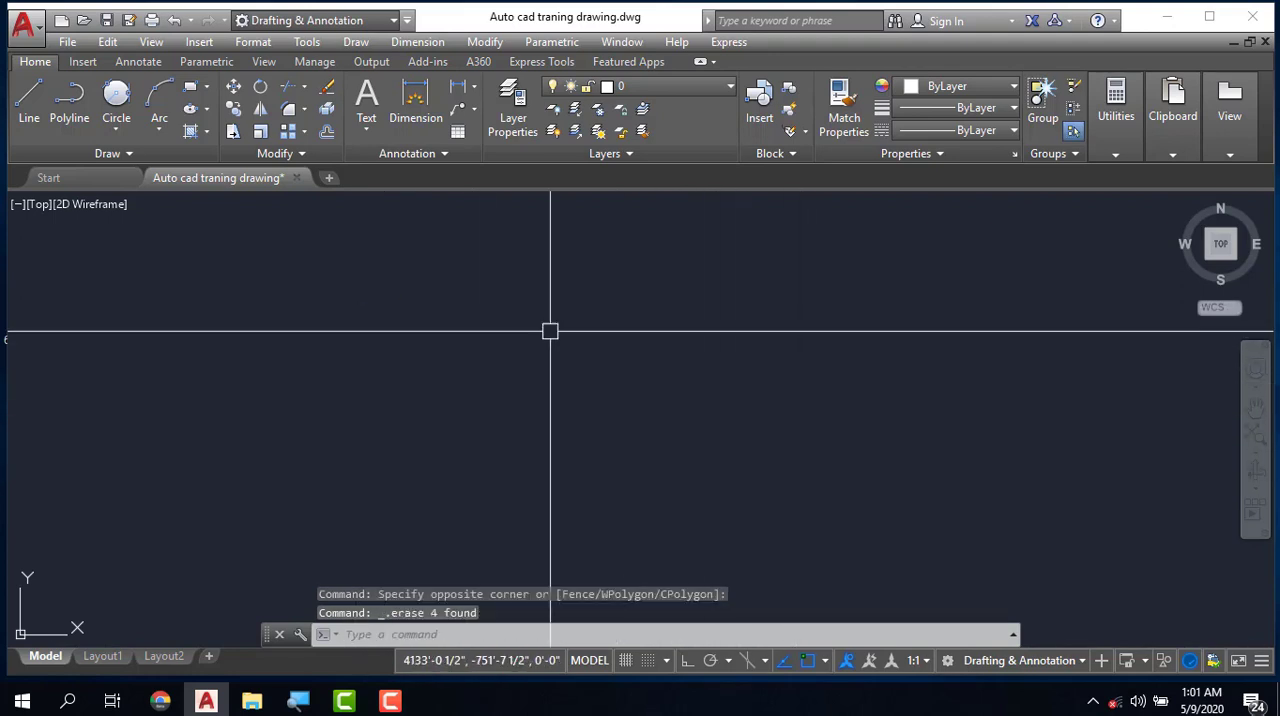
left_click(116, 133)
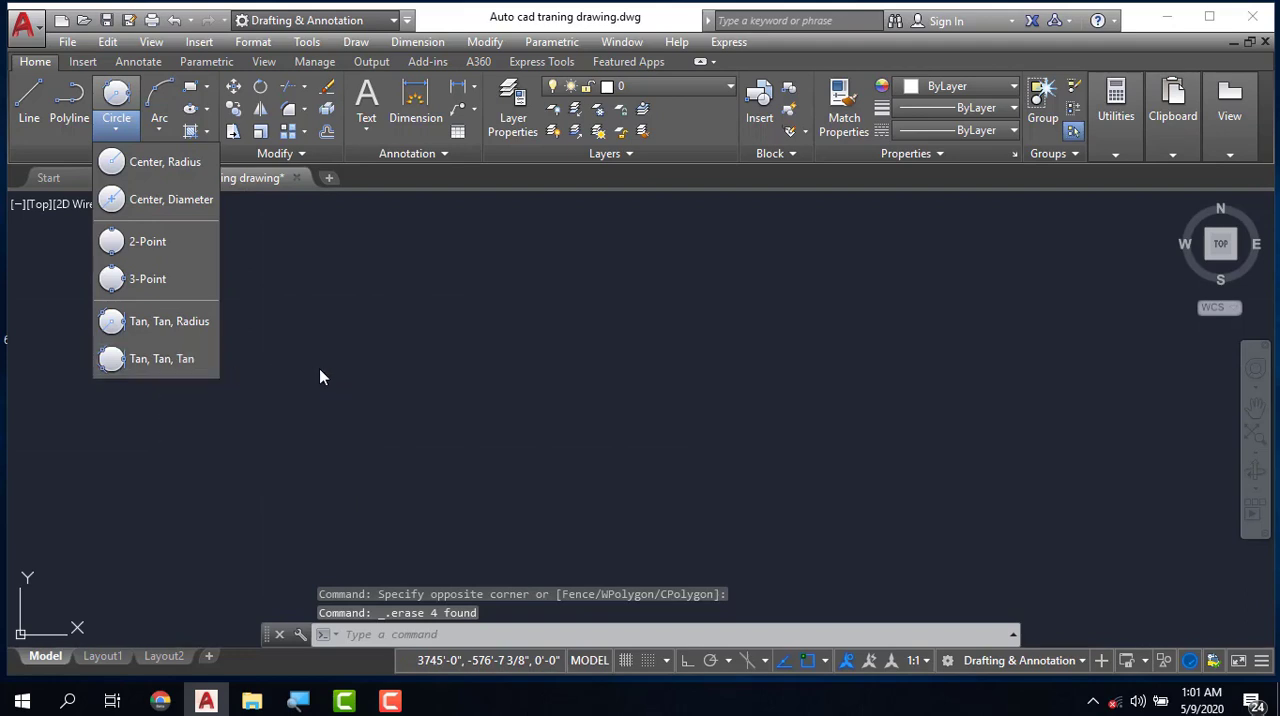
key("Escape")
key("Escape")
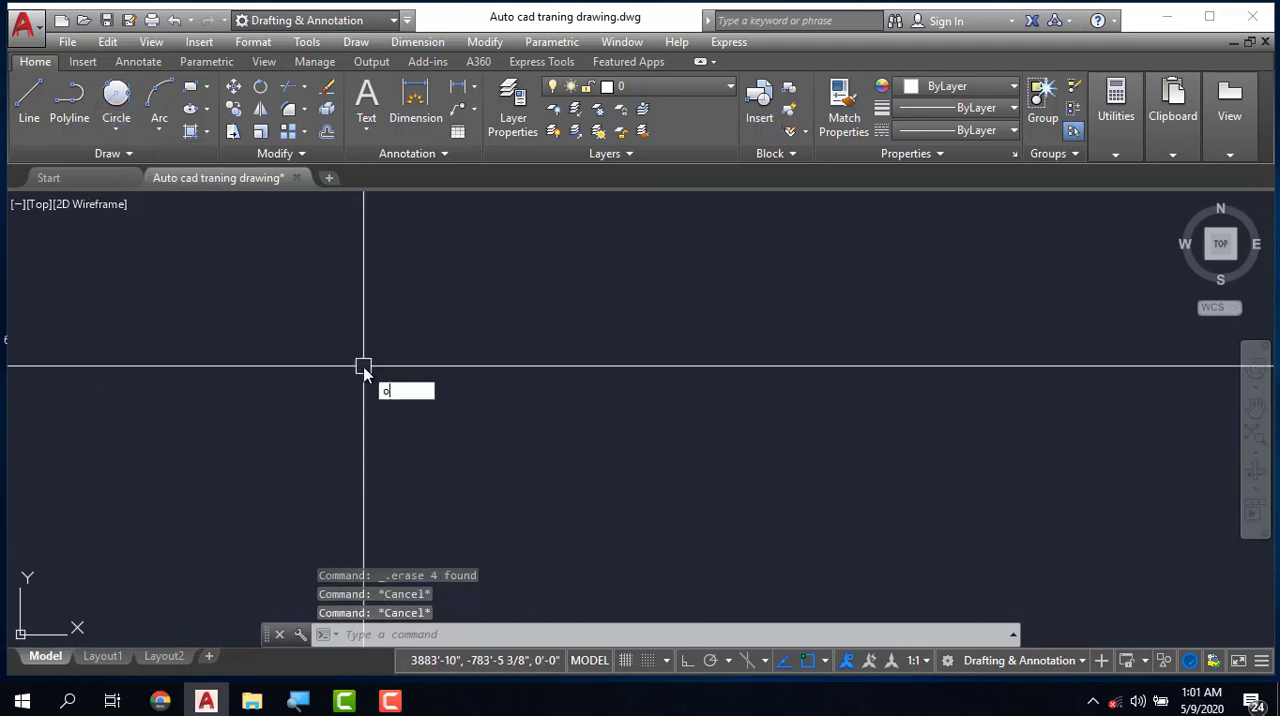
key("Escape")
- Draw a slightly rotated three-sided polygon in the empty drawing area with the Polygon command's Inscribed in circle option
type("pol")
key("Return")
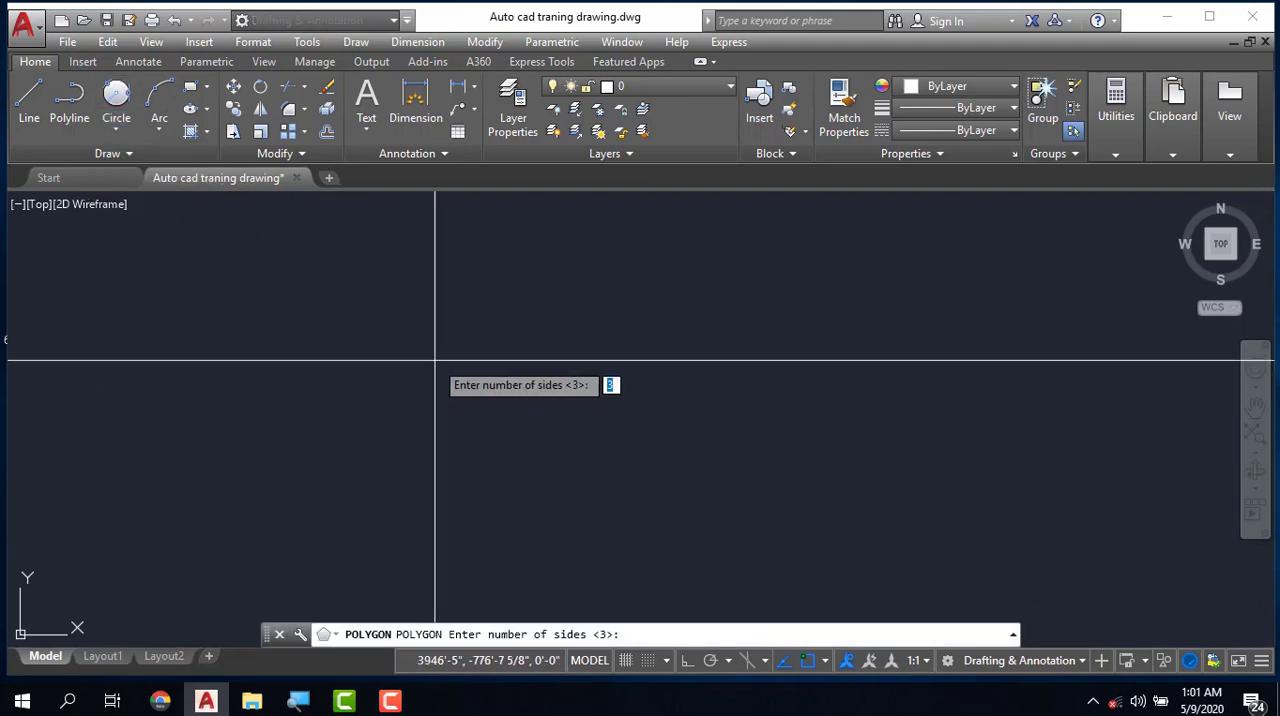
key("Return")
left_click(498, 374)
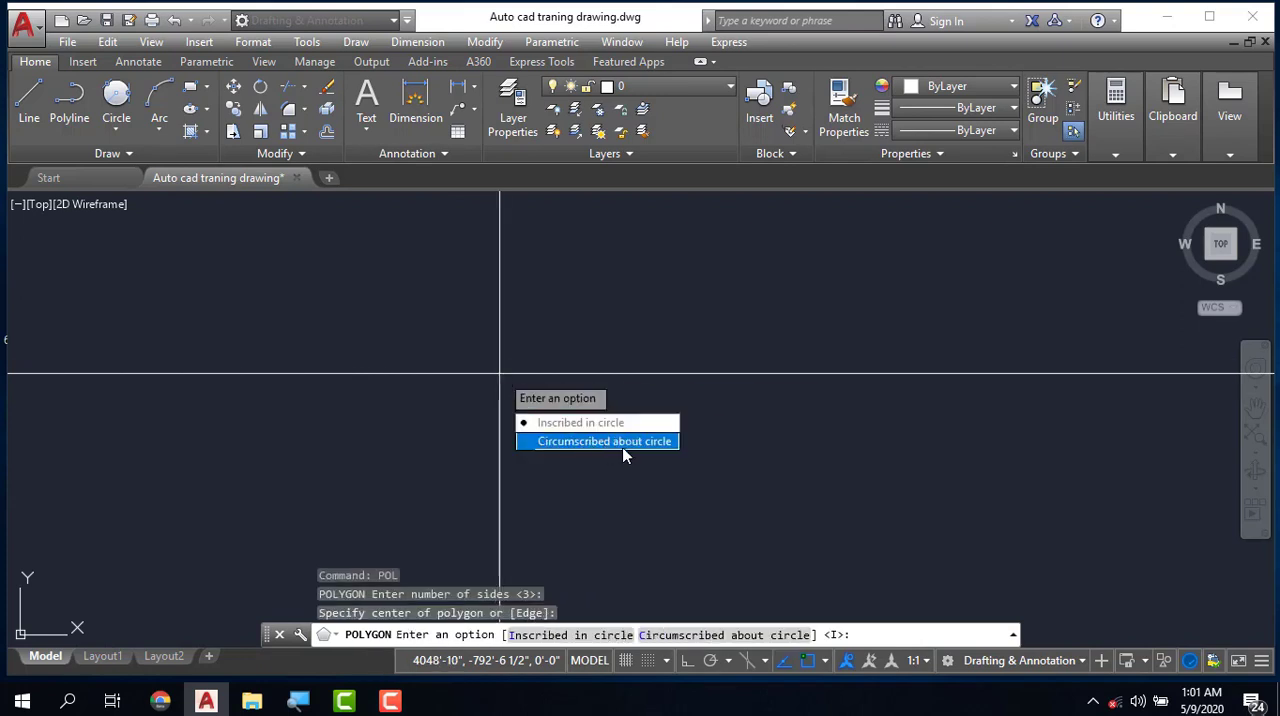
left_click(576, 428)
left_click(606, 399)
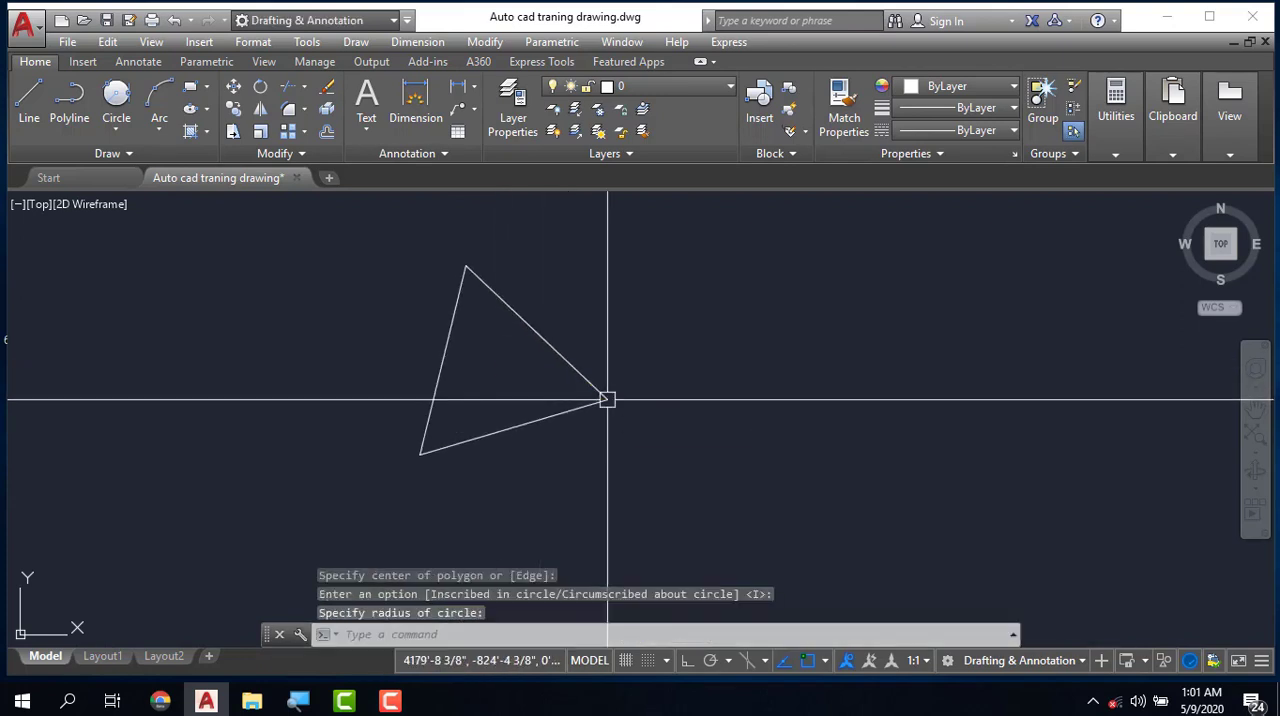
key("Escape")
key("Escape")
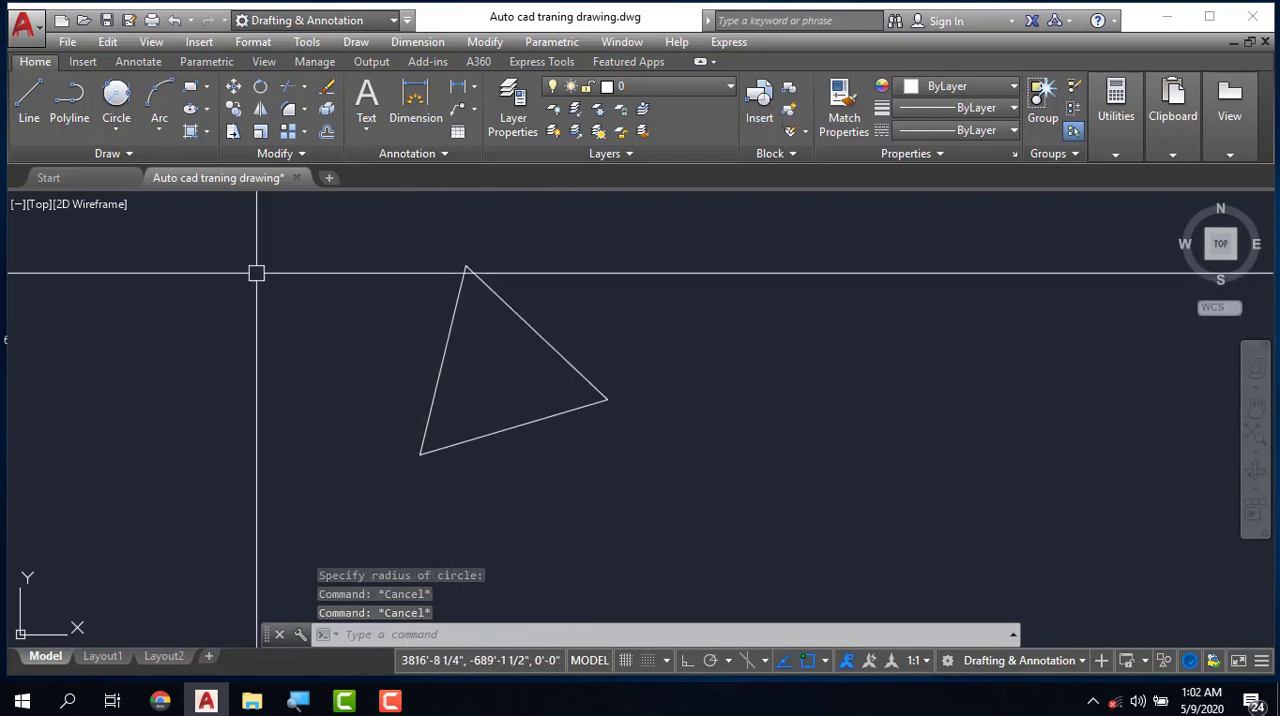
- Draw a circle inside the triangle tangent to all three of its sides using the Tan, Tan, Tan method
left_click(116, 128)
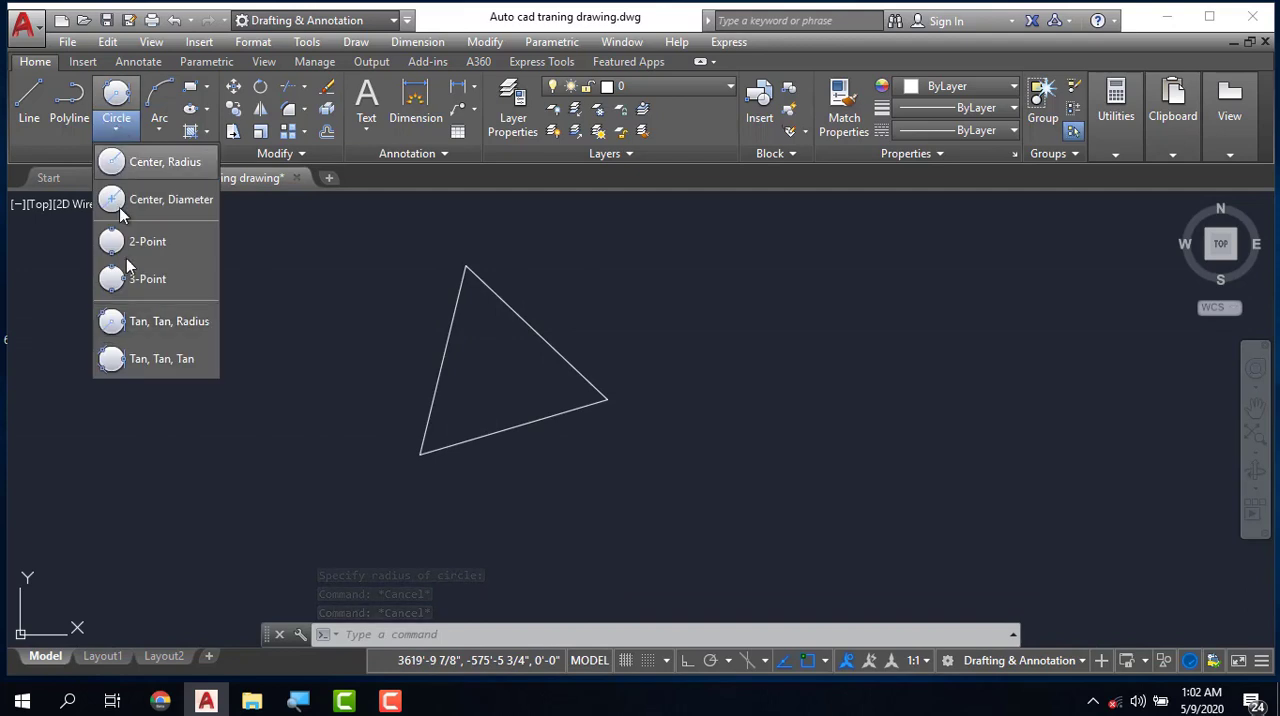
left_click(157, 360)
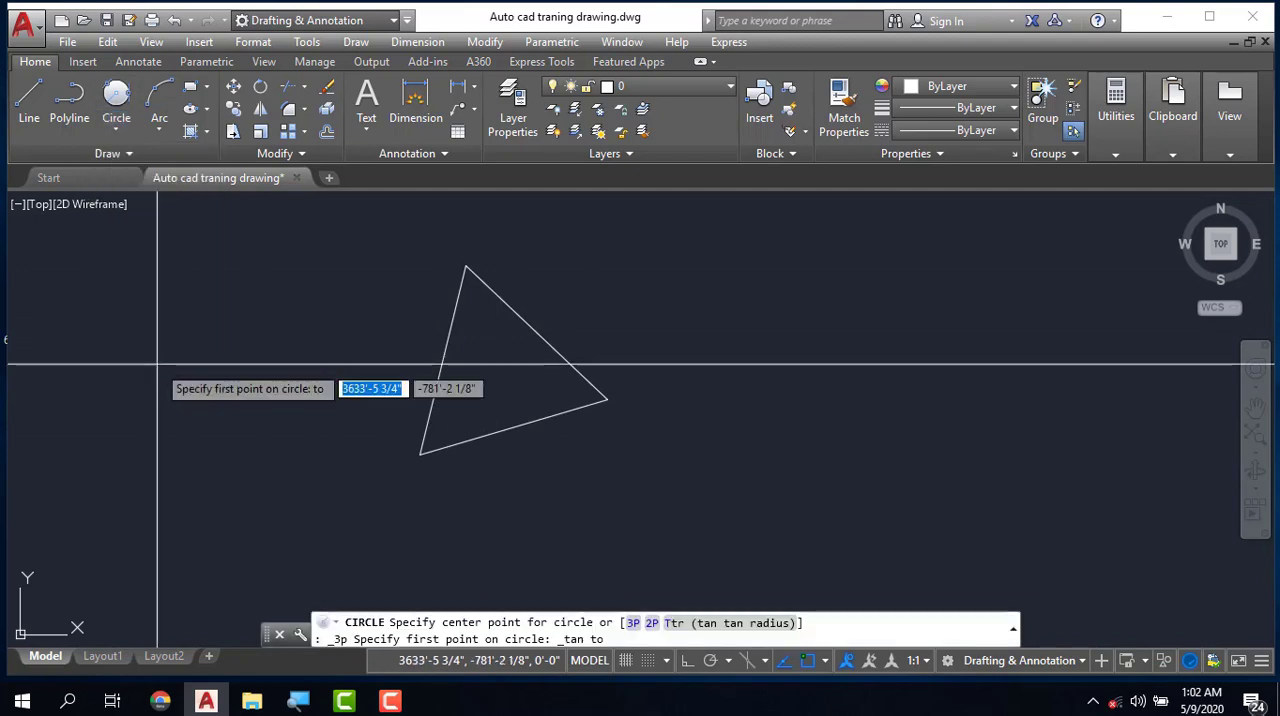
left_click(446, 350)
left_click(543, 342)
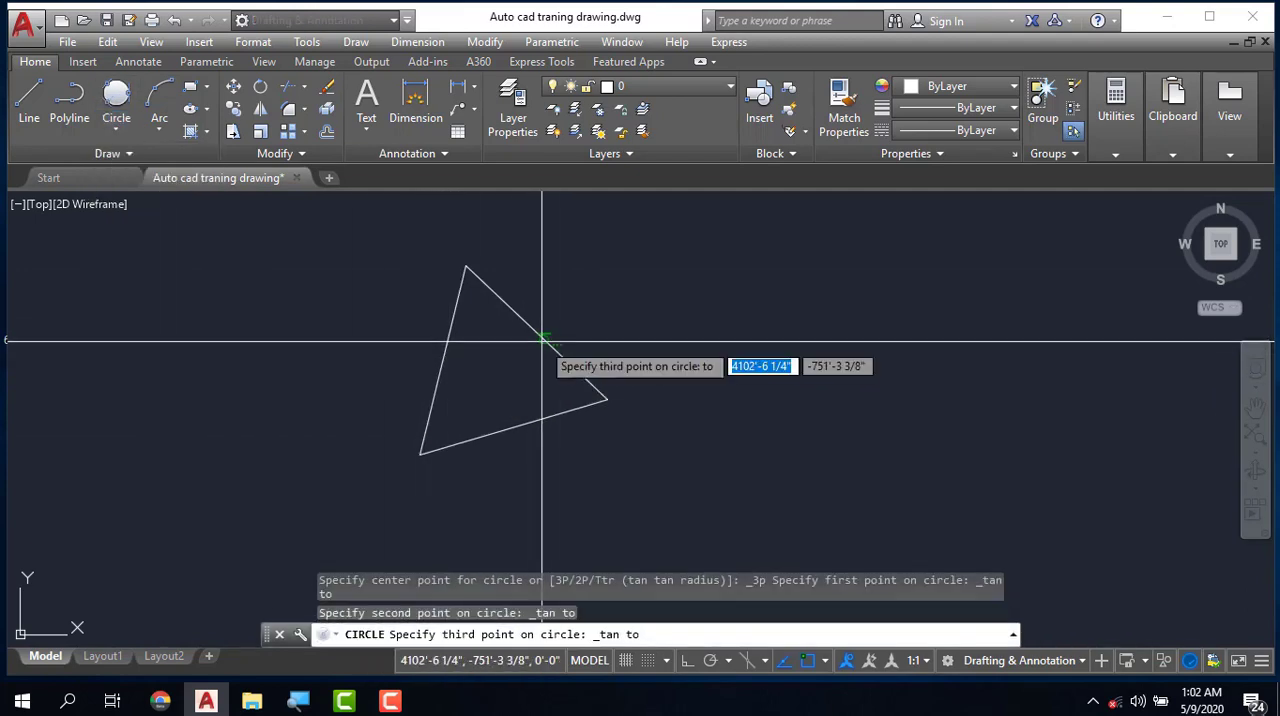
left_click(517, 426)
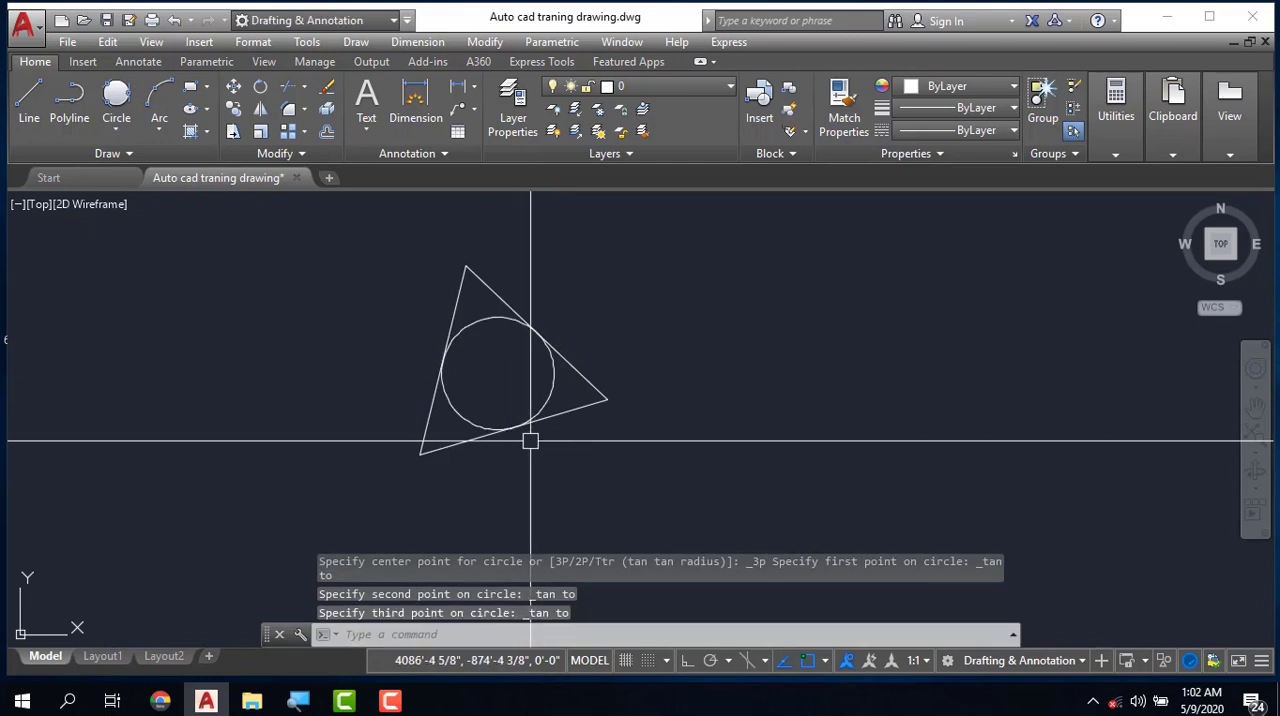
key("Escape")
key("Escape")
scroll(560, 440, "down", 3)
key("Escape")
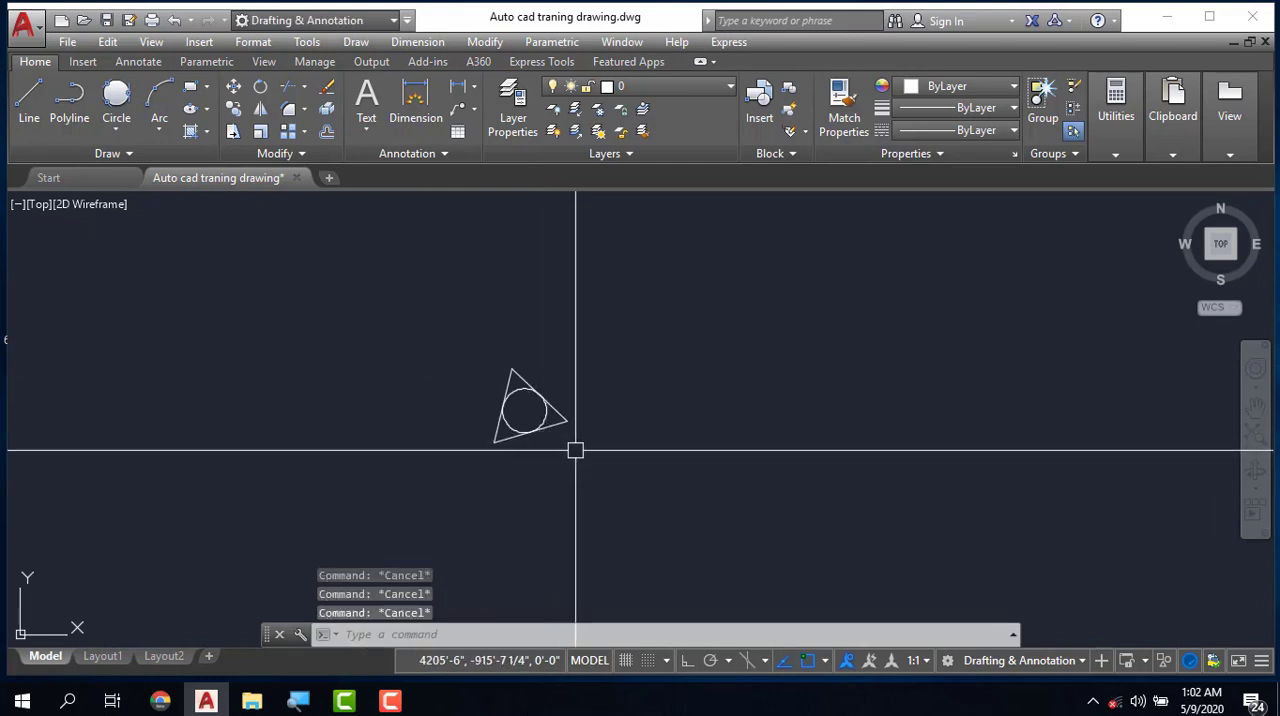